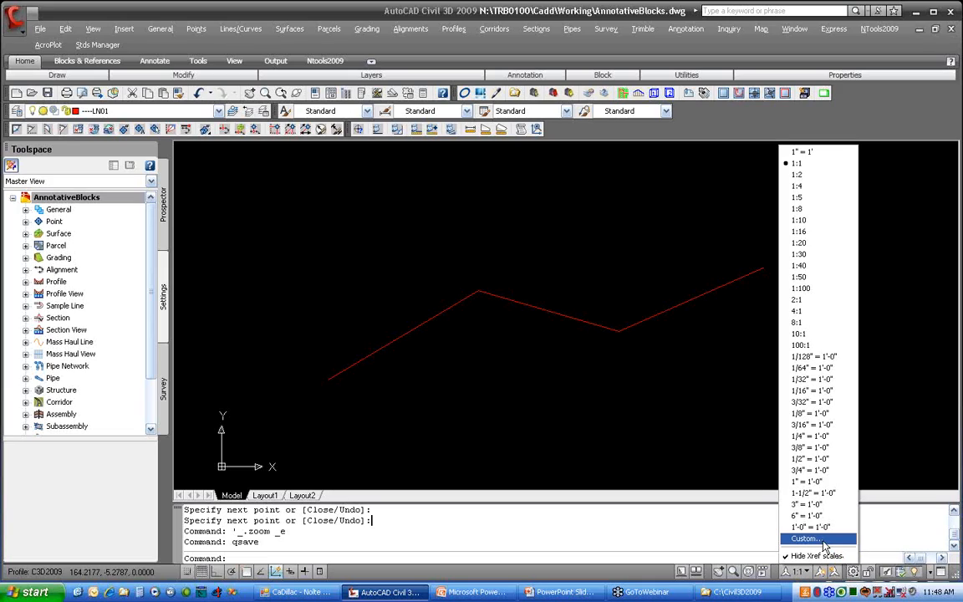
Step: Open the custom scale list for editing and delete the 1:2, 1:4, 1:5, 1:8 and 1:16 scales
click(826, 548)
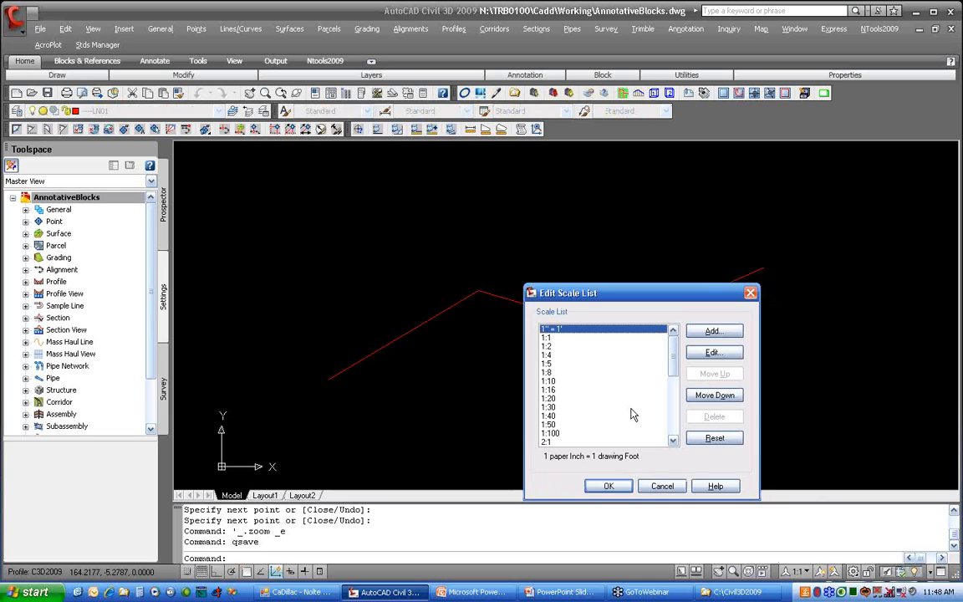
mouse_move(672, 356)
mouse_down()
mouse_move(671, 414)
mouse_move(674, 358)
mouse_up()
click(556, 337)
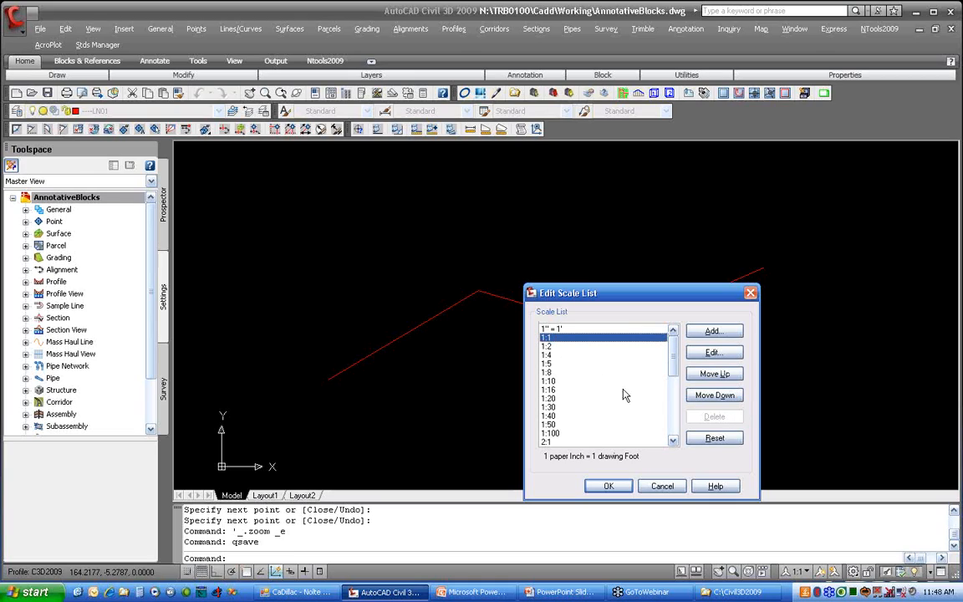
click(551, 346)
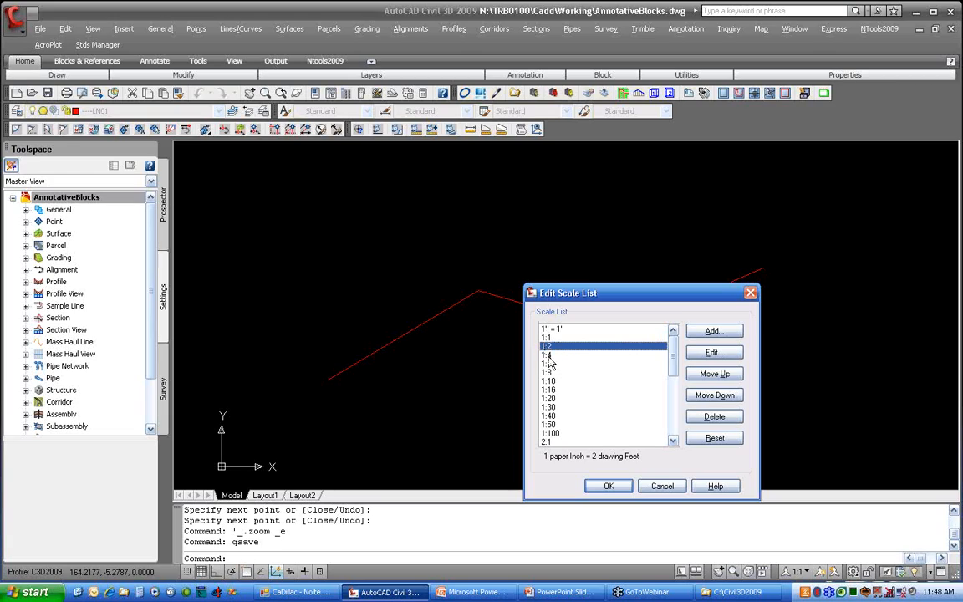
click(715, 417)
click(715, 417)
click(715, 417)
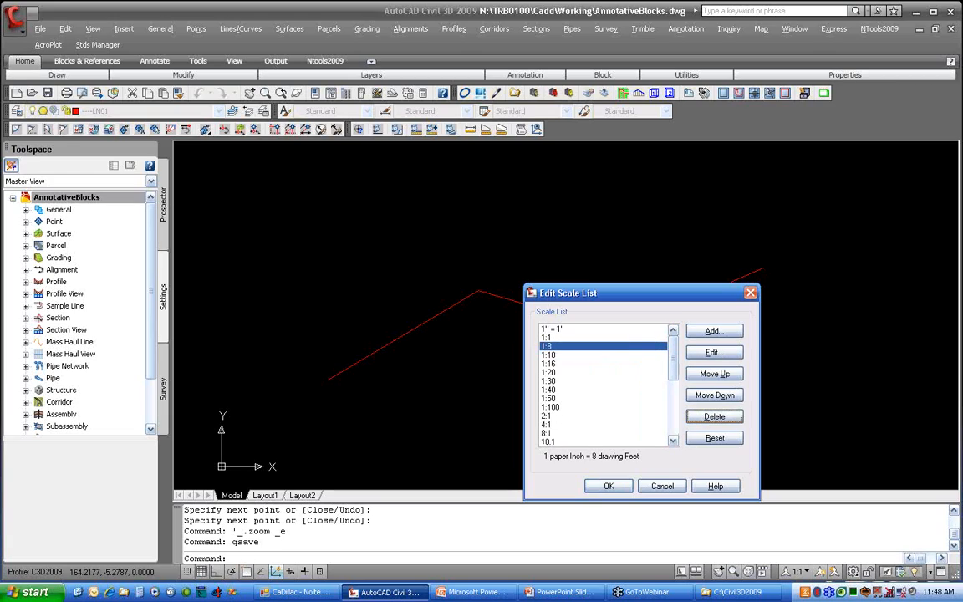
click(715, 416)
click(547, 354)
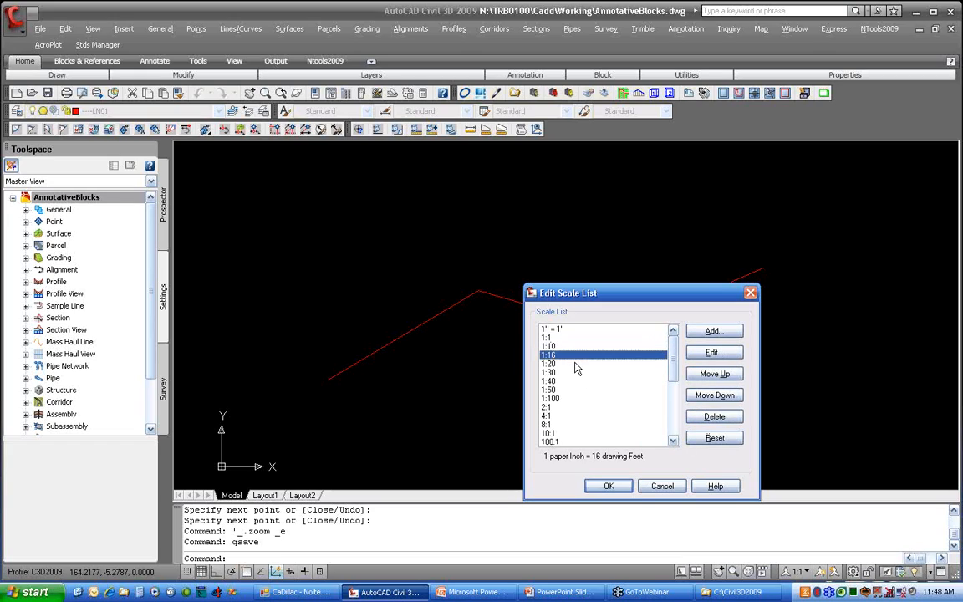
click(715, 417)
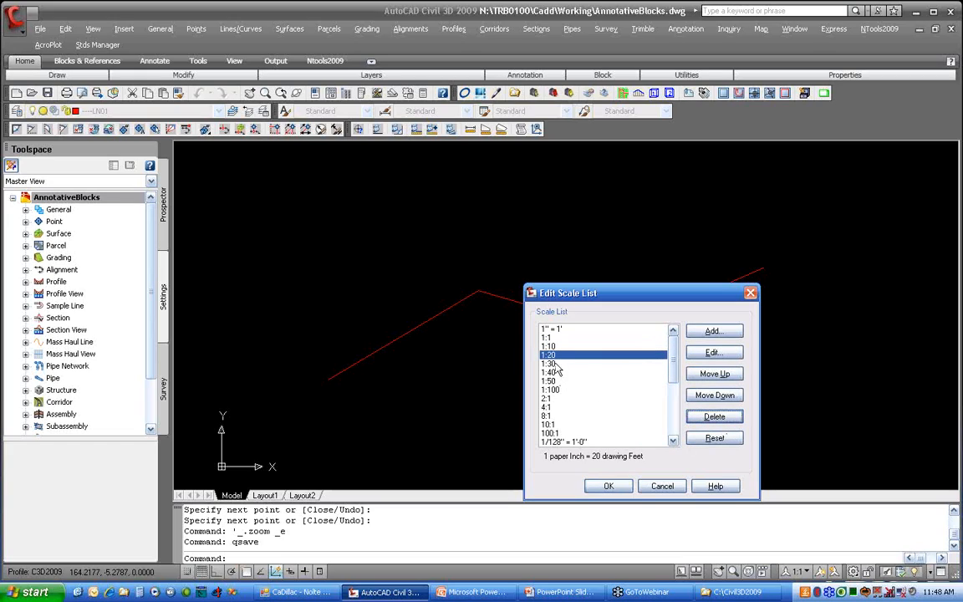
Step: Delete all scales after 1:100 from the scale list, from 2:1 through 1'-0" = 1'-0"
click(548, 400)
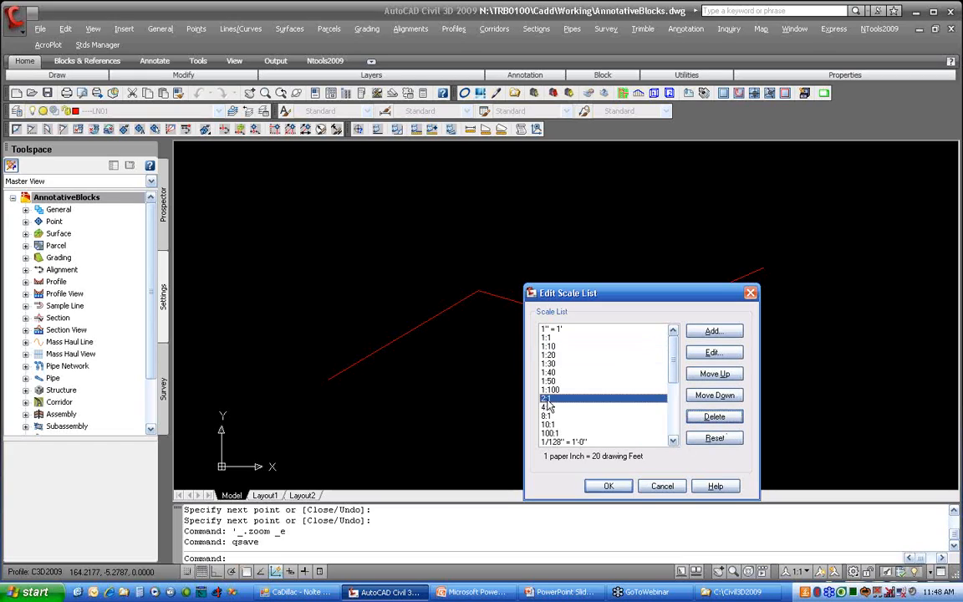
click(715, 417)
click(716, 417)
click(715, 416)
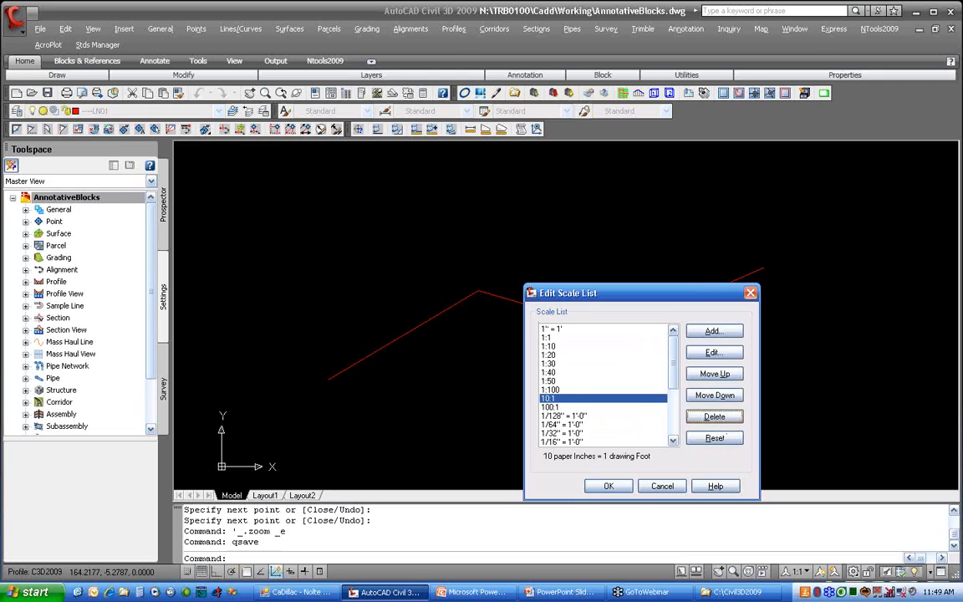
click(715, 416)
click(715, 416)
click(715, 416)
click(715, 417)
click(715, 417)
click(715, 416)
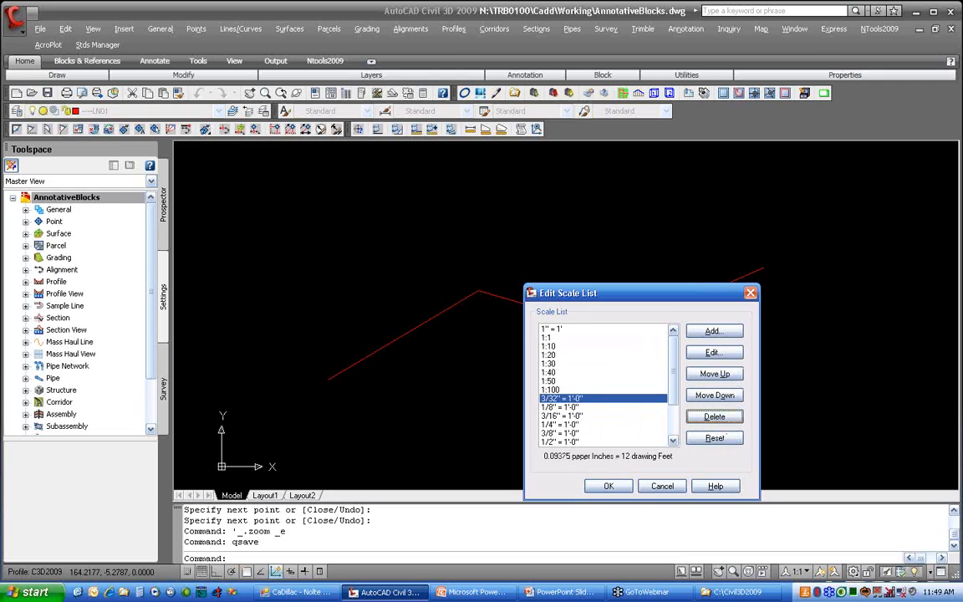
click(715, 416)
click(715, 417)
click(715, 416)
click(715, 416)
click(715, 417)
click(715, 416)
click(715, 416)
click(715, 416)
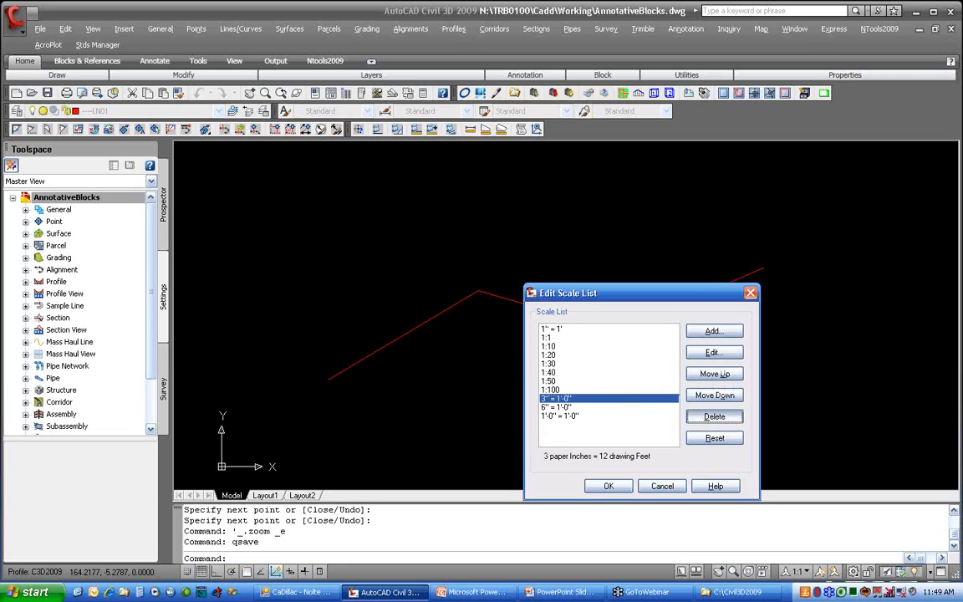
click(715, 416)
click(715, 417)
click(715, 416)
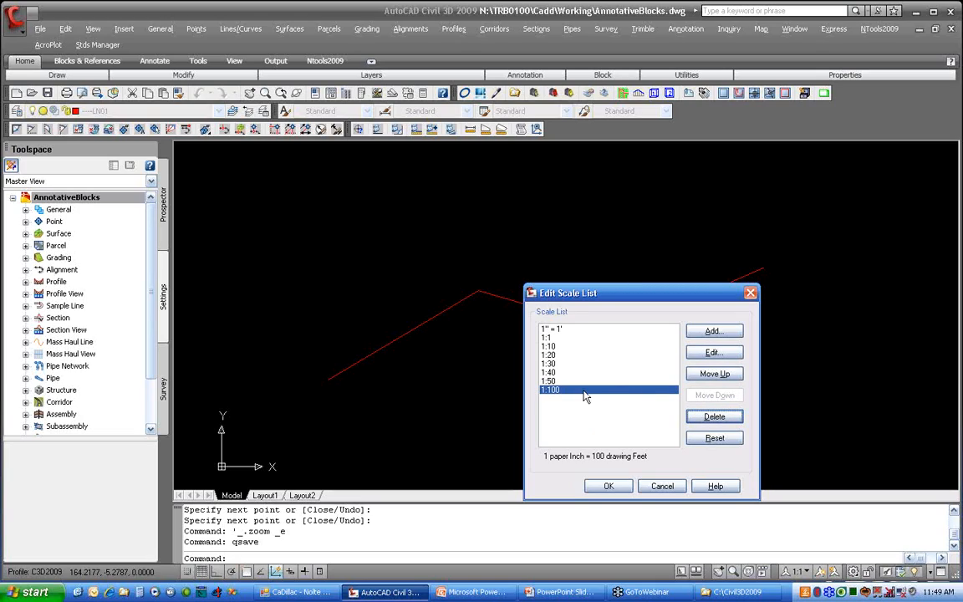
Step: Add a 1:60 scale with 1 paper unit equal to 60 drawing units, place it above 1:100 and accept the scale list
click(739, 332)
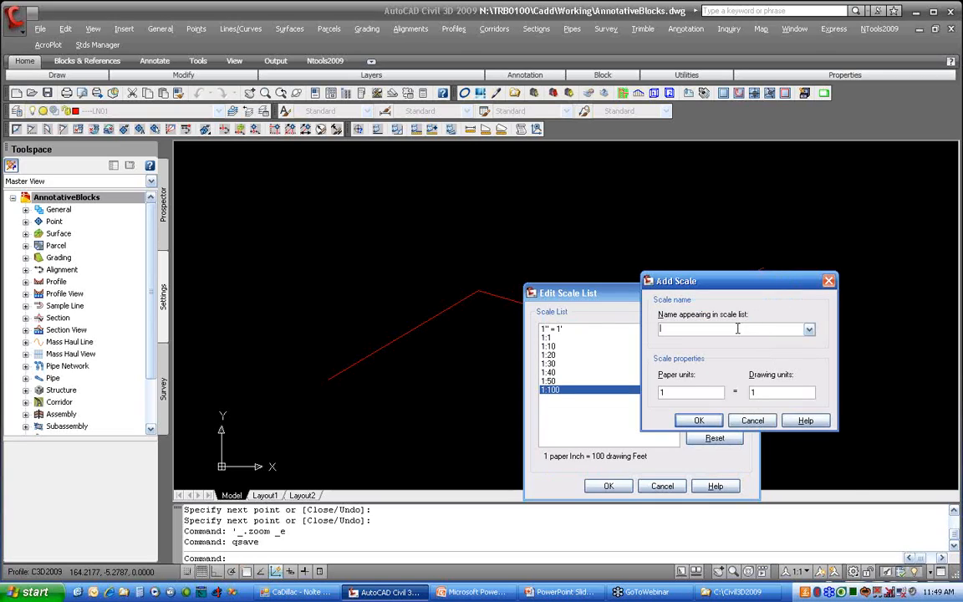
text(1:60)
click(685, 390)
click(754, 393)
key(BackSpace)
text(60)
click(700, 421)
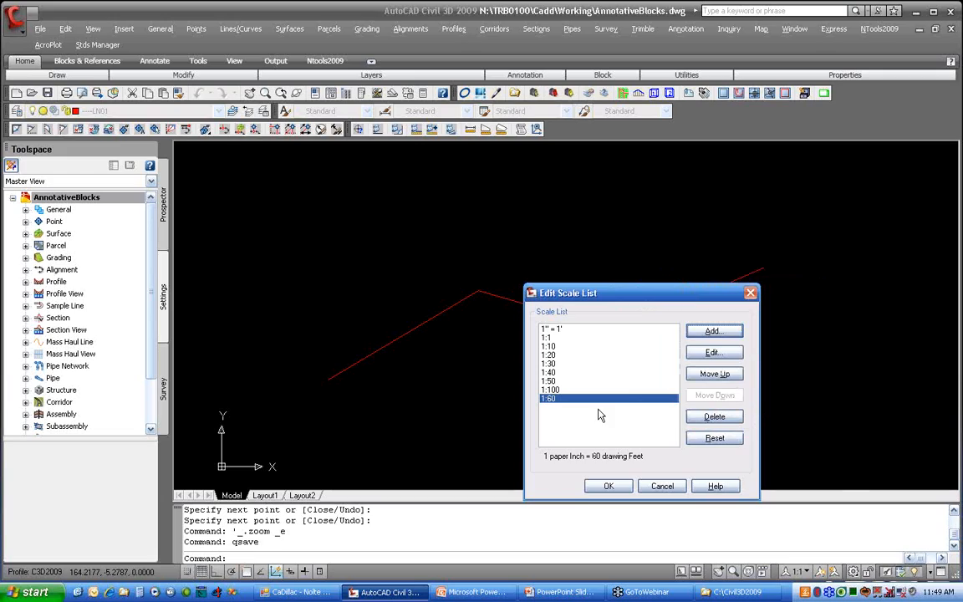
click(716, 376)
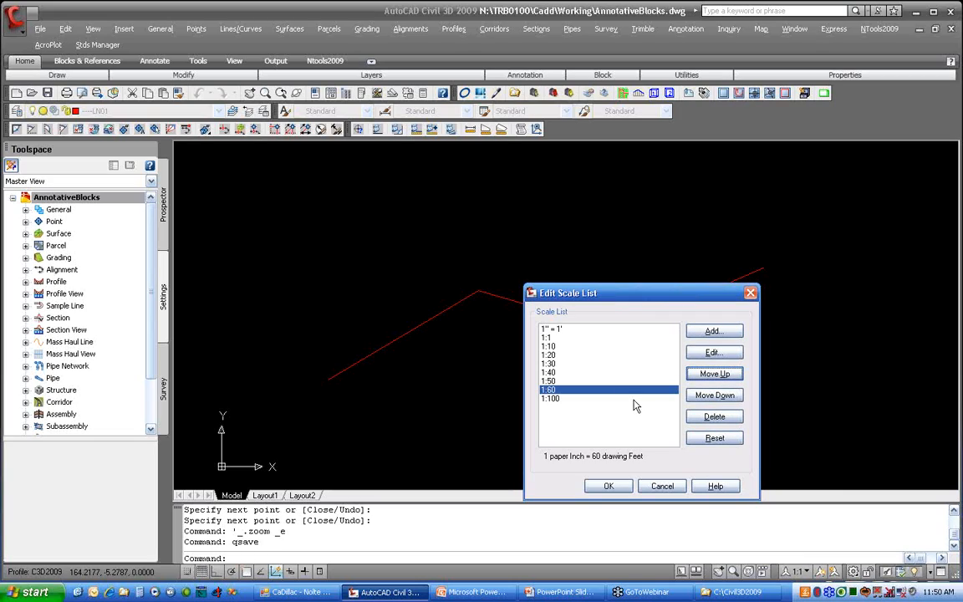
click(609, 486)
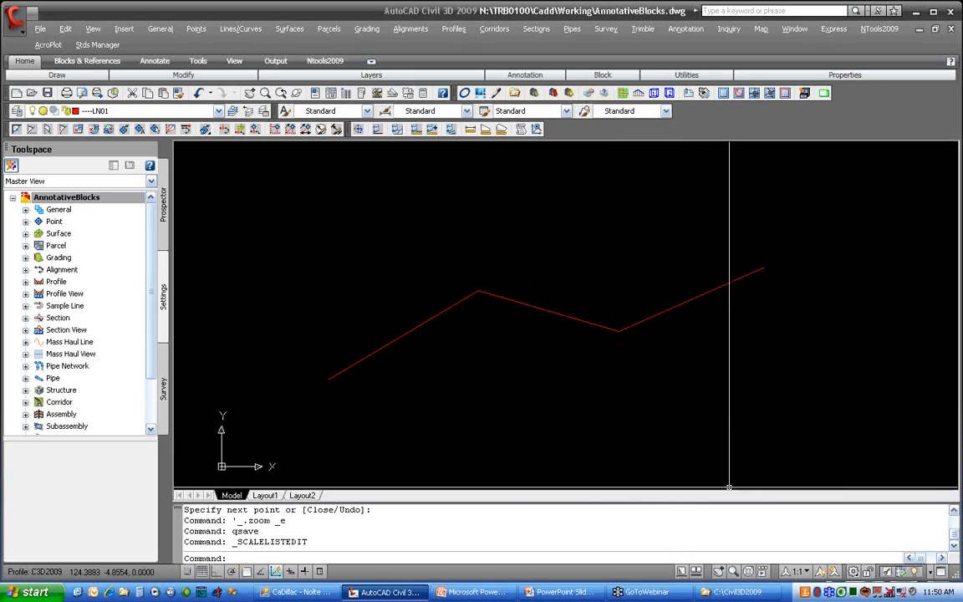
Step: Switch the hiding of Xref scales off and back on for the annotation scale list
click(799, 571)
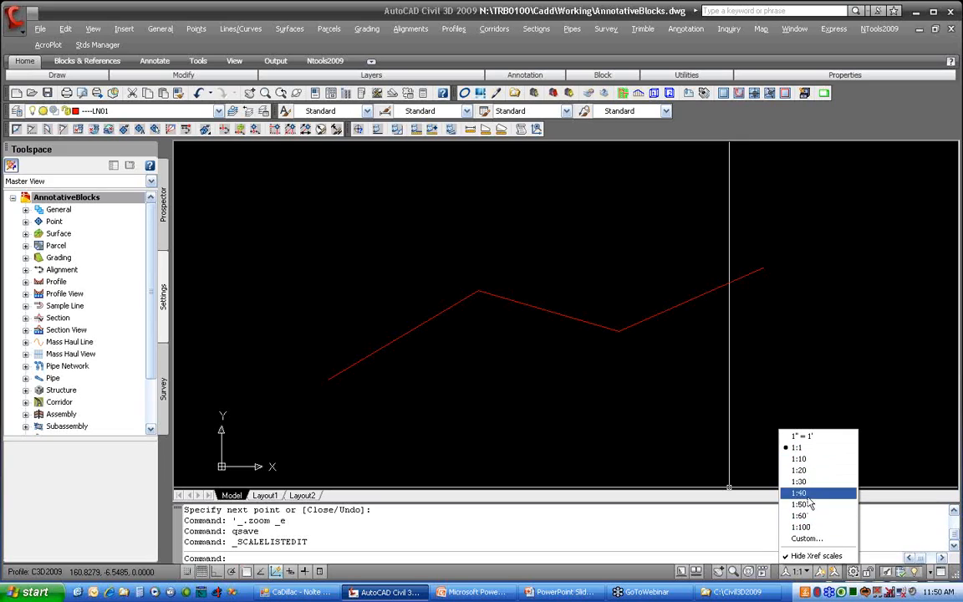
click(804, 558)
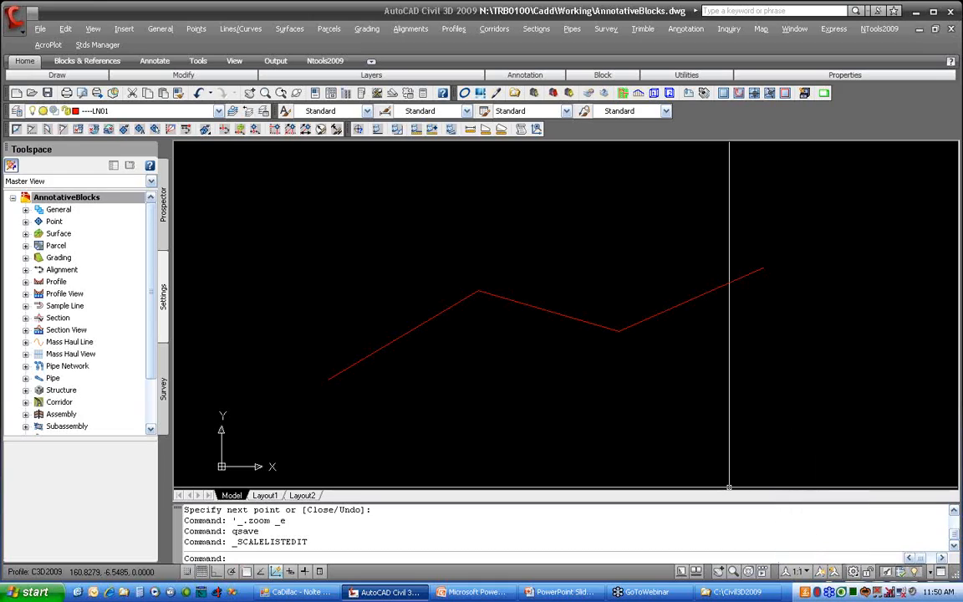
click(803, 572)
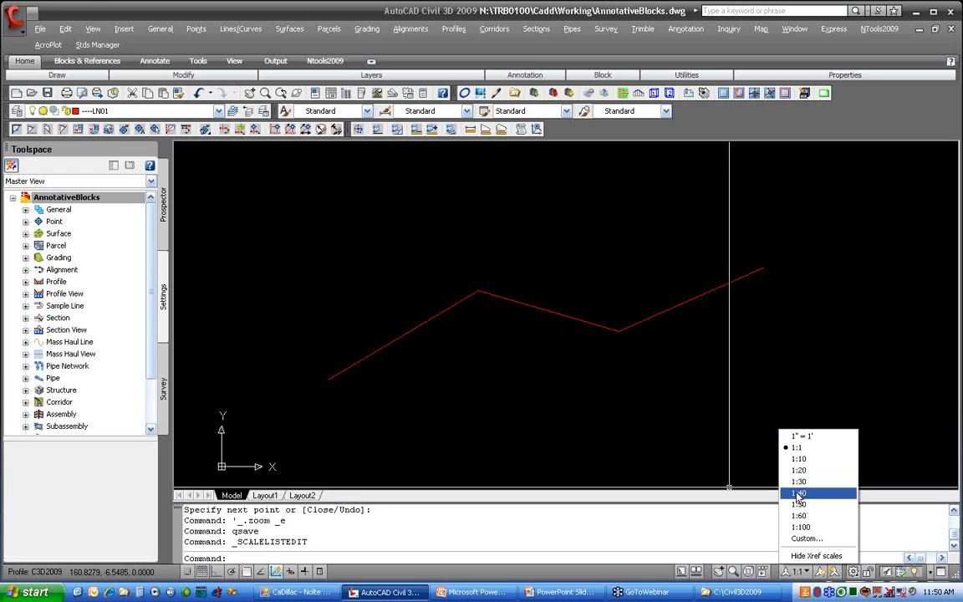
click(802, 556)
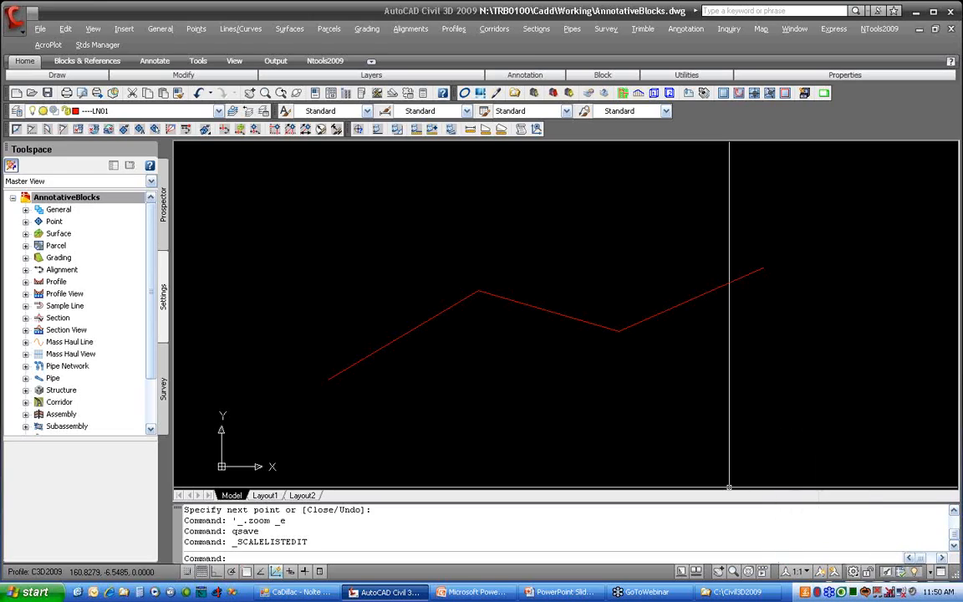
Step: Set the current annotation scale to 1" = 1'
click(807, 573)
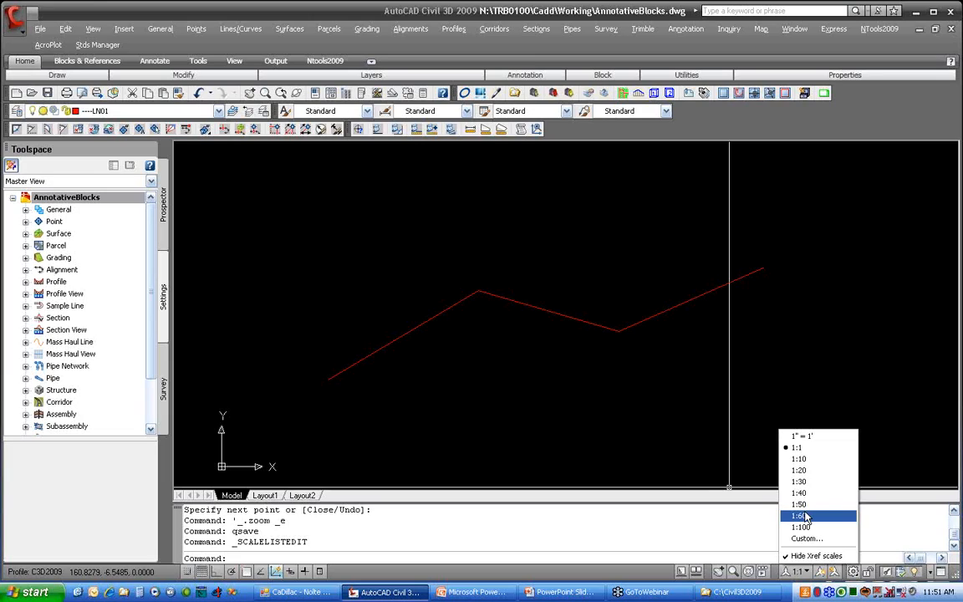
click(811, 437)
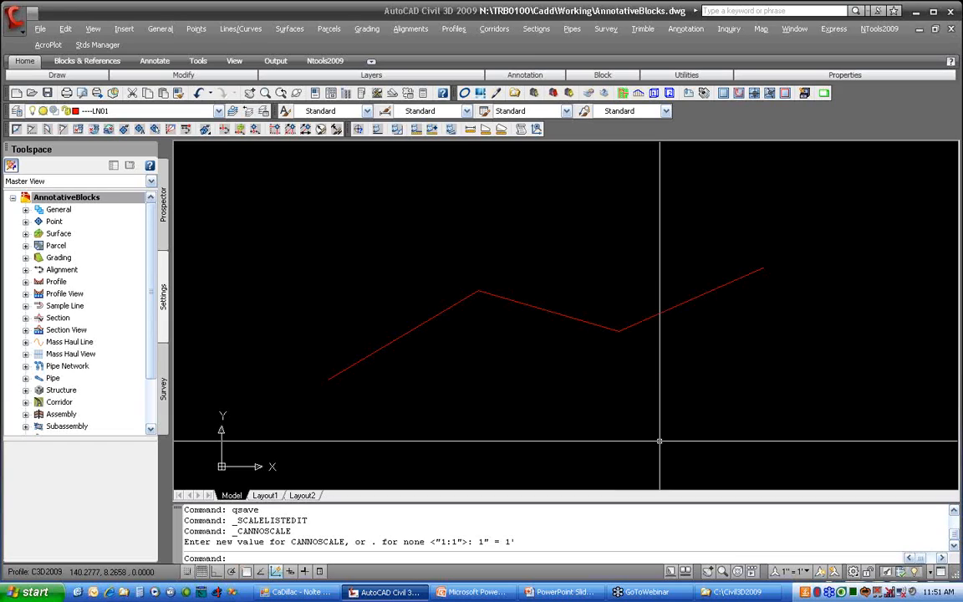
Step: Make layer 0 the current layer, with the drawing origin in close view
mouse_move(338, 441)
middle_down()
mouse_move(459, 428)
mouse_move(471, 368)
mouse_move(558, 243)
middle_up()
scroll(408, 431, up, 2)
scroll(475, 280, up, 15)
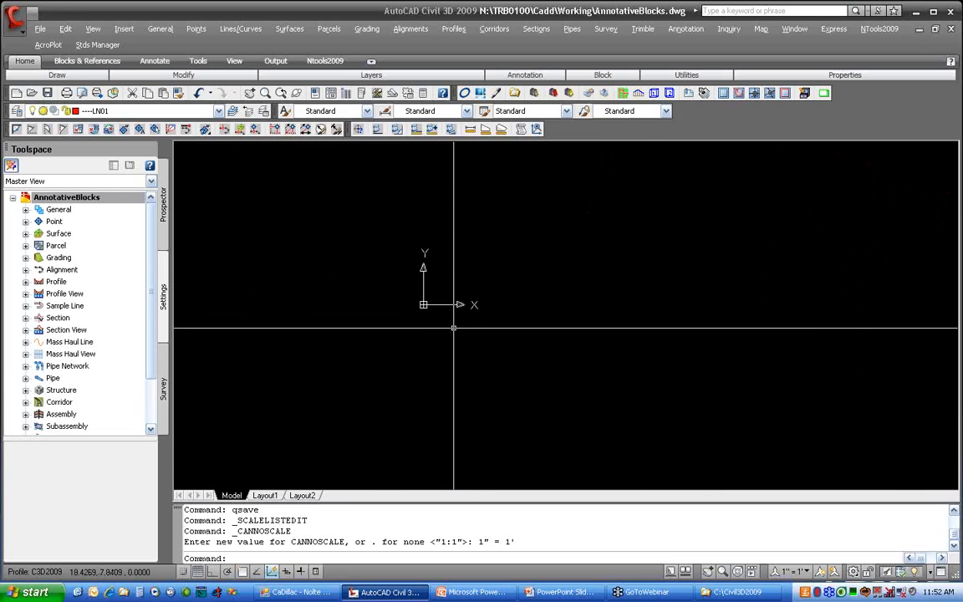
scroll(326, 247, up, 4)
scroll(471, 345, up, 4)
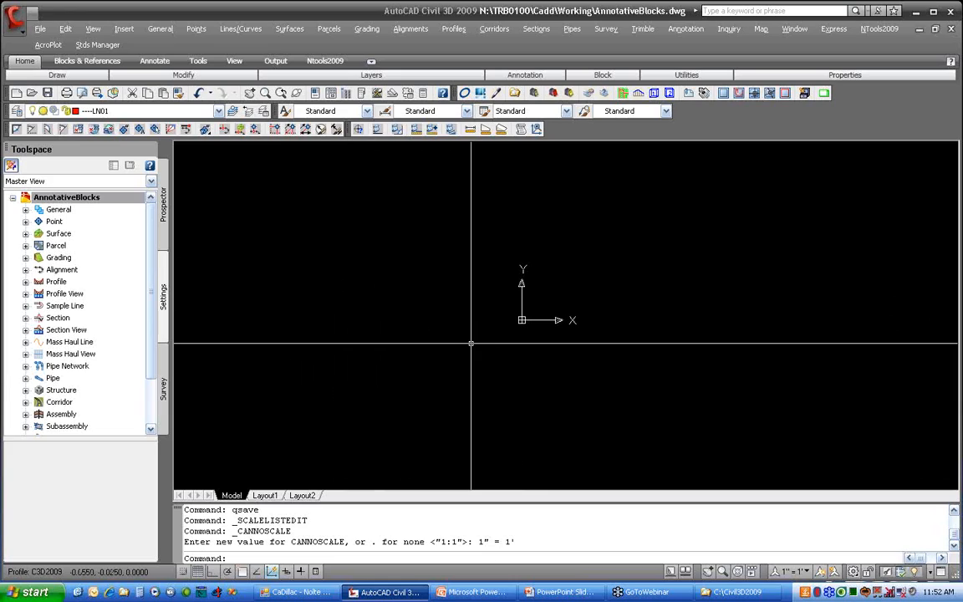
click(218, 111)
click(107, 216)
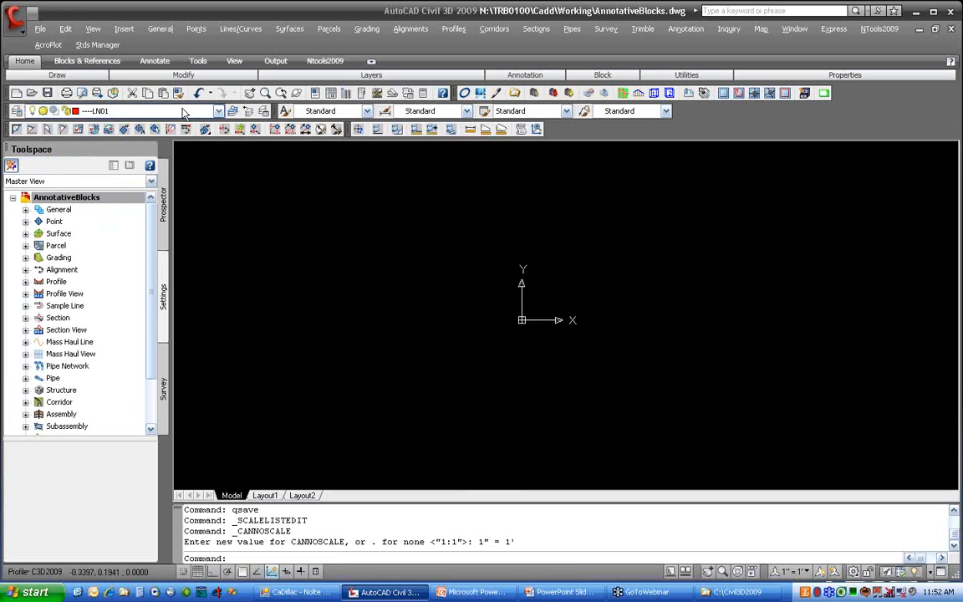
click(181, 112)
click(78, 211)
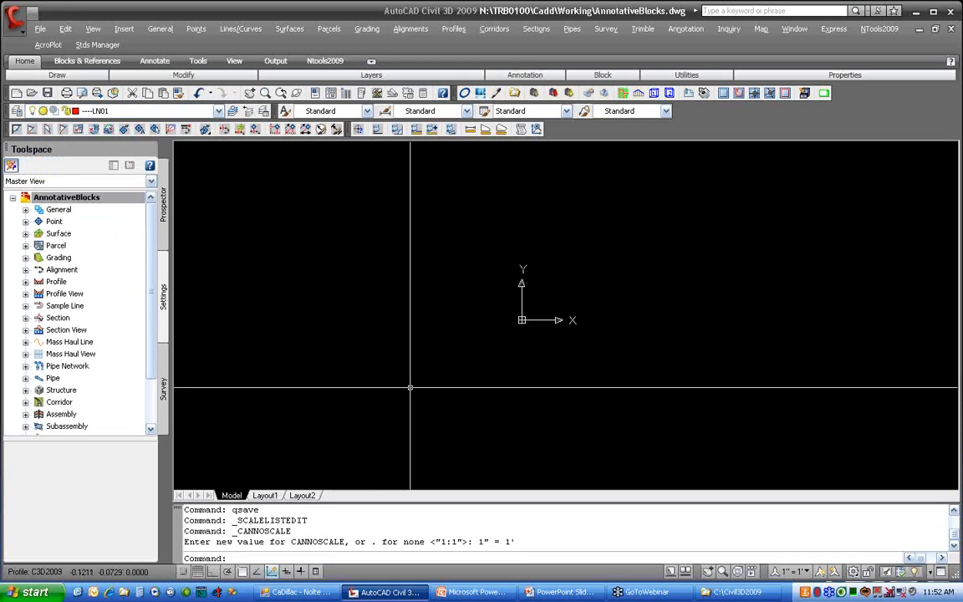
click(194, 111)
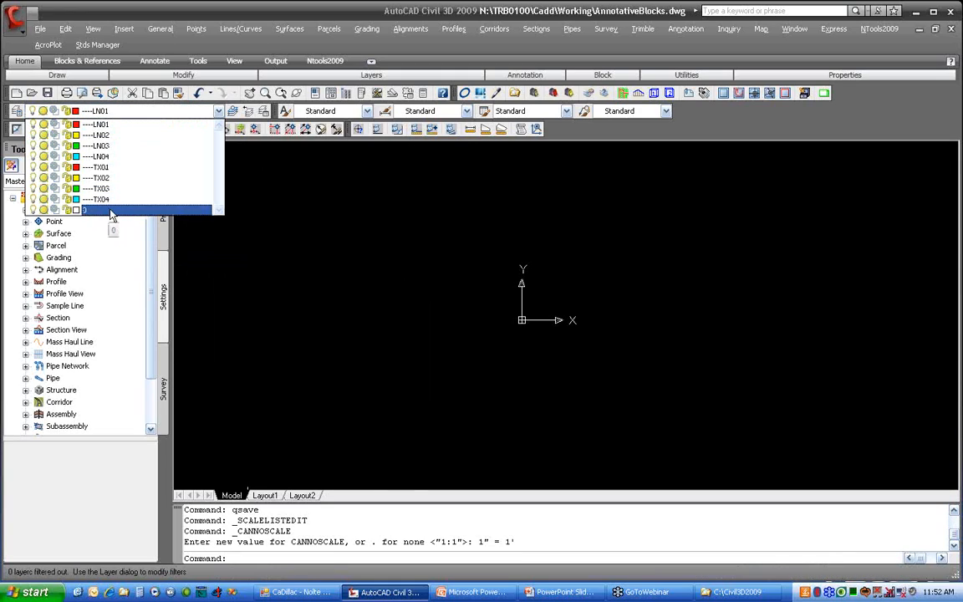
click(111, 211)
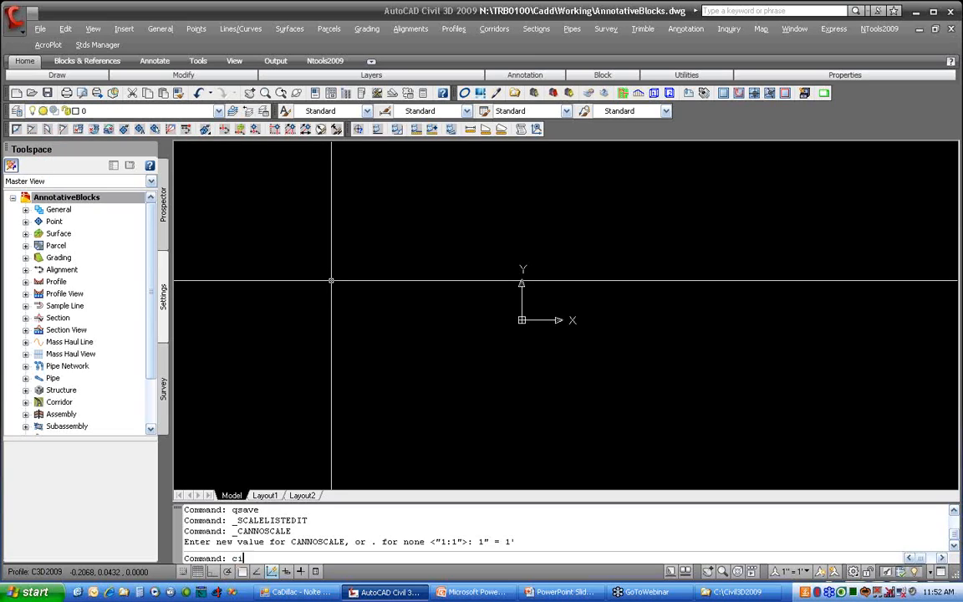
Step: Draw a circle centred at 0,0 with a diameter of .25
text(circle)
key(Return)
text(0,0)
key(Return)
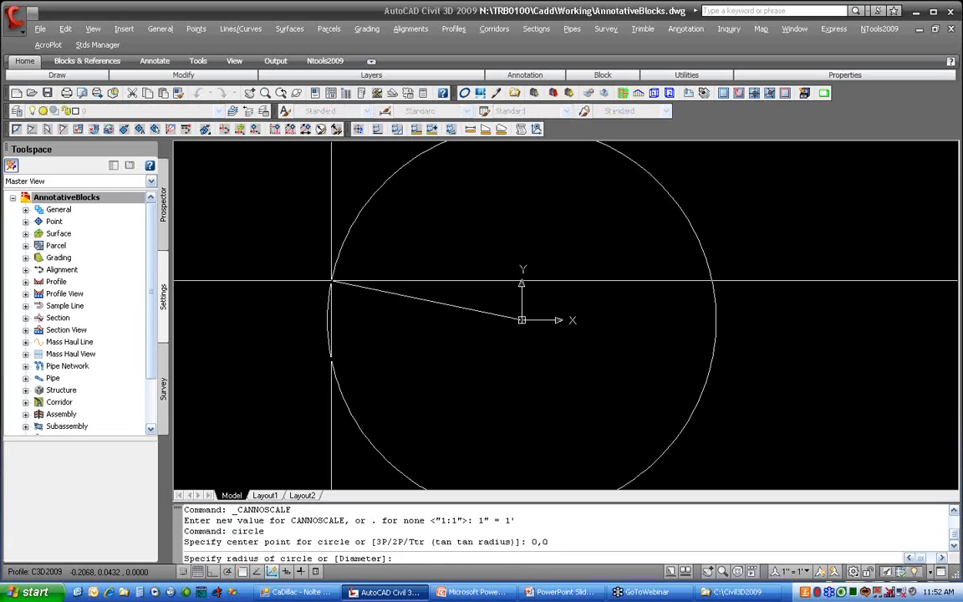
text(d)
key(Return)
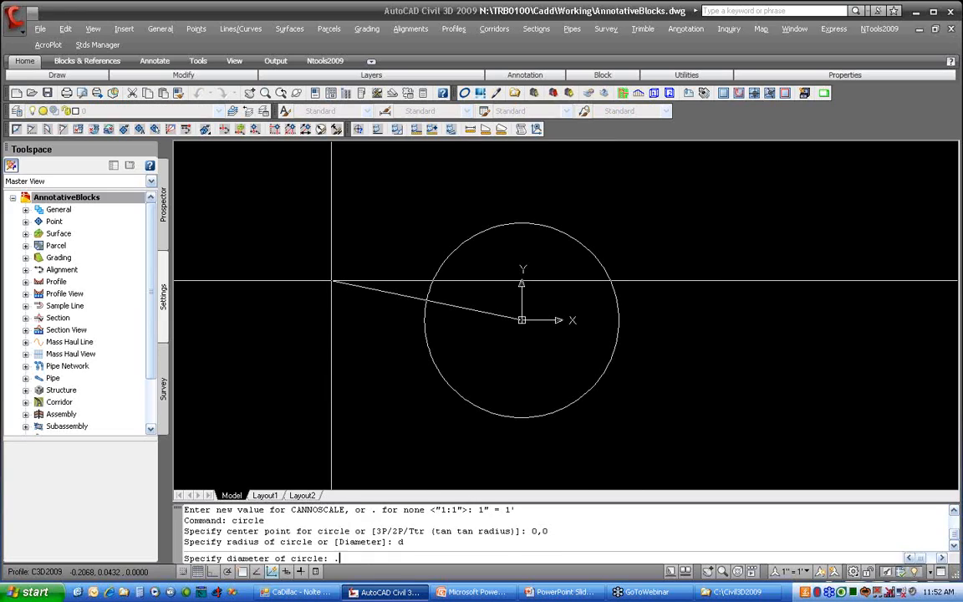
text(.25)
key(Return)
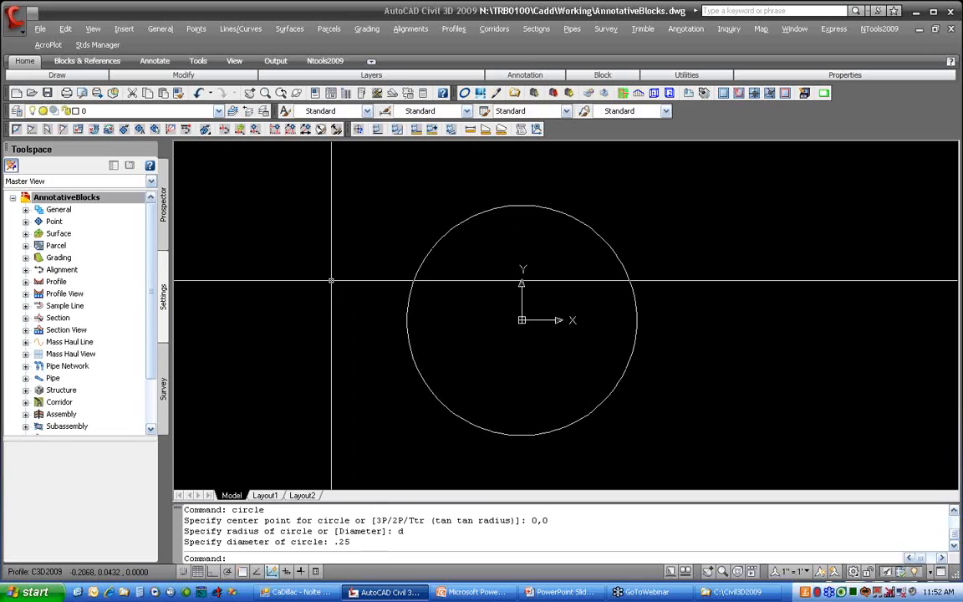
Step: Draw a second, concentric circle centred at 0,0 with a diameter of .125
text(circle)
key(Return)
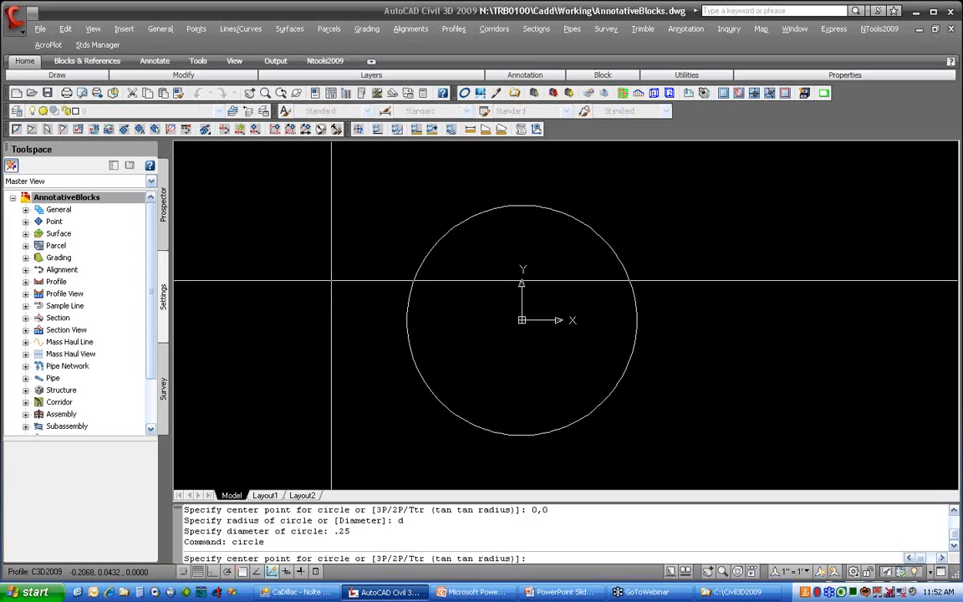
text(0,0)
key(Return)
text(d)
key(Return)
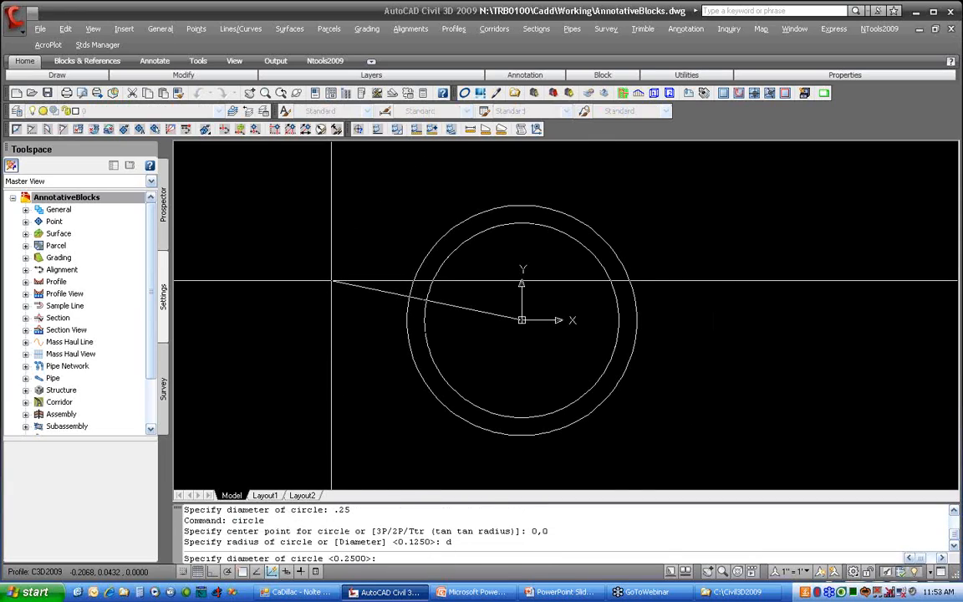
text(.13)
text(5)
key(Return)
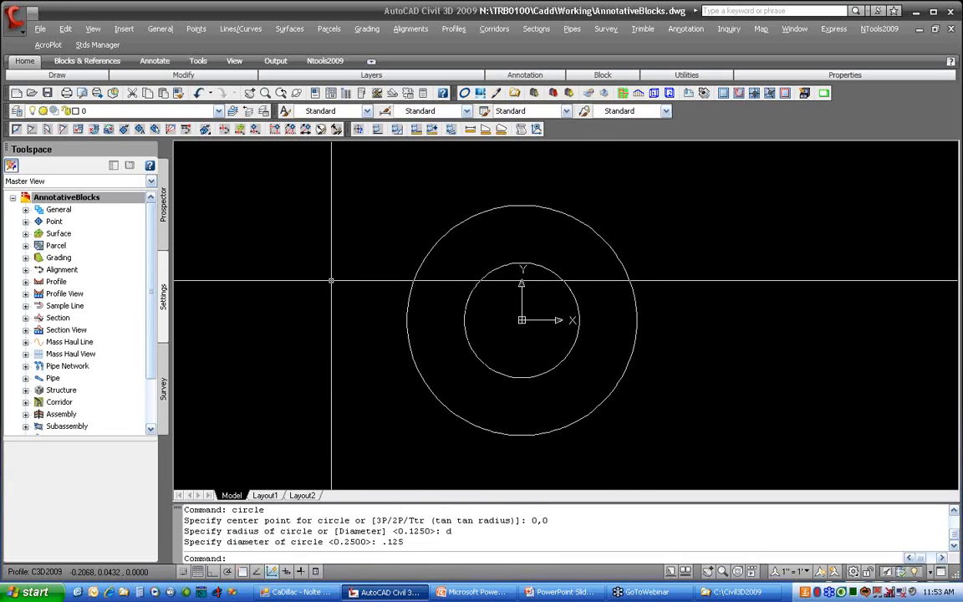
Step: Offset the inner circle inward by .005 repeatedly, each time from the newest circle, until the rings fill it to the centre
text(offset)
key(Return)
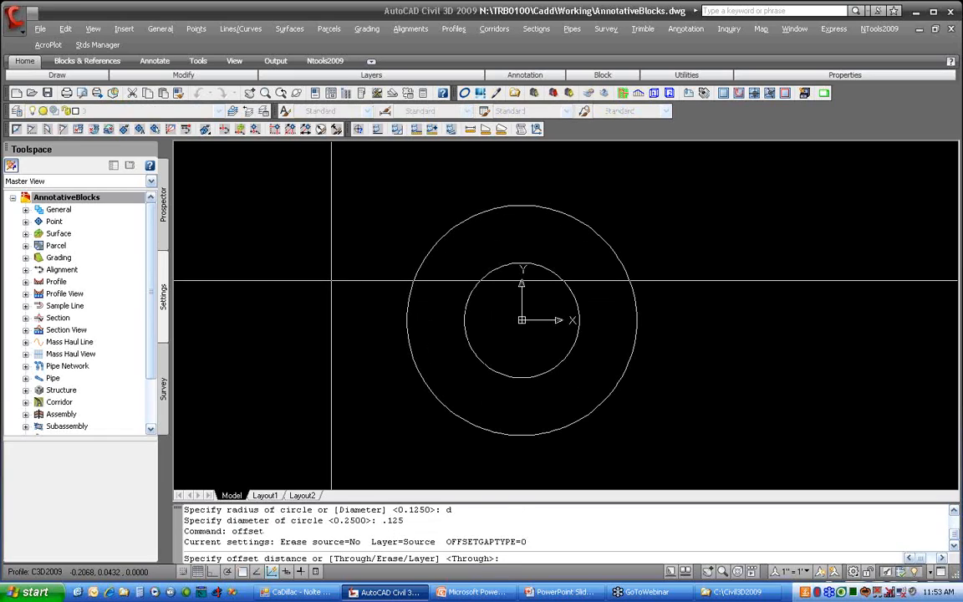
text(.005)
key(Return)
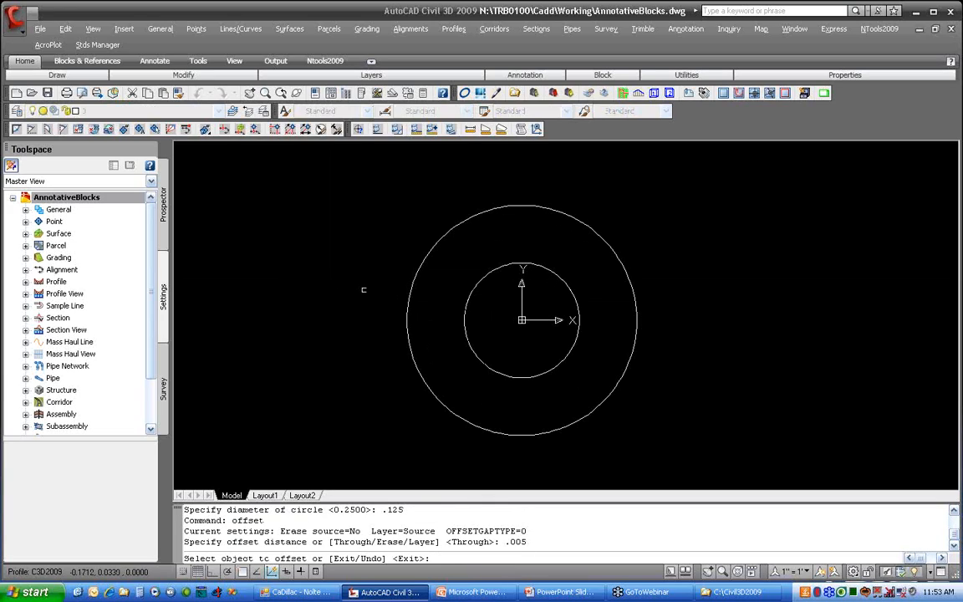
click(502, 374)
click(504, 369)
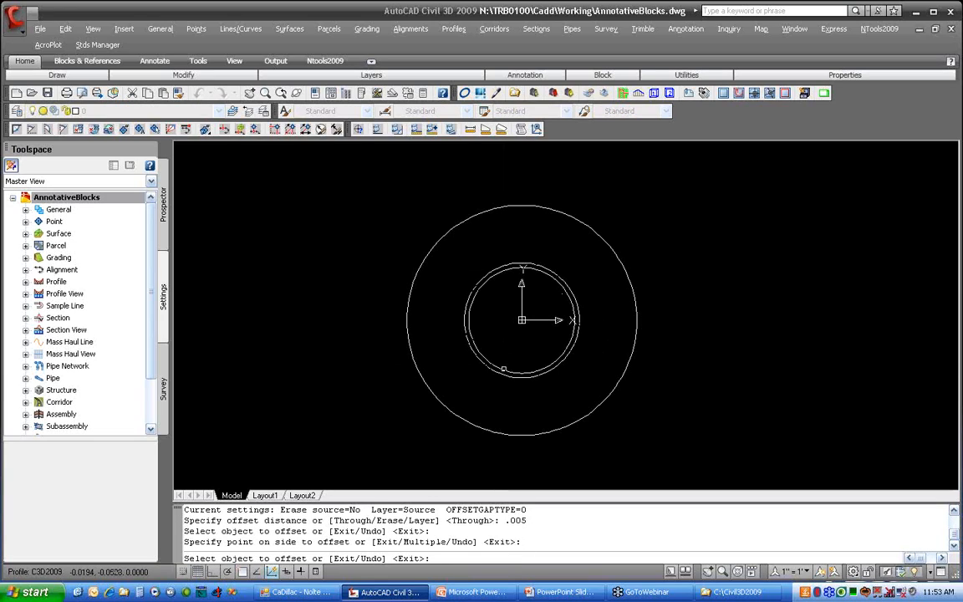
click(504, 369)
click(502, 367)
click(504, 366)
click(504, 362)
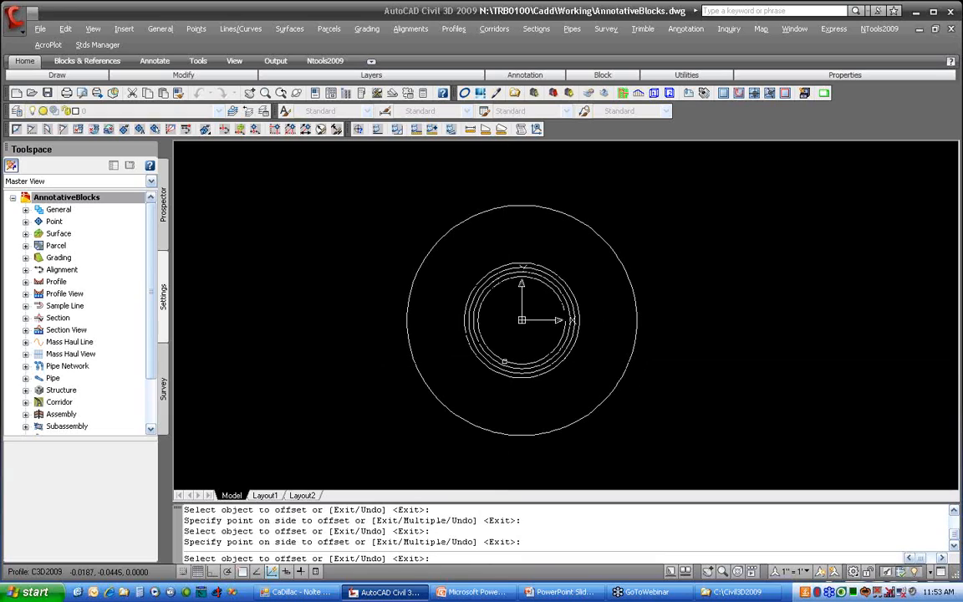
click(505, 361)
click(506, 358)
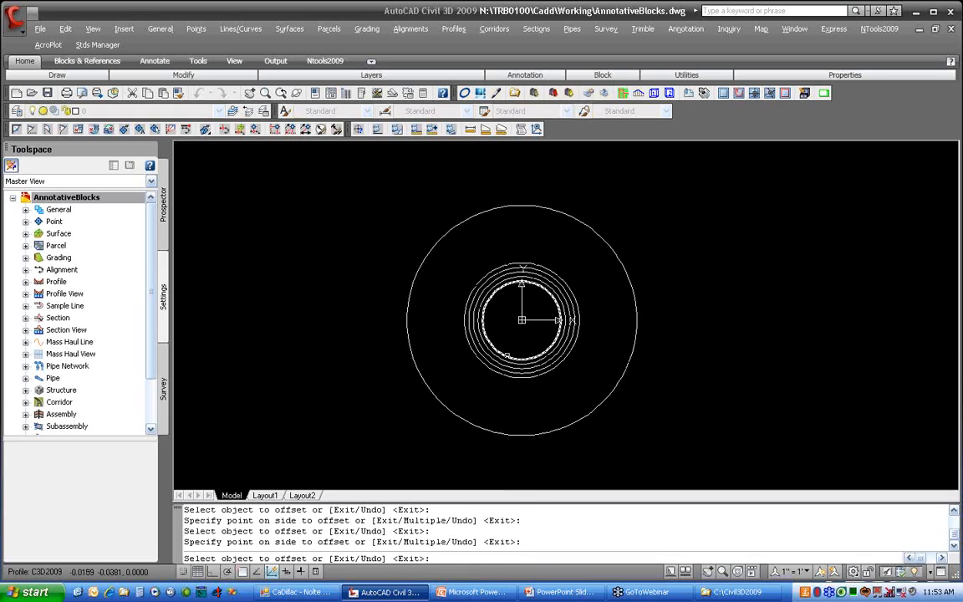
click(506, 354)
click(507, 351)
click(508, 349)
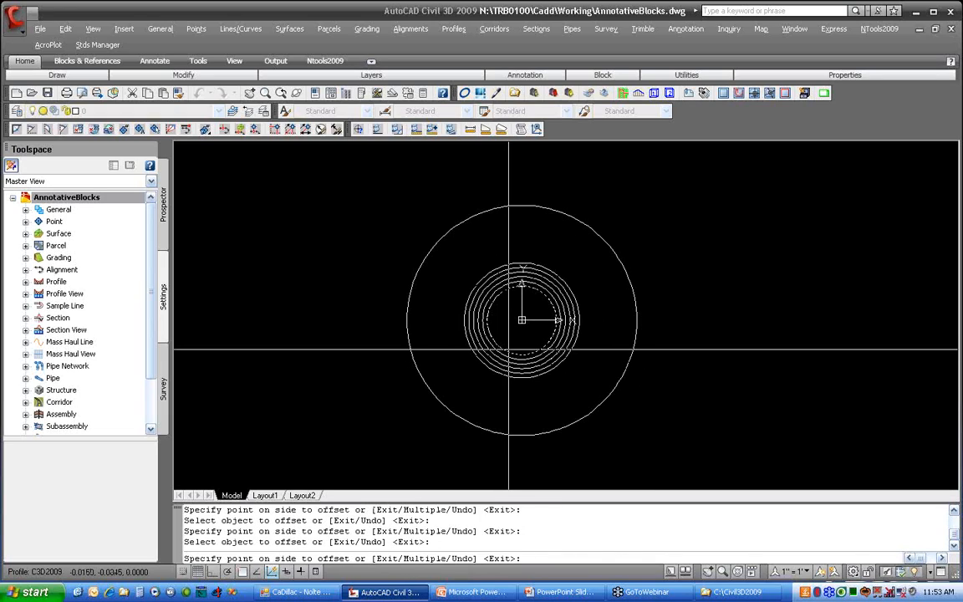
click(509, 346)
click(511, 345)
click(511, 342)
click(514, 341)
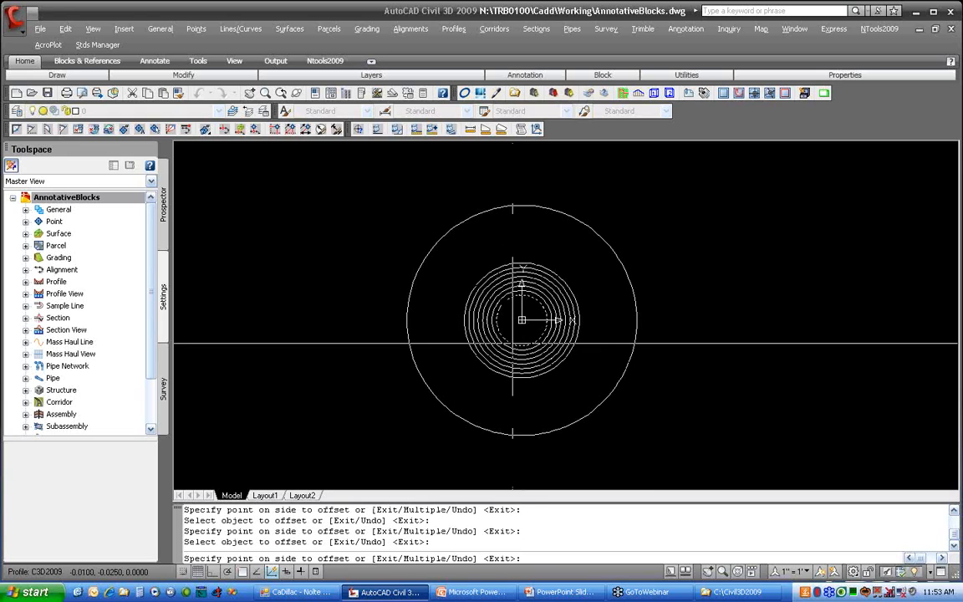
click(515, 339)
click(516, 337)
click(517, 336)
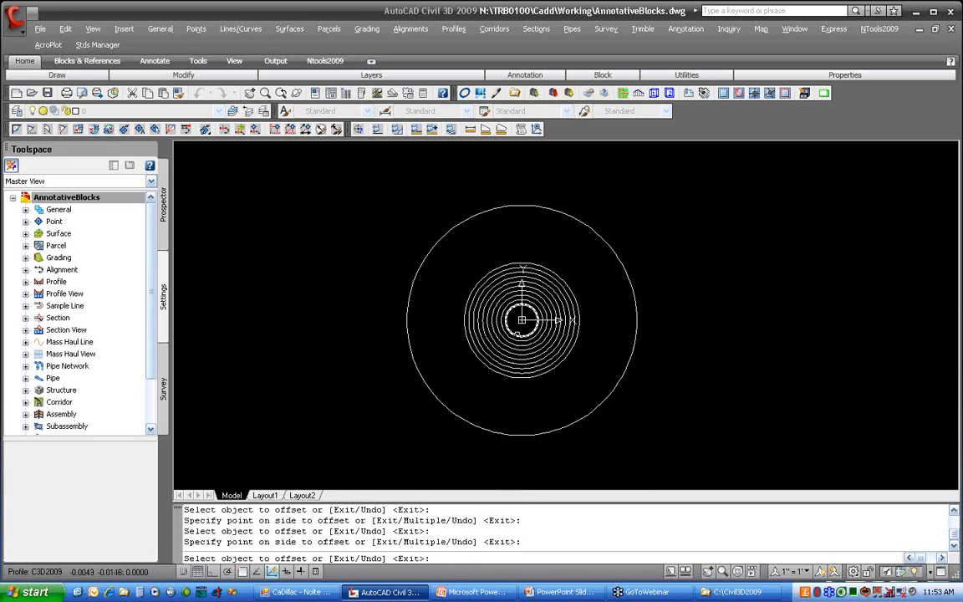
click(517, 334)
click(520, 332)
click(520, 329)
click(521, 328)
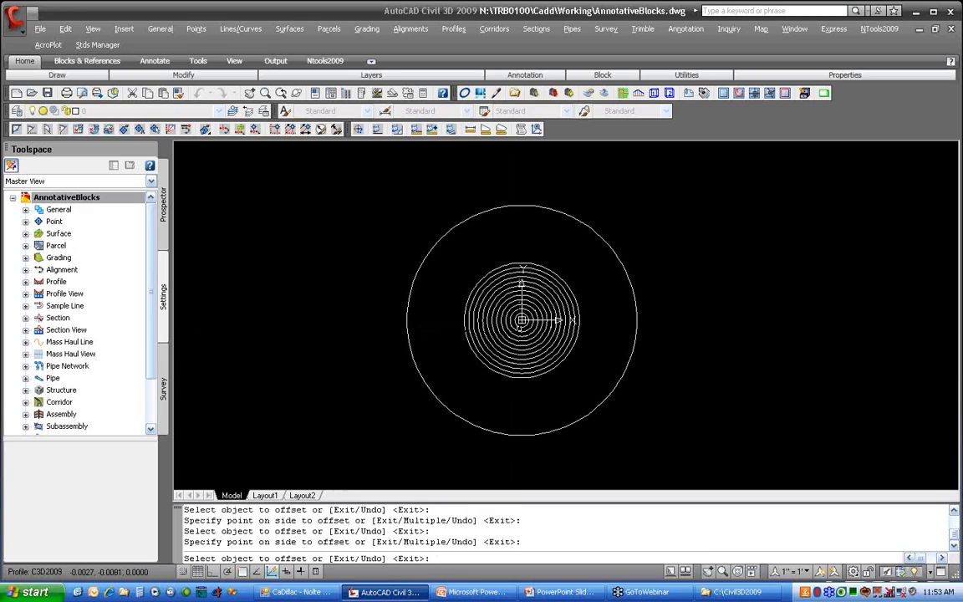
click(522, 326)
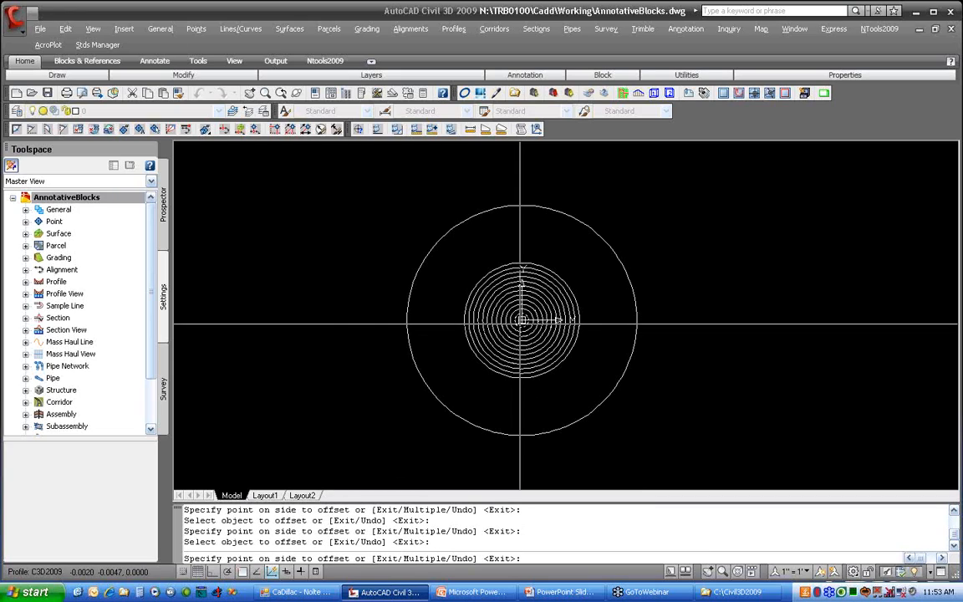
click(522, 323)
key(Return)
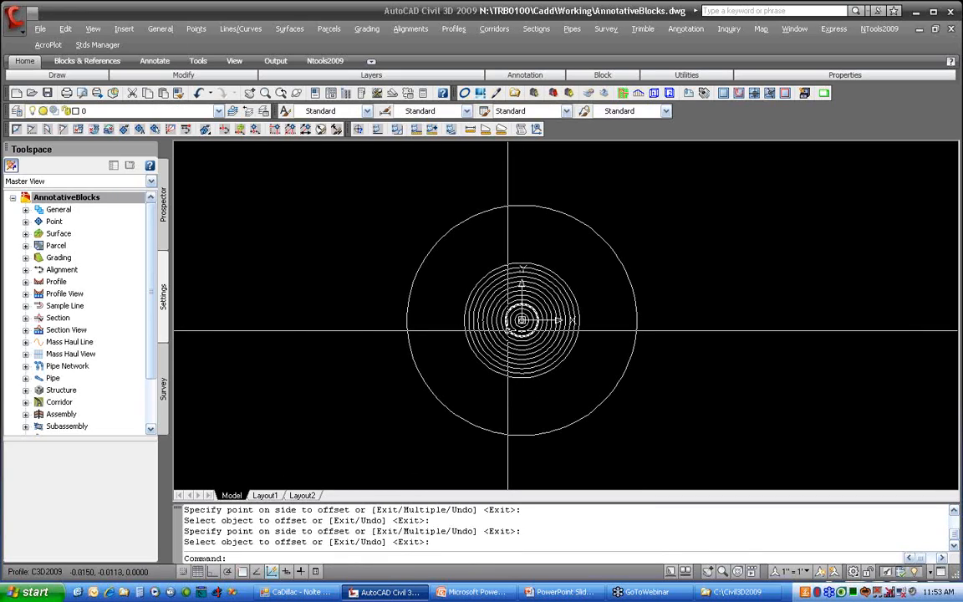
Step: Create a new text style named L100A
scroll(519, 293, down, 4)
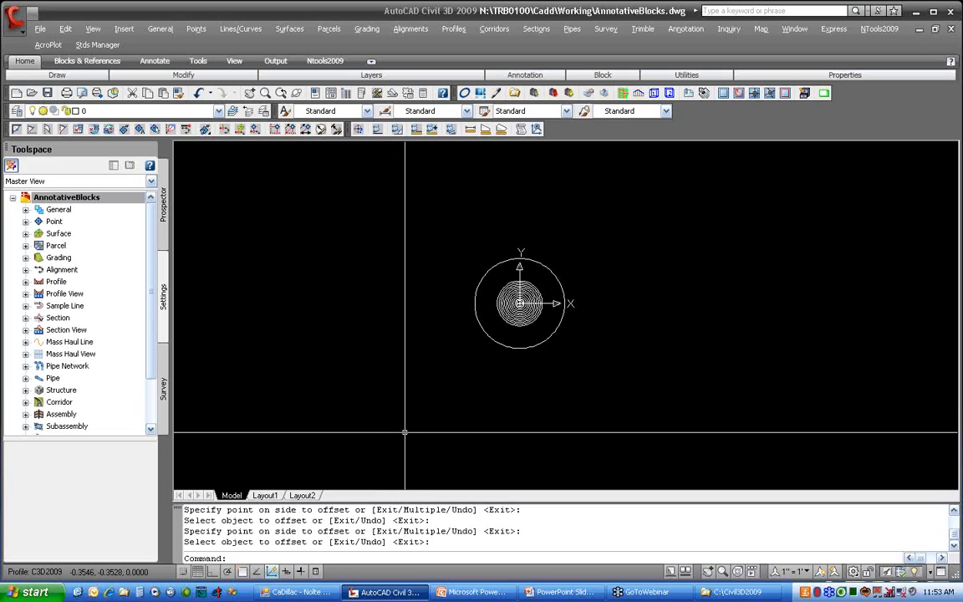
middle_drag(398, 393, 404, 350)
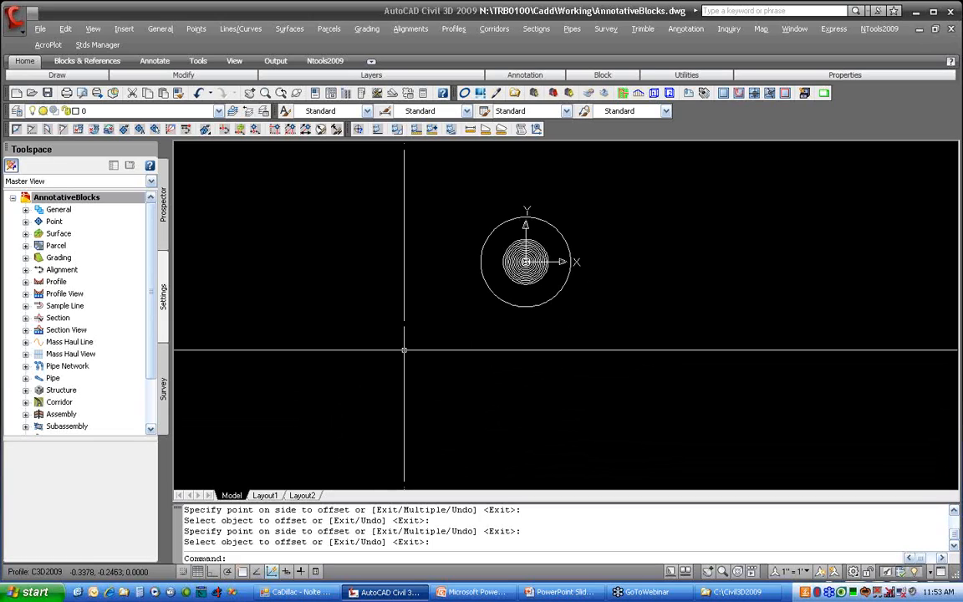
text(style)
key(Return)
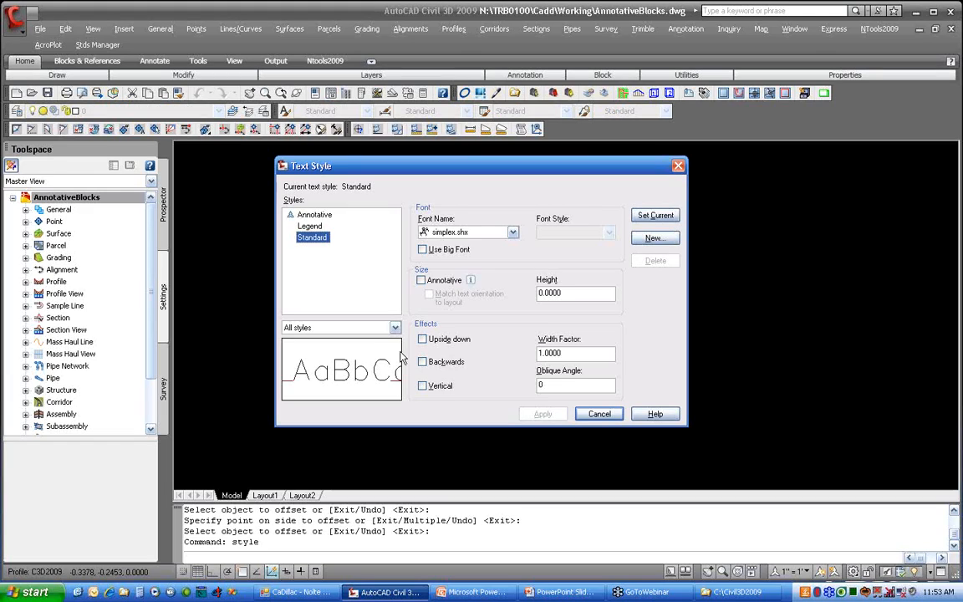
click(655, 239)
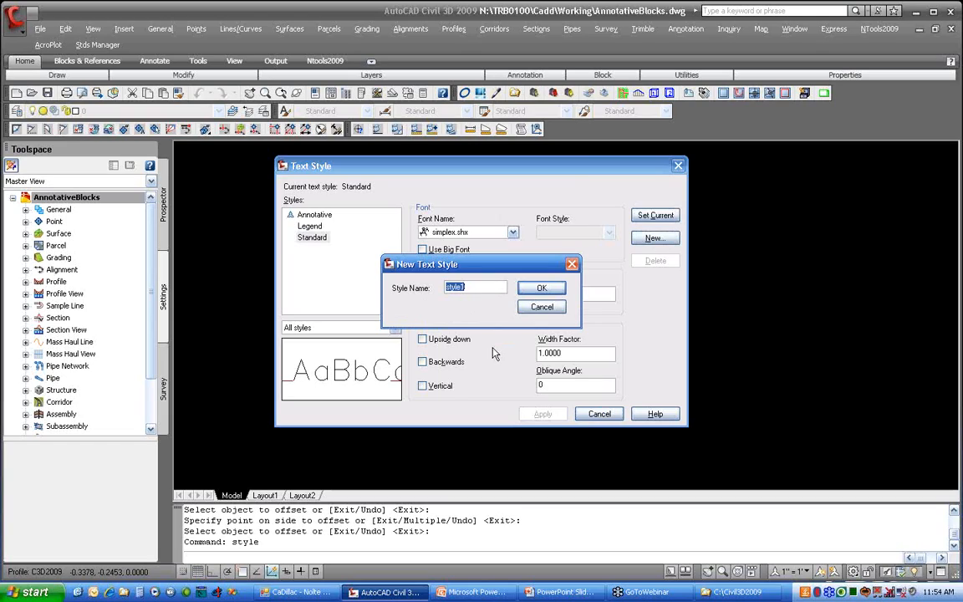
text(L100A)
click(539, 290)
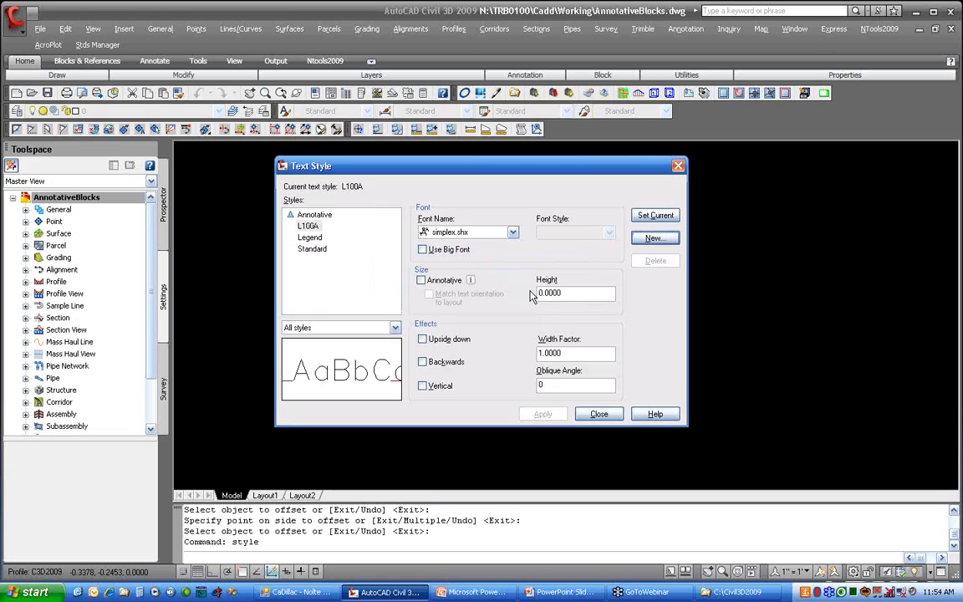
Step: Give the L100A style the simplex.shx font and make it annotative with a paper text height of 0.1
click(308, 226)
click(513, 234)
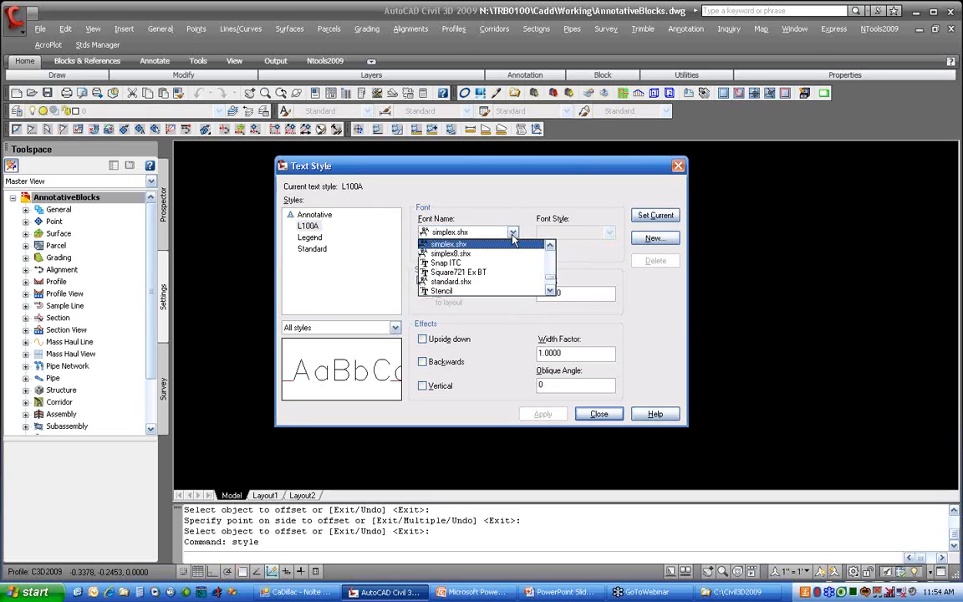
click(469, 243)
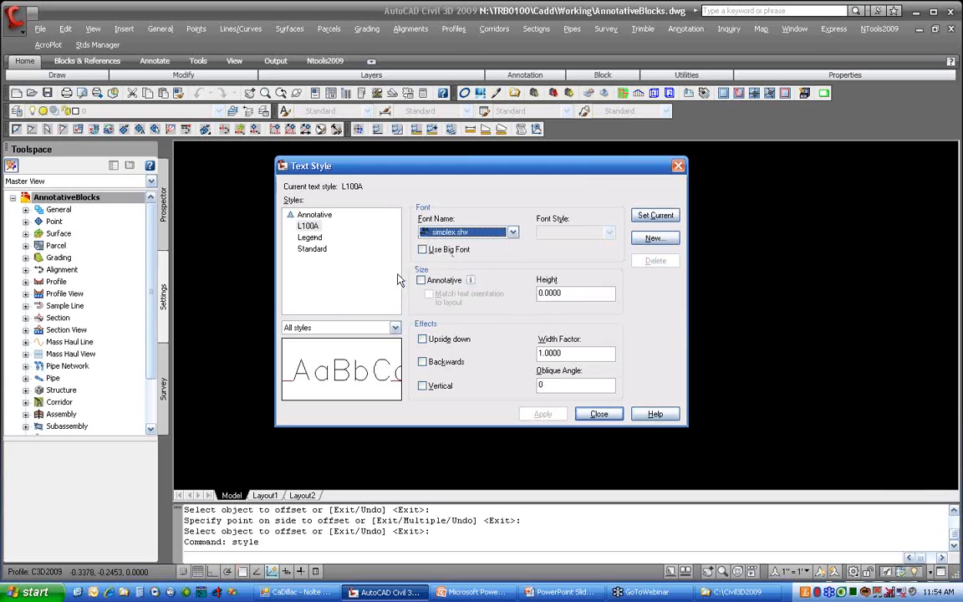
click(422, 280)
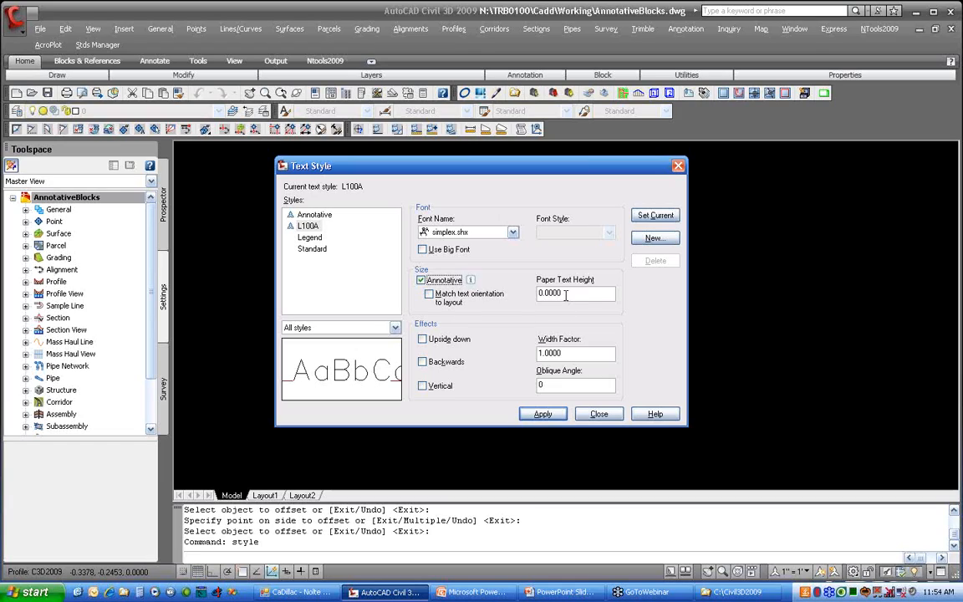
drag(567, 294, 527, 295)
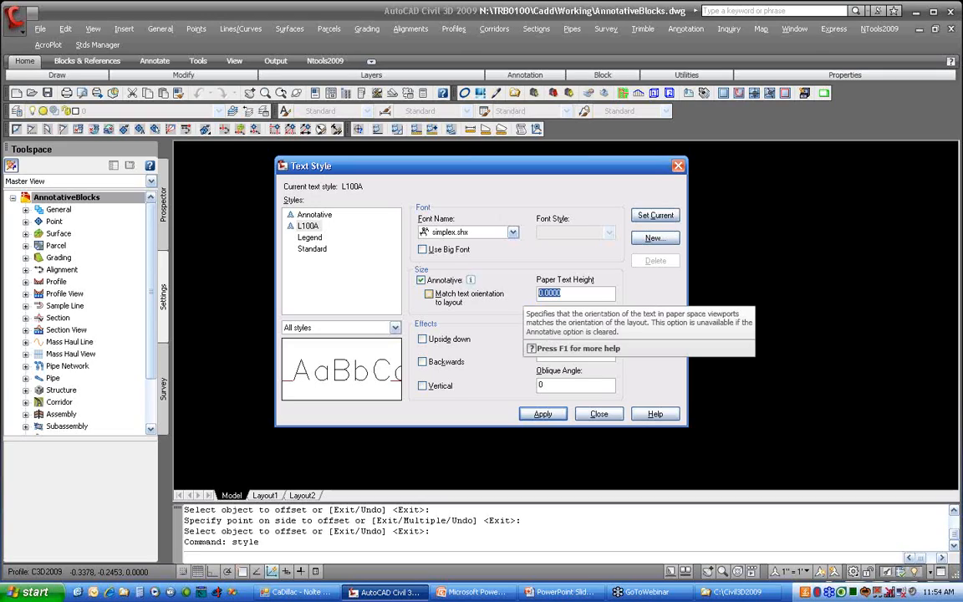
text(0)
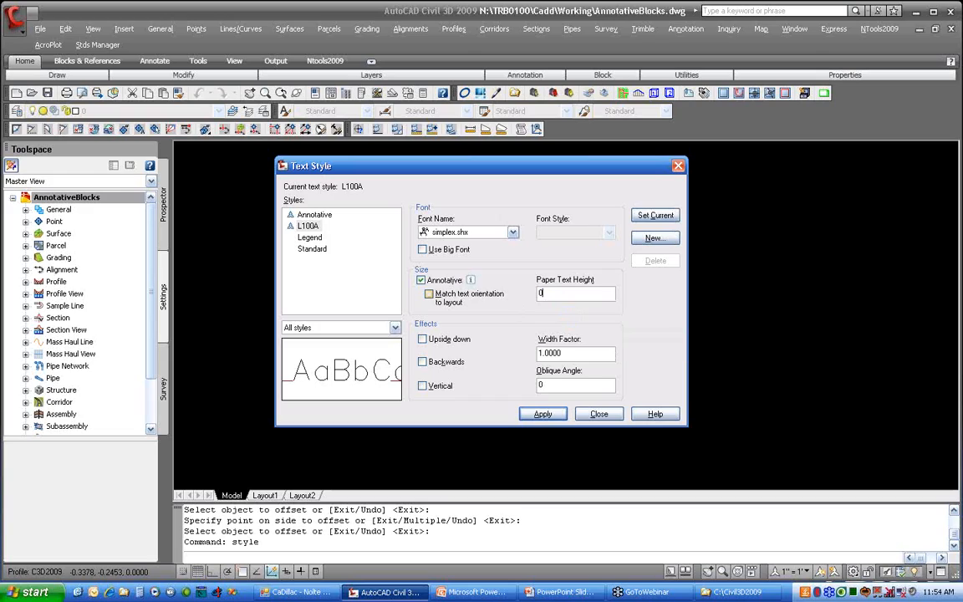
text(.1)
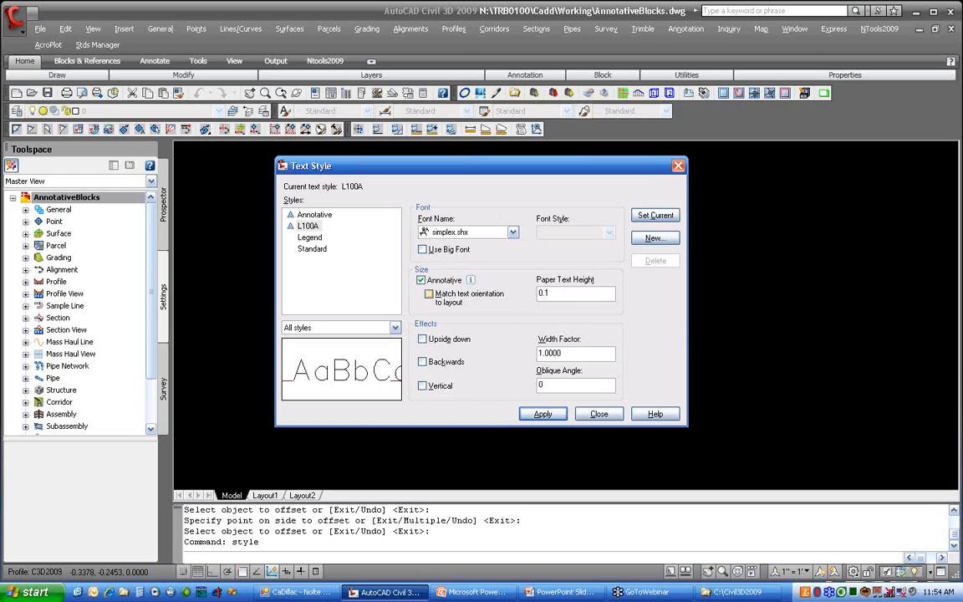
Step: Leave text orientation matching to layout off for L100A, make it the current text style and close the style settings
click(453, 302)
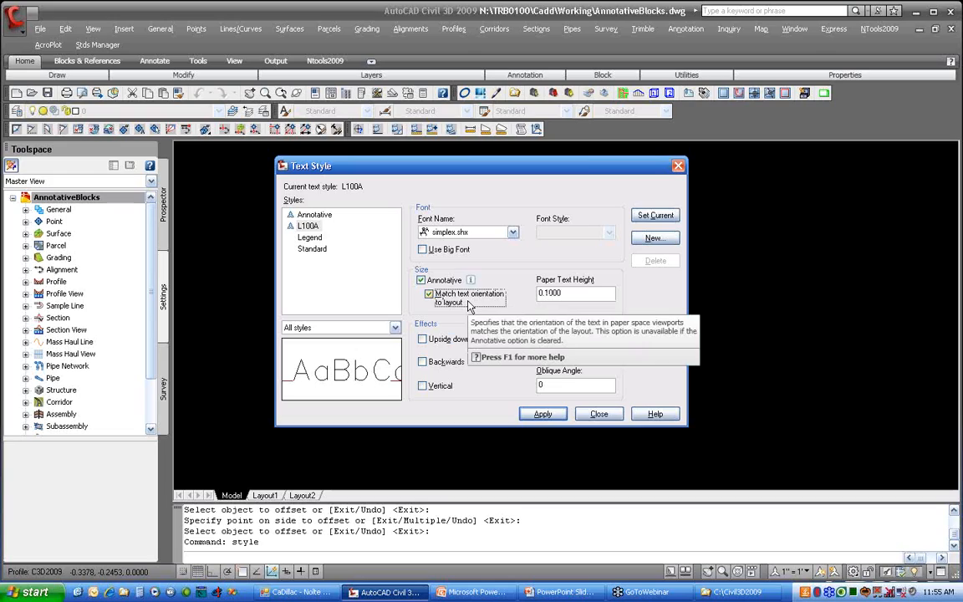
click(460, 303)
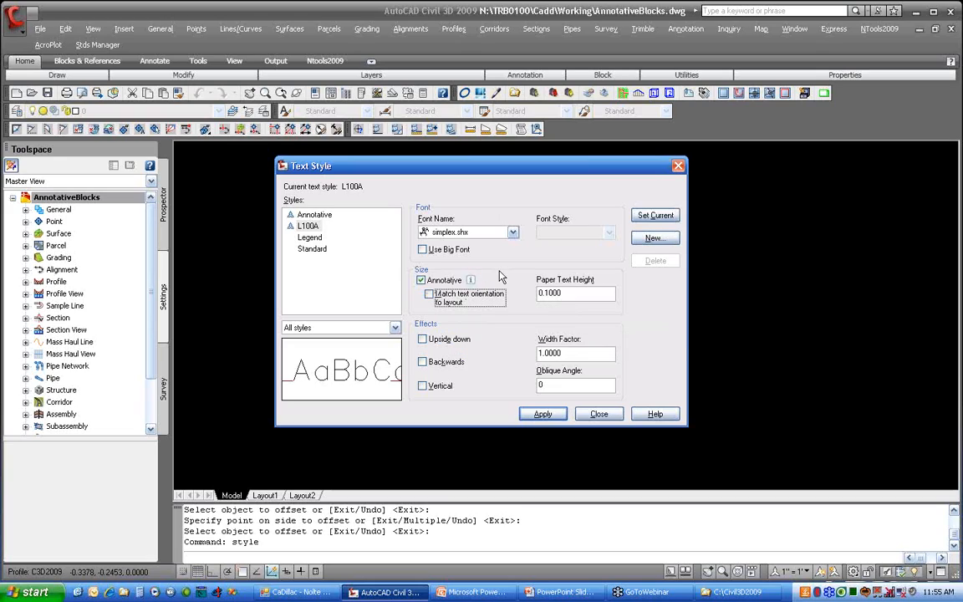
click(559, 293)
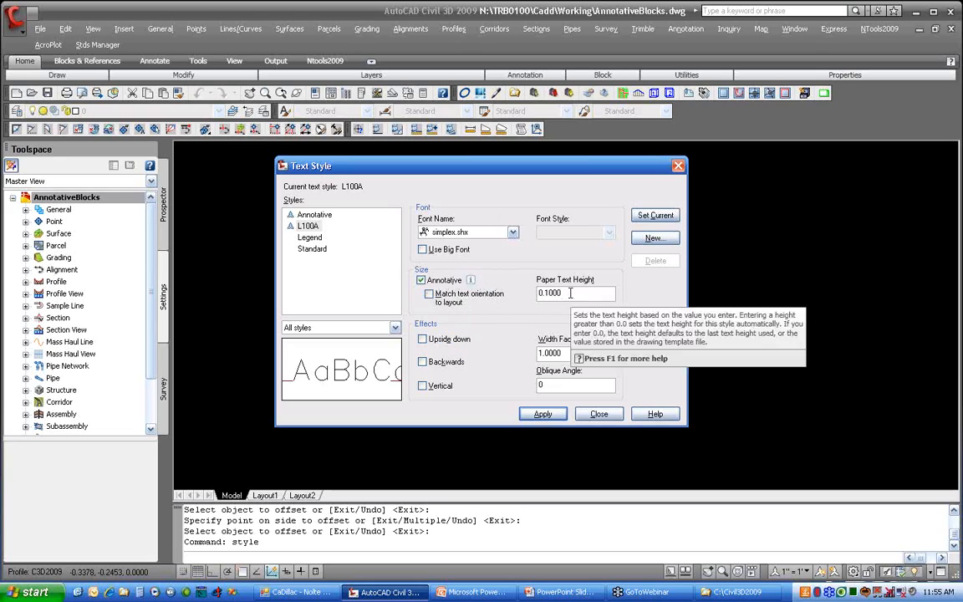
click(653, 215)
click(454, 316)
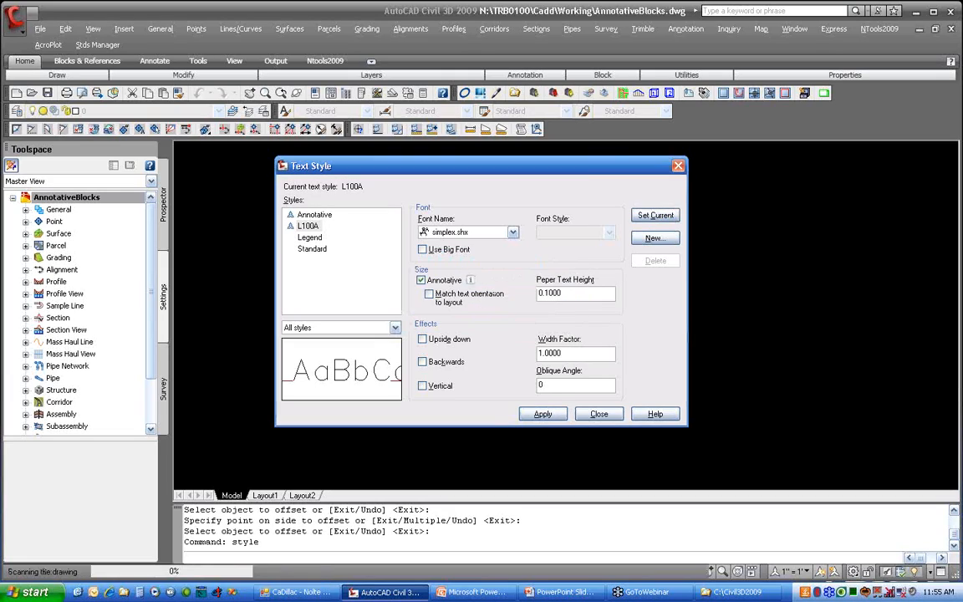
click(599, 414)
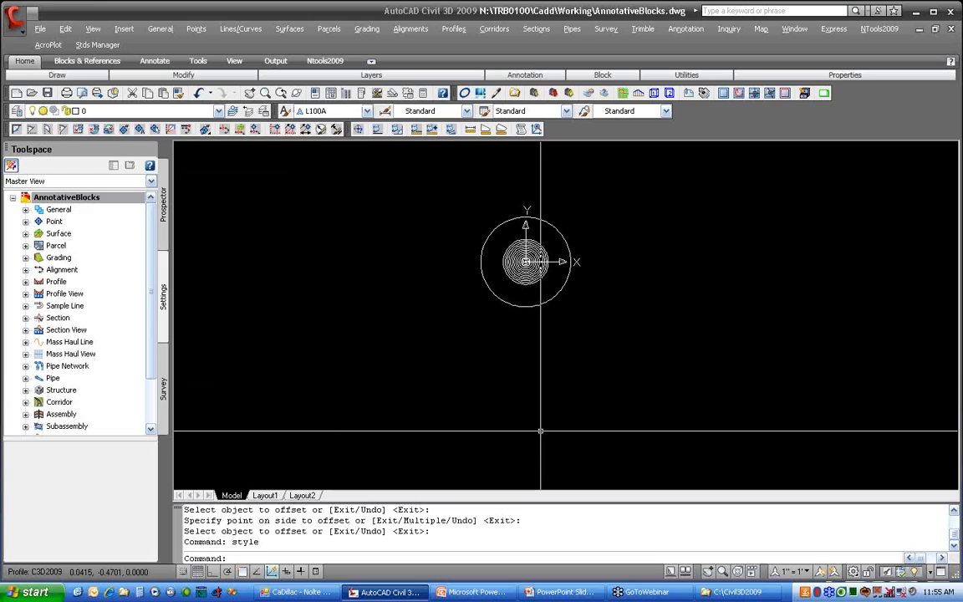
Step: Start an attribute definition with tag ID, prompt ID NUMBER and default value A-1
text(ATTDEF)
key(Return)
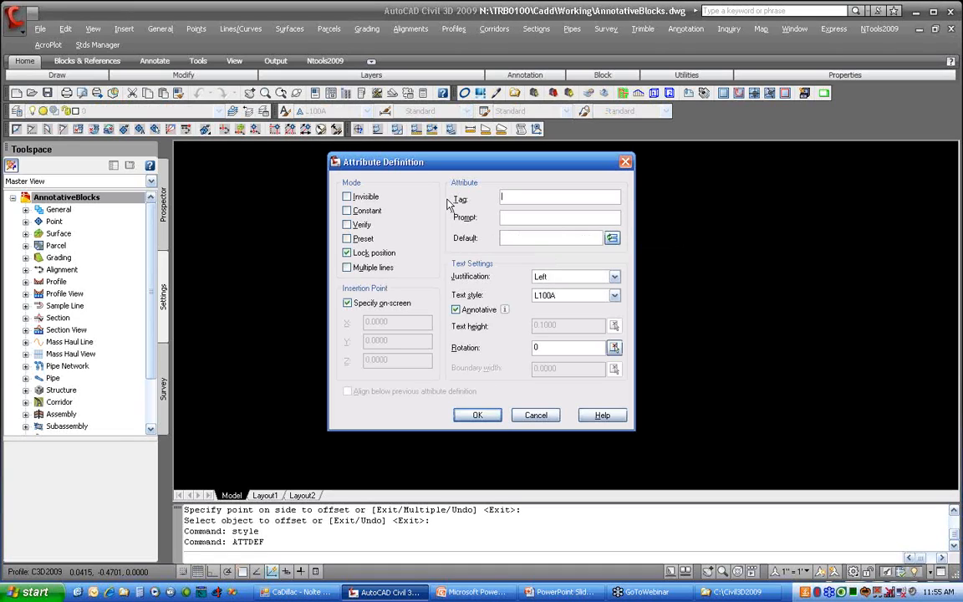
text(ID)
key(Tab)
text(ID NUMBER)
key(Tab)
text(4)
text(-1)
Step: Set the attribute to Top center justification and non-annotative, and place it centred just below the outer circle
click(565, 276)
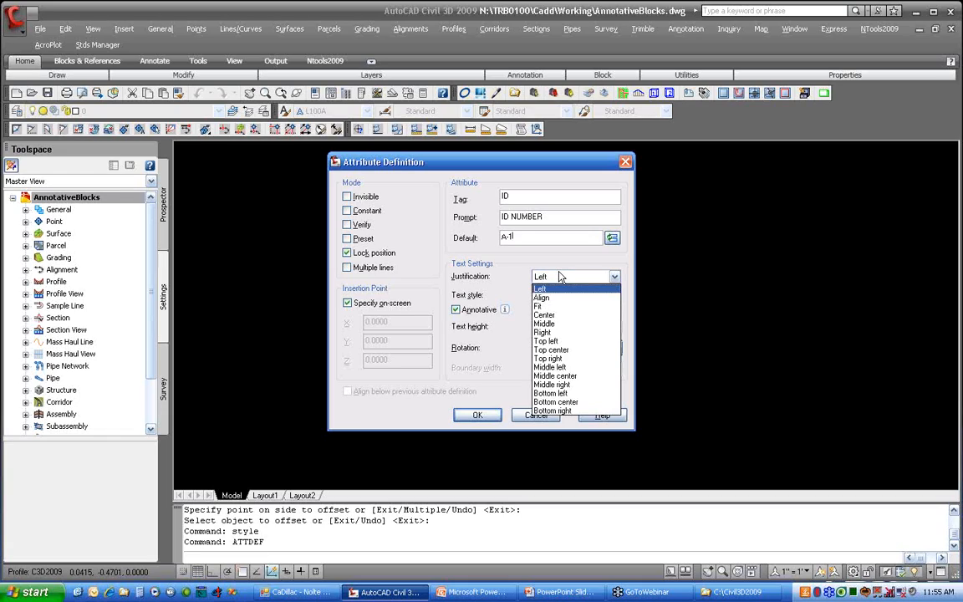
click(575, 350)
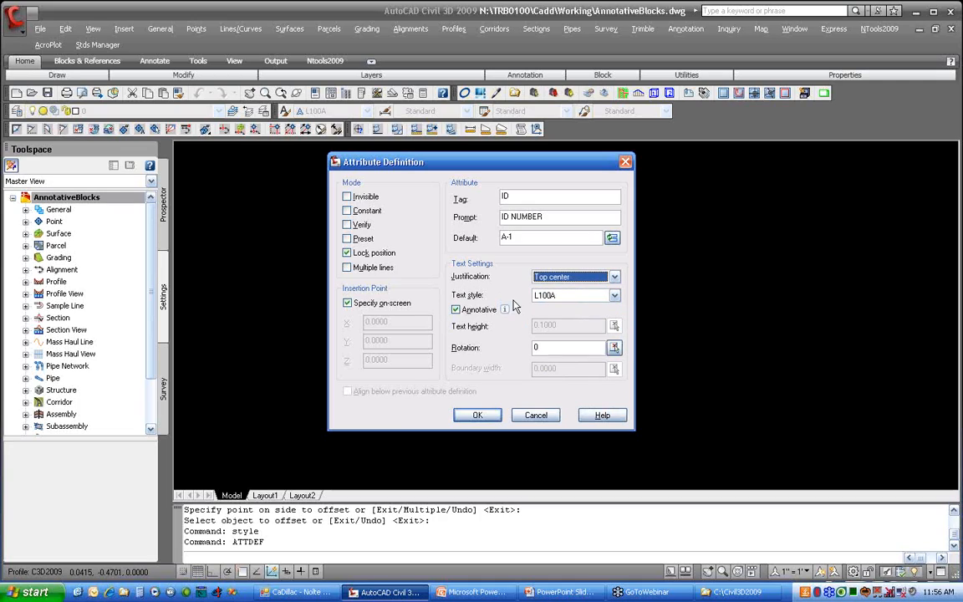
click(470, 309)
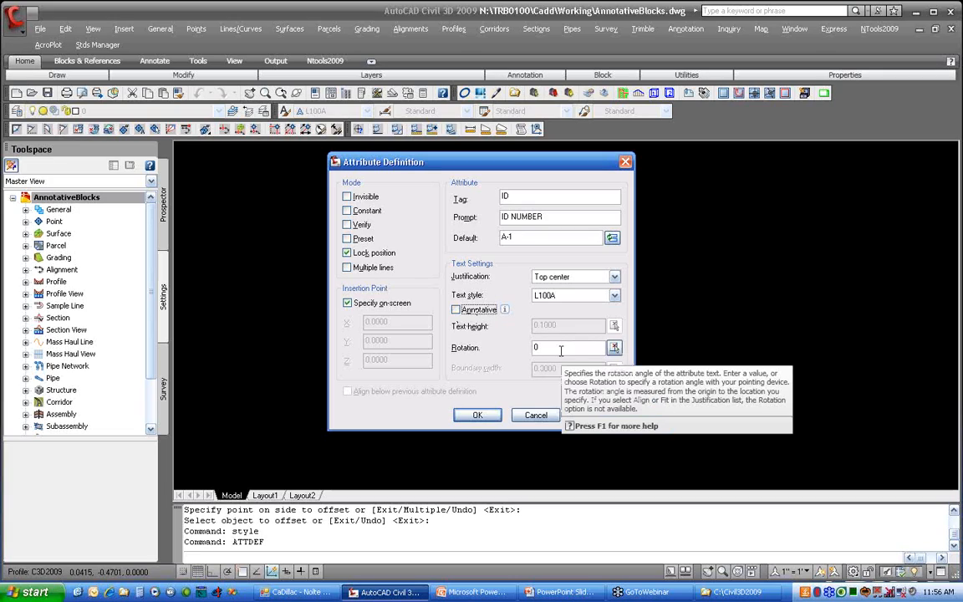
click(478, 414)
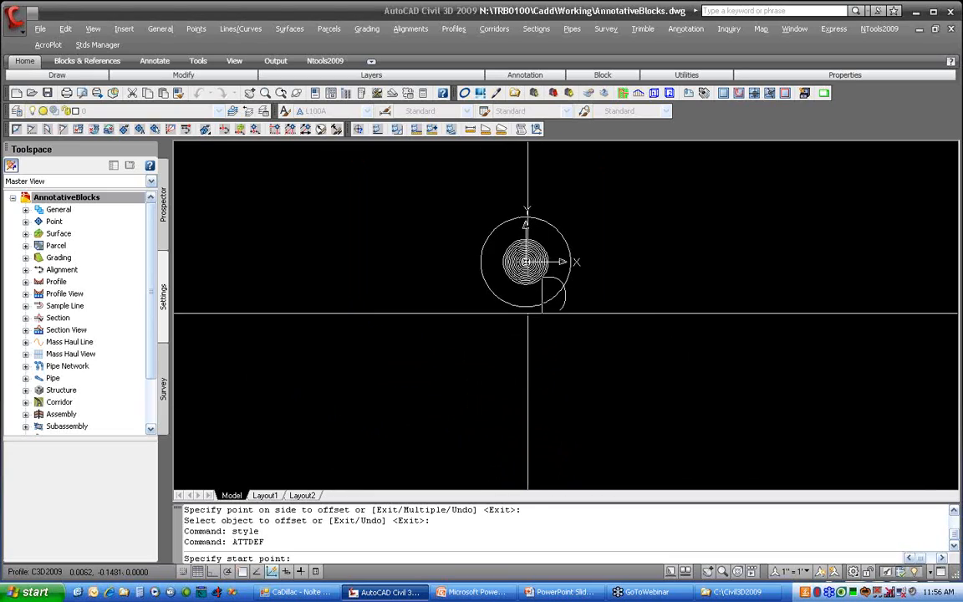
click(507, 351)
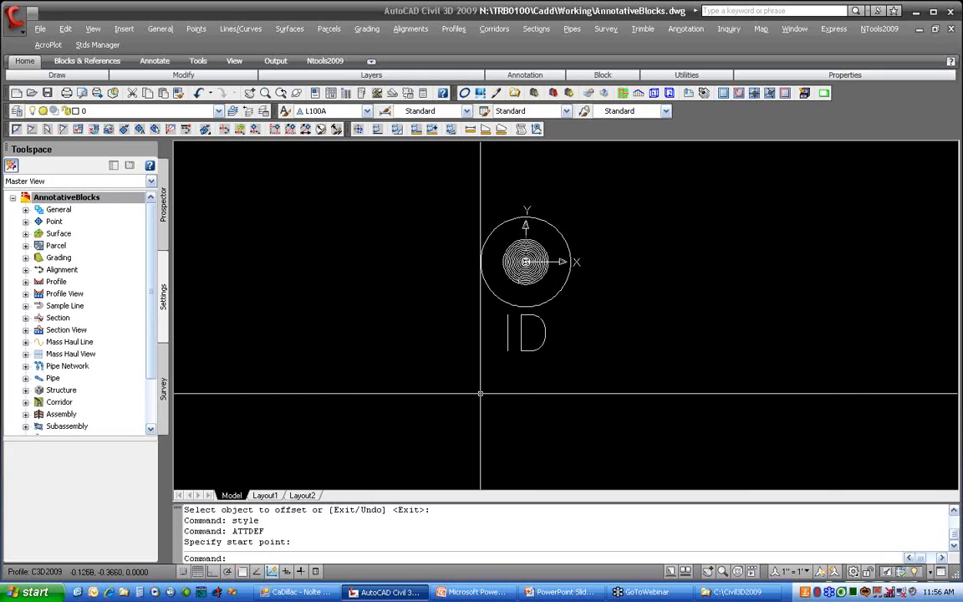
Step: Start a block definition named MAKER1 and select all the concentric circles and the ID attribute as its objects
text(BLOCK)
key(Return)
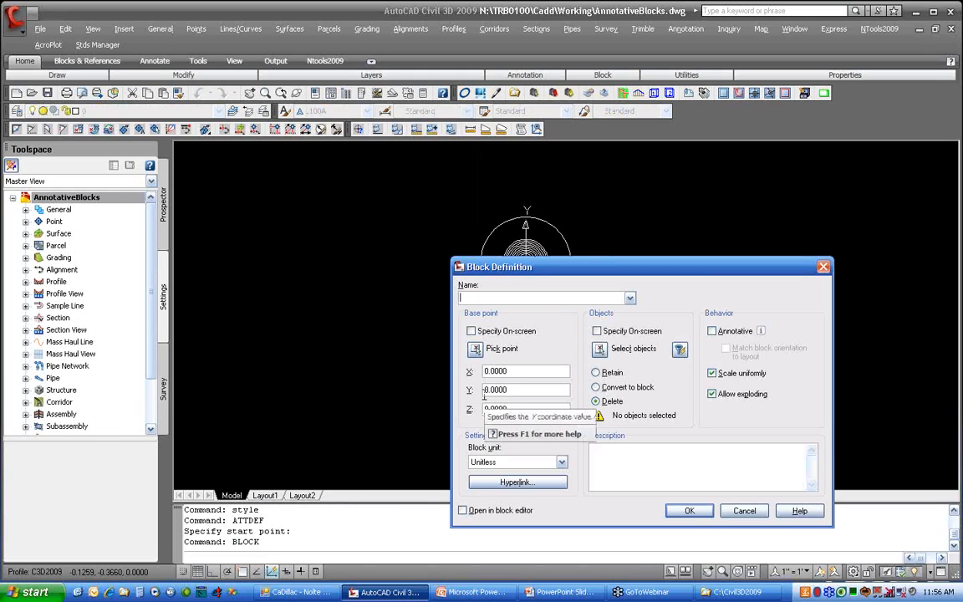
text(MAKER1)
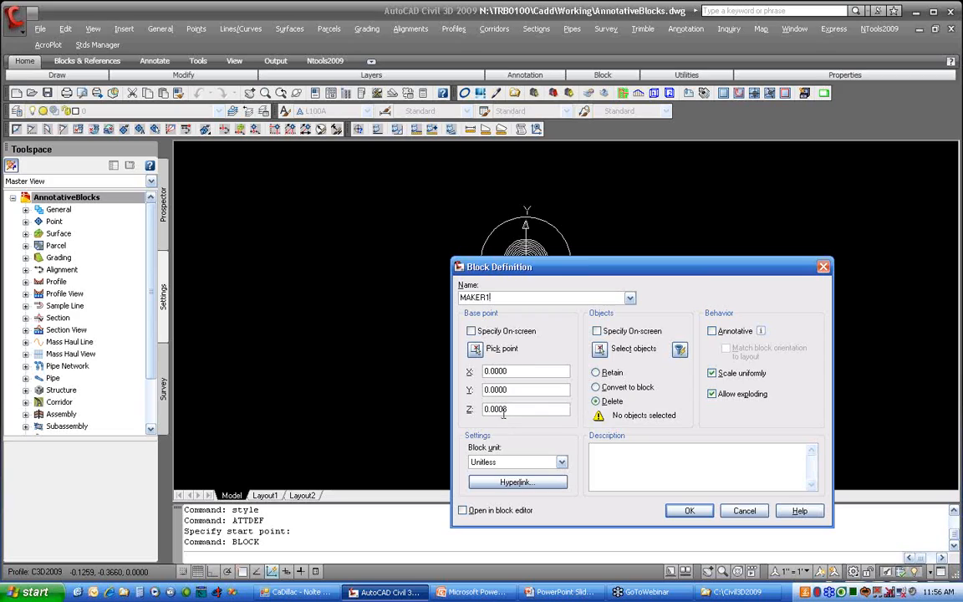
click(601, 355)
click(454, 173)
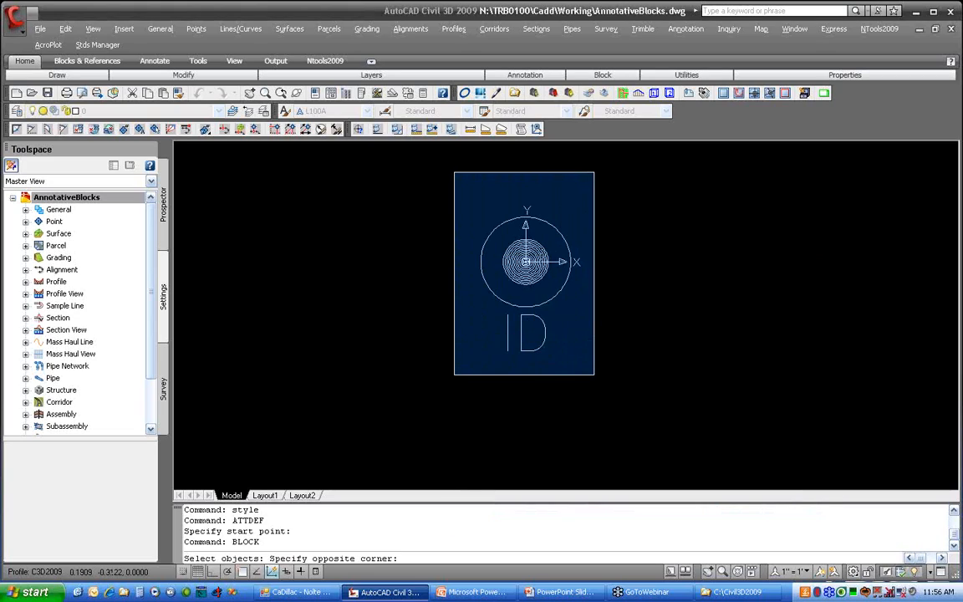
click(594, 375)
key(Return)
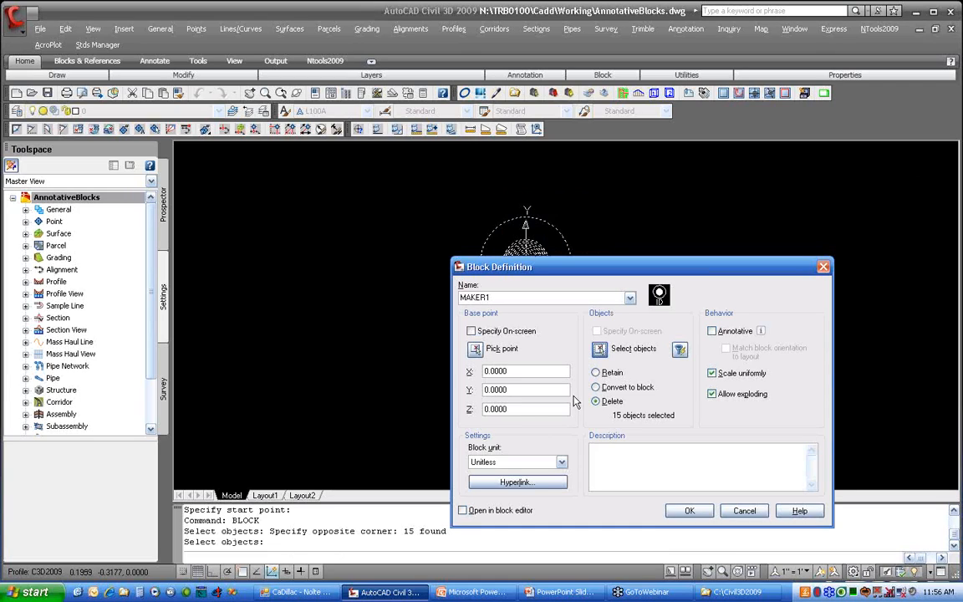
Step: Retain the source objects, make MAKER1 annotative with orientation matched to layout, reselect the circles and ID attribute, and create the block
click(602, 375)
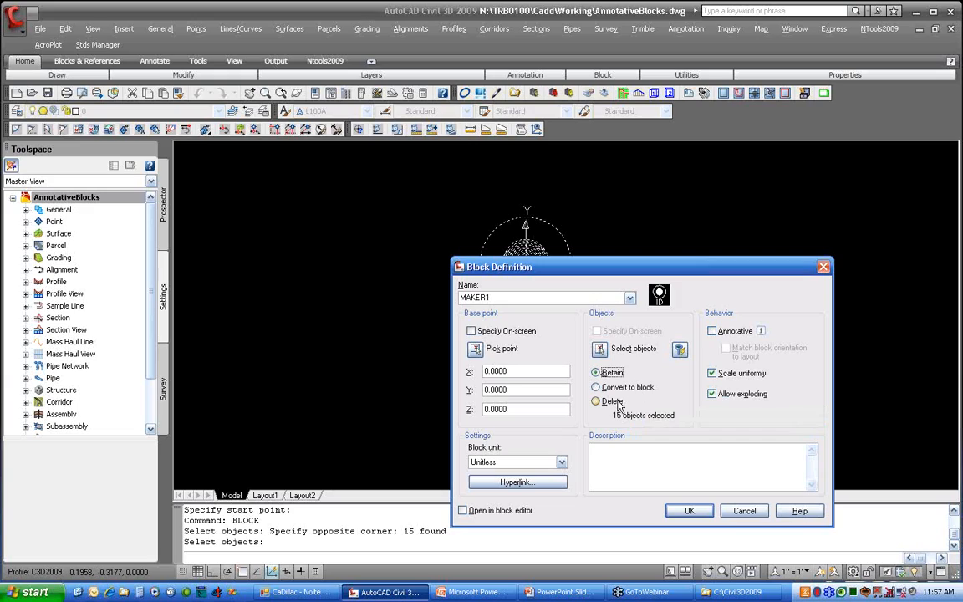
click(713, 332)
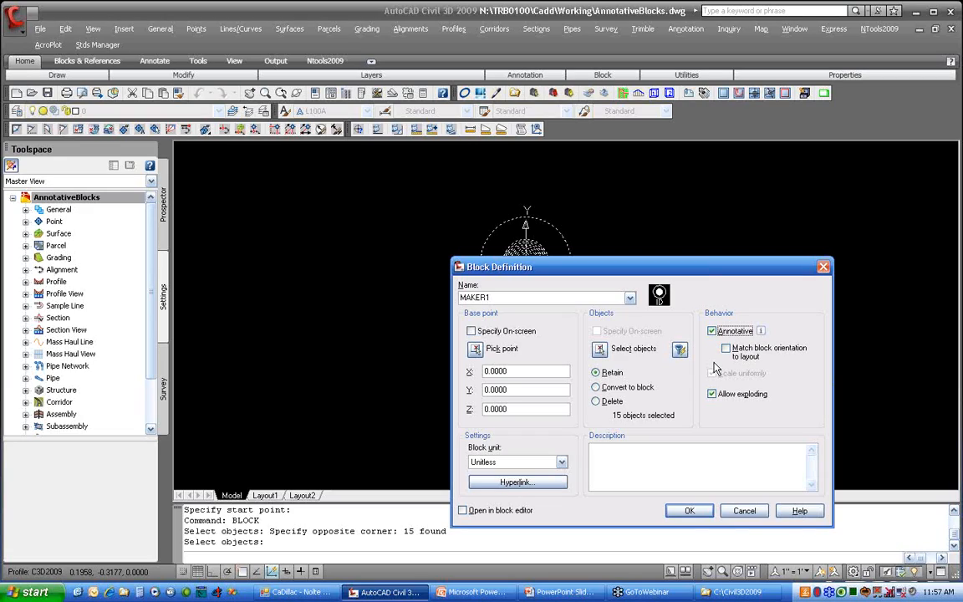
click(726, 348)
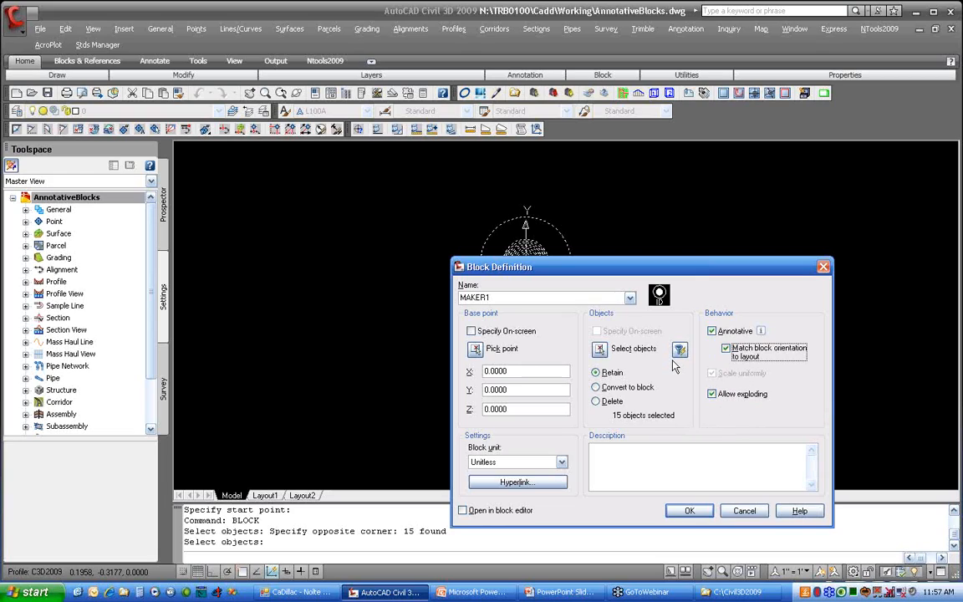
click(600, 349)
click(449, 192)
click(602, 387)
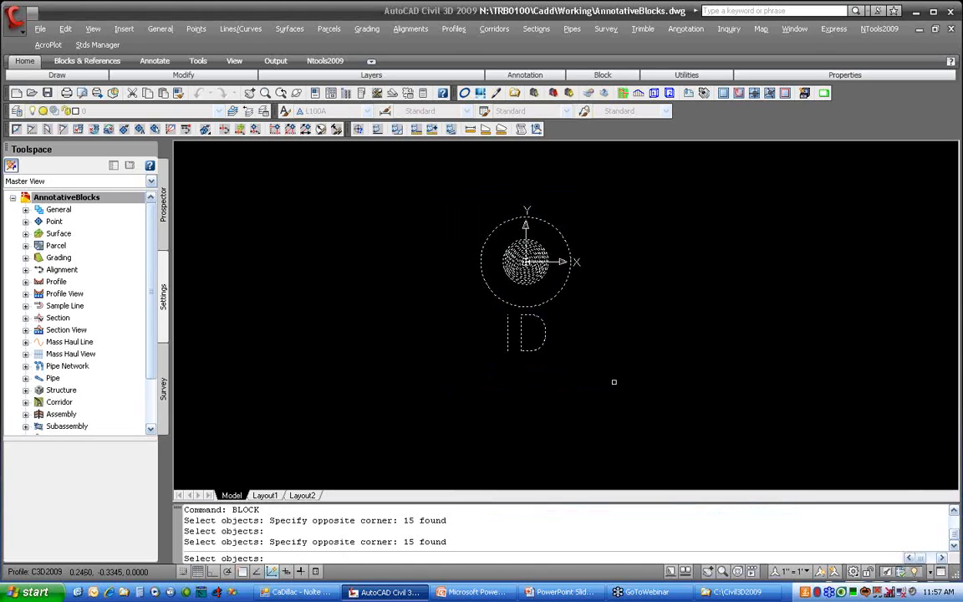
key(Return)
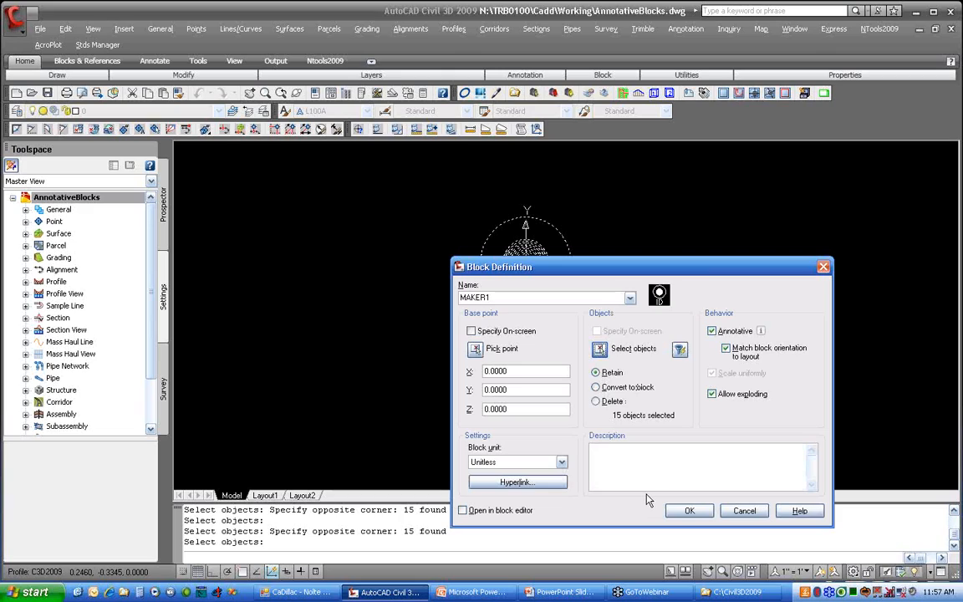
click(686, 511)
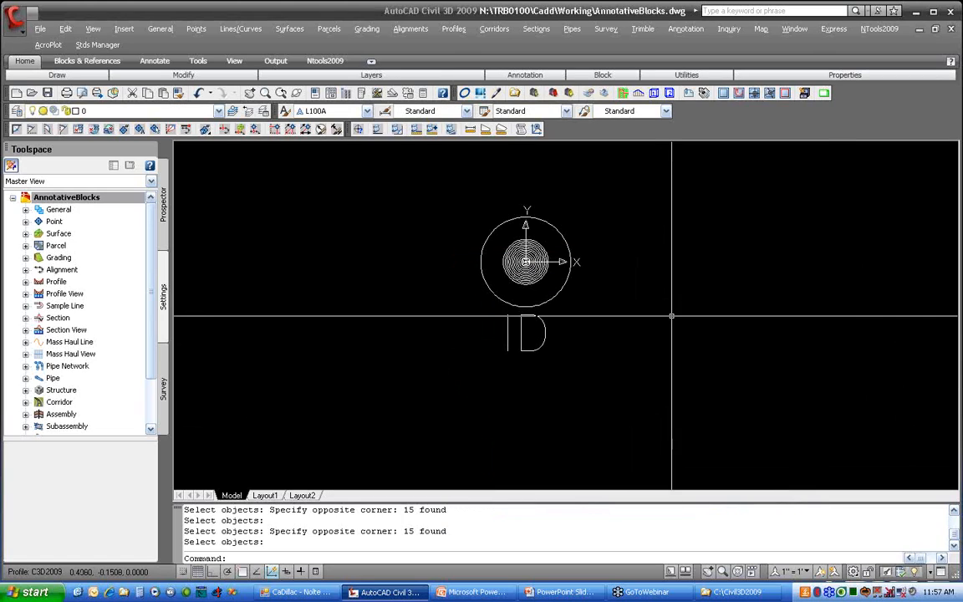
Step: Make ----TX03 the current layer for placing the block near the red line
middle_drag(751, 272, 451, 448)
scroll(553, 292, down, 8)
middle_drag(640, 266, 348, 387)
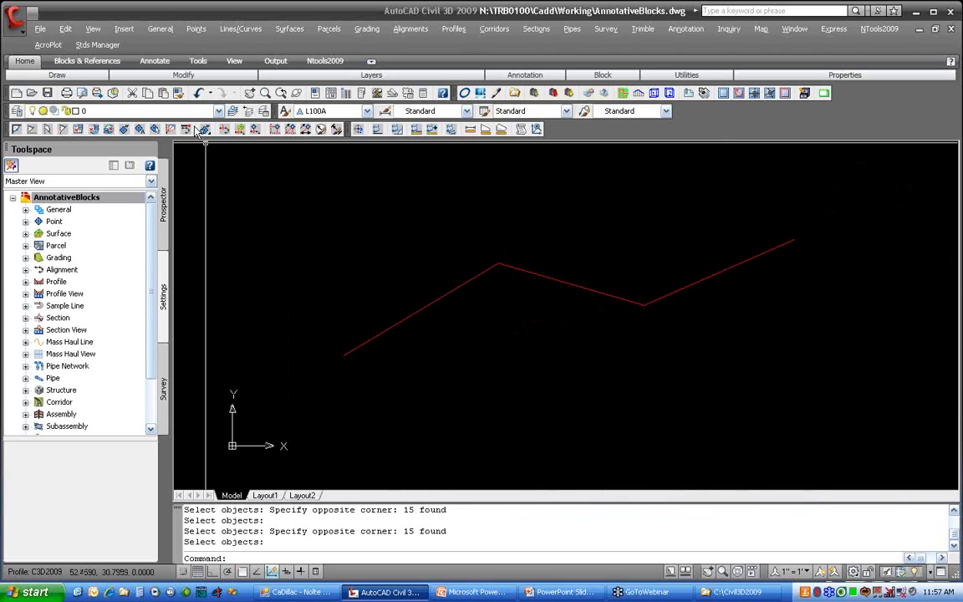
click(218, 111)
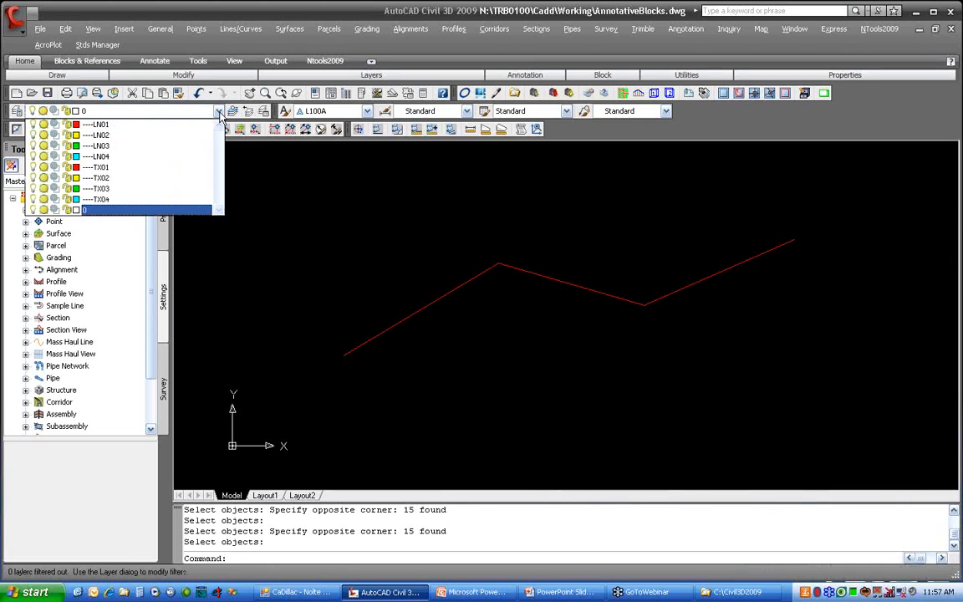
click(141, 188)
text(ISNERT)
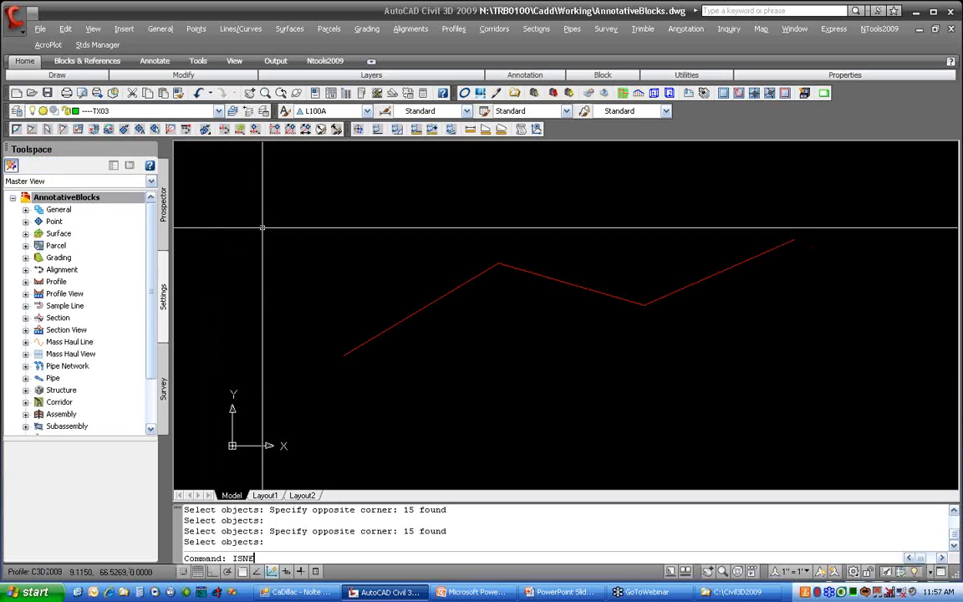
key(Return)
text(INSERT)
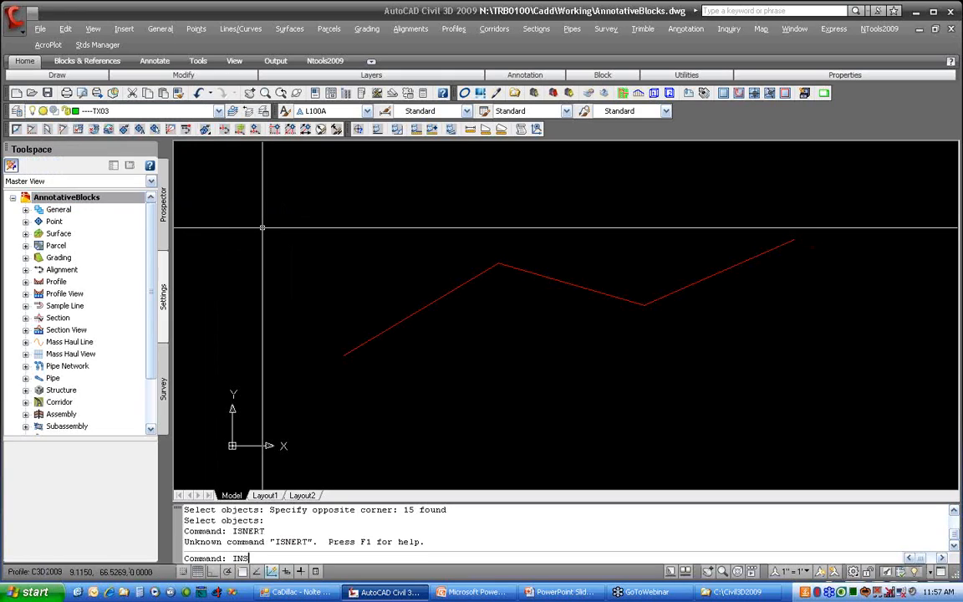
key(Return)
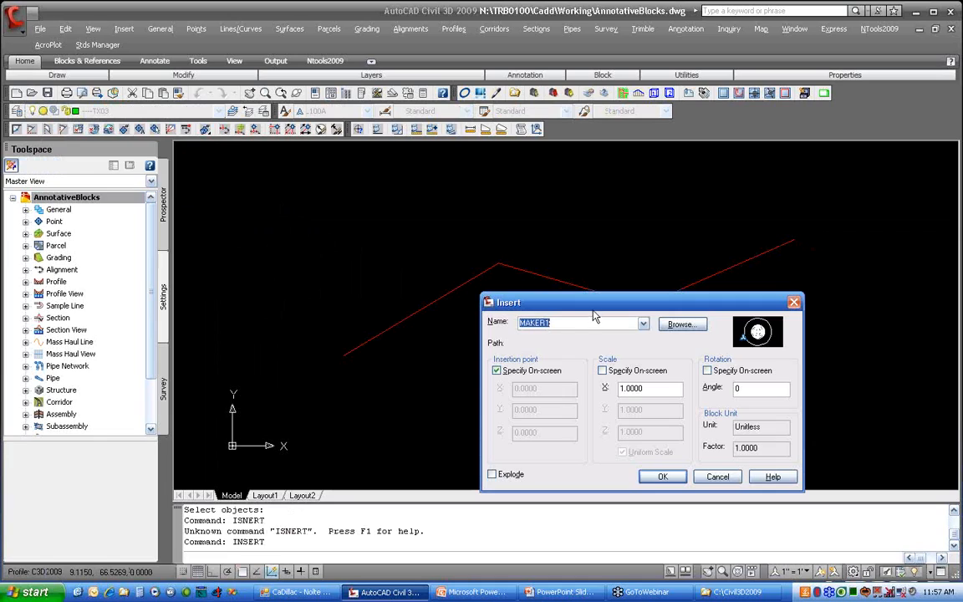
click(644, 325)
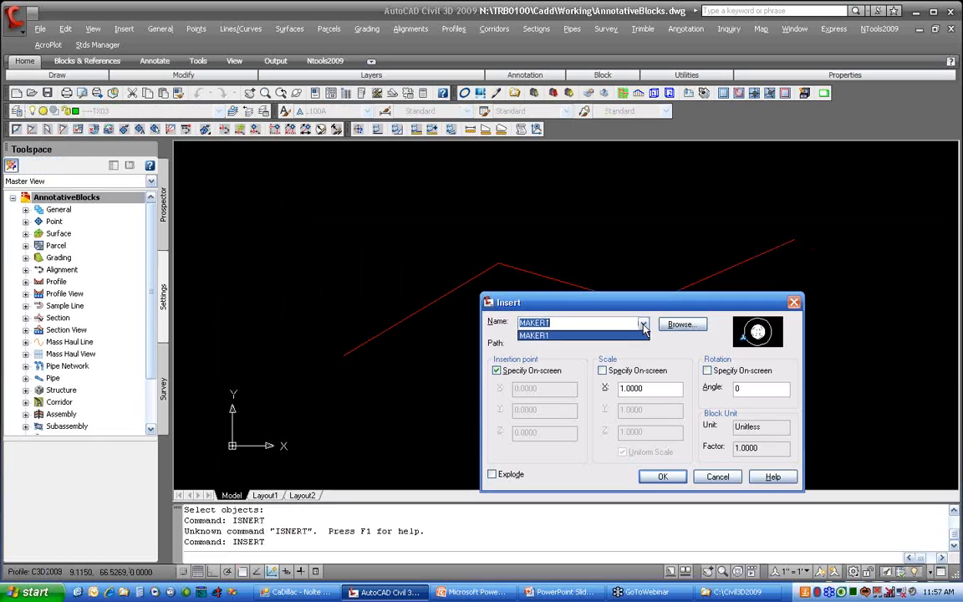
click(577, 336)
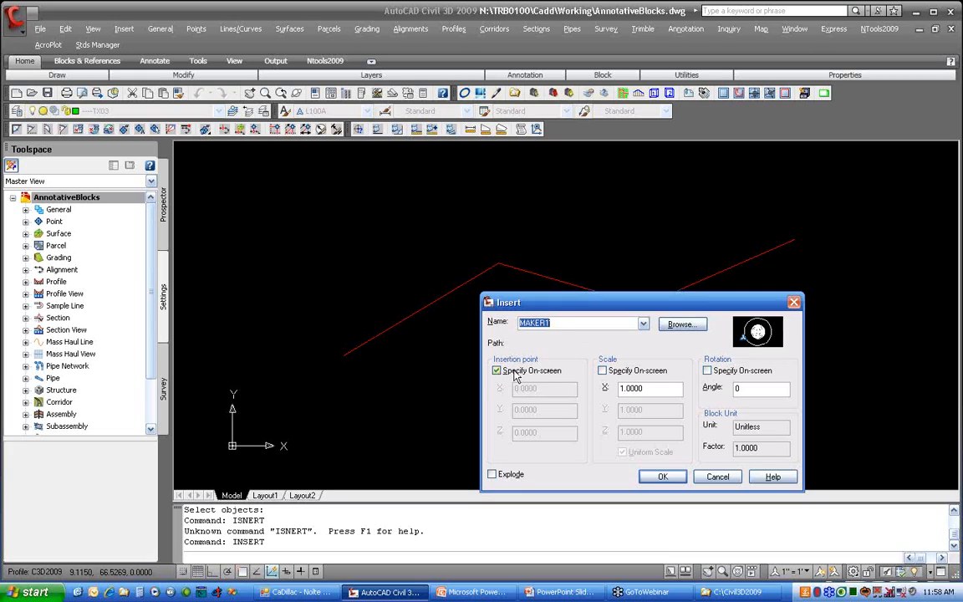
click(654, 388)
click(718, 477)
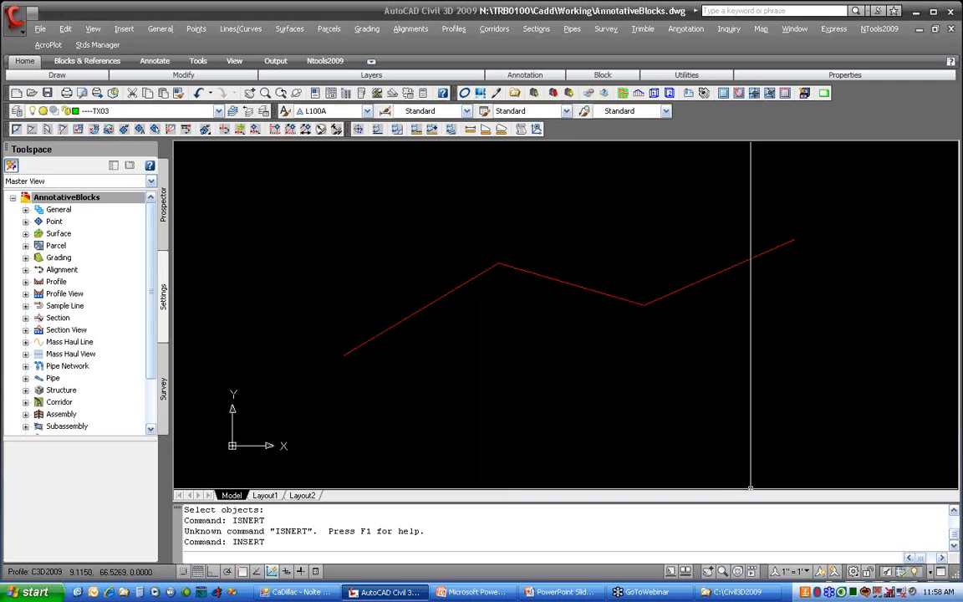
Step: Set the current annotation scale of model space to 1:20
click(793, 571)
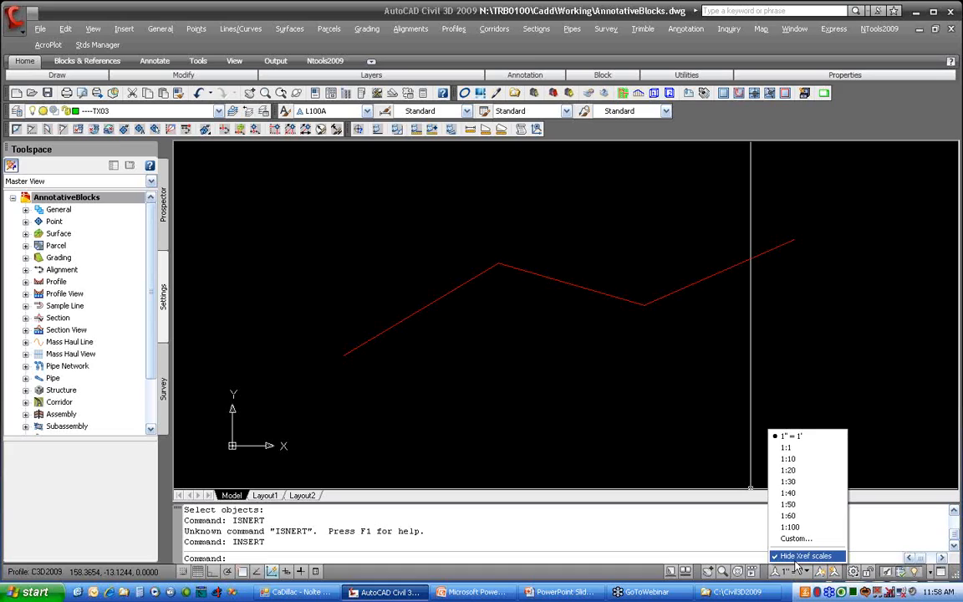
click(811, 473)
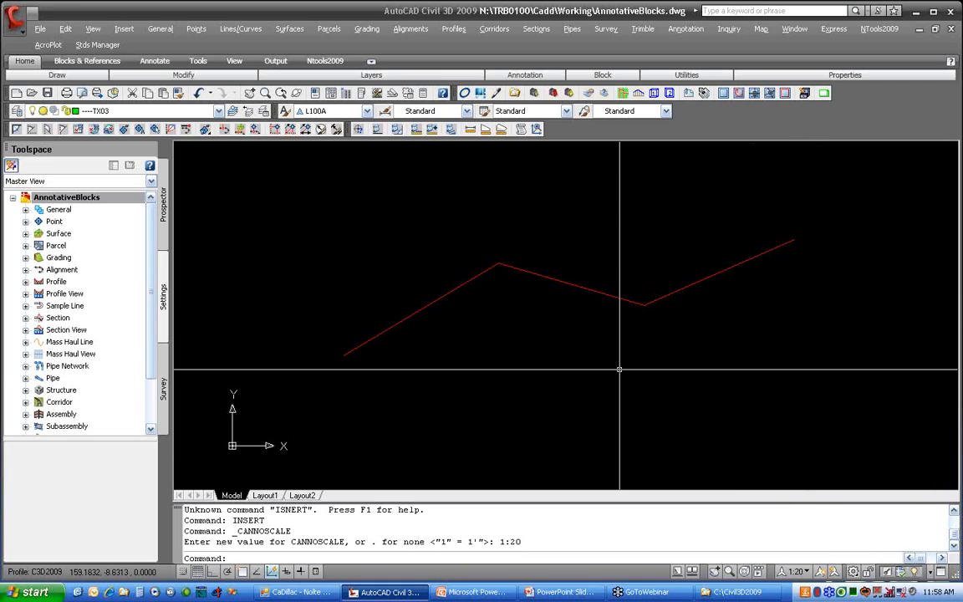
text(BL)
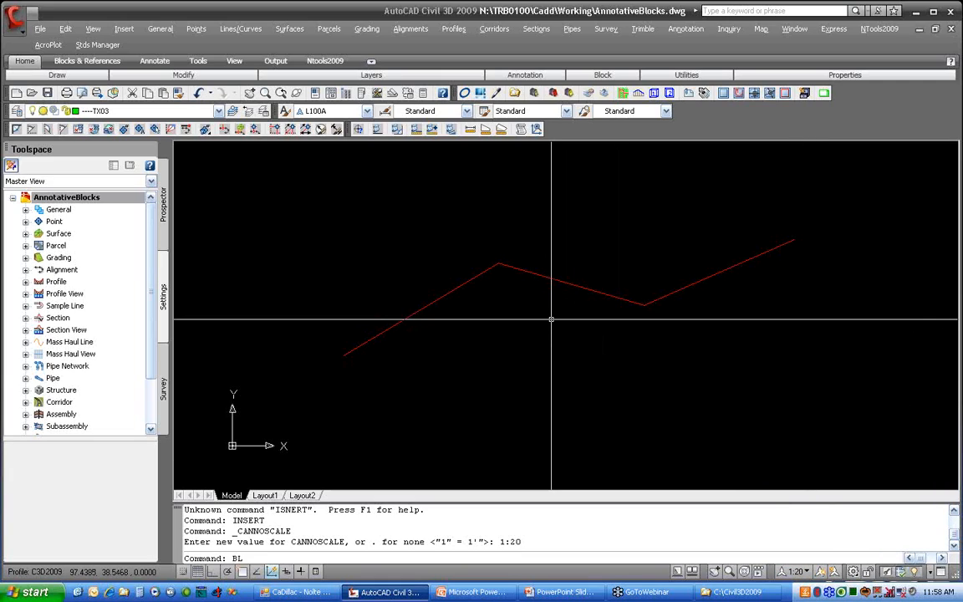
key(BackSpace)
key(BackSpace)
Step: Insert the MAKER1 block at scale 1 on the lower-left endpoint of the red line, accepting the default ID number A-1
text(INSERT)
key(Return)
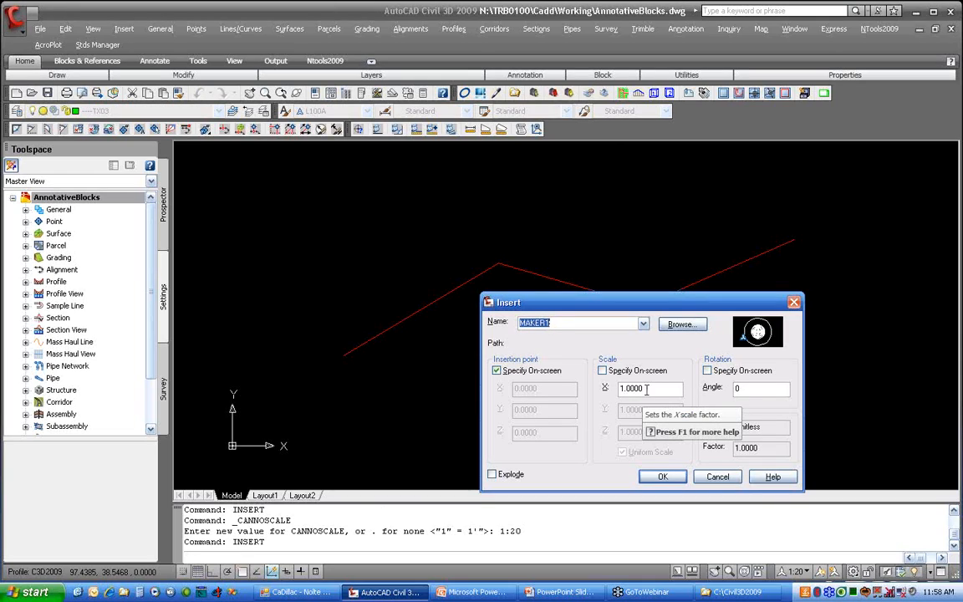
click(663, 476)
text(E)
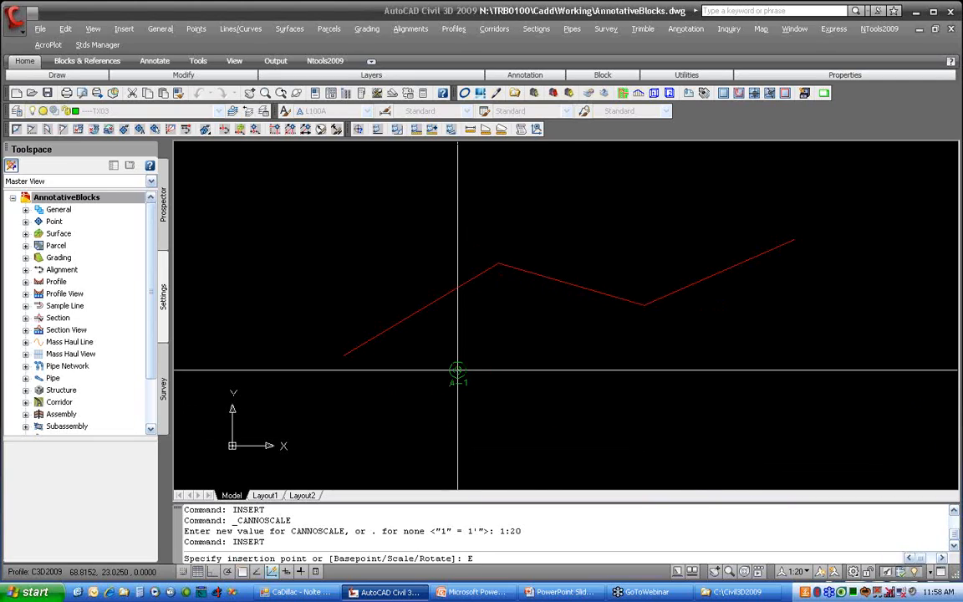
text(ND)
key(Return)
click(370, 368)
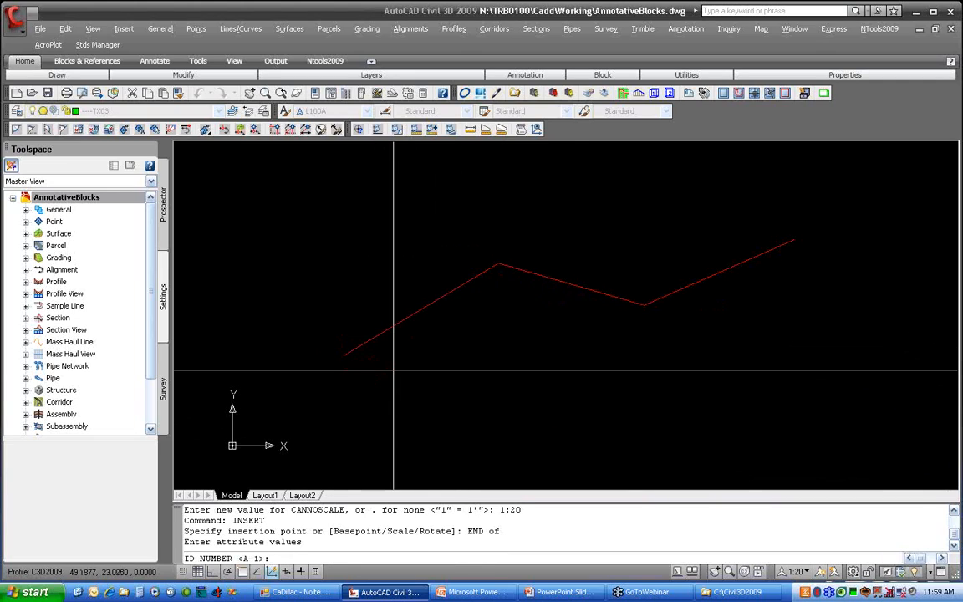
key(Return)
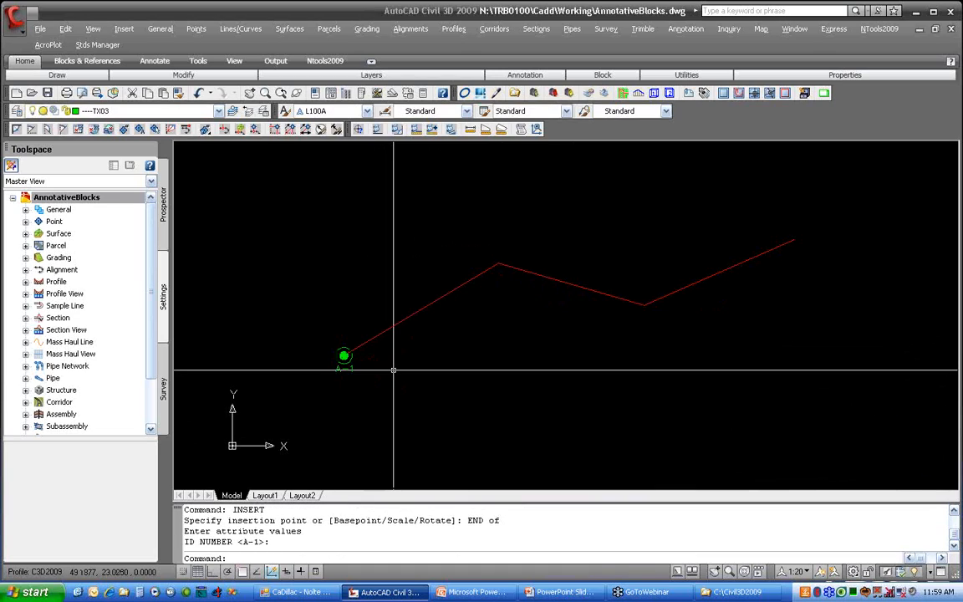
scroll(326, 377, up, 3)
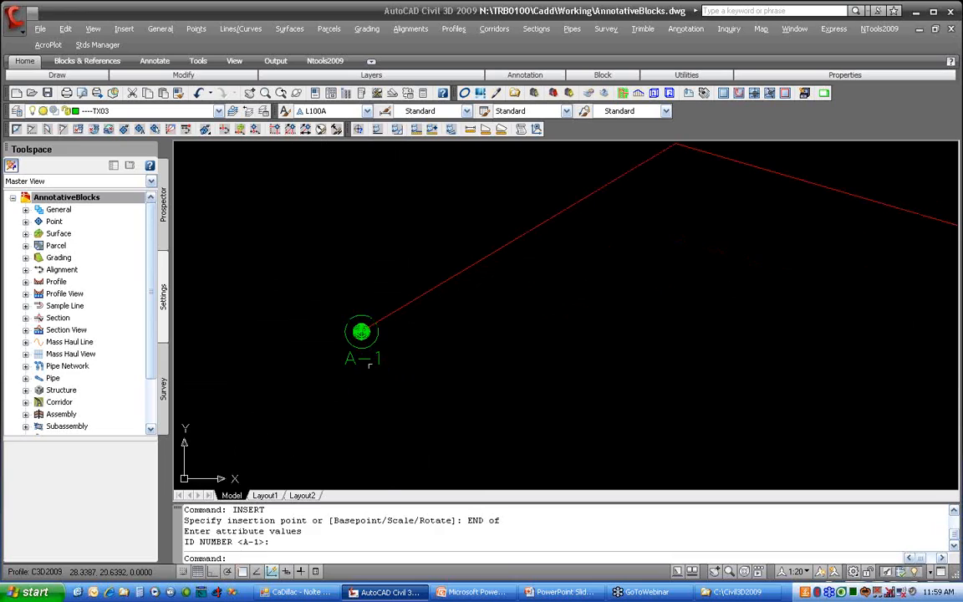
scroll(351, 389, down, 2)
middle_drag(351, 398, 474, 348)
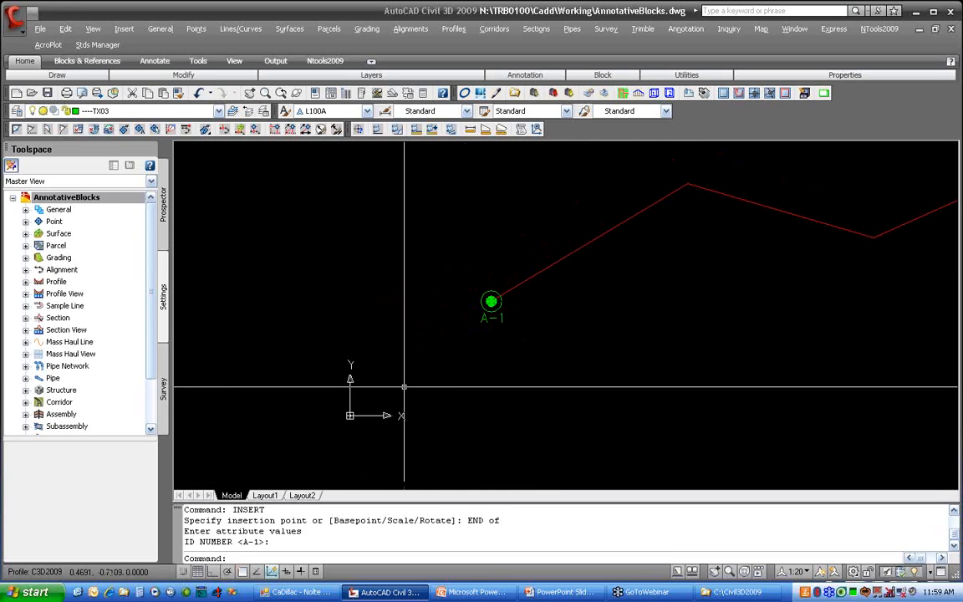
middle_drag(551, 296, 418, 336)
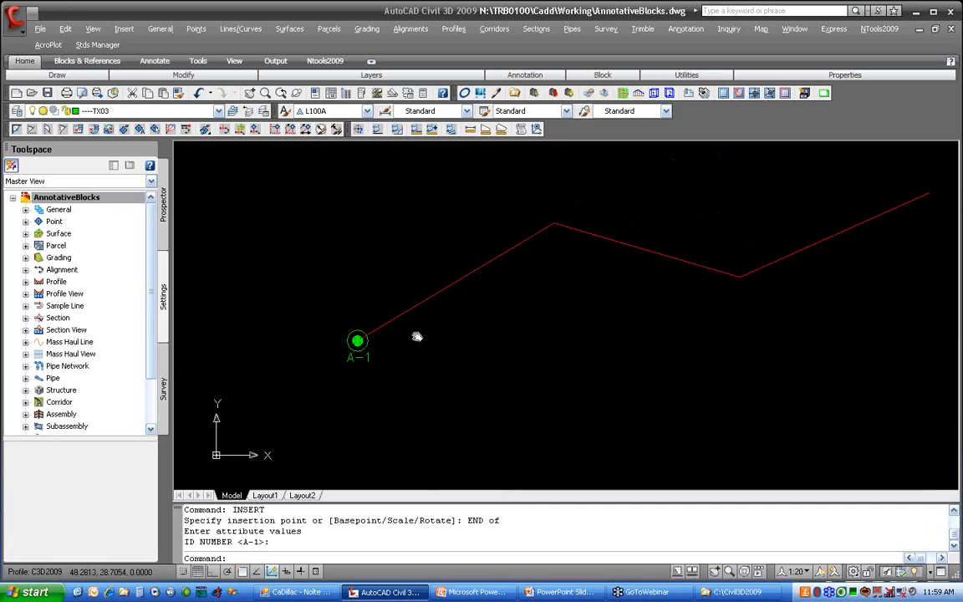
click(808, 575)
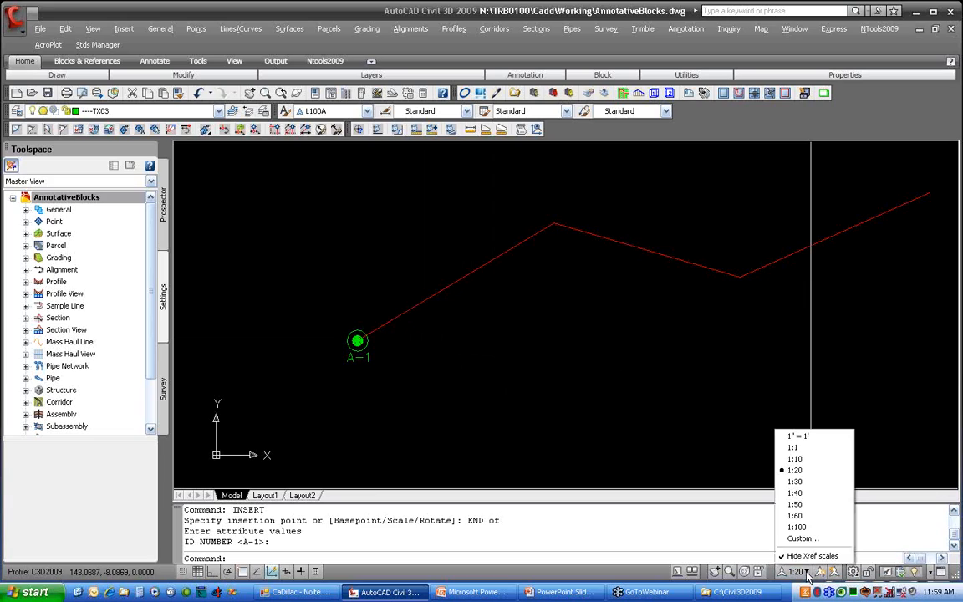
click(747, 528)
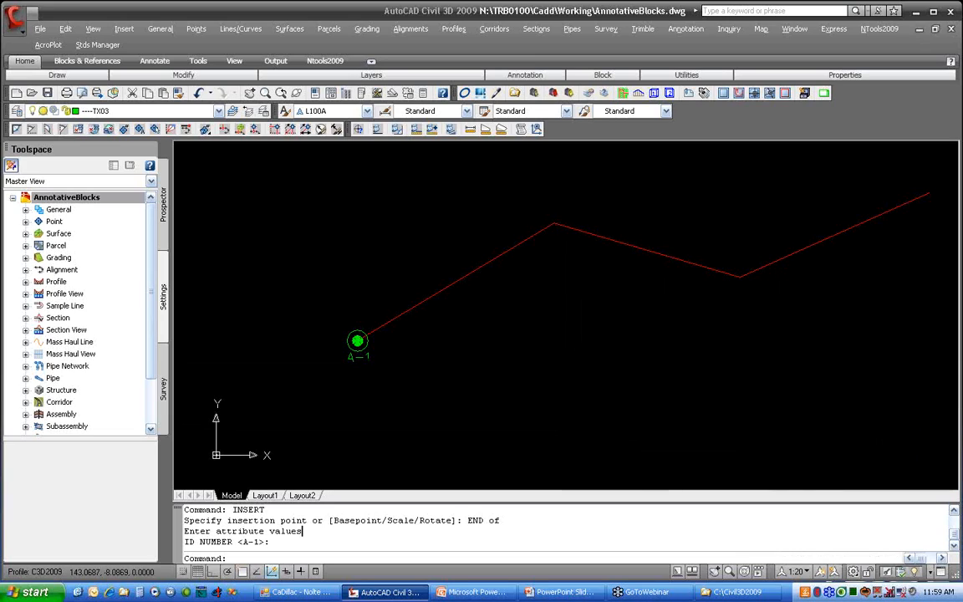
Step: Show annotative objects for the current scale only and set the annotation scale to 1:40
click(820, 572)
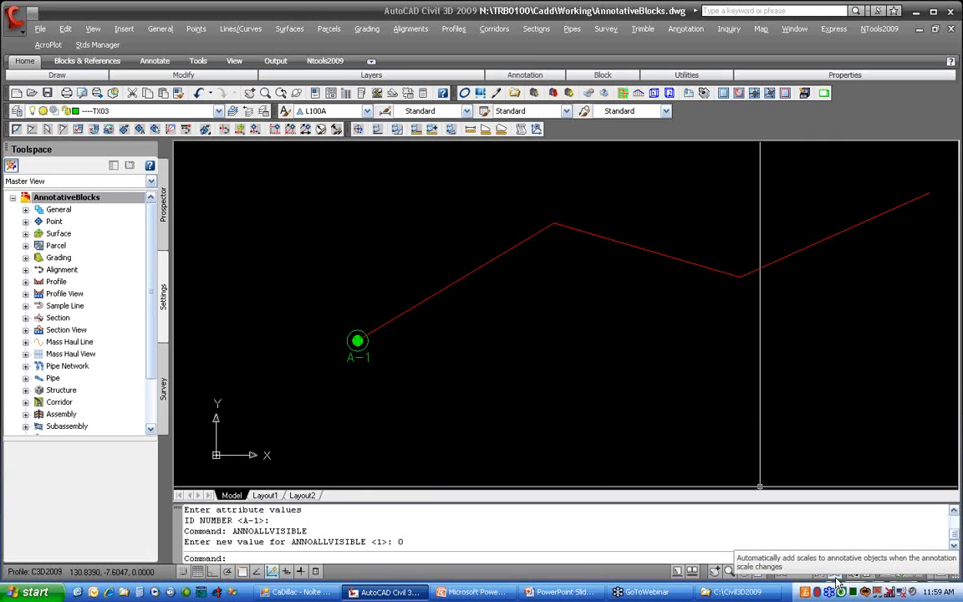
click(808, 573)
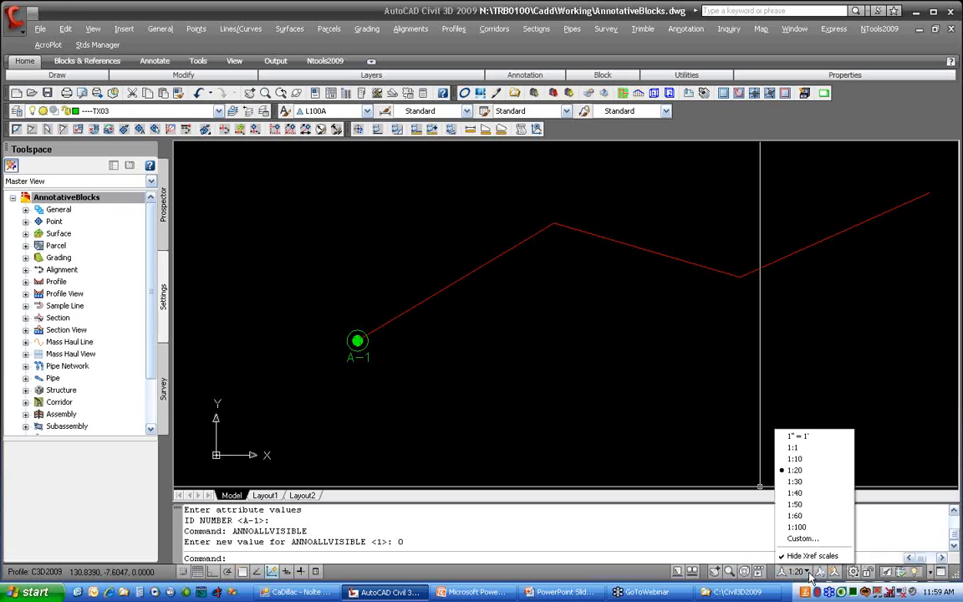
click(811, 495)
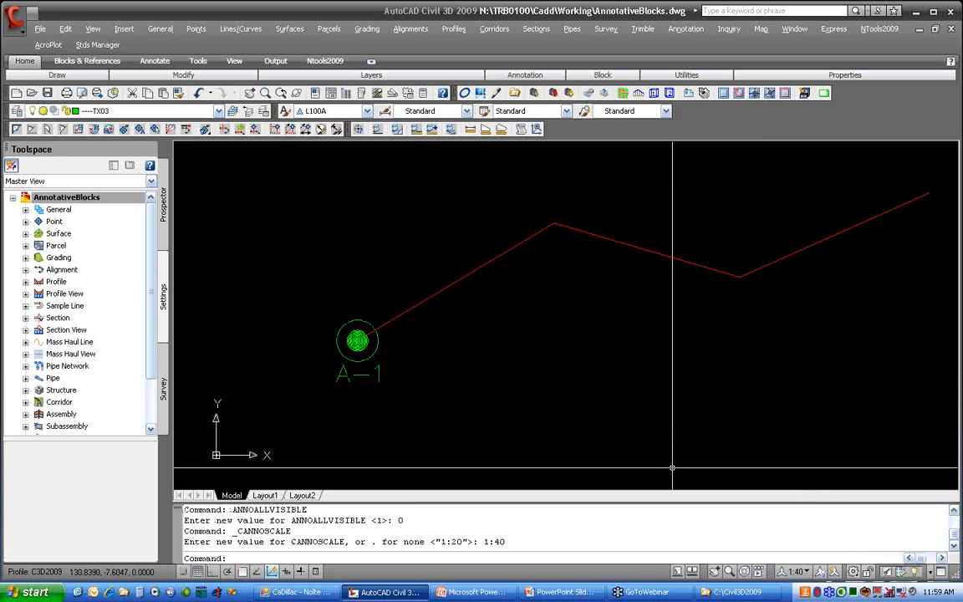
Step: Turn off automatic adding of scales to annotative objects and set the annotation scale to 1:10
click(836, 573)
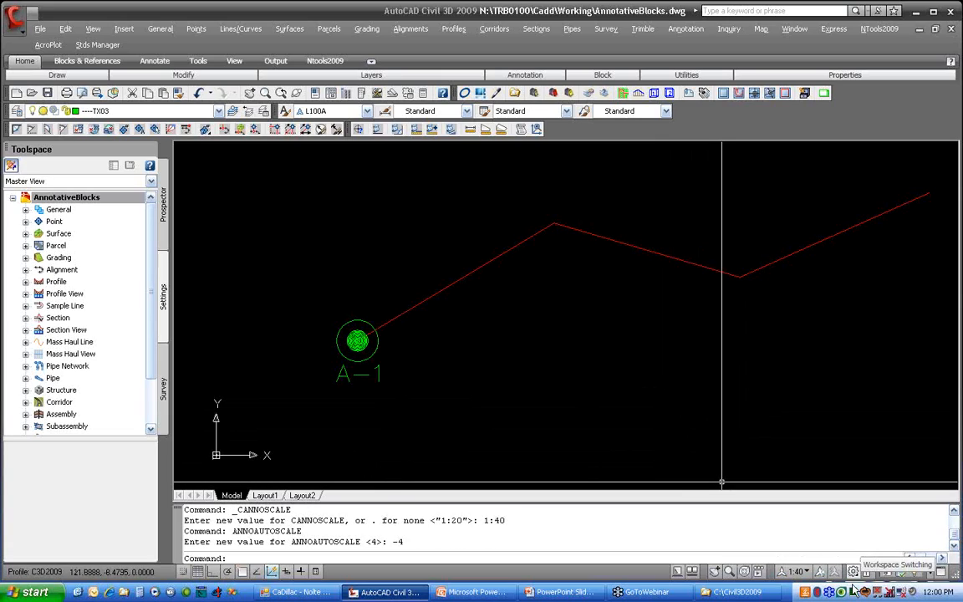
click(795, 571)
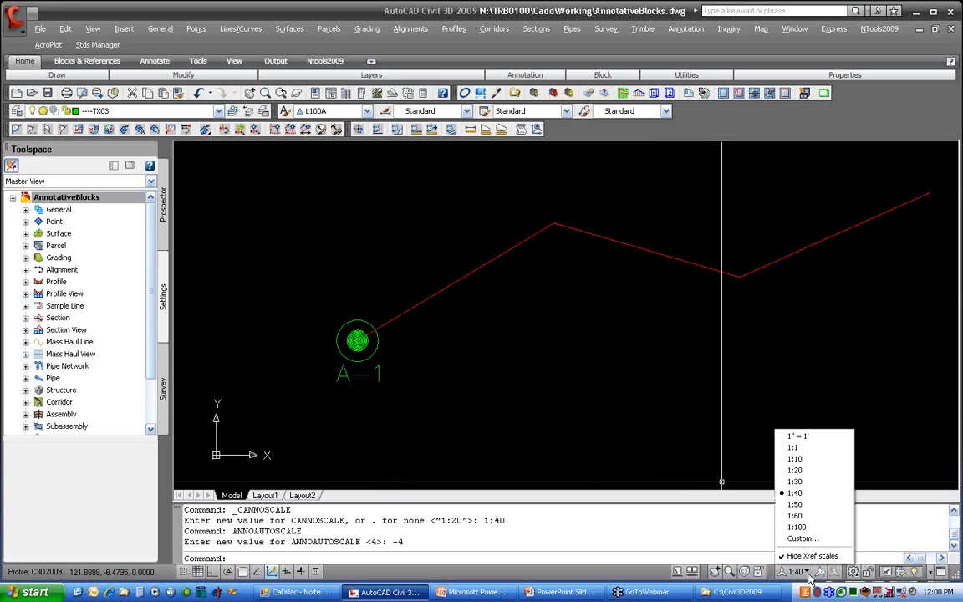
click(796, 459)
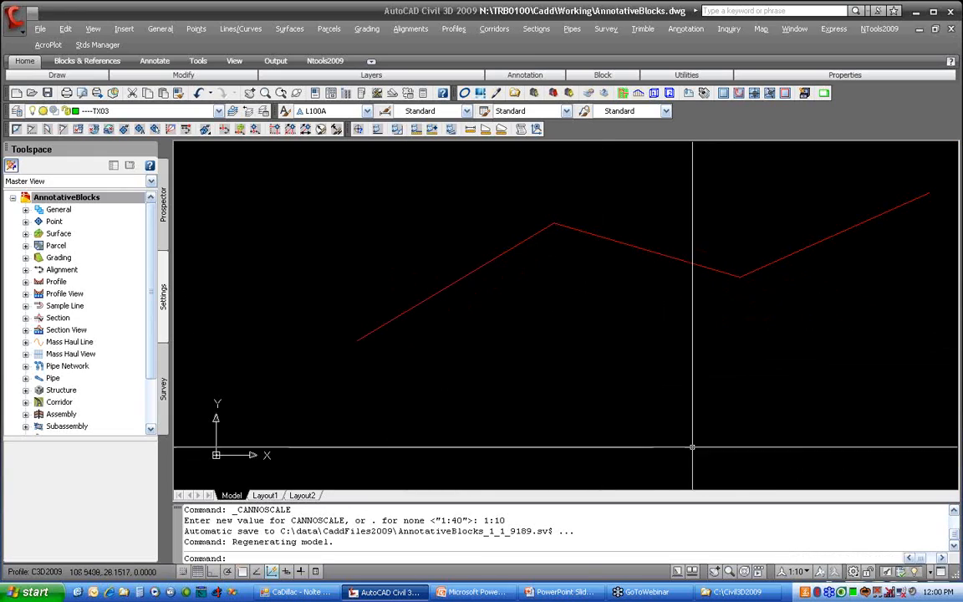
Step: Compare the marker block's display by switching the annotation scale to 1:20, 1:40 and back to 1:10
click(795, 571)
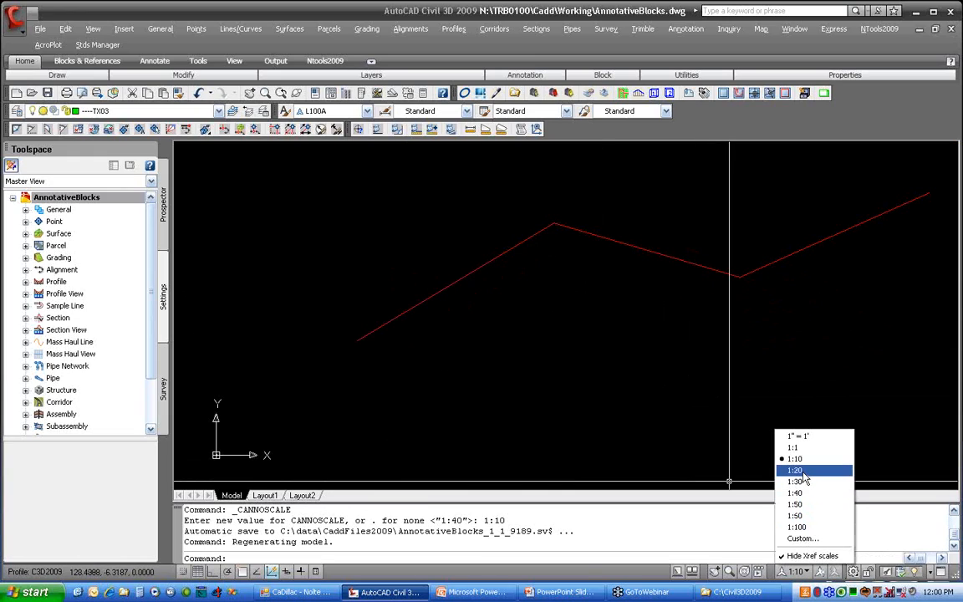
click(799, 471)
click(795, 571)
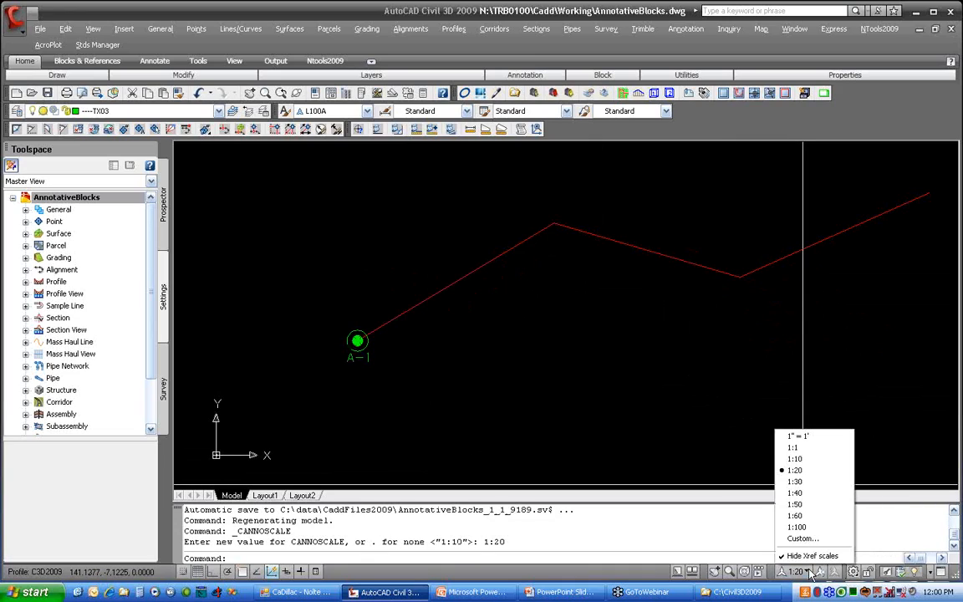
click(796, 493)
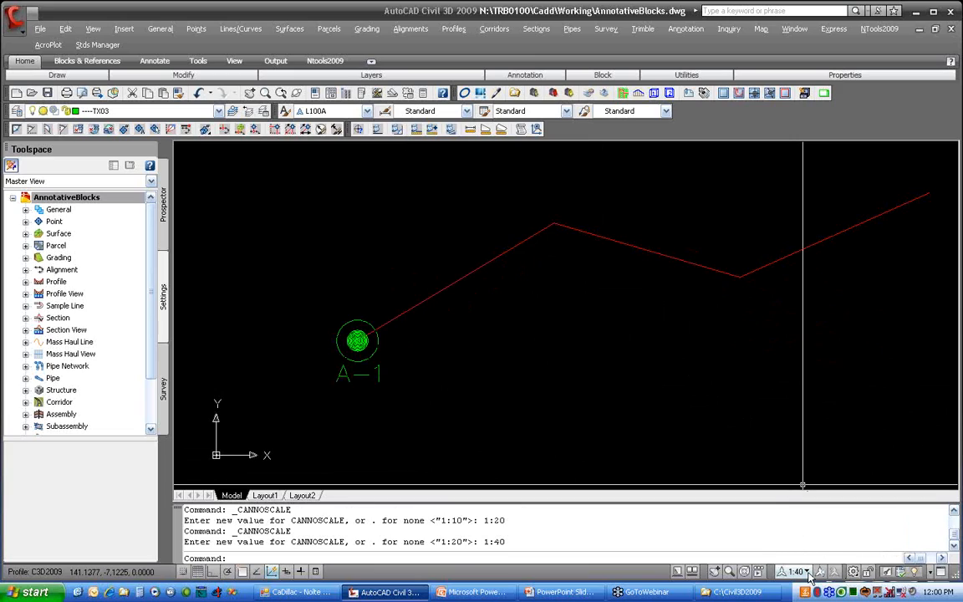
click(809, 570)
click(795, 459)
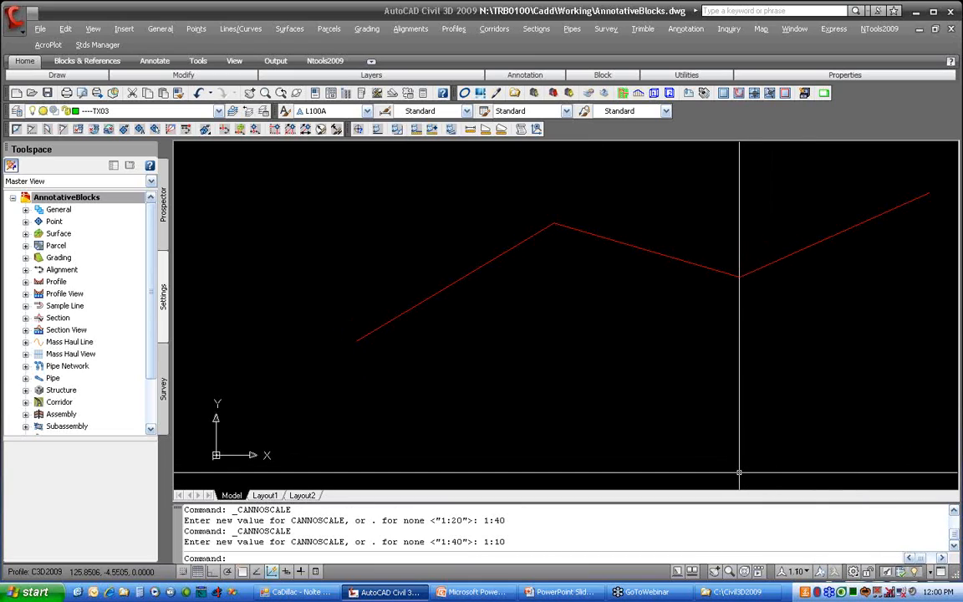
Step: Show annotative objects for all scales and delete 1:40 from the A-1 marker's object scale list
click(819, 575)
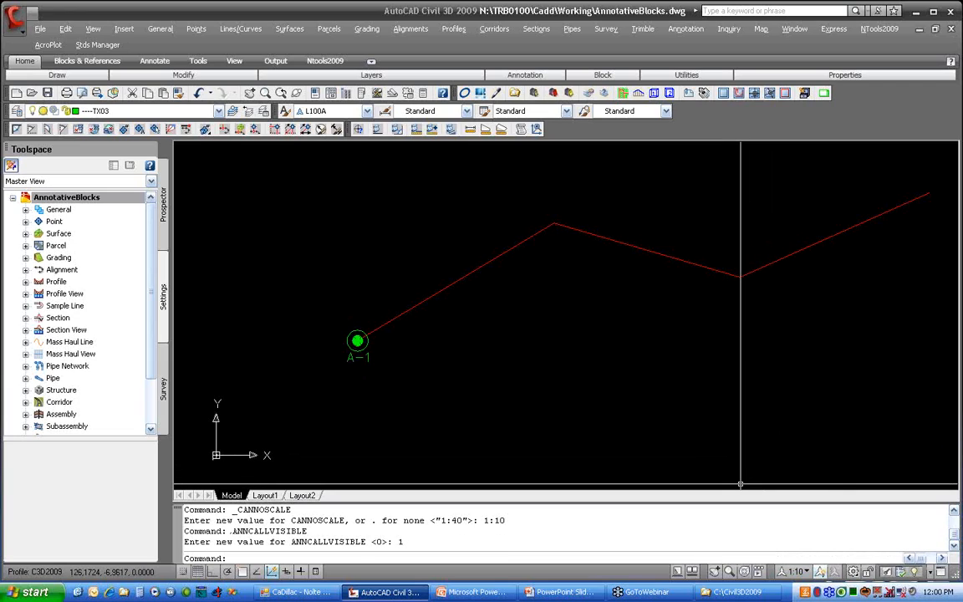
click(369, 359)
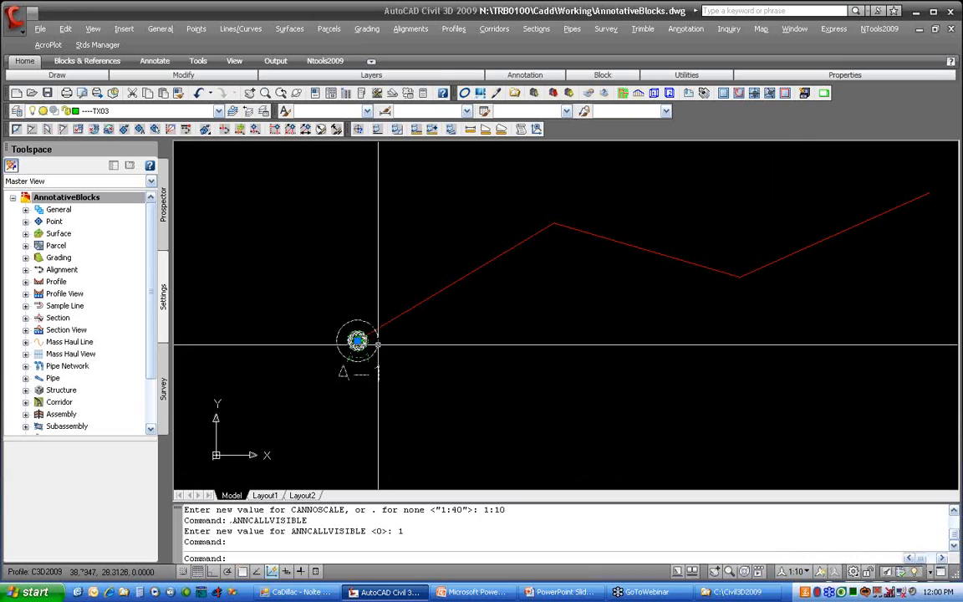
right_click(378, 339)
mouse_move(454, 281)
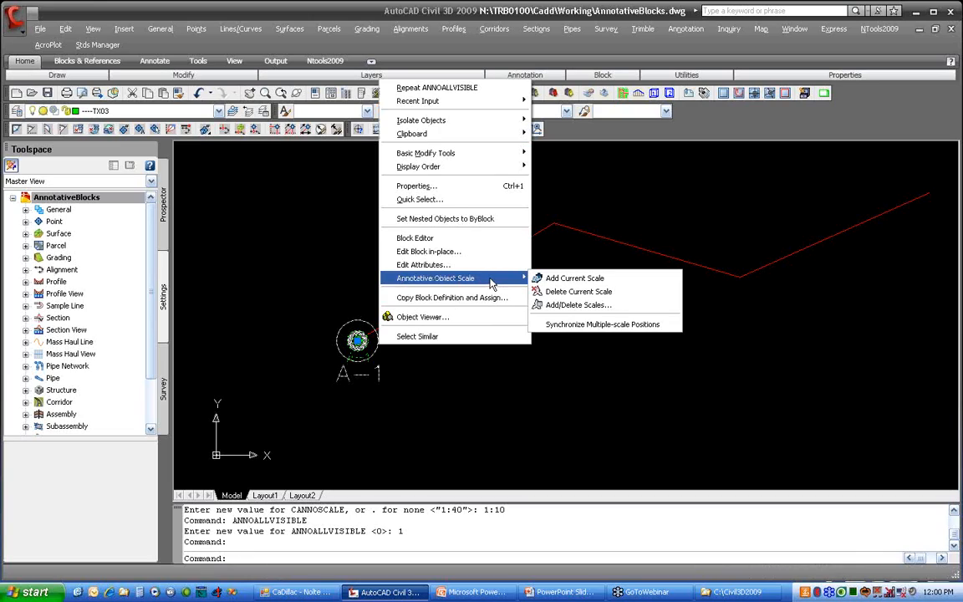
click(607, 306)
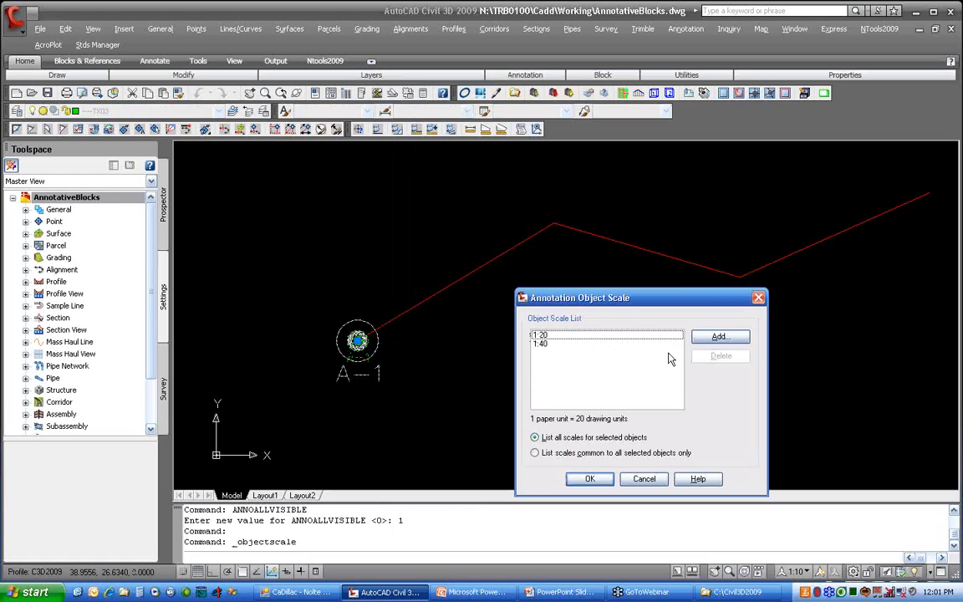
click(544, 343)
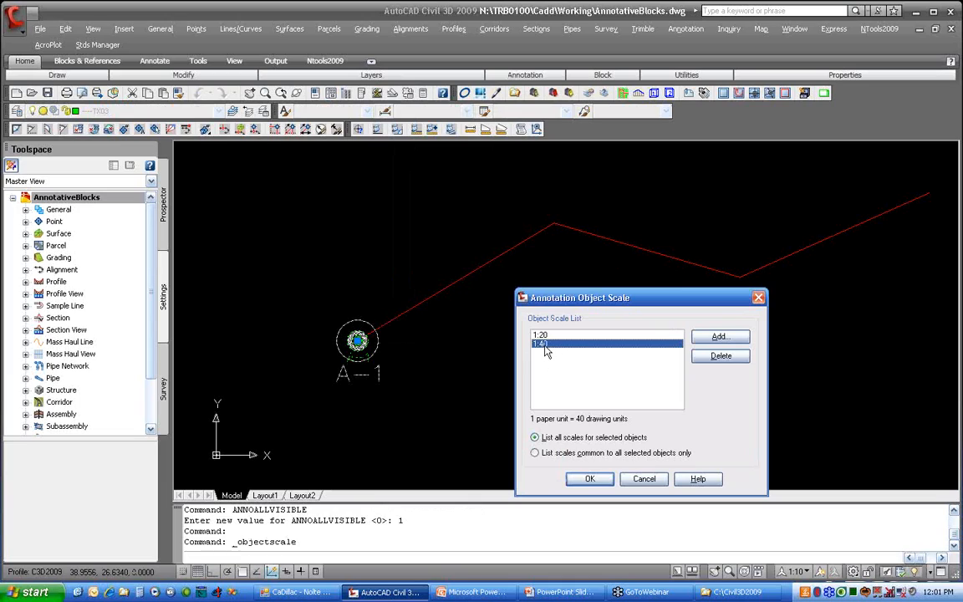
click(732, 359)
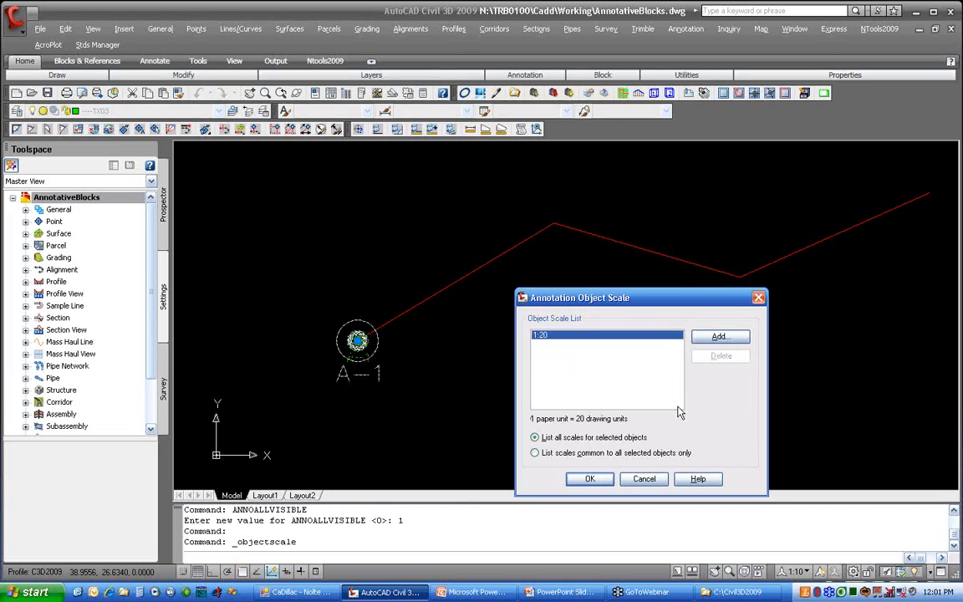
Step: Add the 1:40 and 1:10 scales to the A-1 marker's object scale list and apply the changes
click(719, 339)
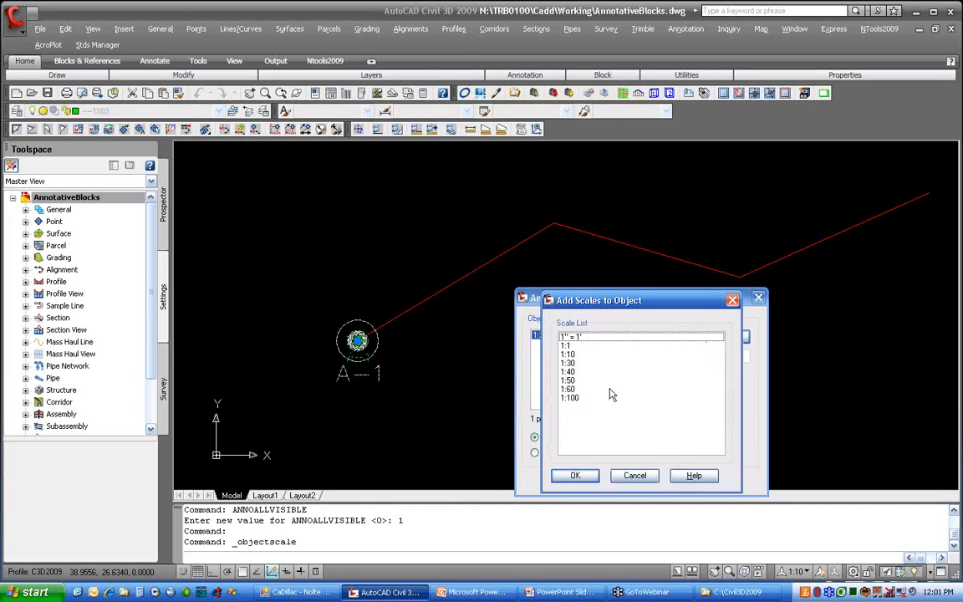
click(568, 371)
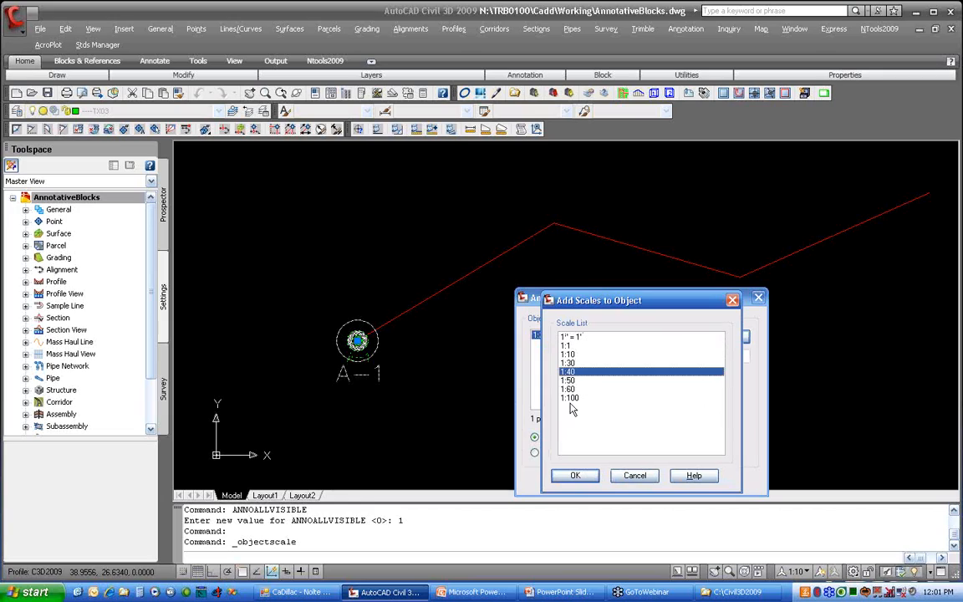
click(575, 475)
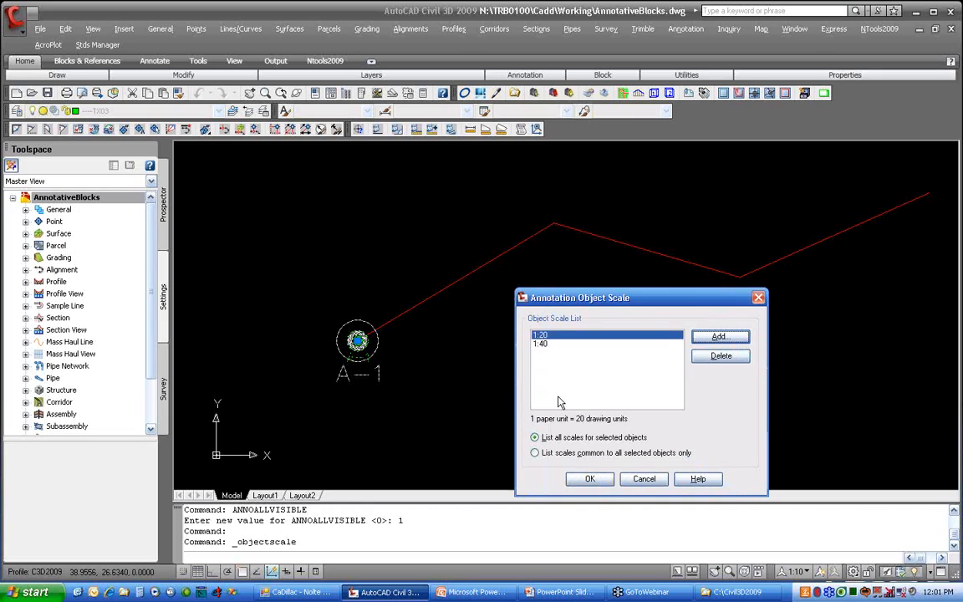
click(718, 337)
click(568, 354)
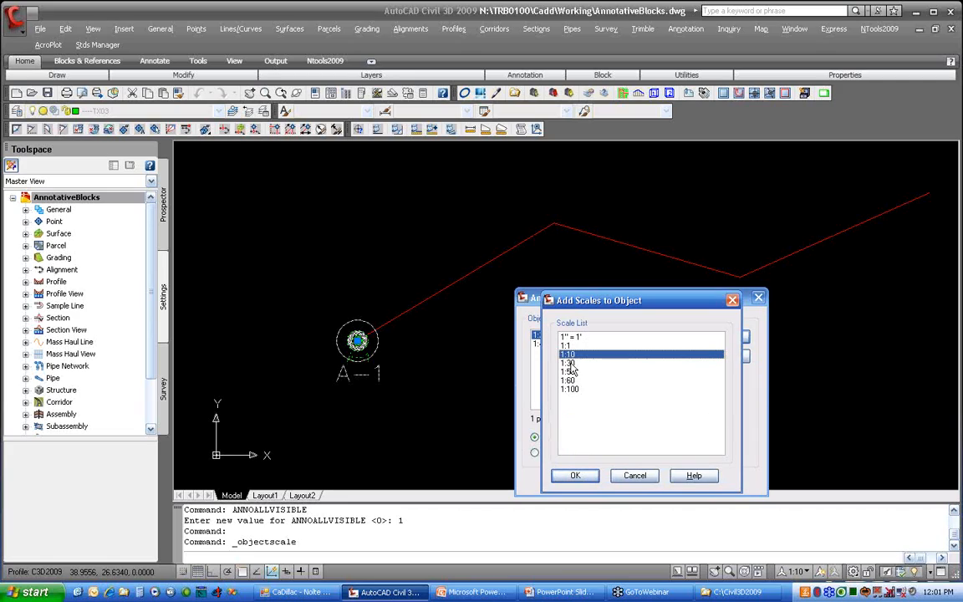
click(575, 475)
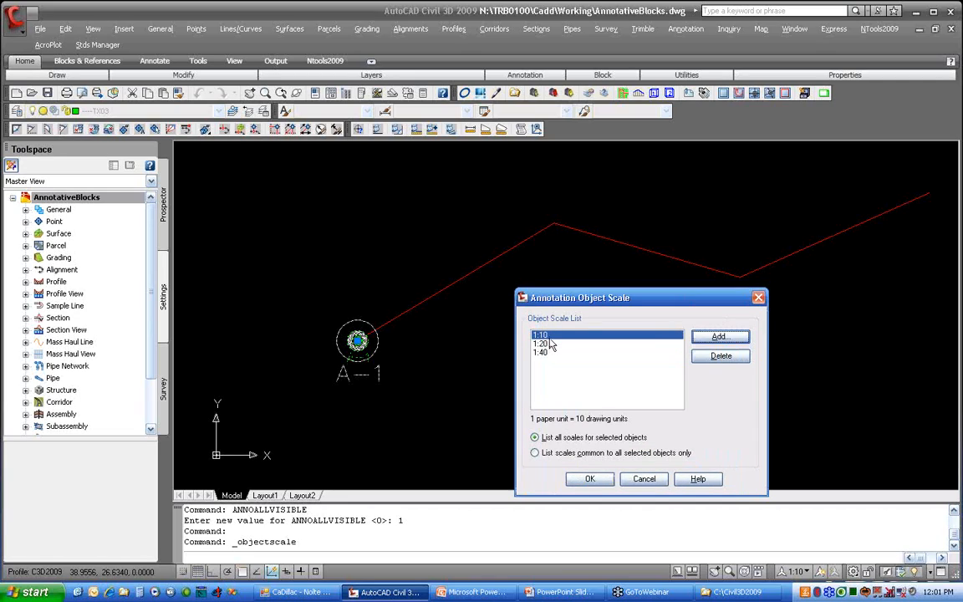
click(590, 479)
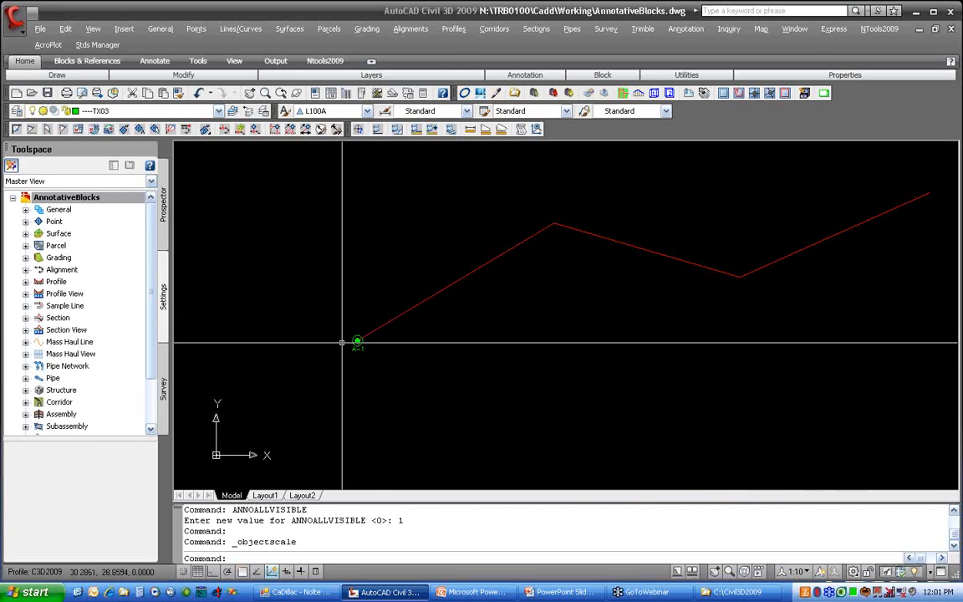
Step: Show annotative objects for the current scale only and switch the annotation scale to 1:40
click(819, 572)
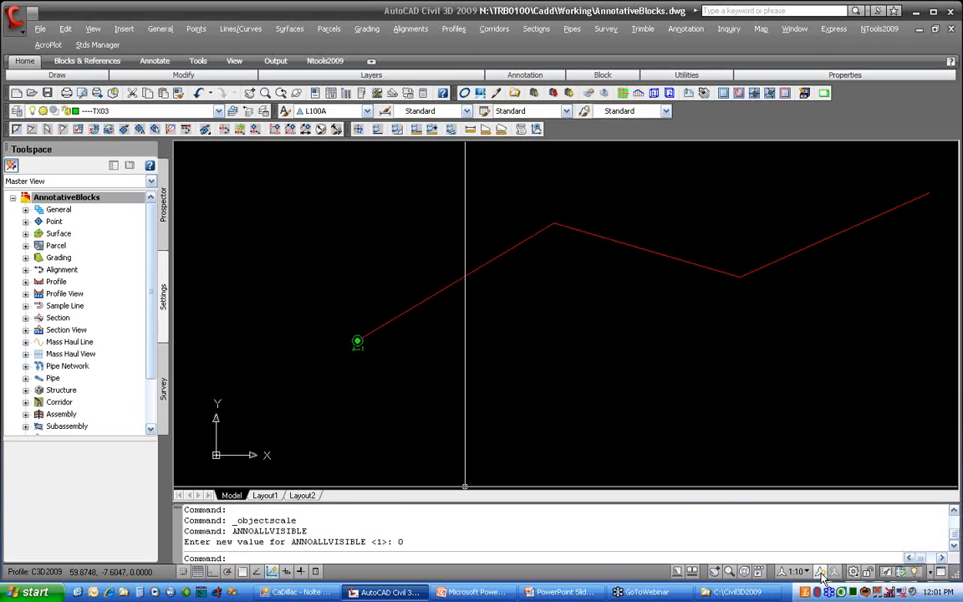
click(805, 572)
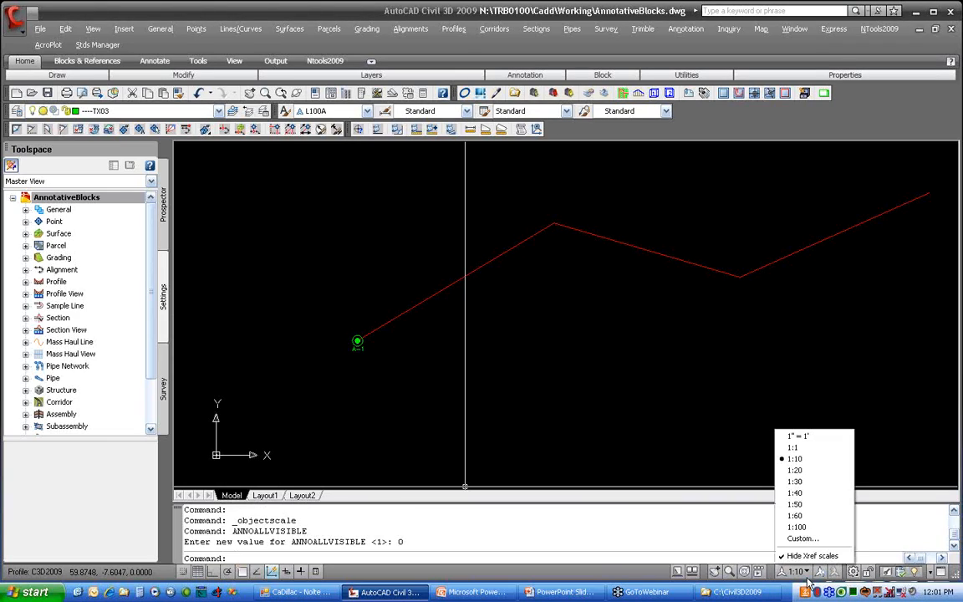
click(797, 492)
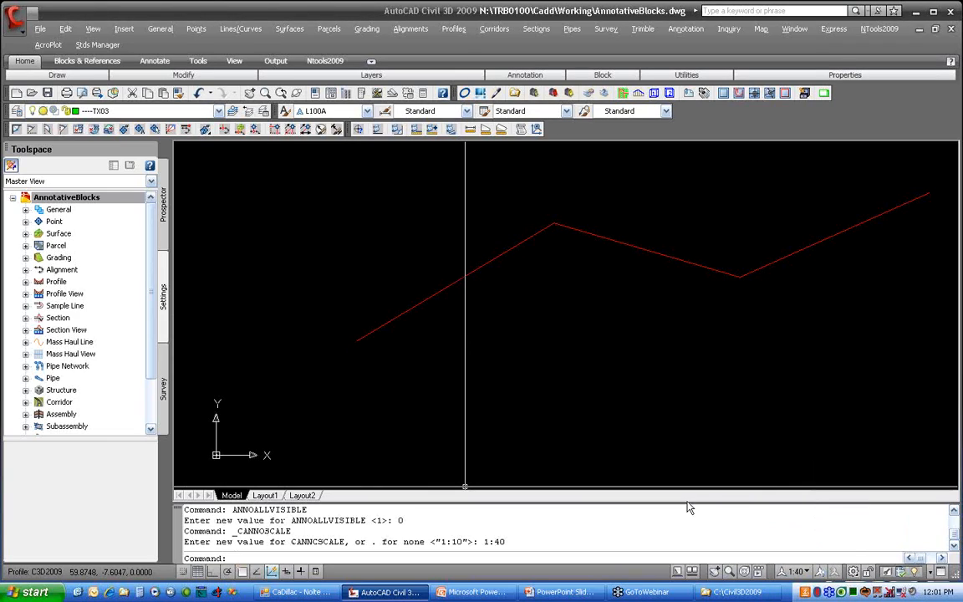
Step: Show annotative objects for all scales and add the 1:40 scale to the A-1 marker block
click(820, 572)
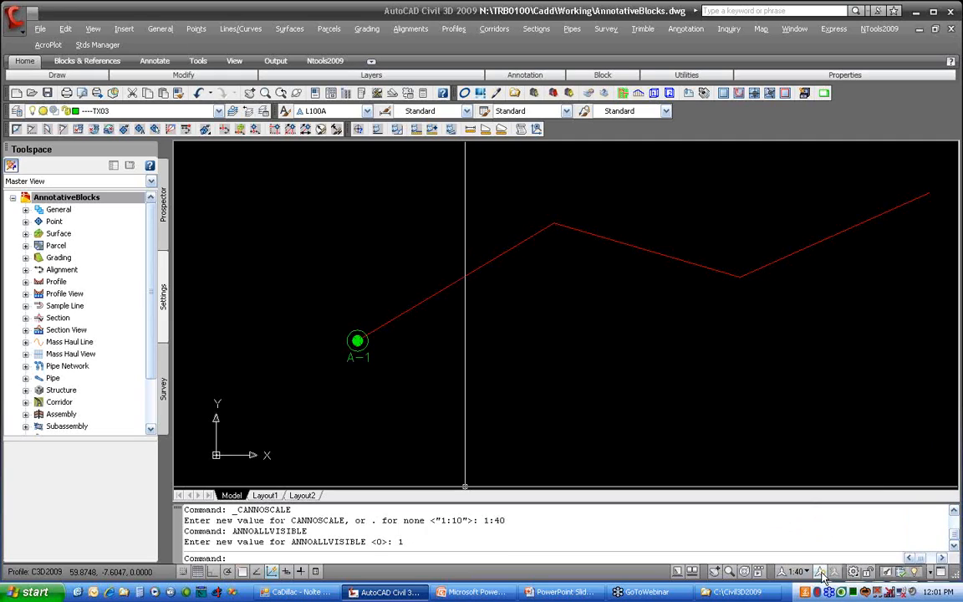
click(359, 338)
right_click(363, 339)
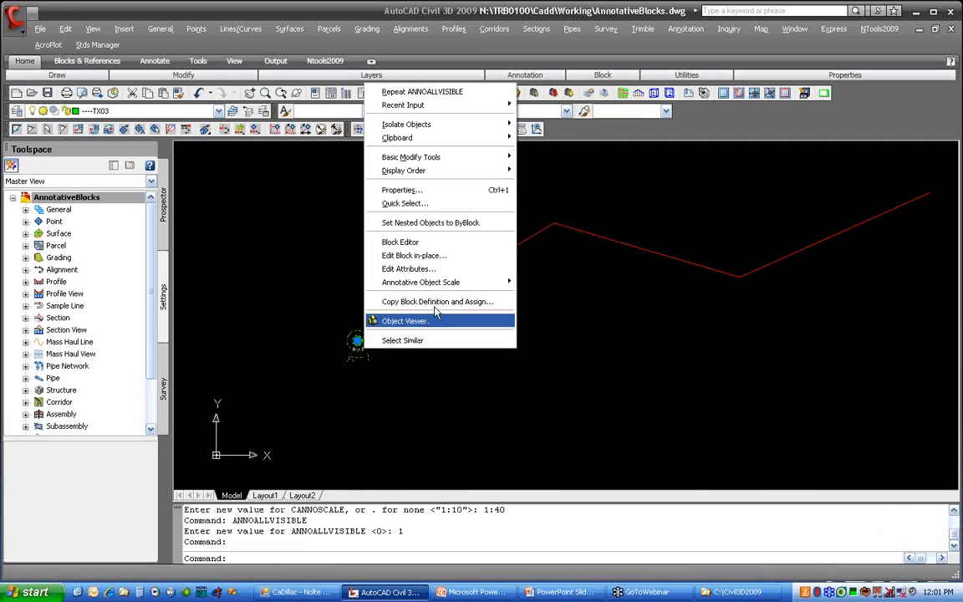
mouse_move(505, 289)
click(551, 309)
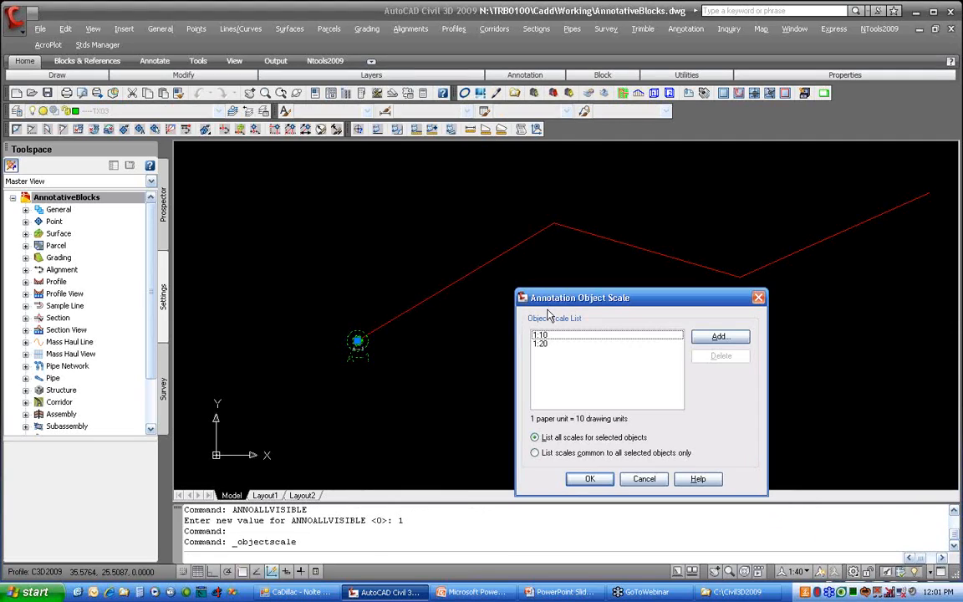
click(709, 338)
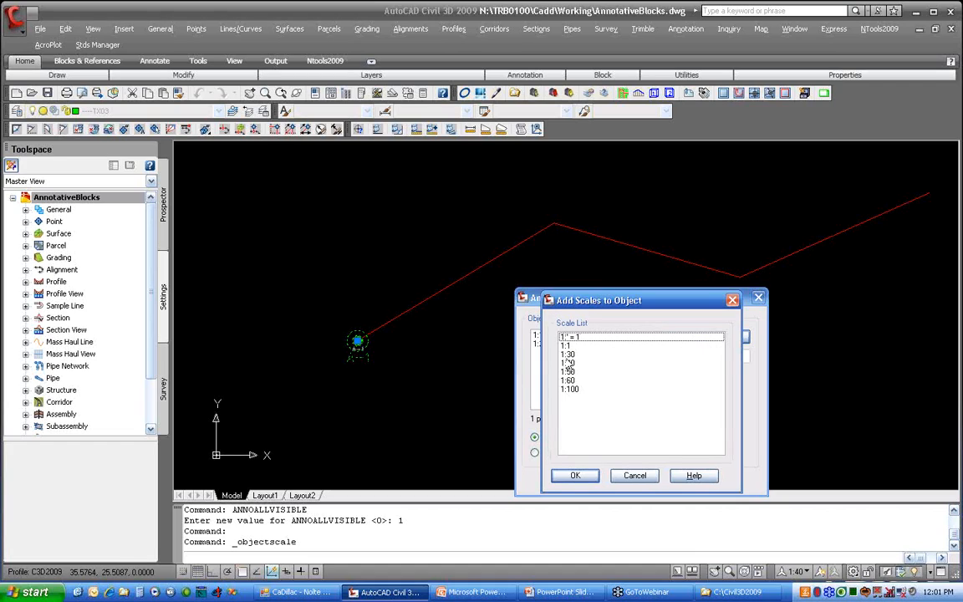
click(573, 363)
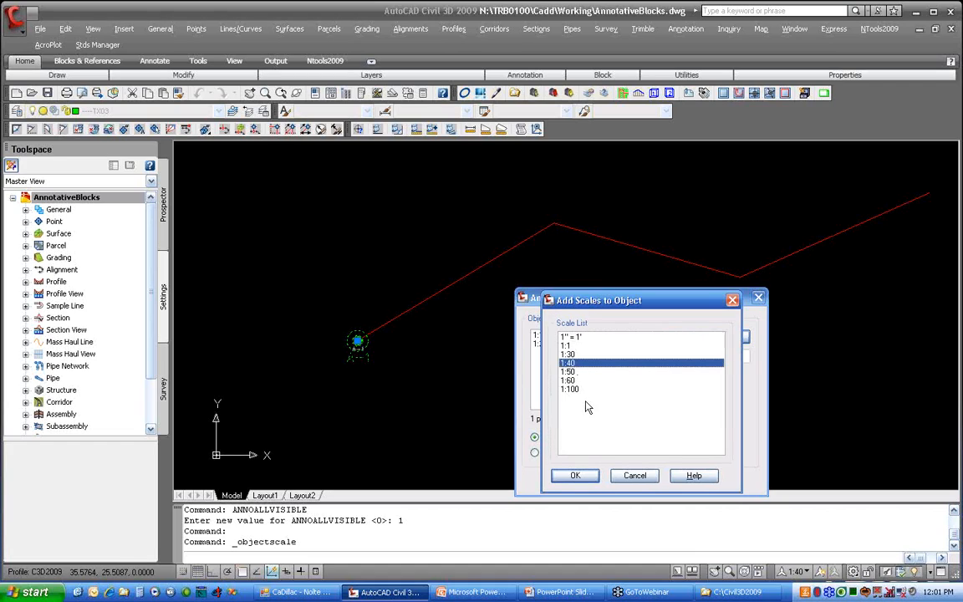
click(576, 476)
click(582, 478)
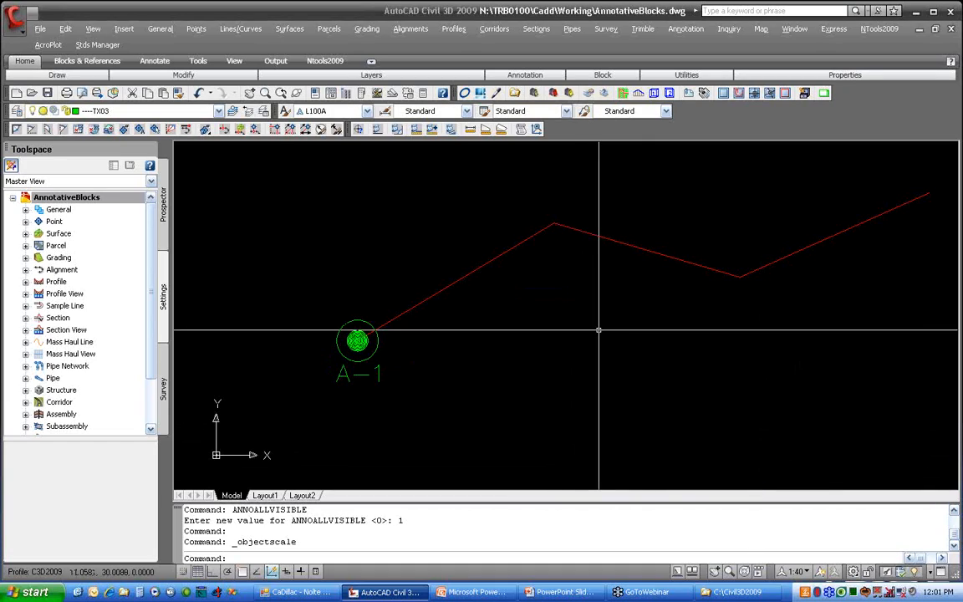
Step: Insert the MAKER1 block at scale 1 on the endpoint at the red line's upper vertex, with ID number A-2
text(SERT)
key(Return)
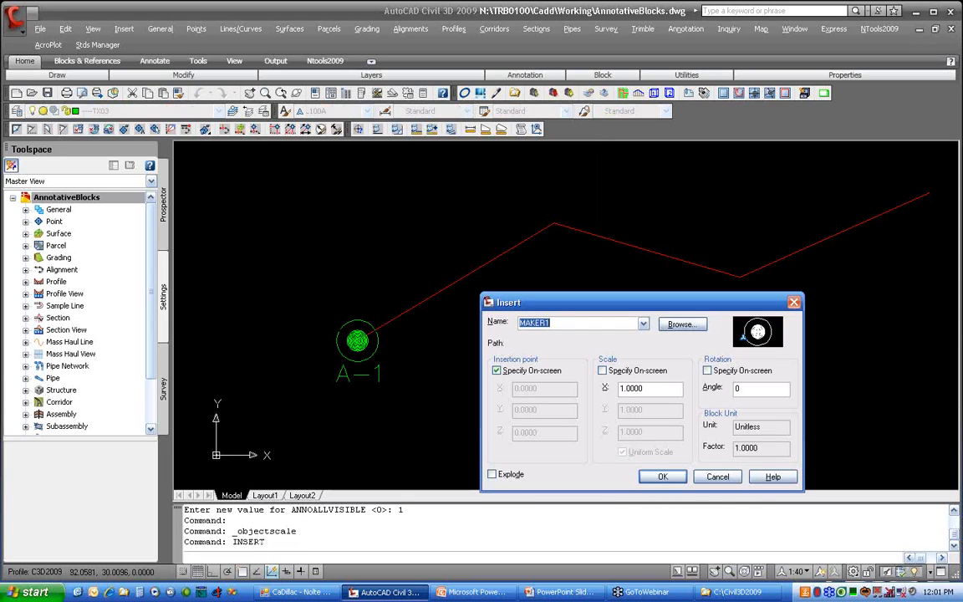
click(662, 476)
text(END)
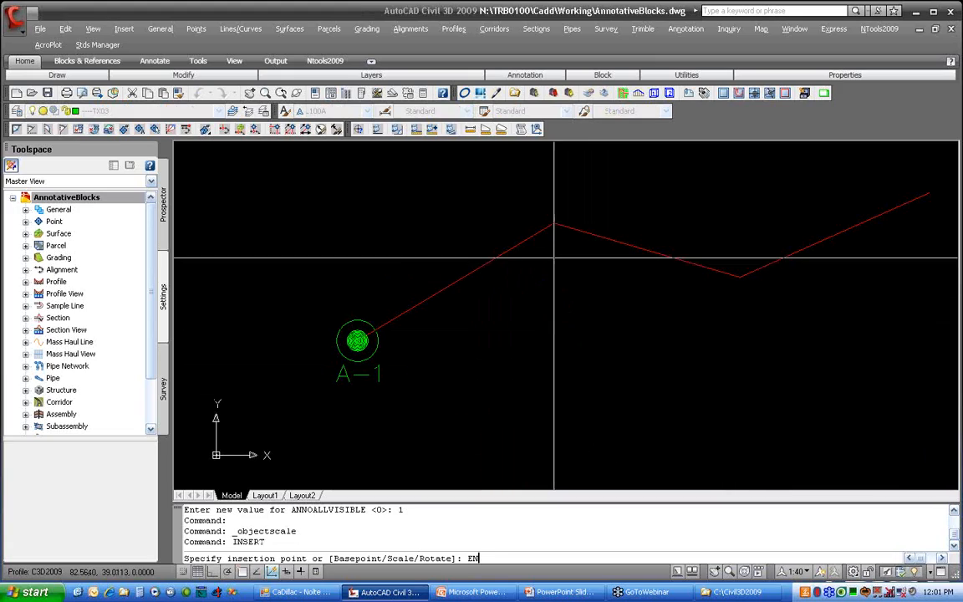
key(Return)
click(553, 227)
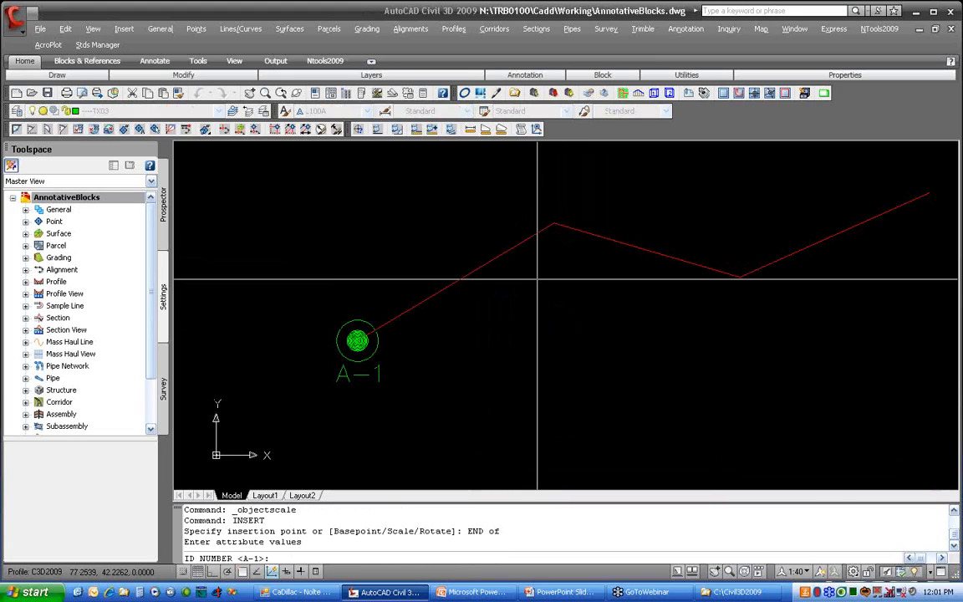
text(A-2)
key(Return)
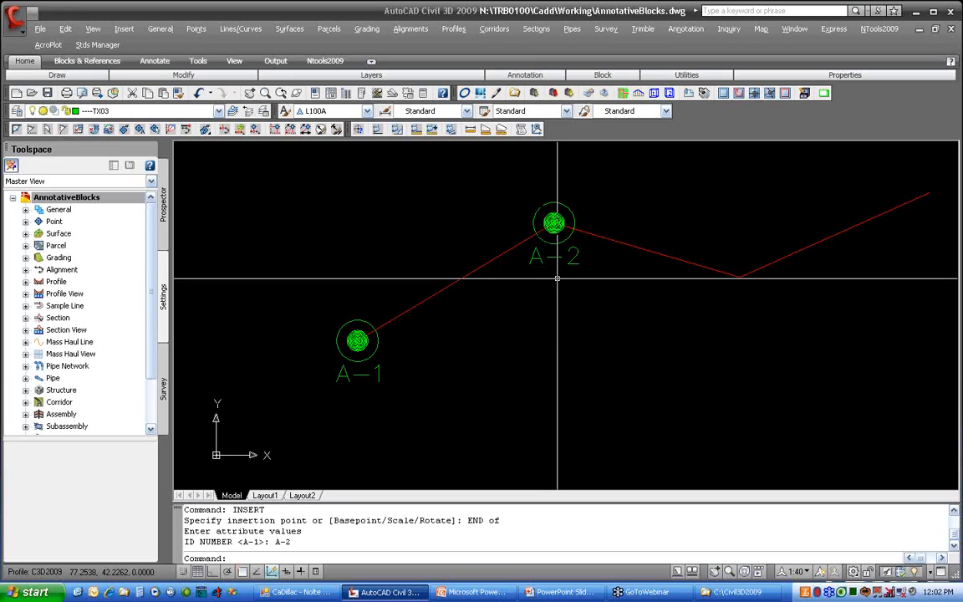
Step: Examine the annotative object scale list of the A-2 marker and close it without changing anything
click(555, 223)
right_click(560, 264)
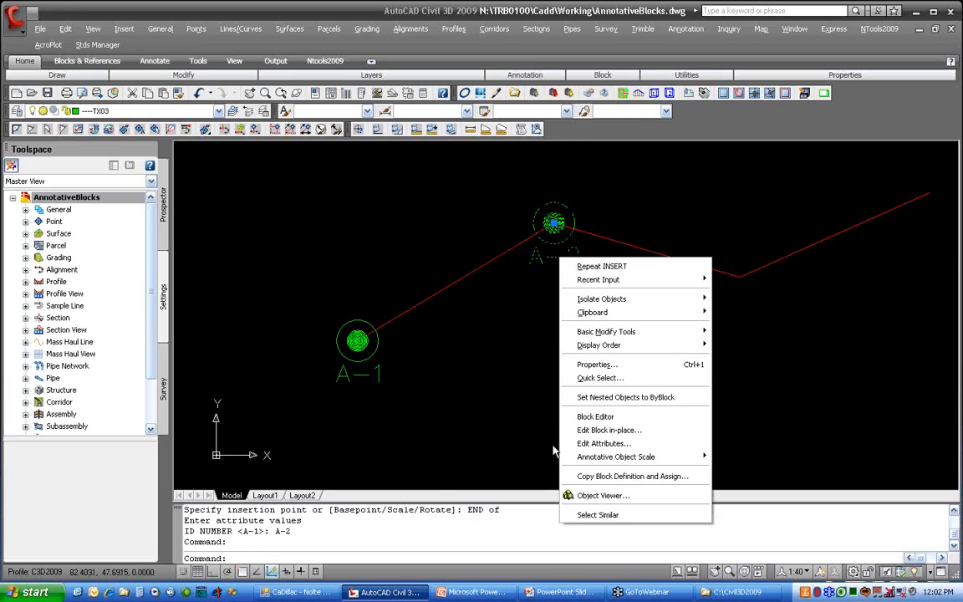
mouse_move(652, 457)
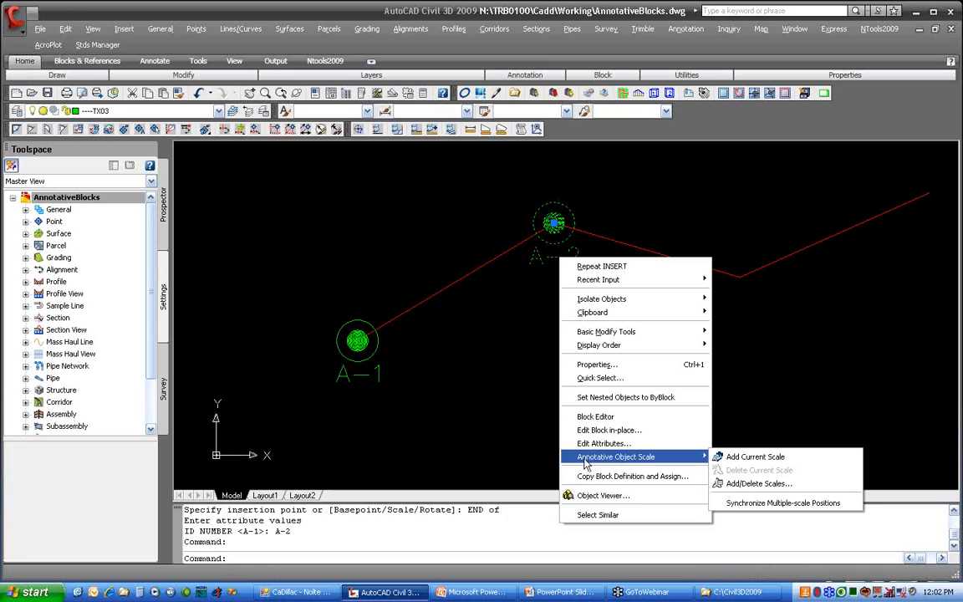
click(773, 485)
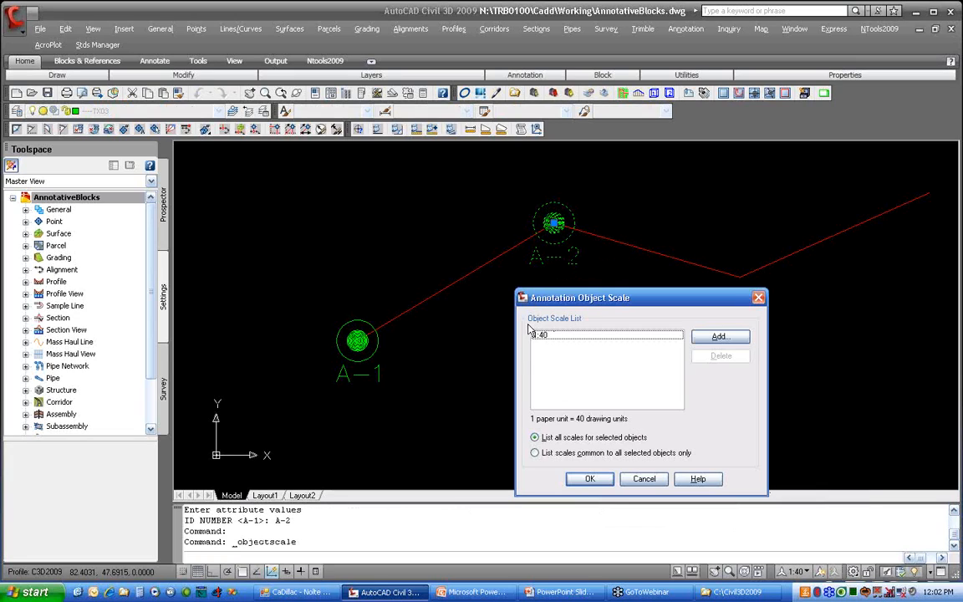
click(591, 479)
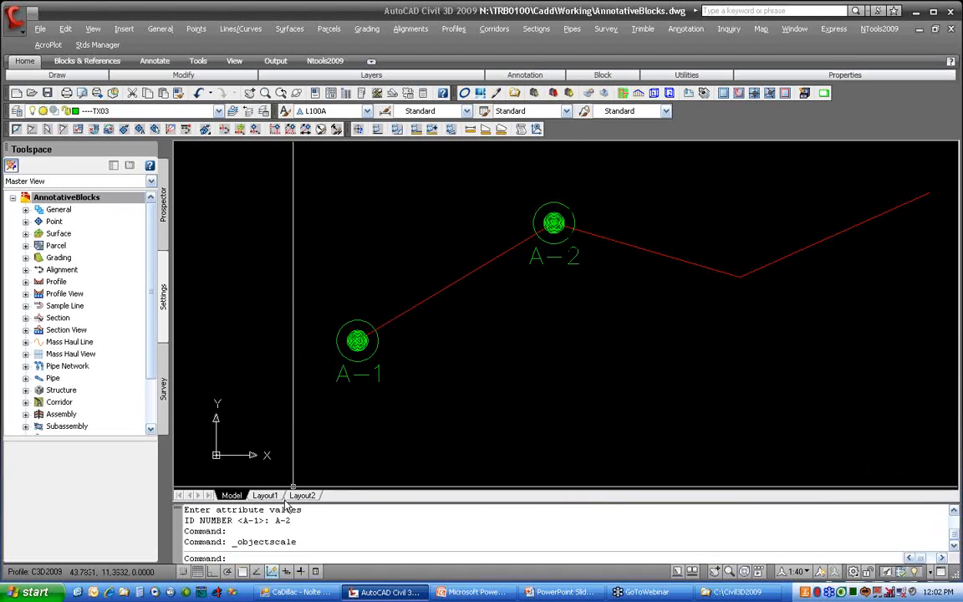
Step: Switch to Layout1 and dismiss its page setup manager
click(251, 456)
click(264, 495)
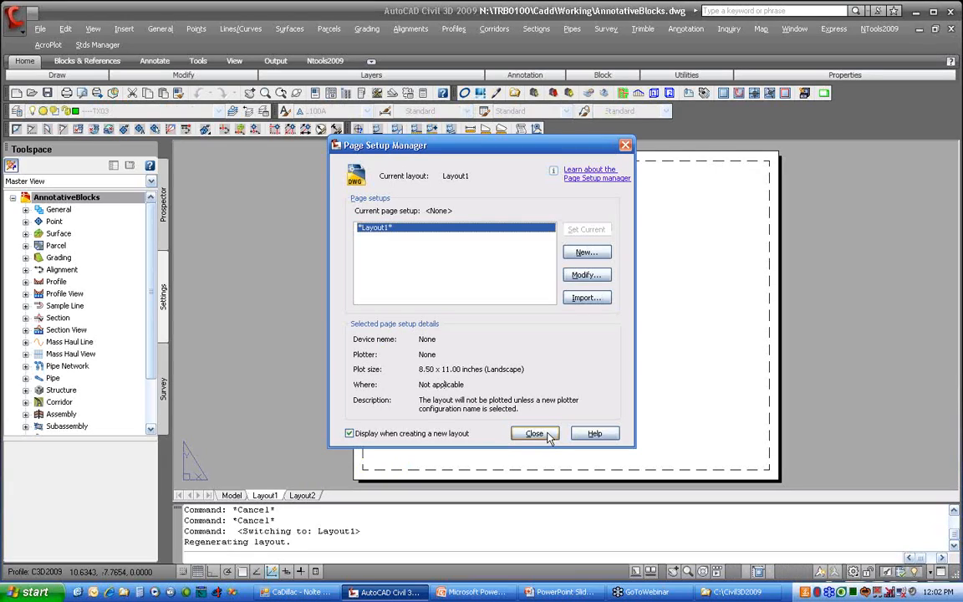
click(534, 433)
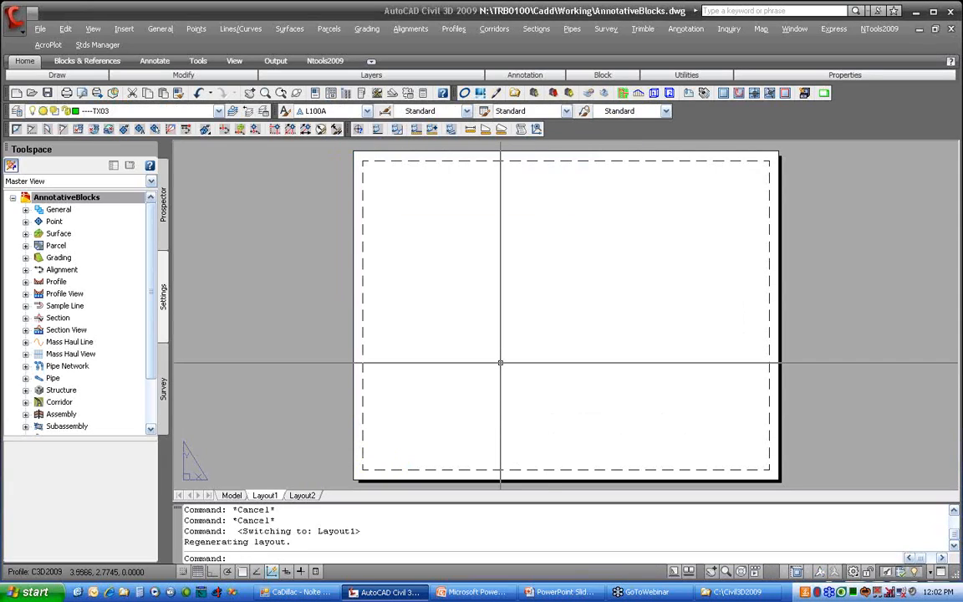
Step: Create a rectangular viewport with MV covering most of the Layout1 sheet and activate model space inside it
text(MV)
key(Return)
click(388, 187)
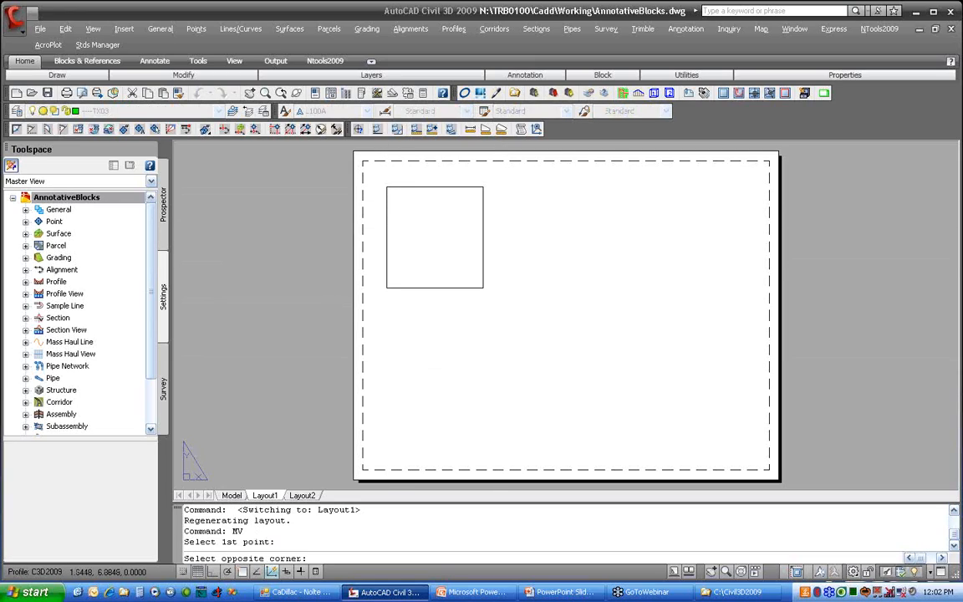
click(754, 433)
double_click(549, 308)
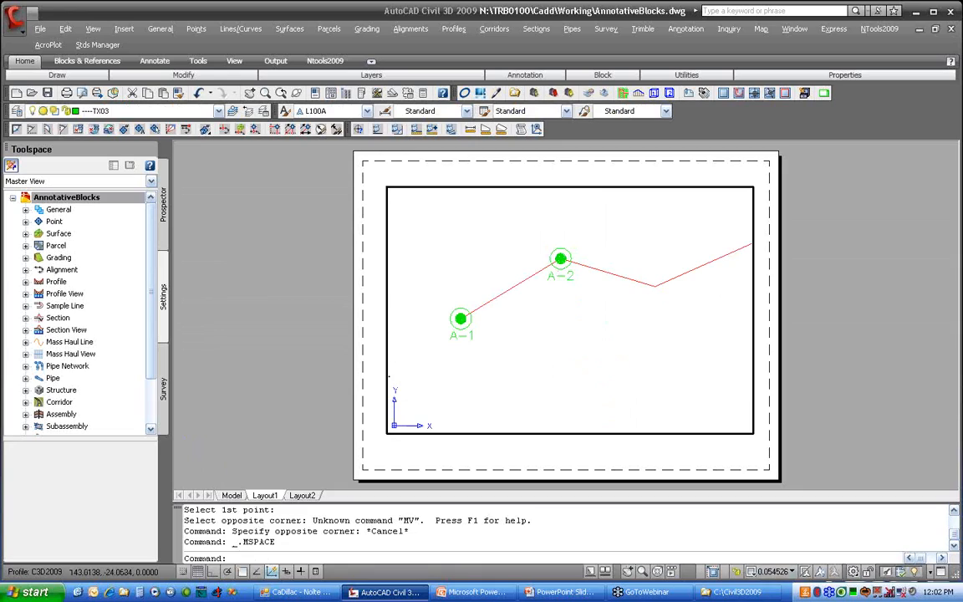
Step: Set the active viewport's scale to 1:10 and bring the A-1 marker further inside its border
click(792, 572)
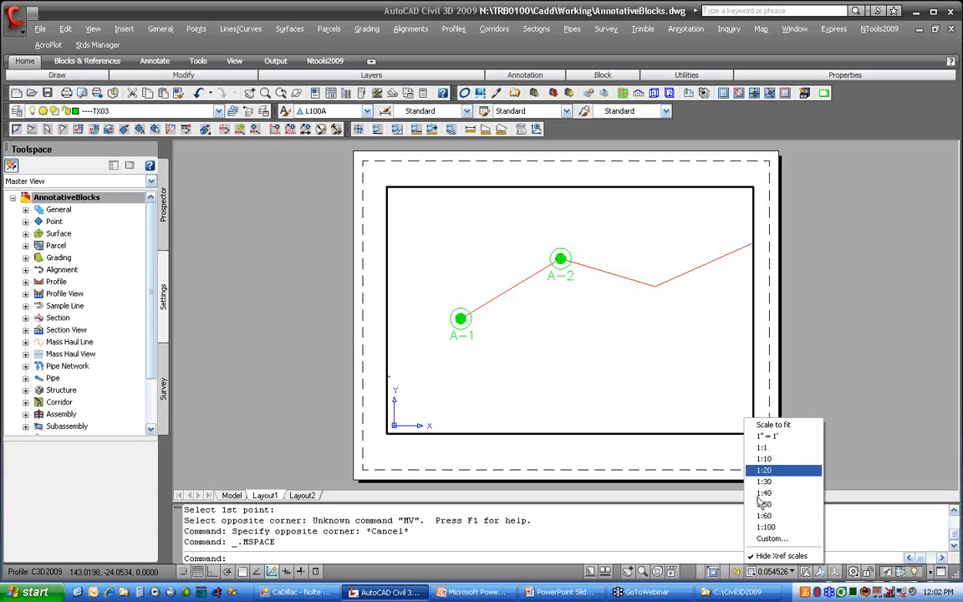
click(699, 532)
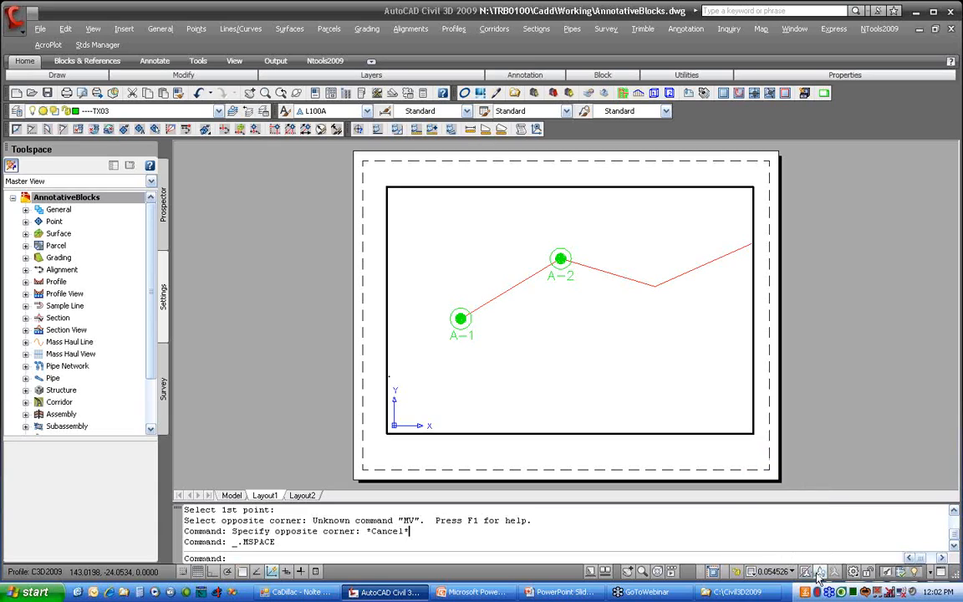
click(771, 572)
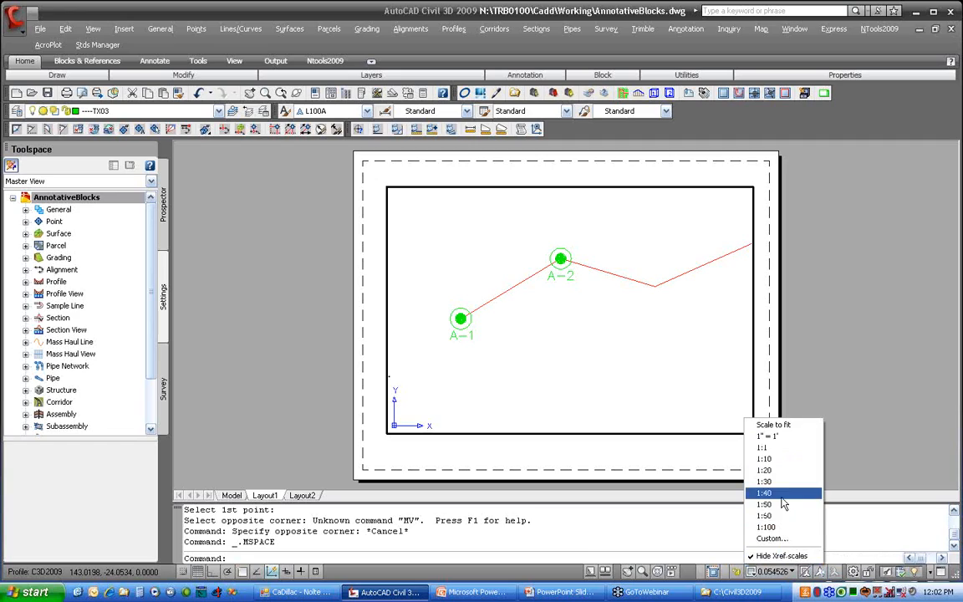
click(780, 458)
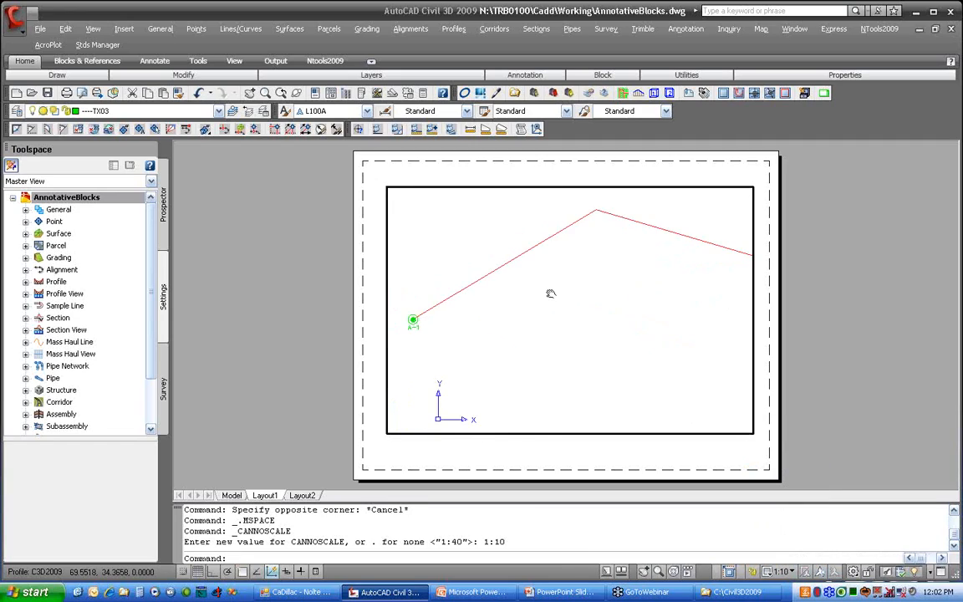
mouse_move(552, 294)
middle_down()
mouse_move(630, 302)
mouse_move(604, 319)
middle_up()
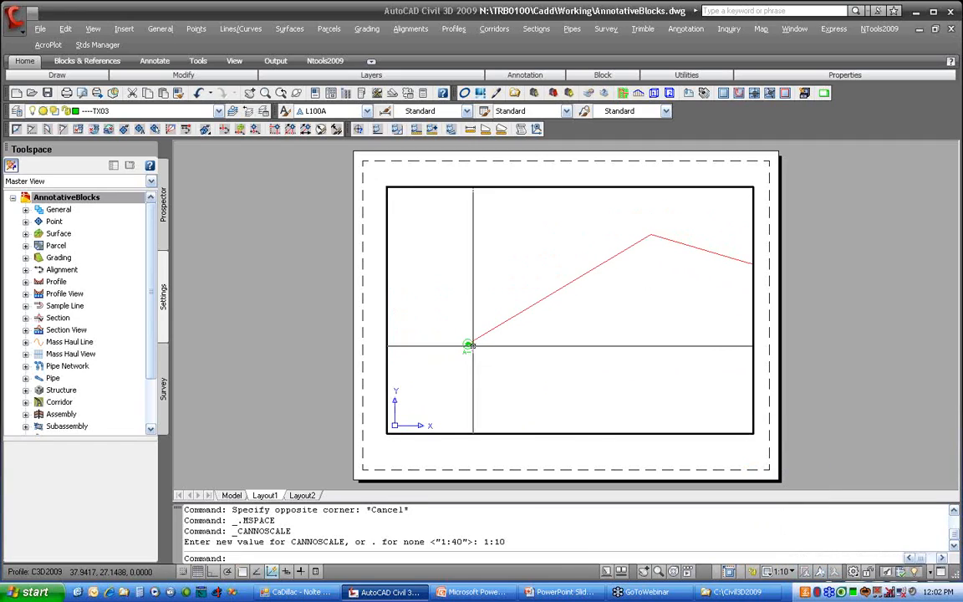
Step: Change the active viewport's scale to 1:20 and finally to 1:40
click(781, 573)
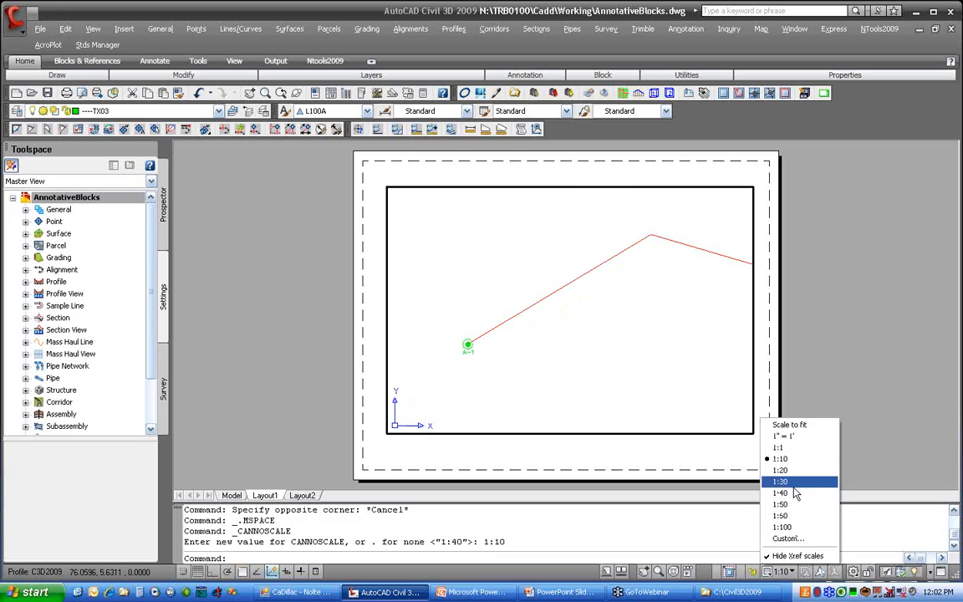
click(780, 470)
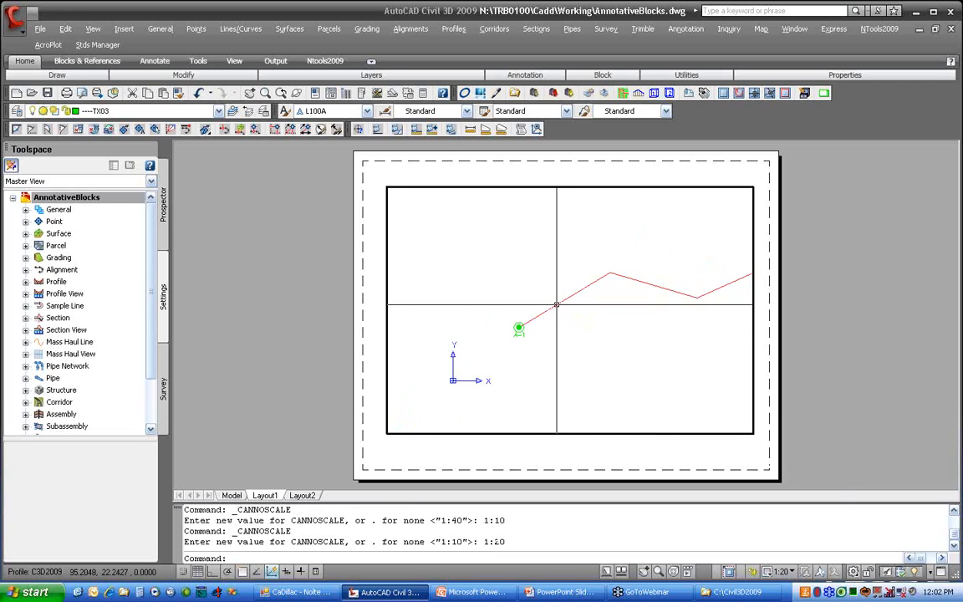
click(790, 574)
click(782, 499)
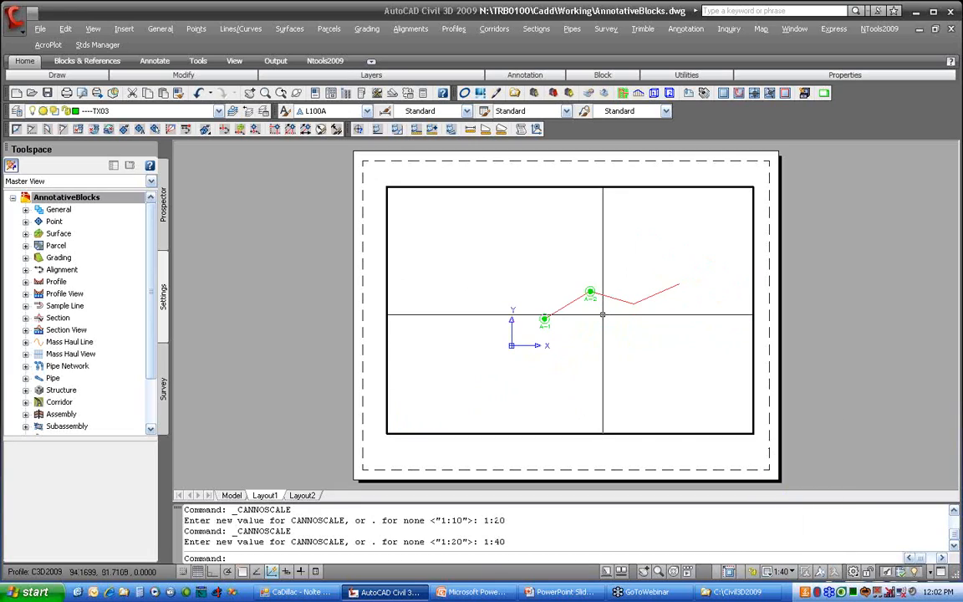
Step: Twist the view inside the viewport with DVIEW to a freely picked angle that turns the red line nearly around
text(dview)
key(Return)
key(Return)
text(tw)
key(Return)
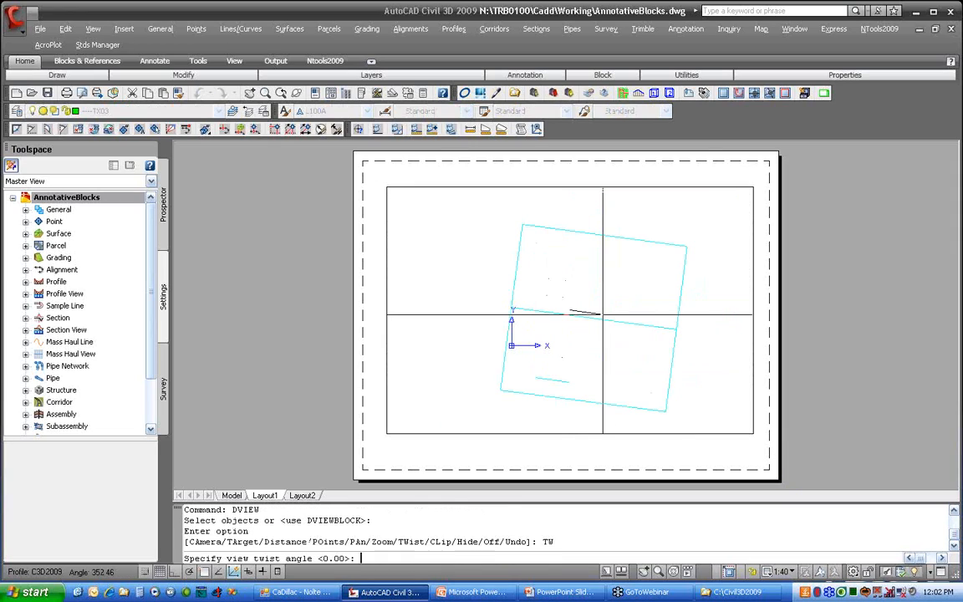
click(570, 309)
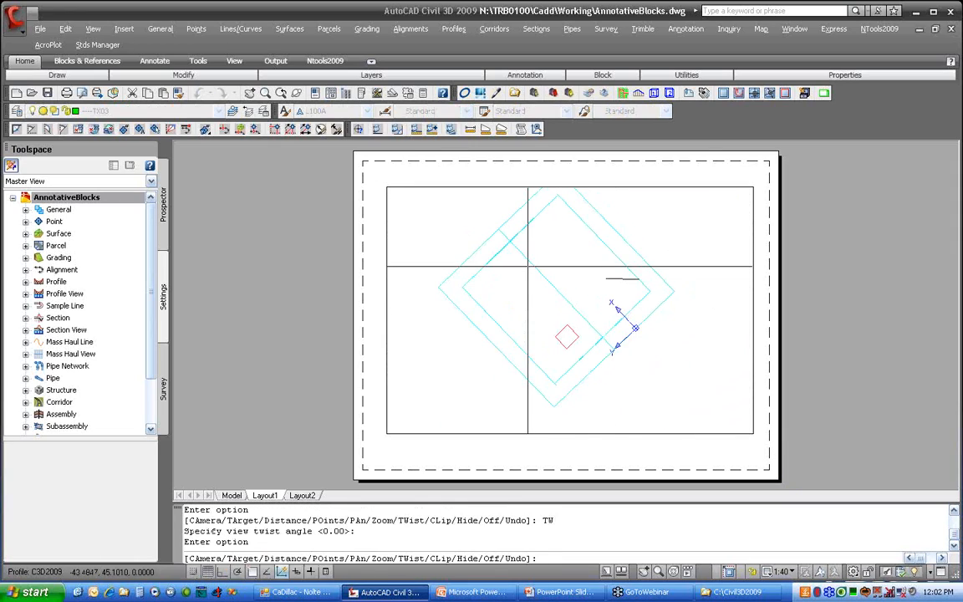
key(Return)
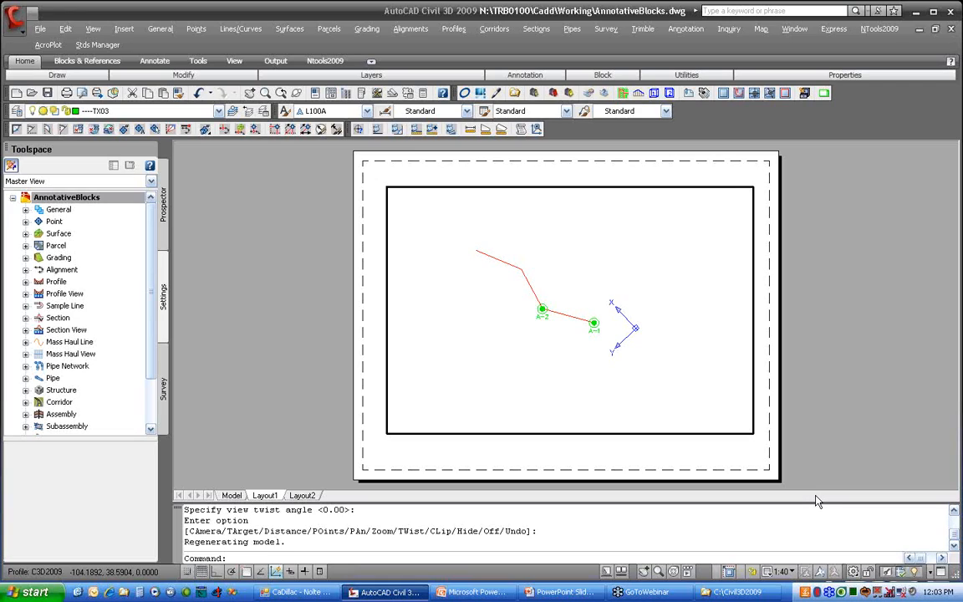
Step: Switch the twisted viewport's scale to 1:20 and finally to 1:10
click(782, 571)
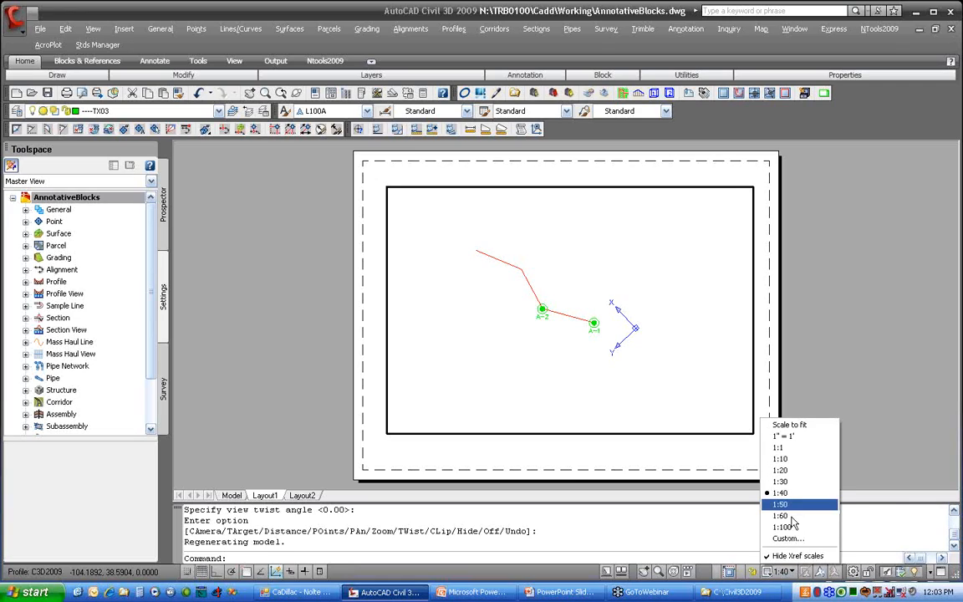
click(781, 470)
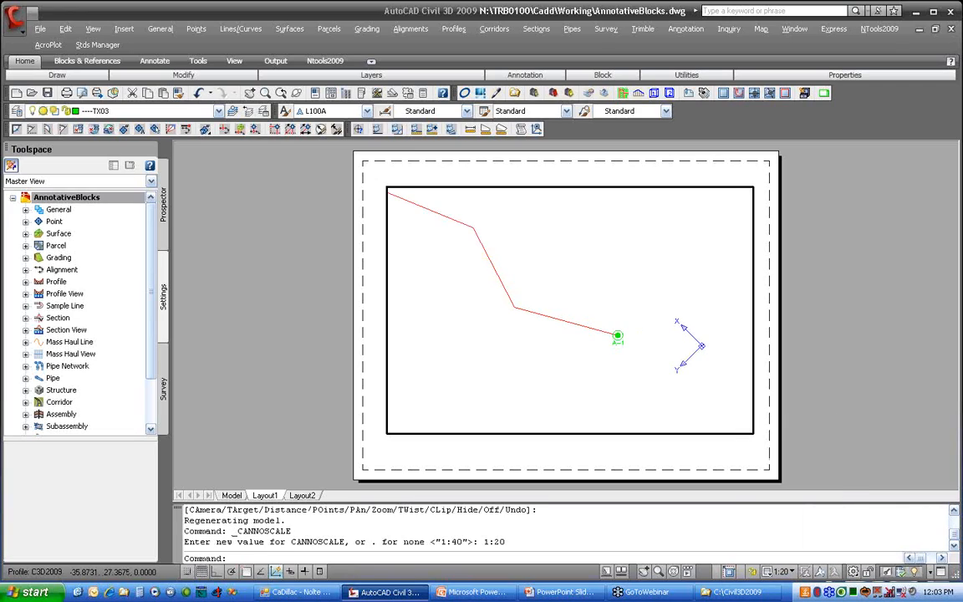
click(782, 572)
click(781, 456)
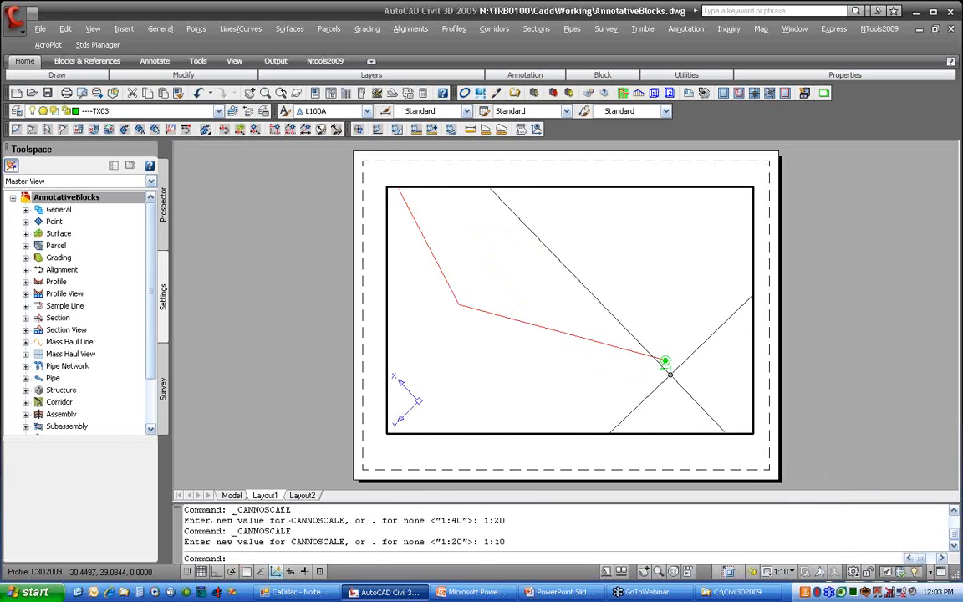
Step: Return to paper space, set the selected viewport's scale to 1:20 from its border, and clear the selection
double_click(808, 456)
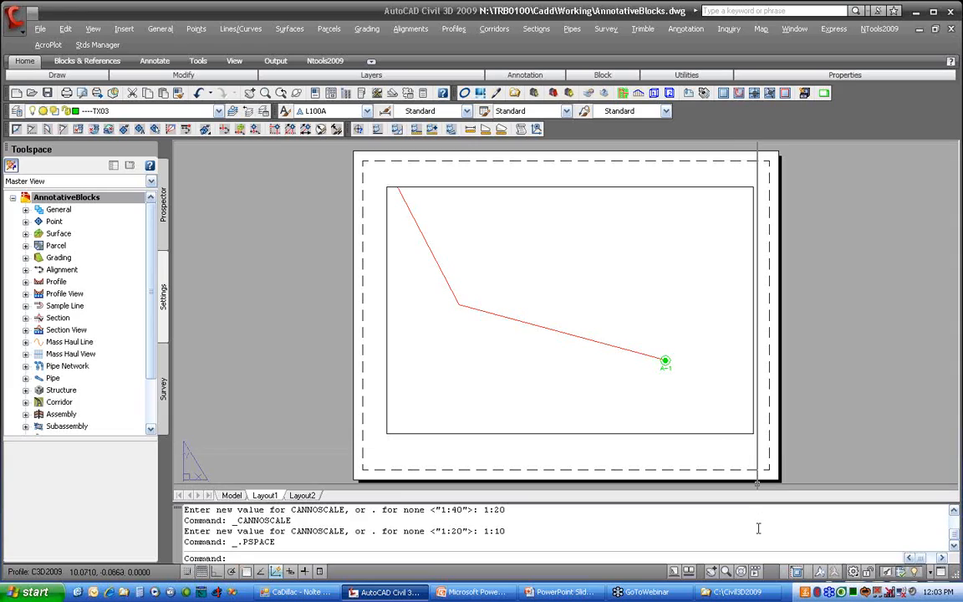
click(704, 432)
click(787, 573)
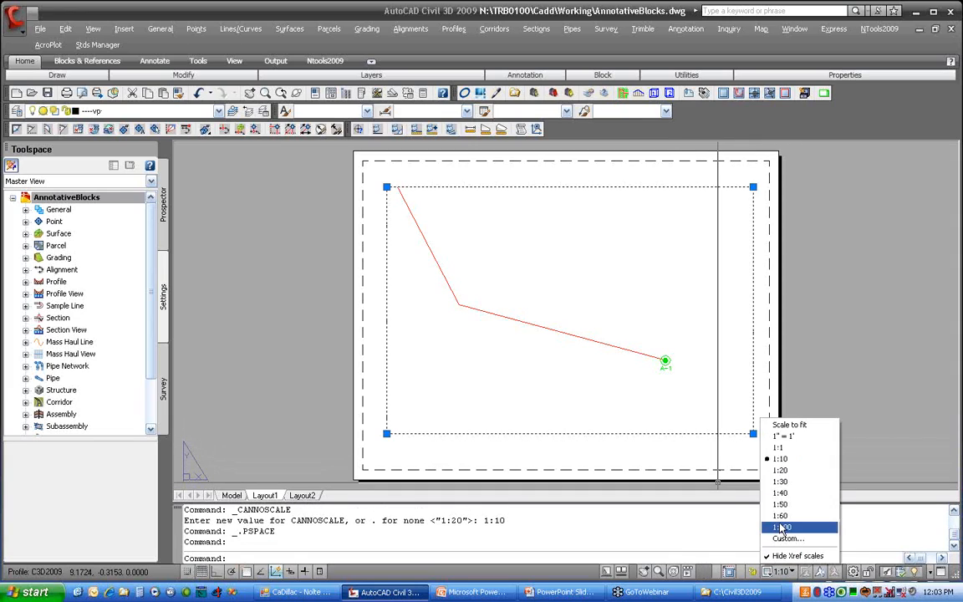
click(780, 472)
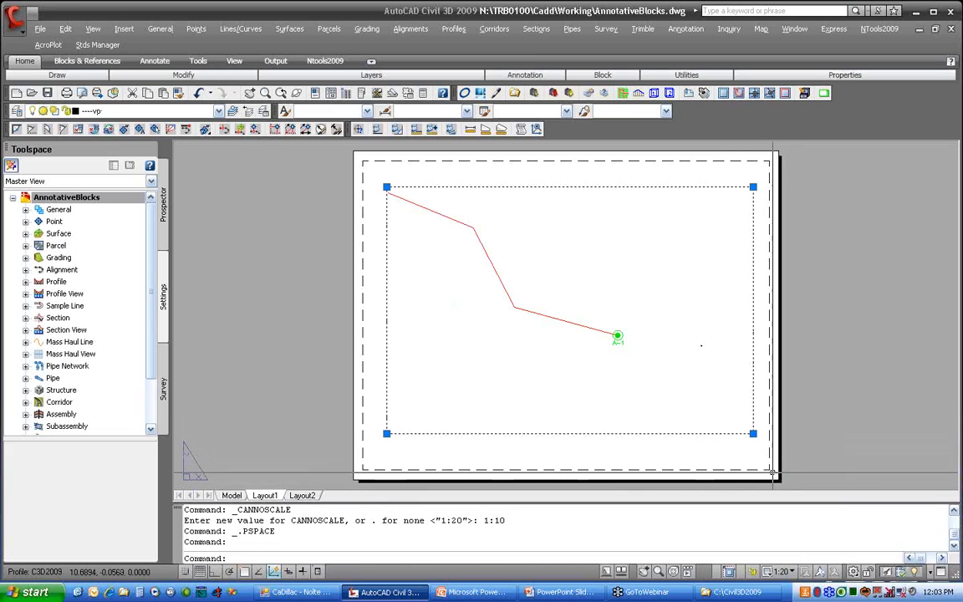
key(Escape)
key(Escape)
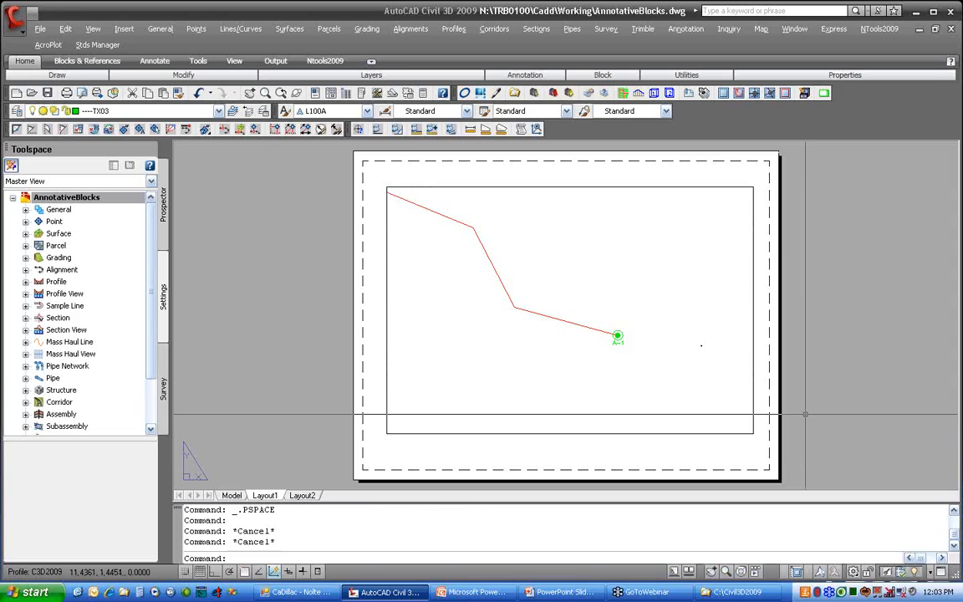
Step: Return to model space and set the annotation scale to 1" = 1'
click(232, 495)
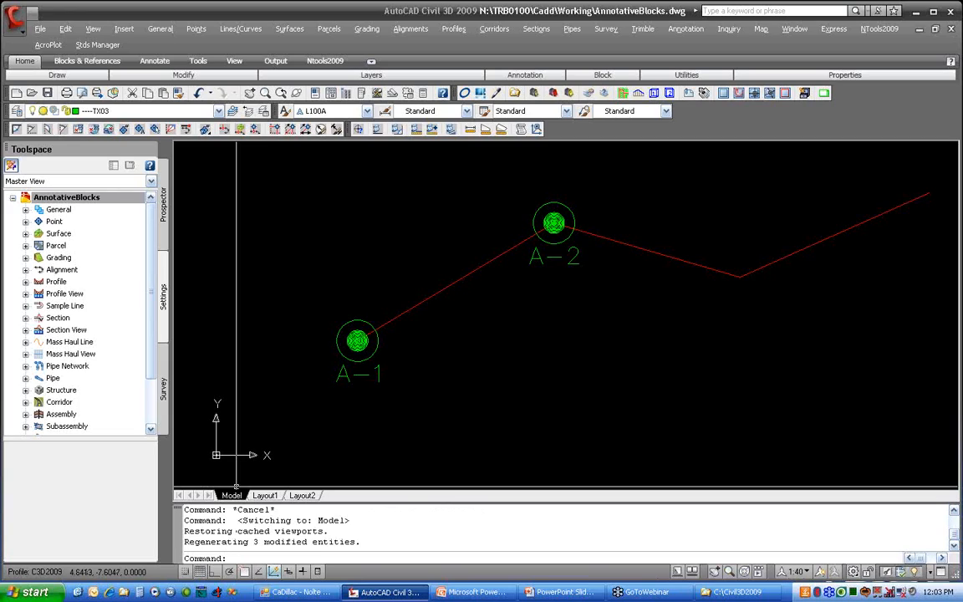
middle_drag(210, 441, 338, 419)
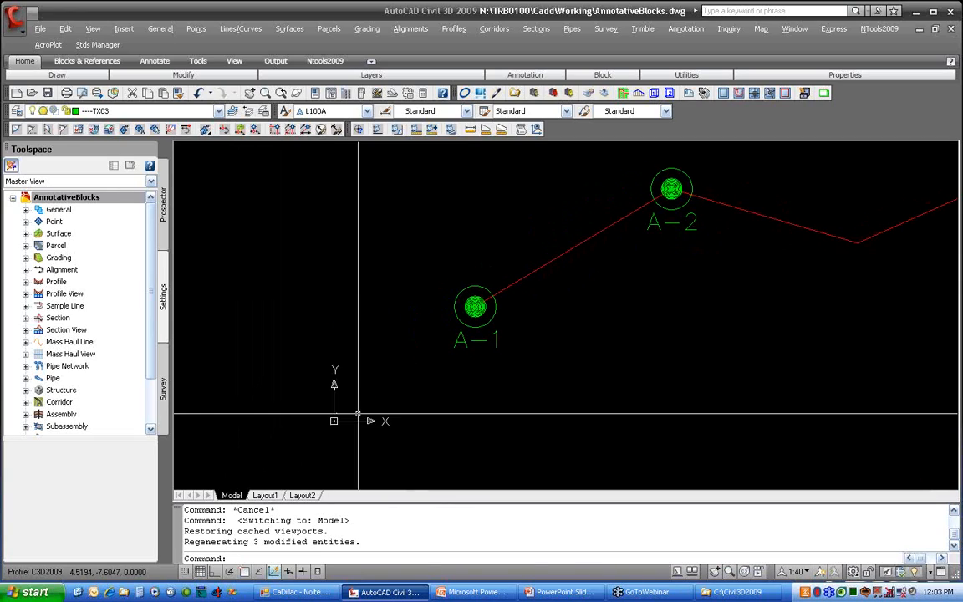
click(807, 572)
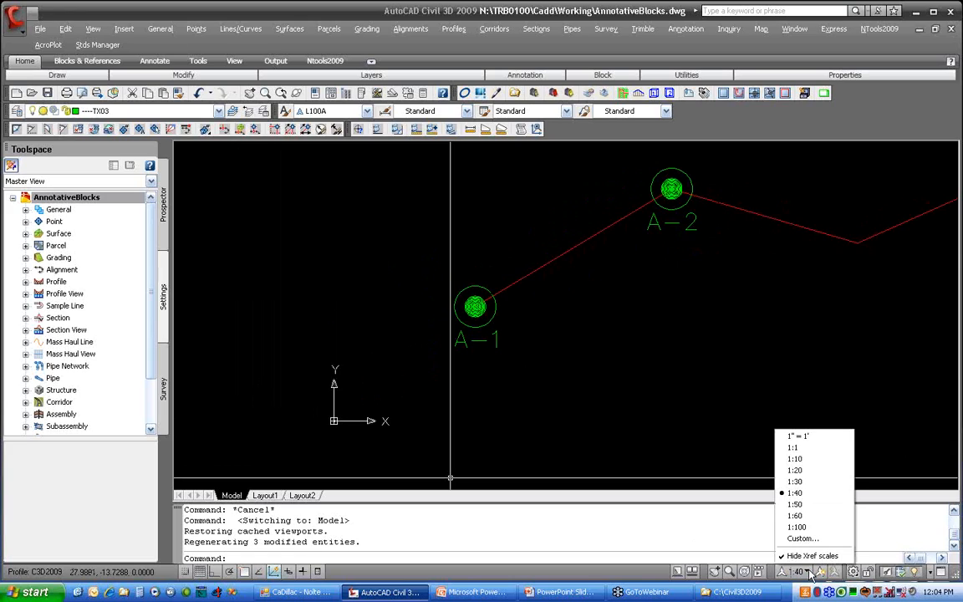
click(799, 436)
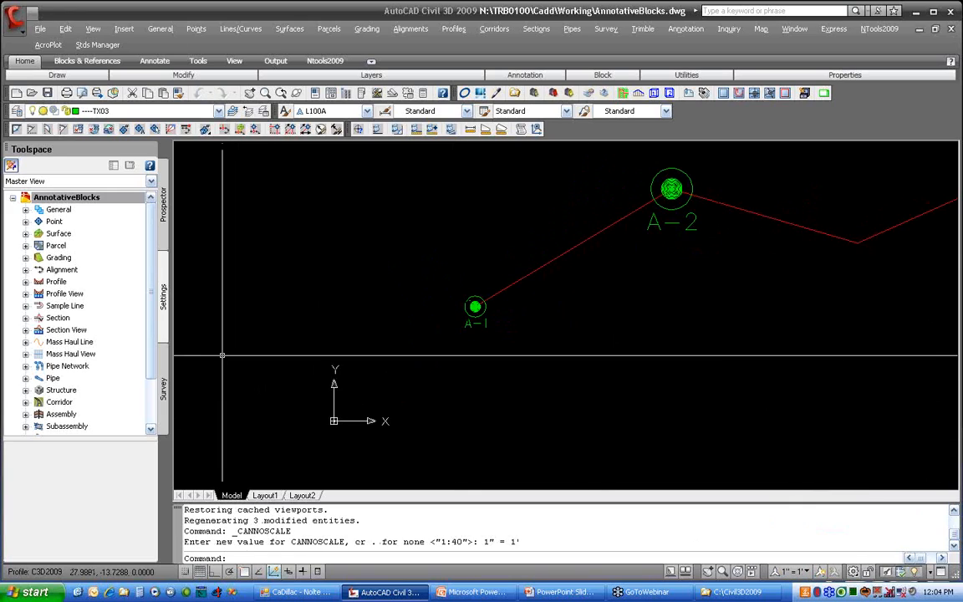
Step: Regenerate the drawing display with the small circular marker symbol at the origin in view
scroll(326, 434, up, 6)
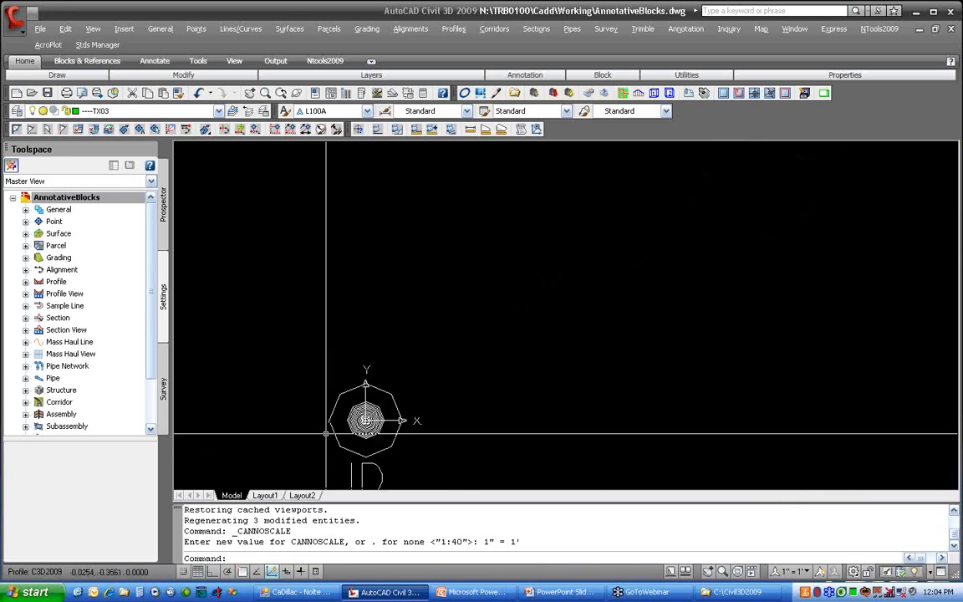
scroll(327, 434, up, 2)
middle_drag(331, 434, 318, 314)
text(REG)
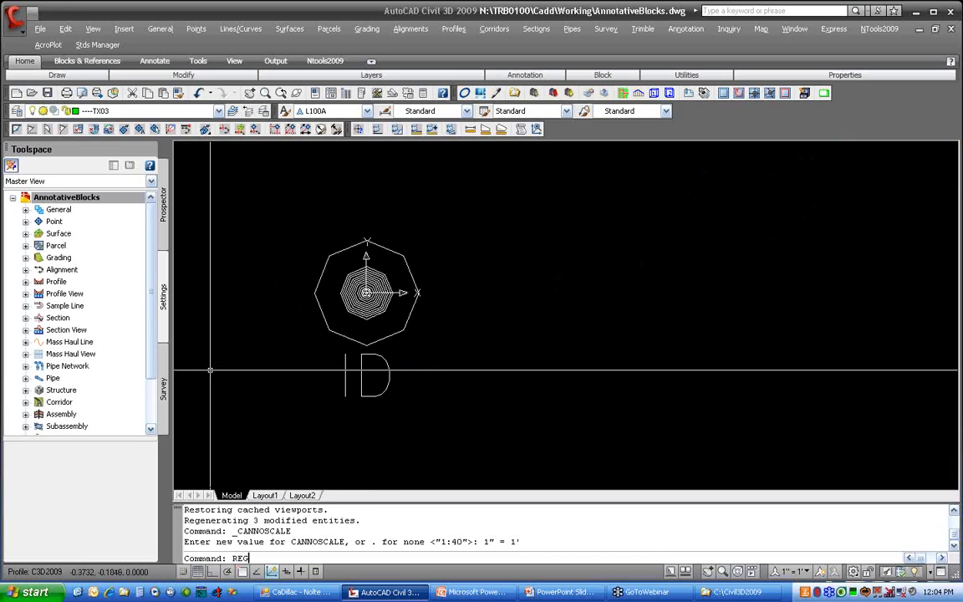
text(EN)
key(Return)
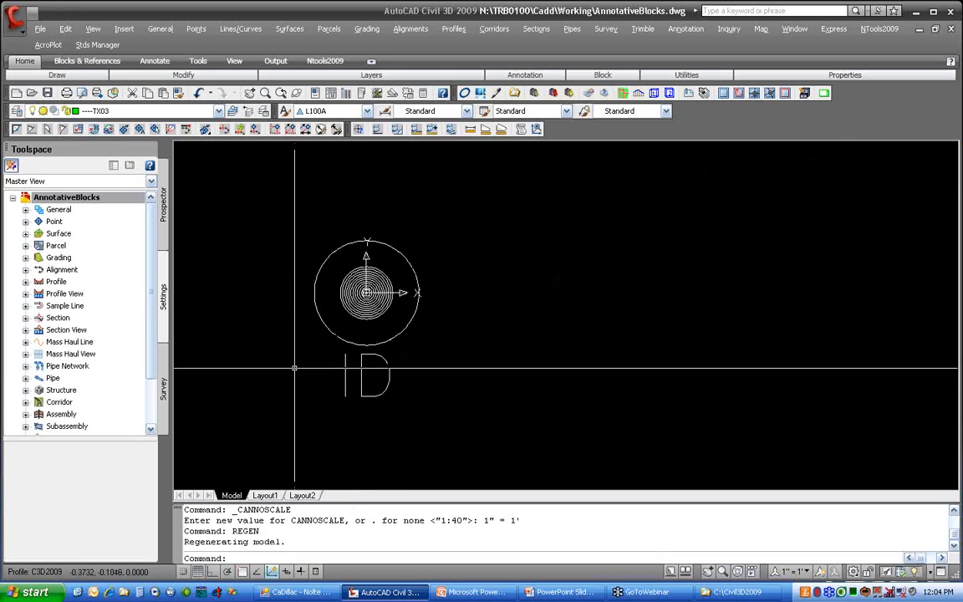
Step: Erase the ID attribute text below the circular marker symbol at the origin
click(421, 397)
click(335, 370)
text(E)
key(Return)
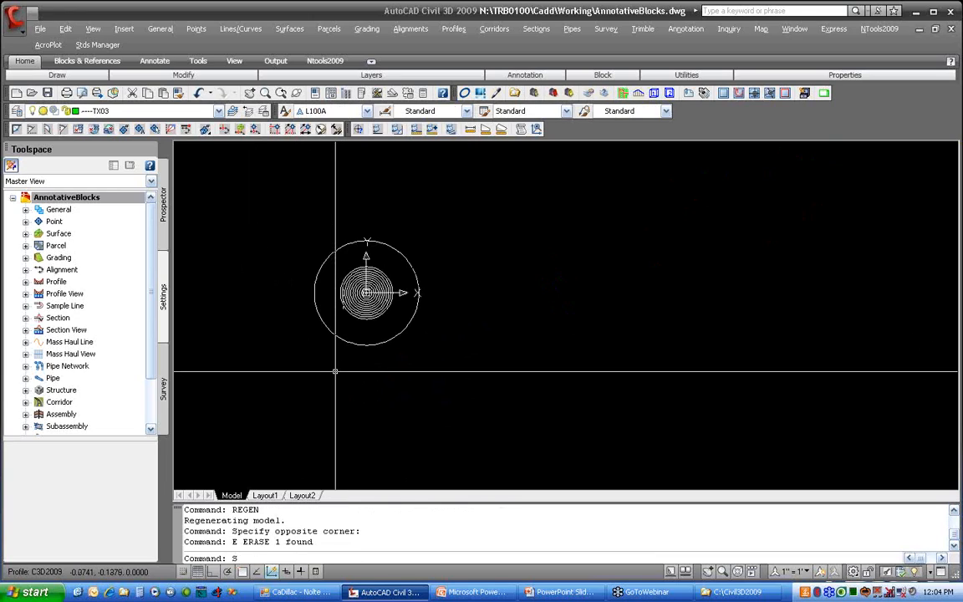
Step: Scale all the circles of the marker symbol at the origin by a factor of 20 about their common center
text(SCALE)
key(Return)
click(451, 229)
scroll(451, 229, up, 2)
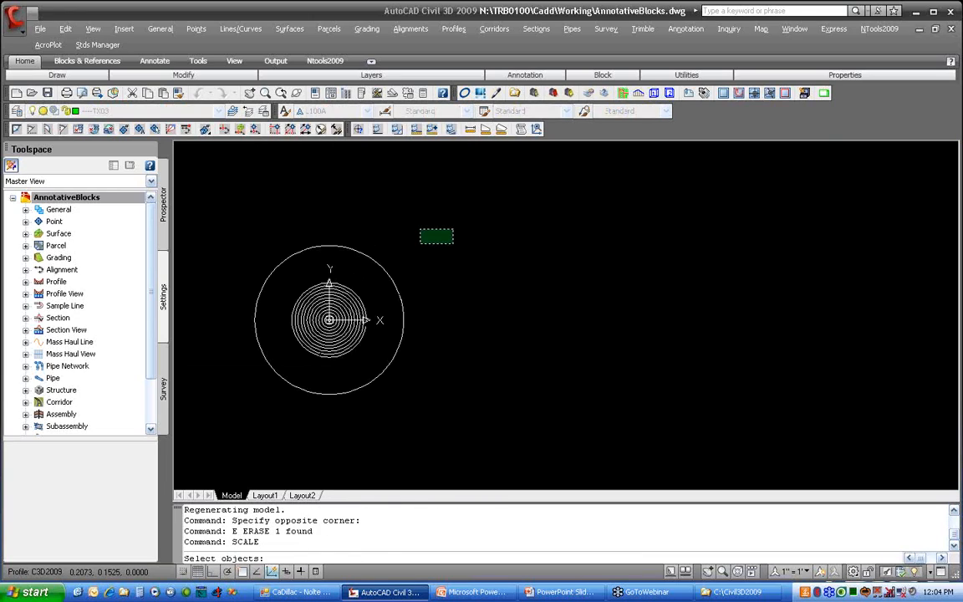
click(229, 412)
key(Return)
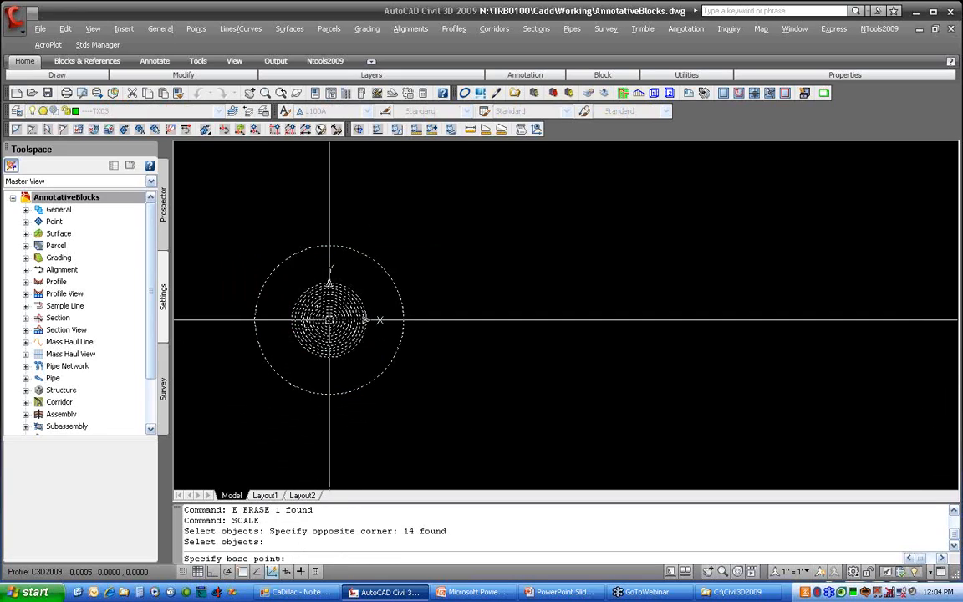
text(CEN)
key(Return)
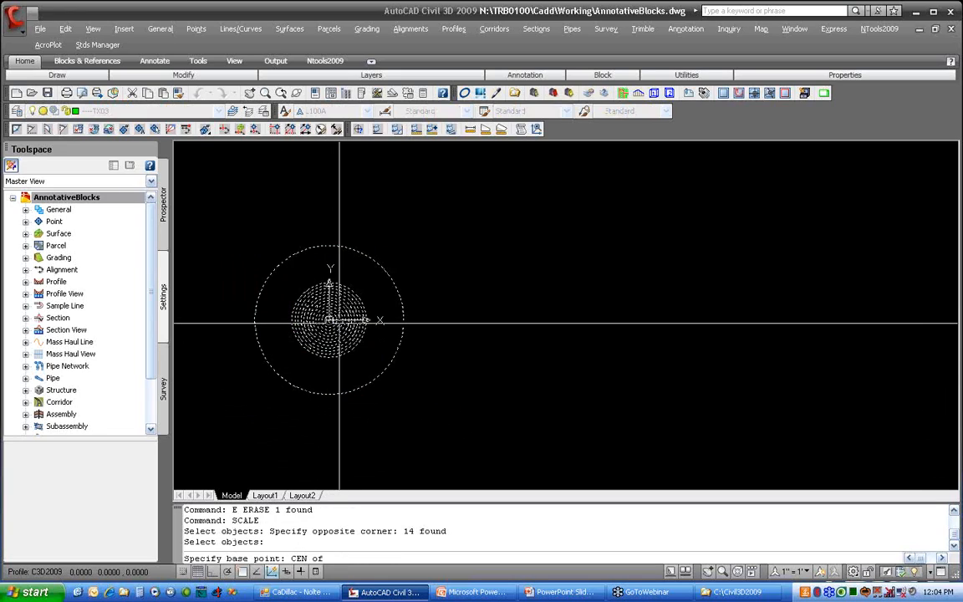
click(336, 332)
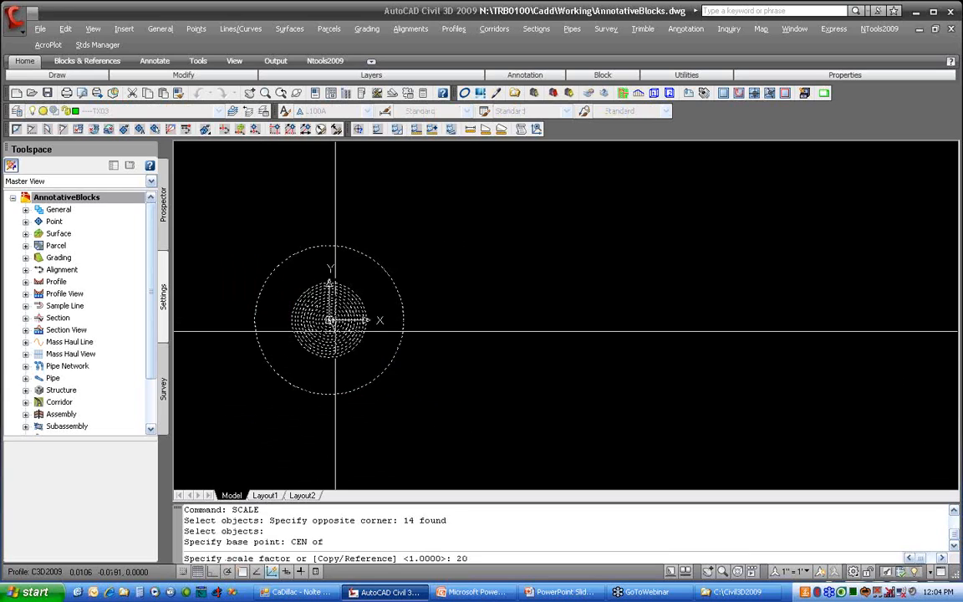
key(Return)
scroll(365, 343, down, 10)
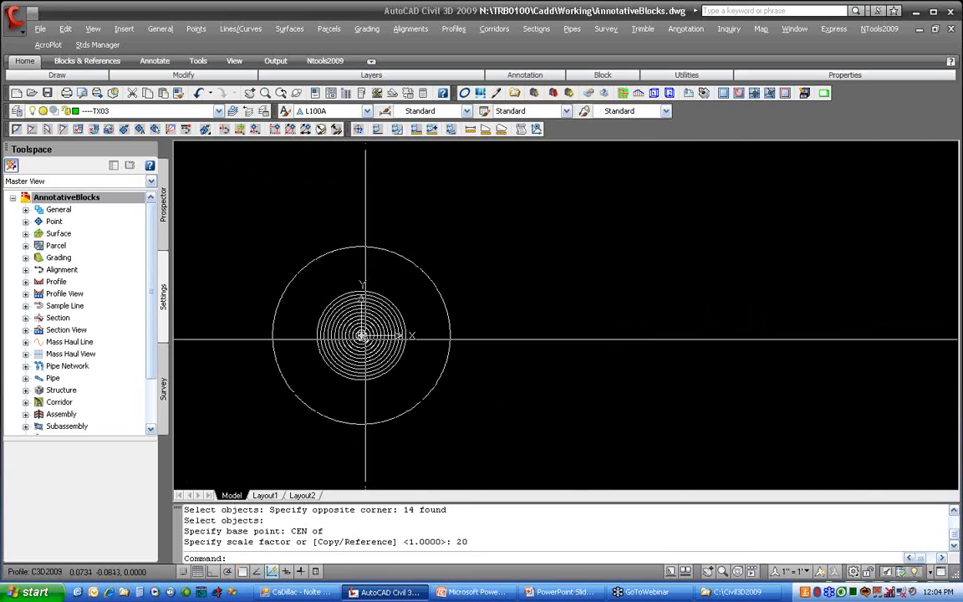
scroll(365, 339, down, 6)
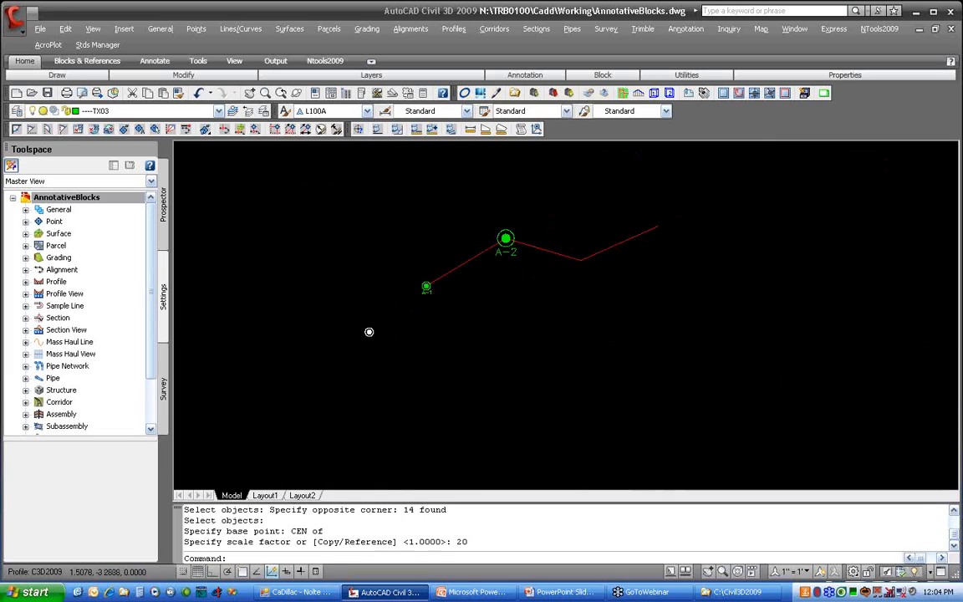
scroll(356, 343, up, 5)
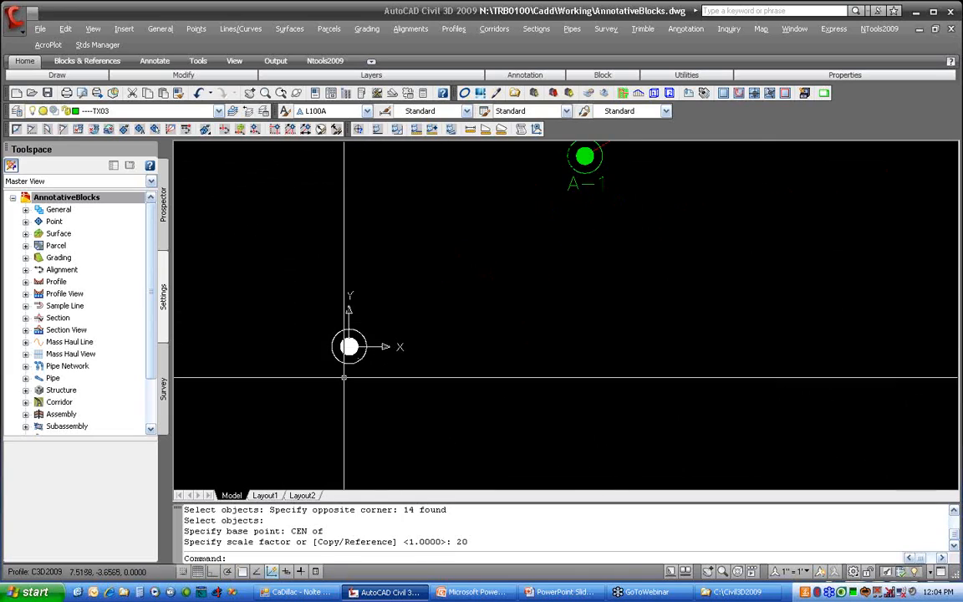
middle_drag(347, 366, 364, 335)
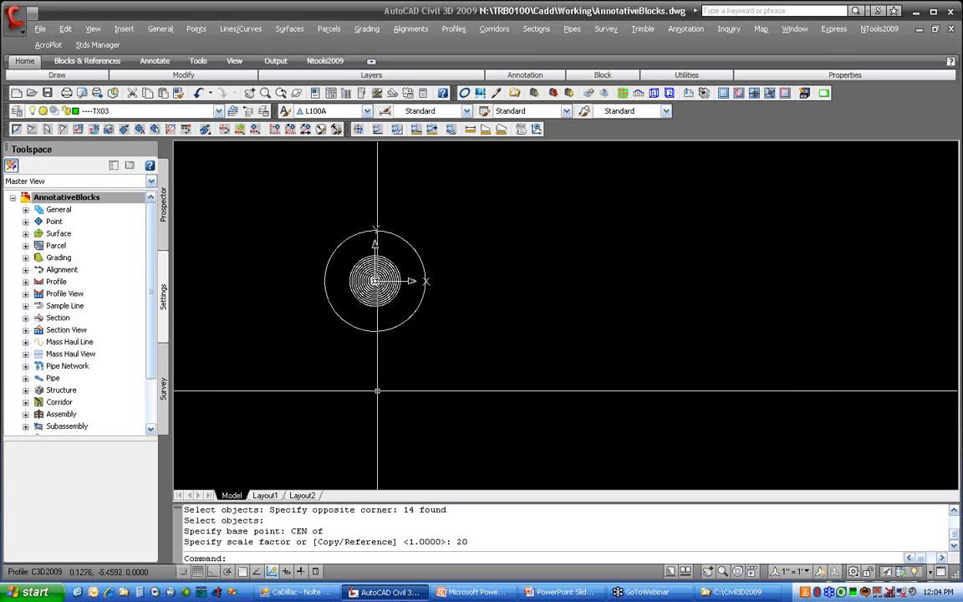
text(ATTDED)
key(Escape)
key(Escape)
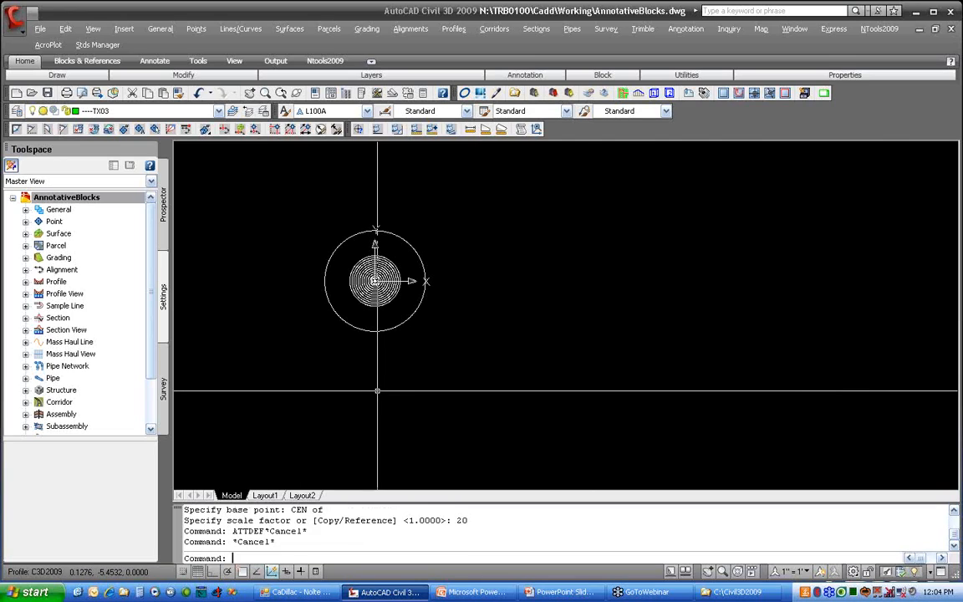
Step: On layer 0, define an annotative attribute with tag ID, prompt ID NUMBER, default B-1 and Top center justification, placed just below the outer circle
click(218, 111)
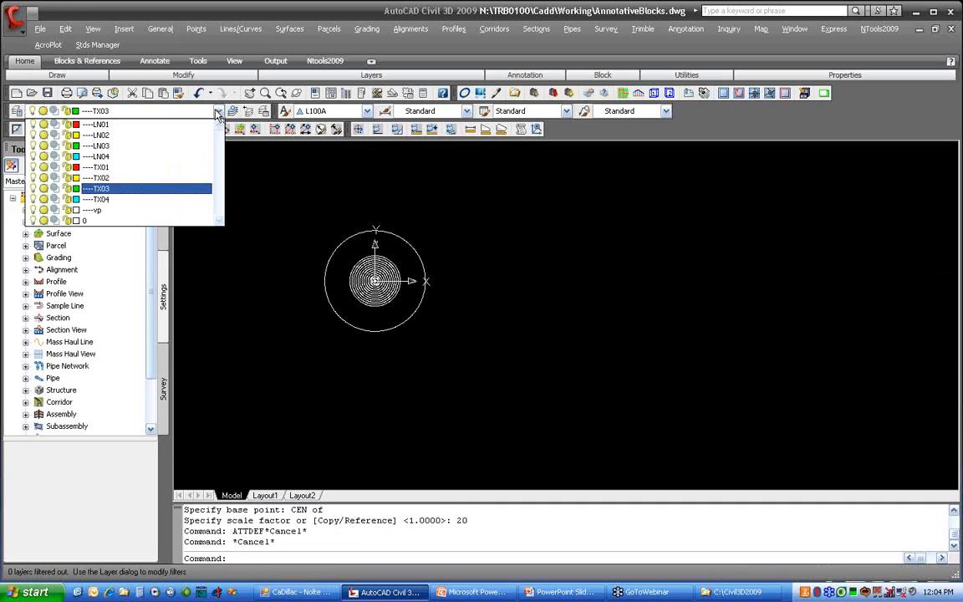
click(143, 220)
text(ATTDEF)
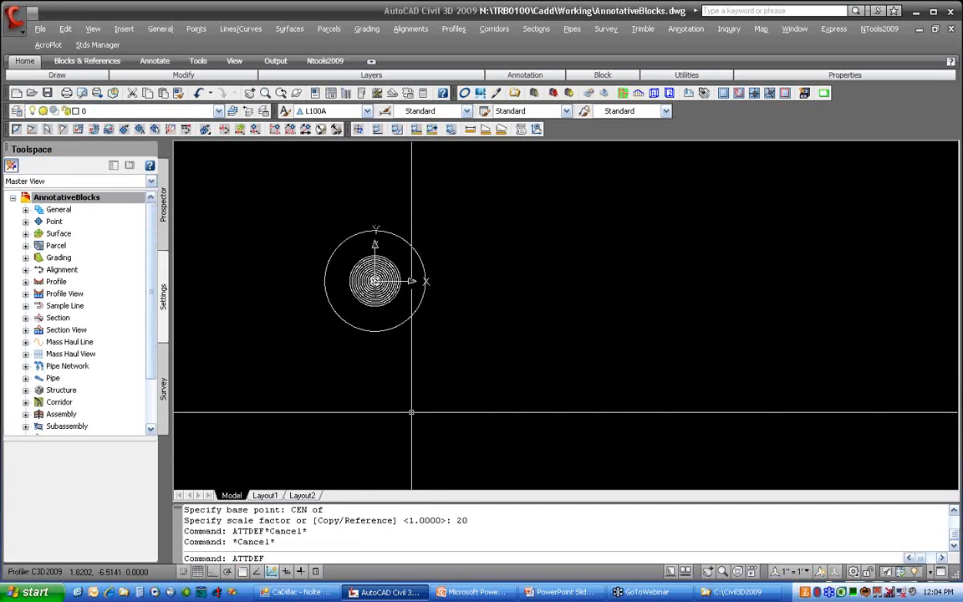
key(Return)
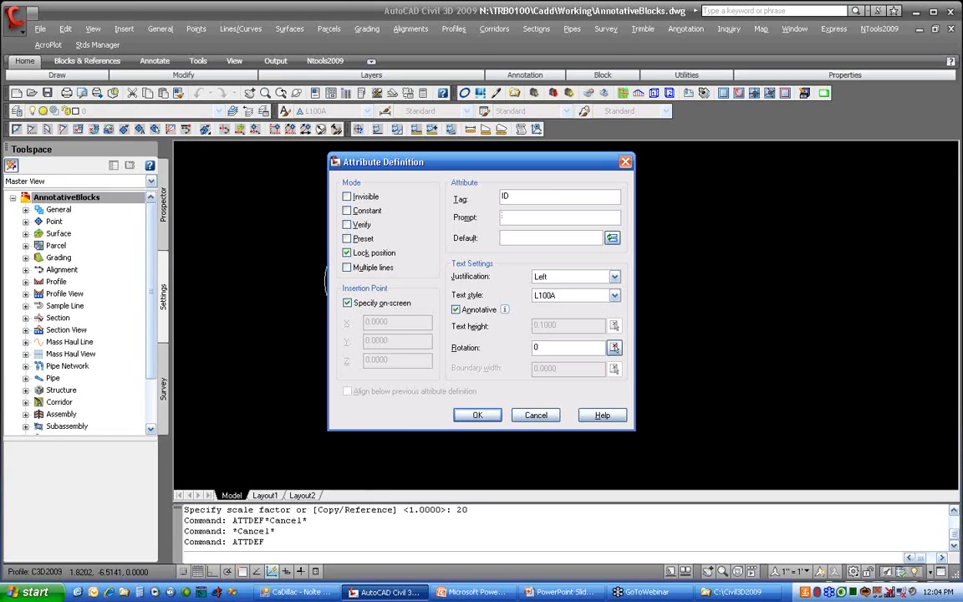
text(ID NUMBE)
text(B-)
text(1)
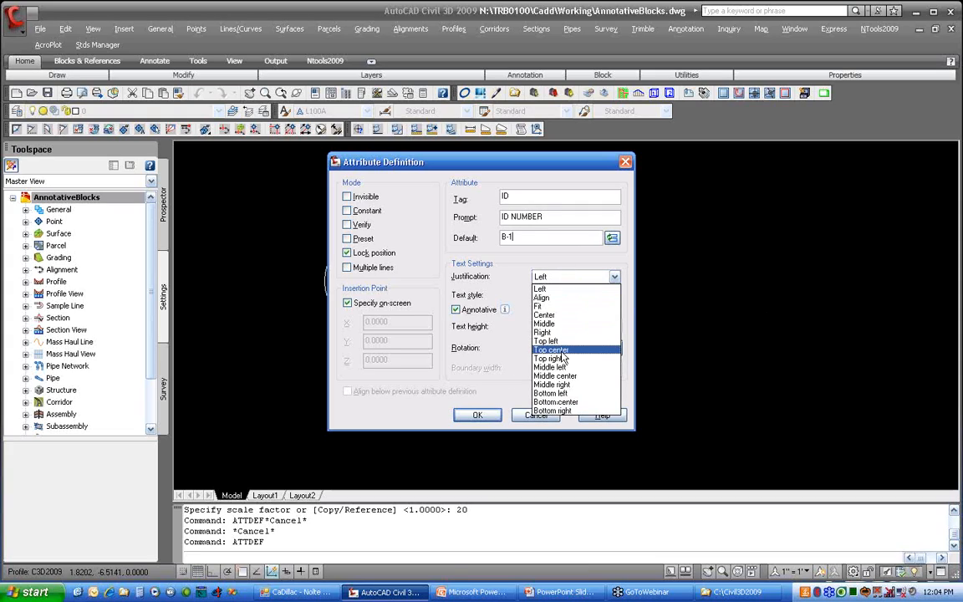
click(552, 349)
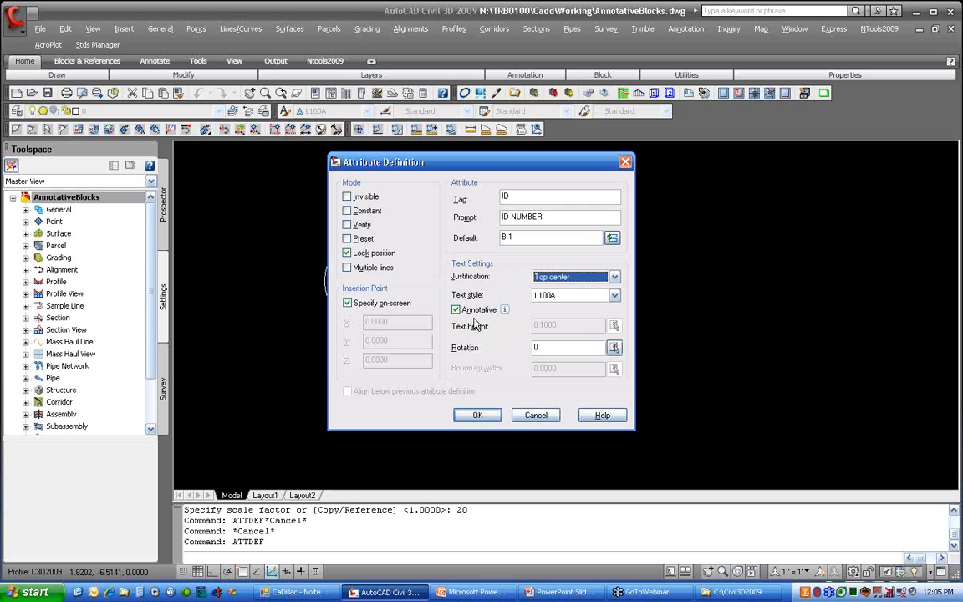
click(477, 416)
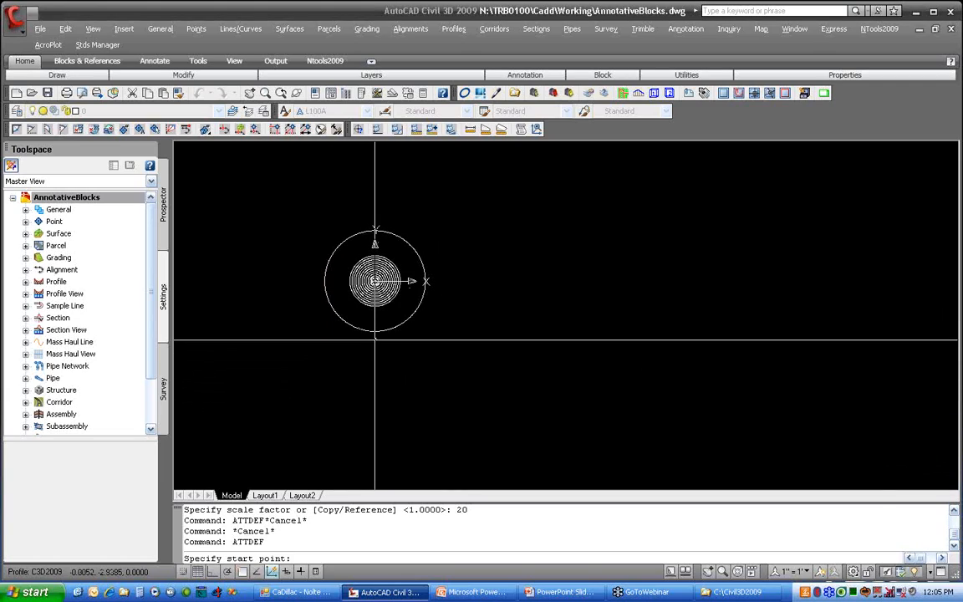
click(372, 343)
Step: Set the annotation scale to 1:20 and add this current scale to the ID attribute below the marker
scroll(376, 344, up, 6)
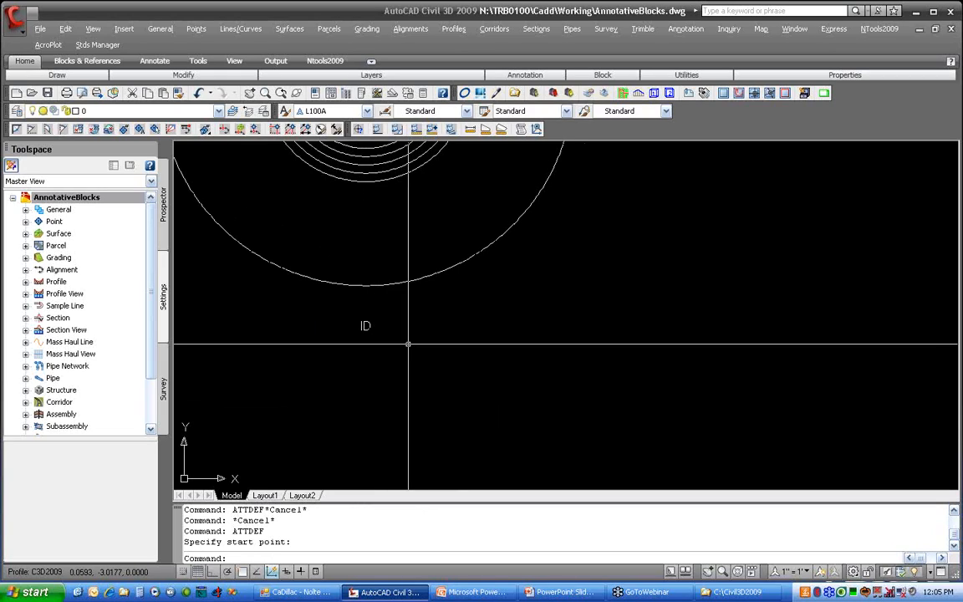
click(793, 571)
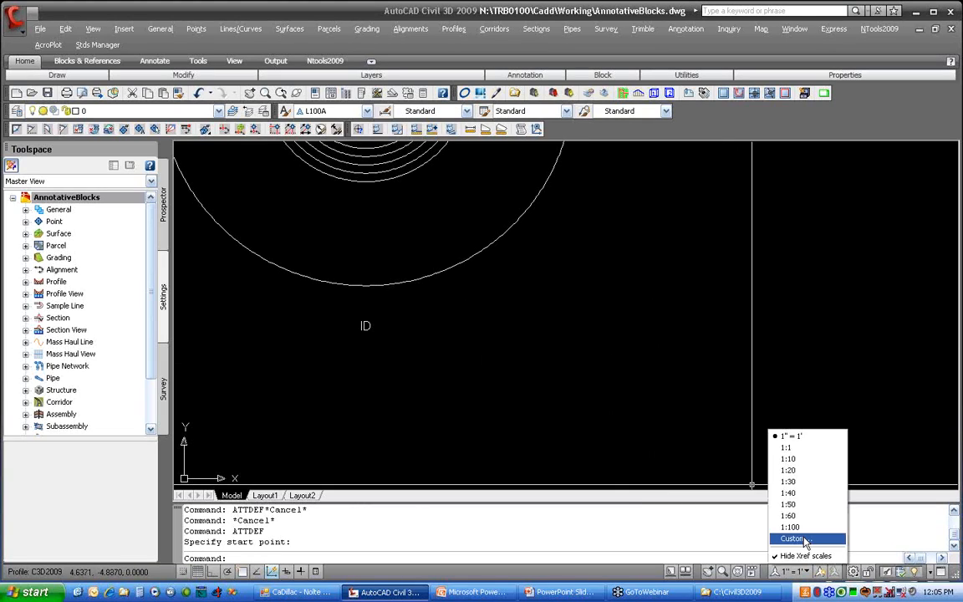
click(789, 470)
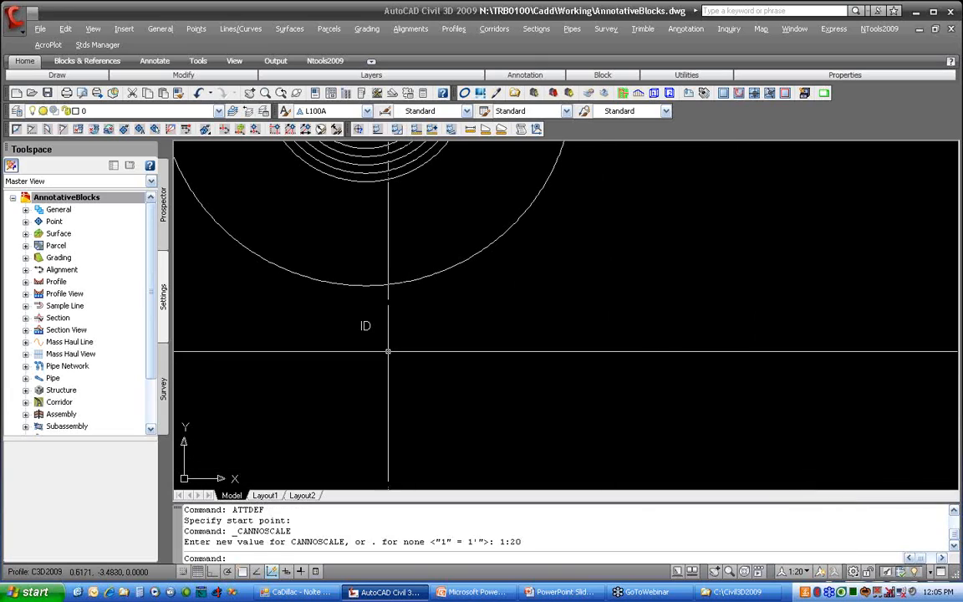
click(368, 325)
right_click(368, 325)
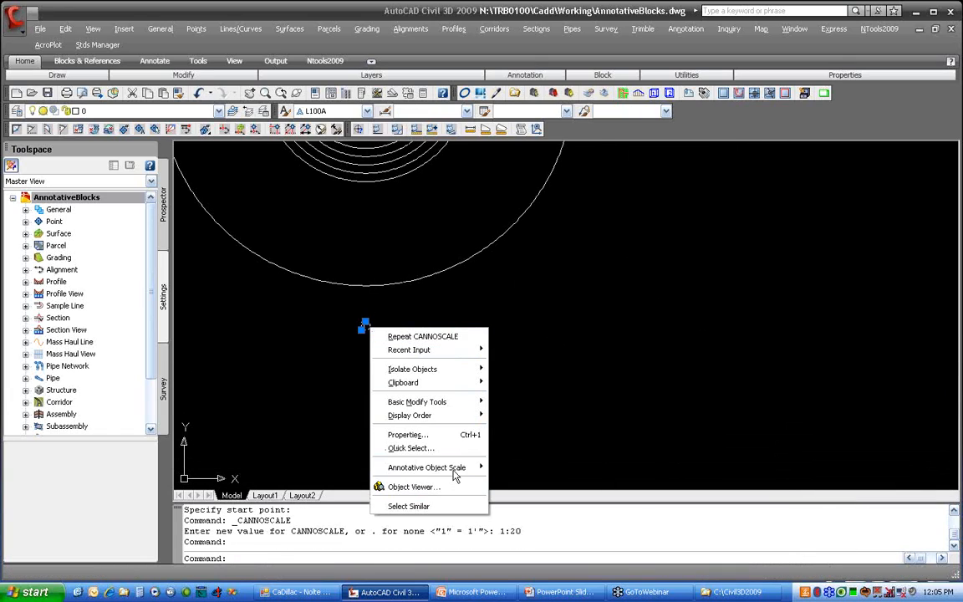
mouse_move(469, 464)
click(507, 465)
scroll(507, 465, down, 5)
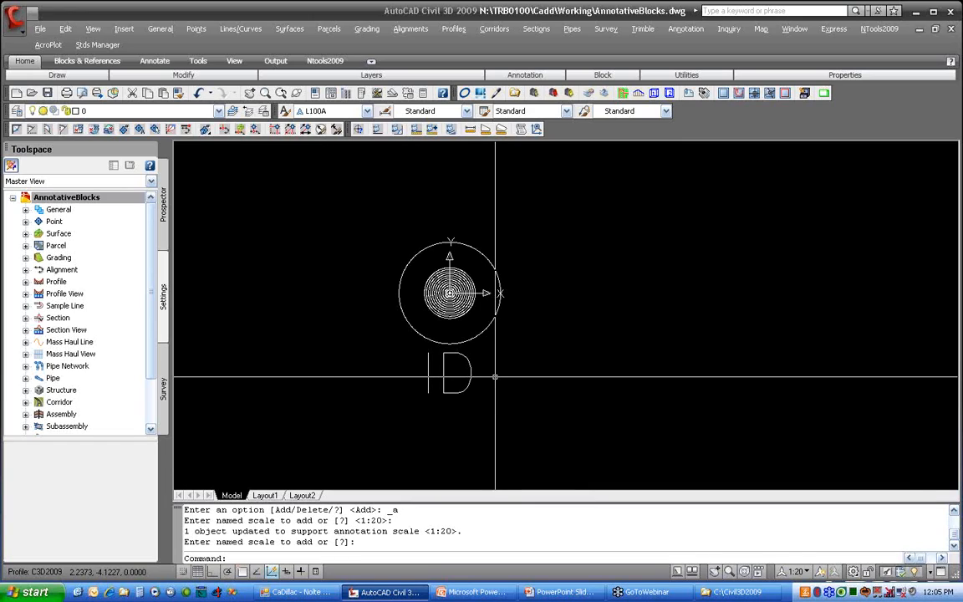
click(445, 386)
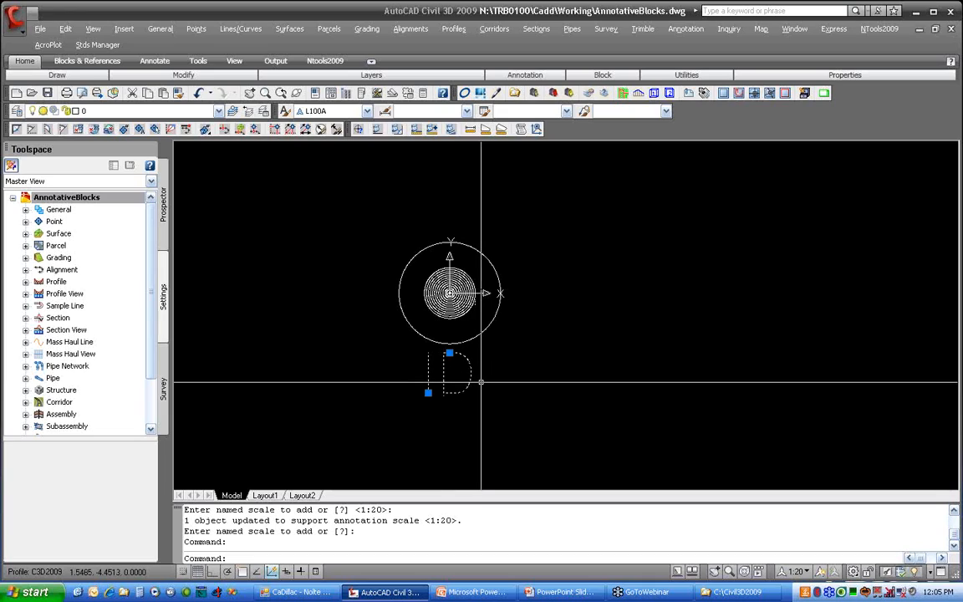
right_click(481, 382)
mouse_move(534, 513)
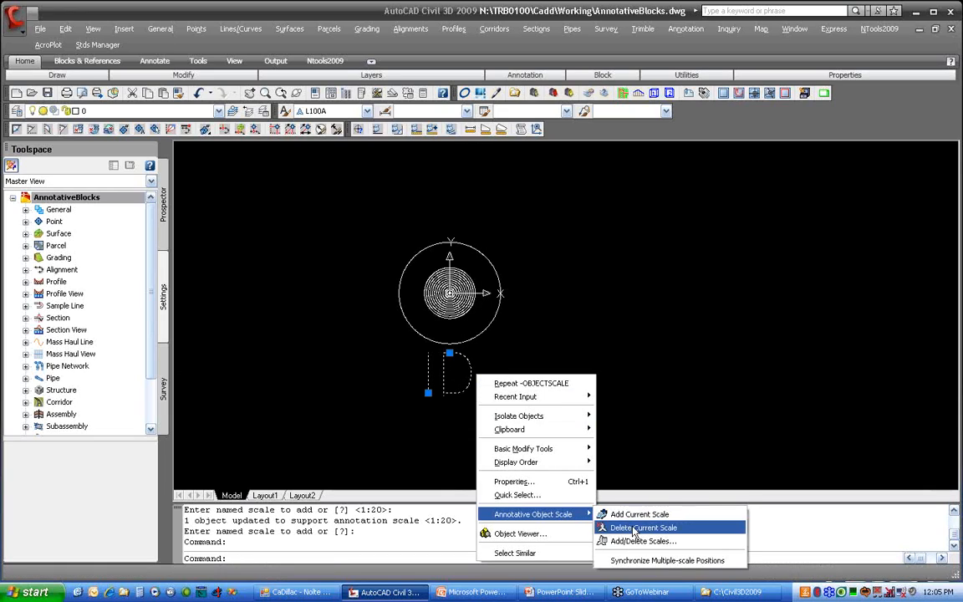
click(634, 432)
click(601, 420)
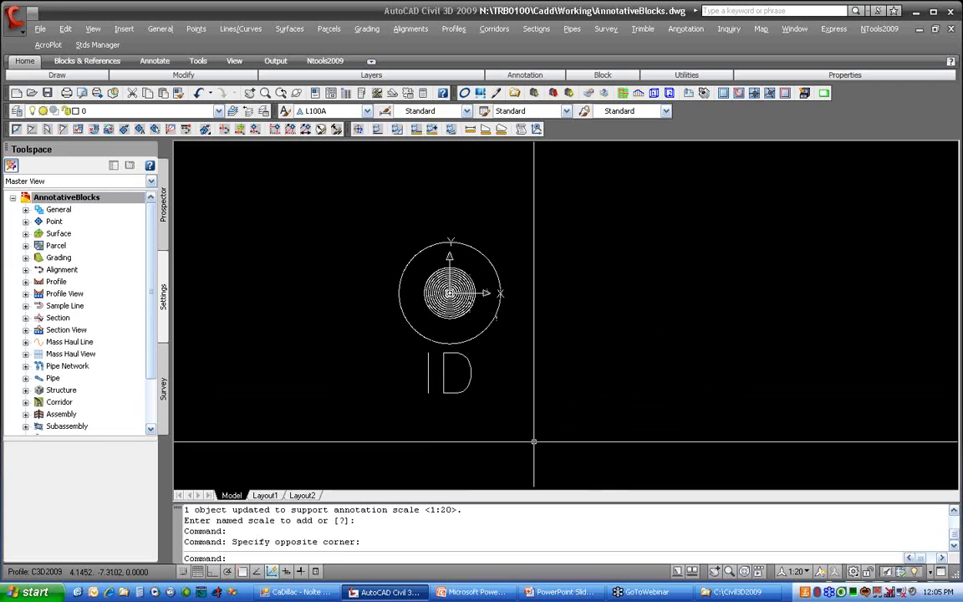
Step: Define a non-annotative block named MARKER2 from the marker circles and ID attribute, with its base point at 0,0,0 and the original objects retained
text(BLOCK)
key(Return)
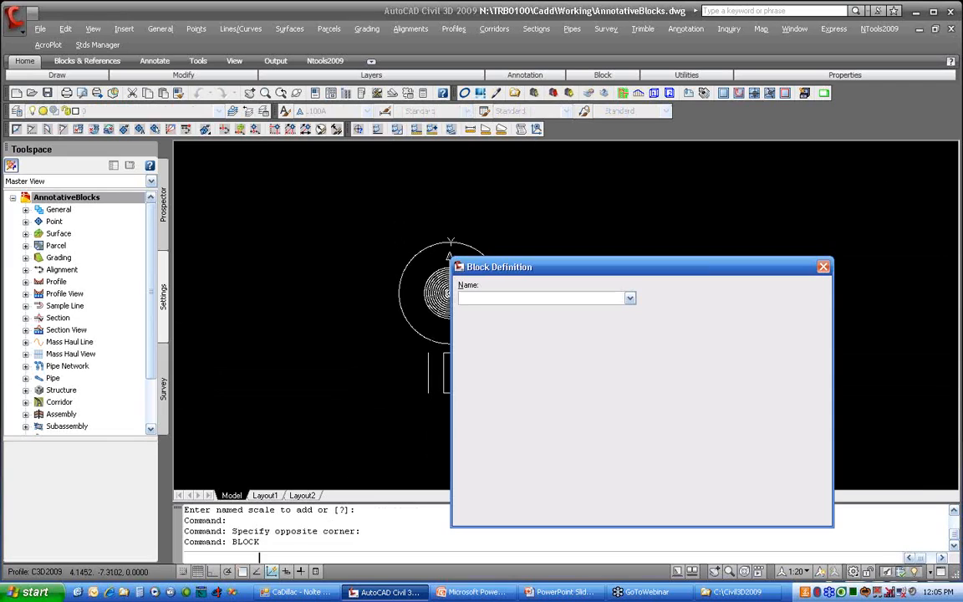
text(MARKER2)
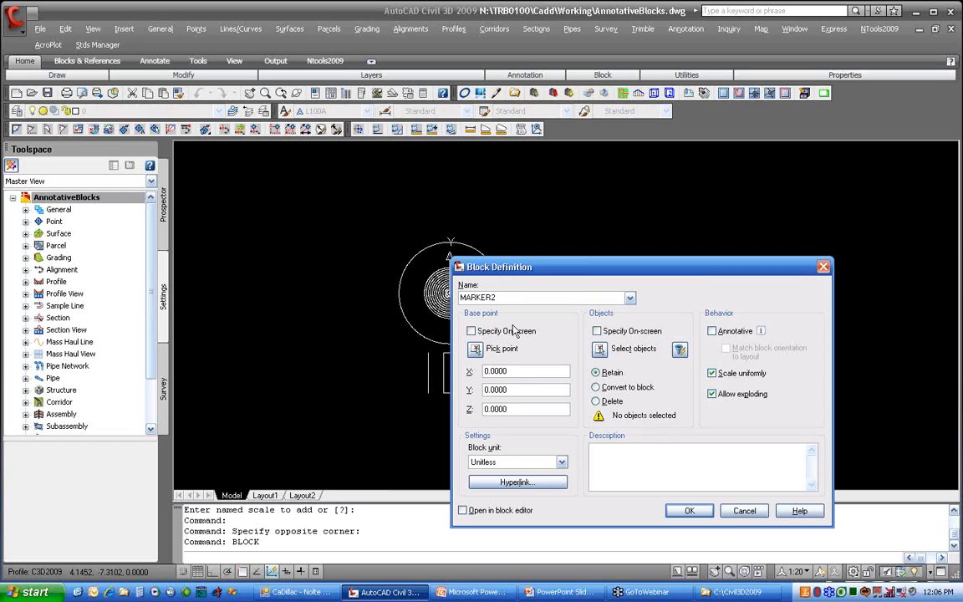
click(600, 350)
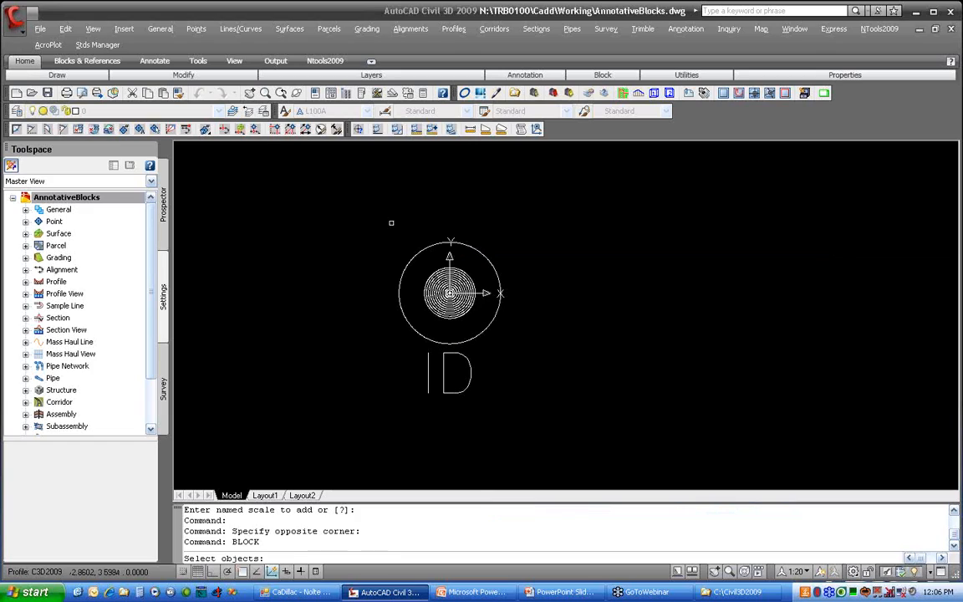
click(390, 222)
click(512, 412)
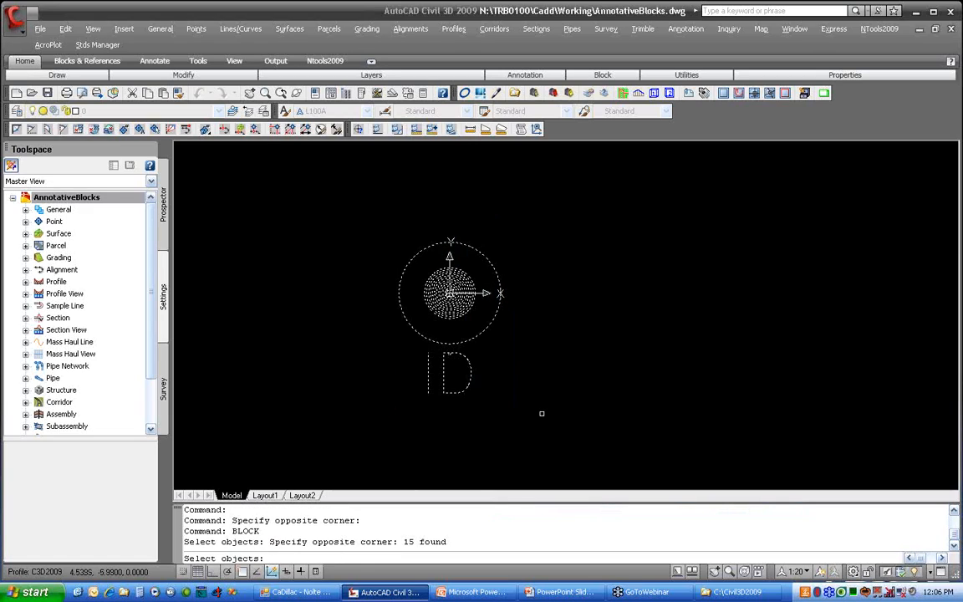
key(Return)
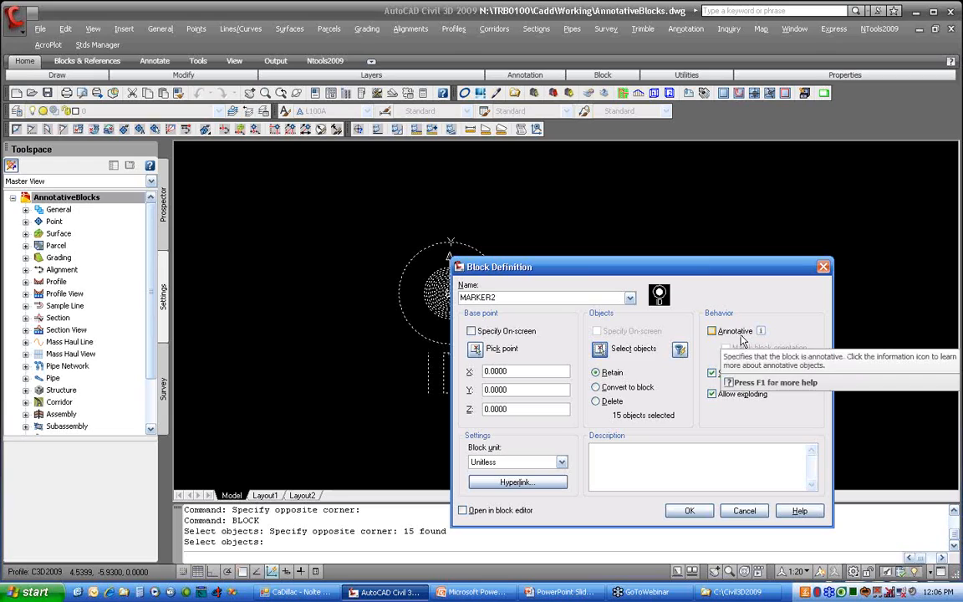
click(689, 512)
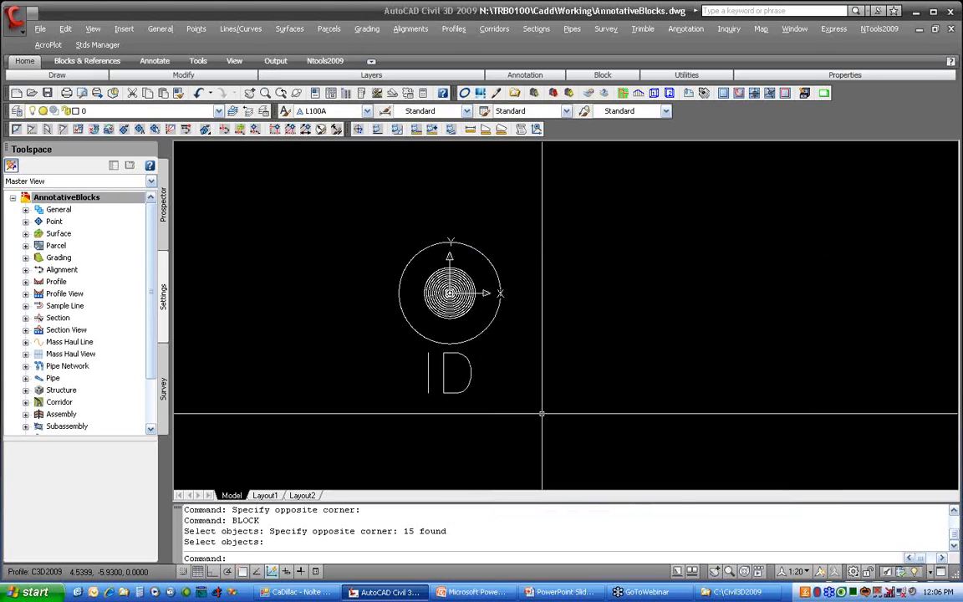
Step: Make ----TX02 the current layer, with the red polyline's unmarked vertices in view
scroll(602, 318, down, 4)
middle_drag(716, 284, 385, 443)
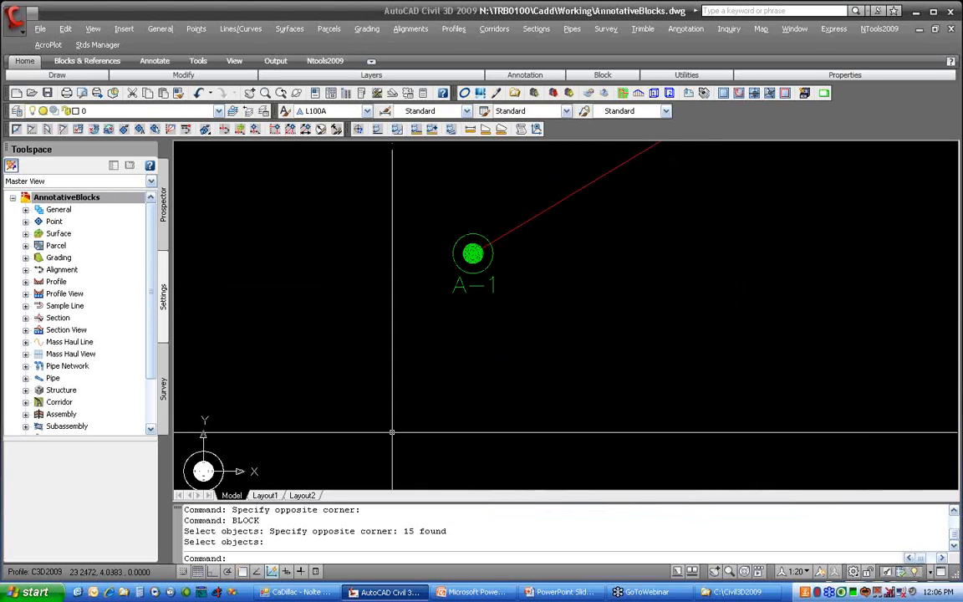
mouse_move(740, 264)
middle_down()
mouse_move(518, 354)
mouse_move(497, 409)
middle_up()
scroll(497, 408, down, 2)
middle_drag(720, 360, 545, 339)
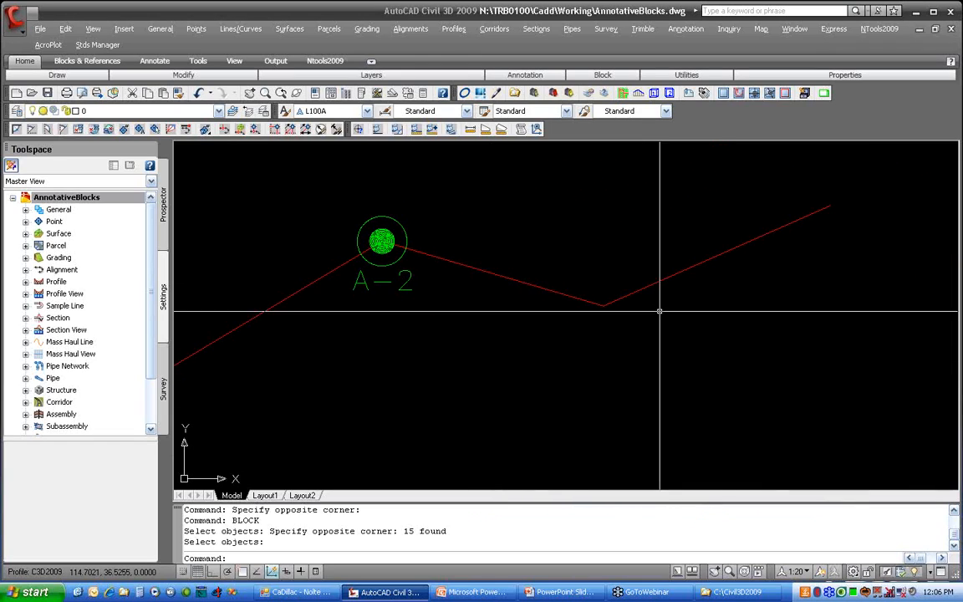
click(219, 111)
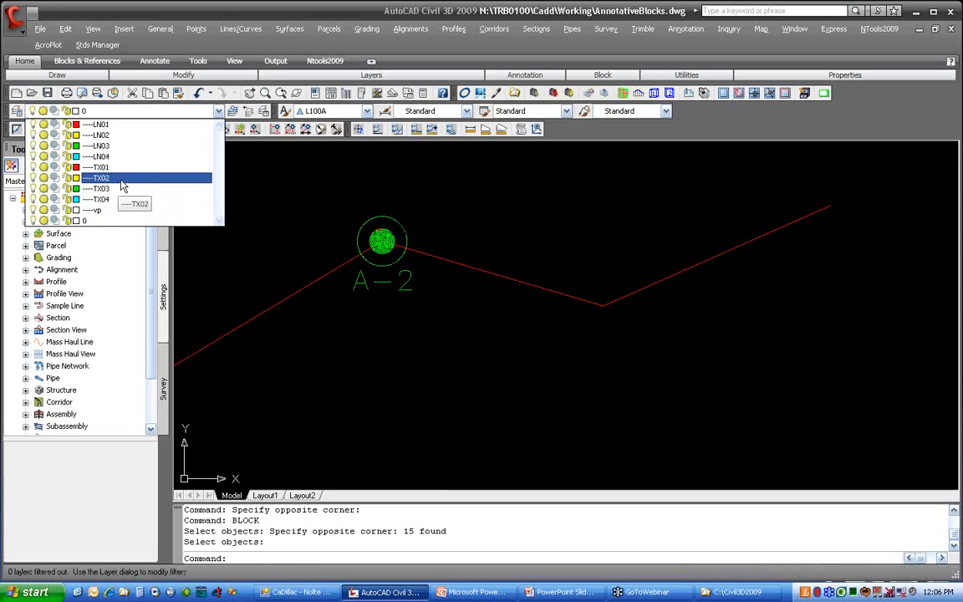
click(120, 180)
Step: Insert the MARKER2 block at the polyline's third vertex with scale 1, rotation 0 and the default ID number B-1
scroll(502, 372, down, 3)
middle_drag(512, 358, 504, 335)
scroll(503, 334, up, 2)
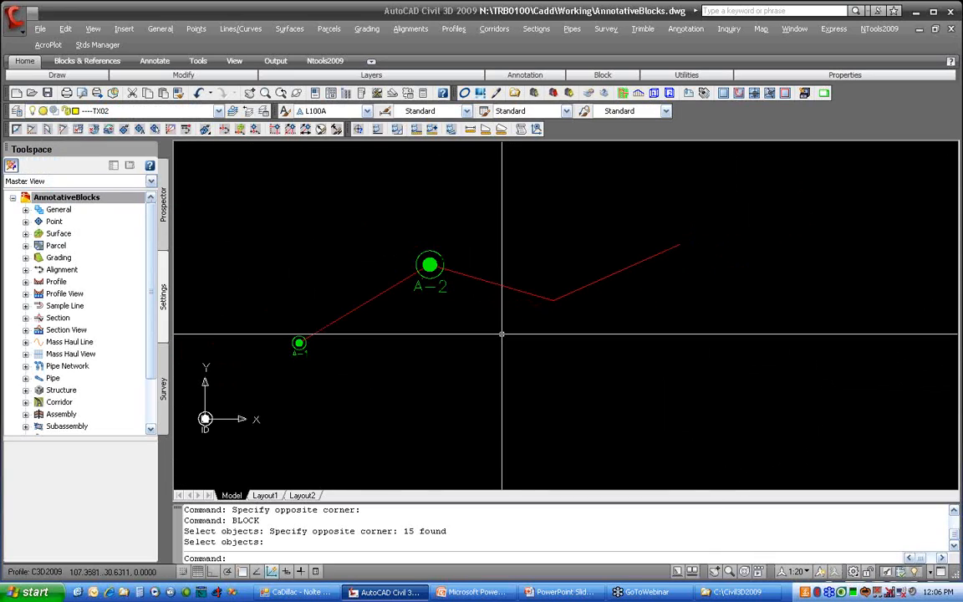
text(i)
key(Return)
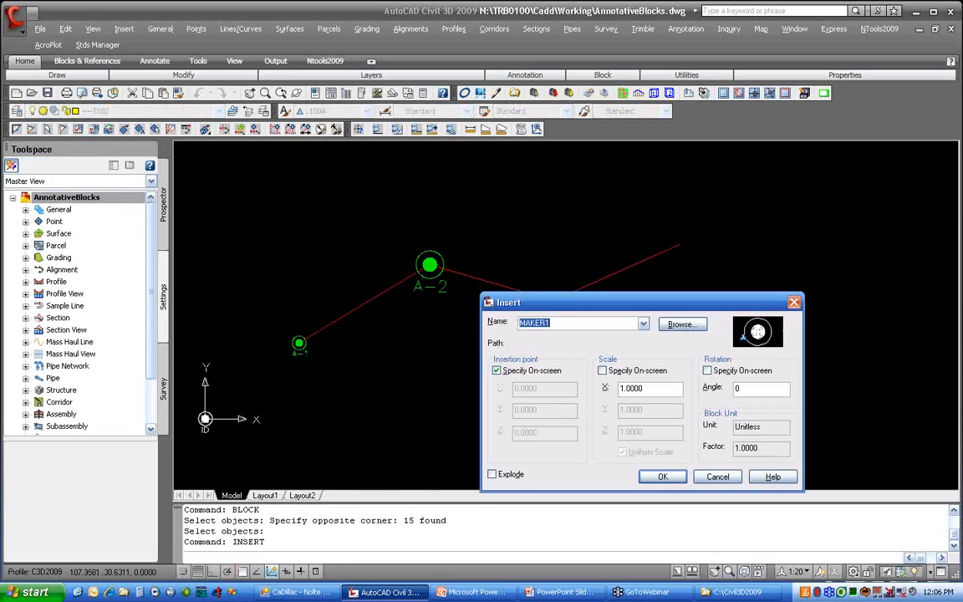
click(643, 324)
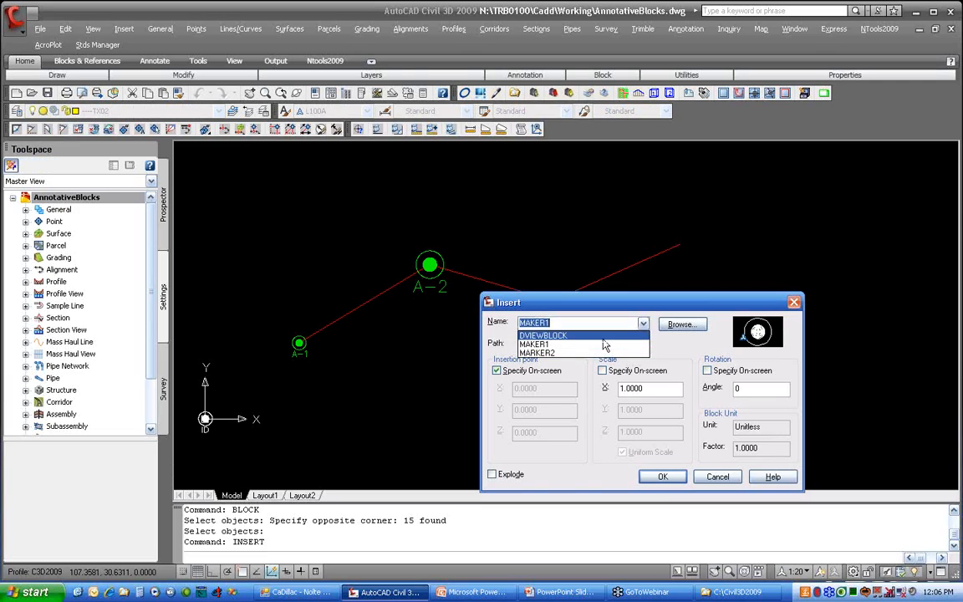
click(546, 353)
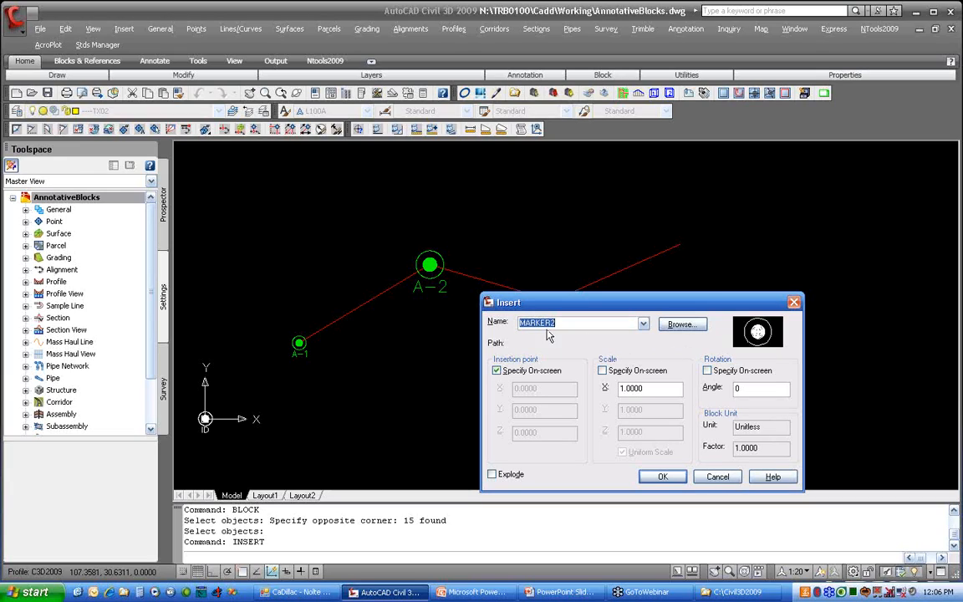
click(666, 478)
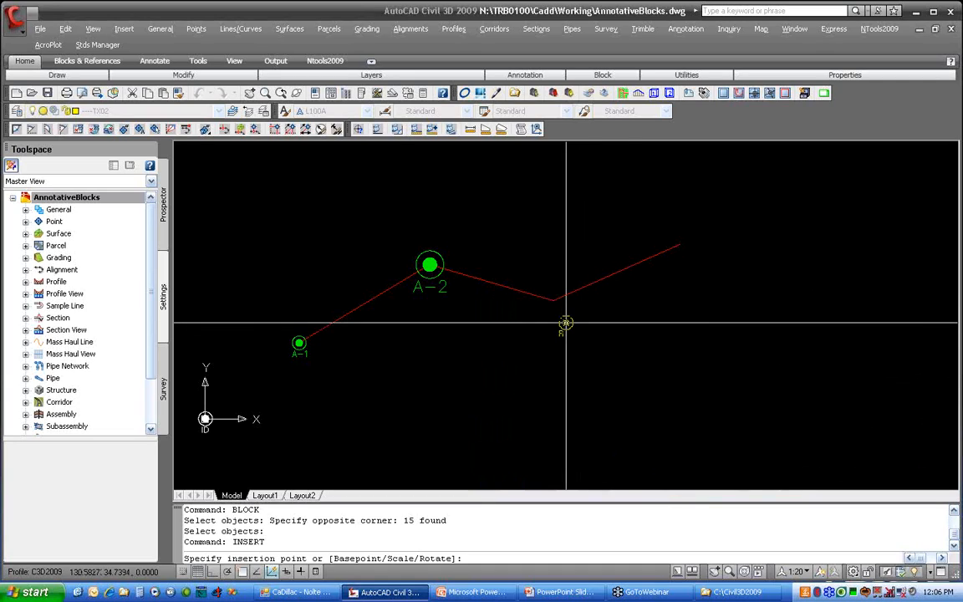
text(END)
key(Return)
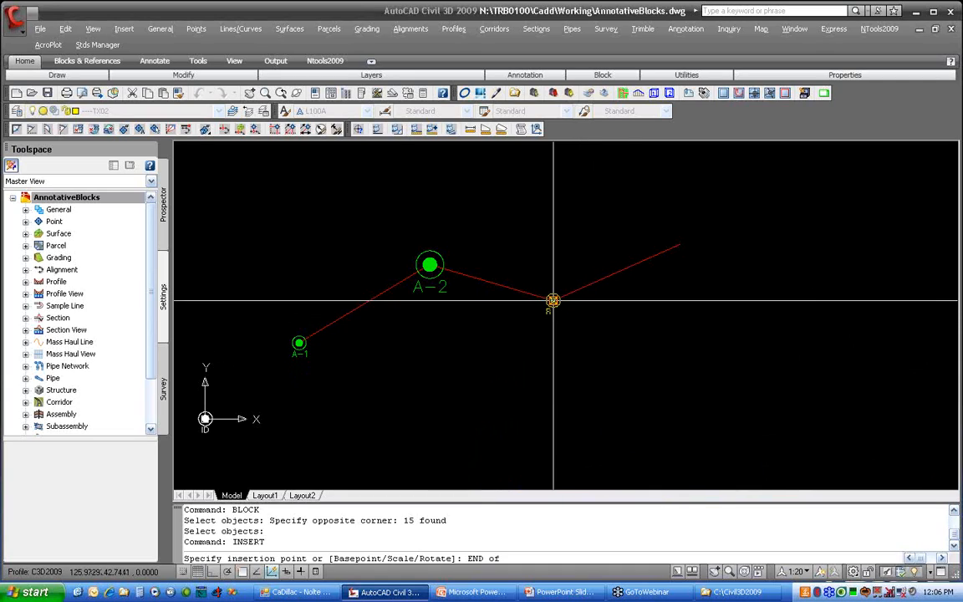
click(553, 300)
key(Return)
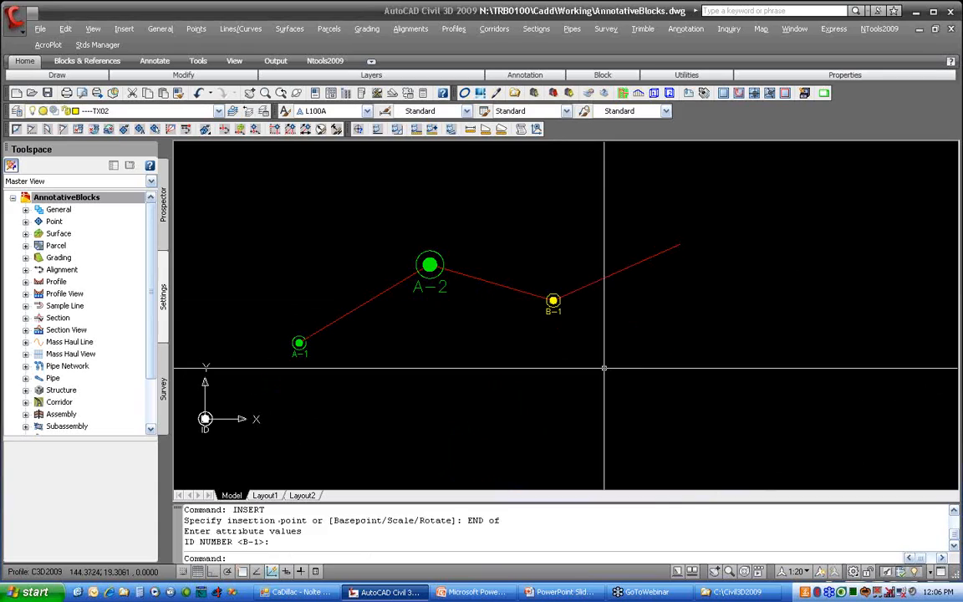
Step: Turn off annotation visibility for all scales so only annotative objects supporting the current scale are displayed
scroll(553, 300, up, 3)
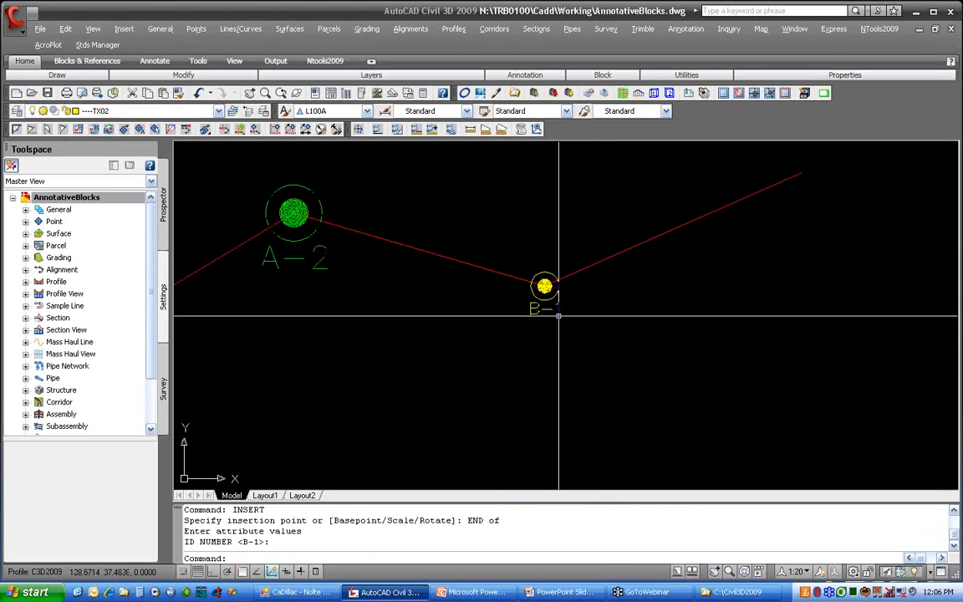
scroll(599, 334, down, 2)
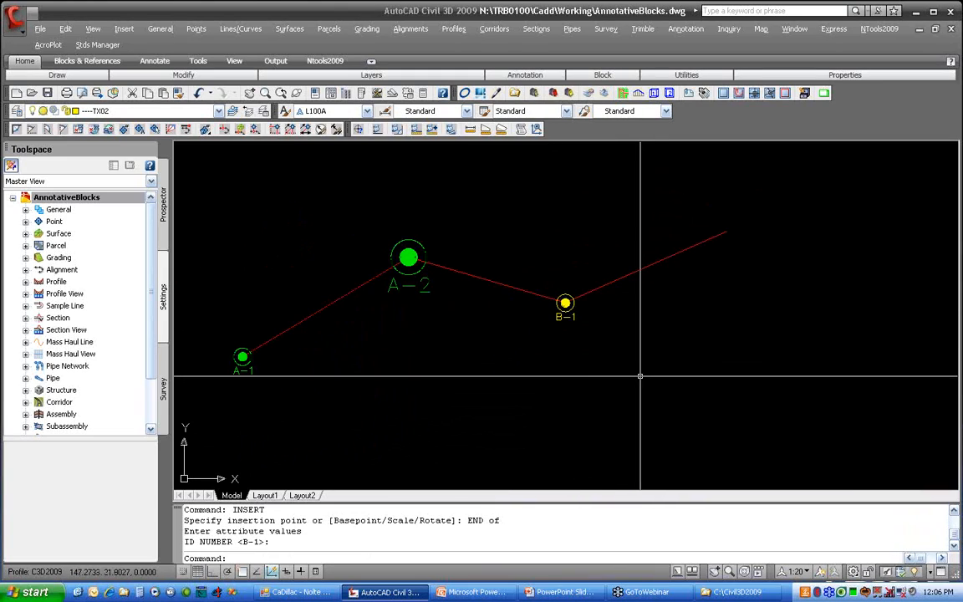
click(820, 571)
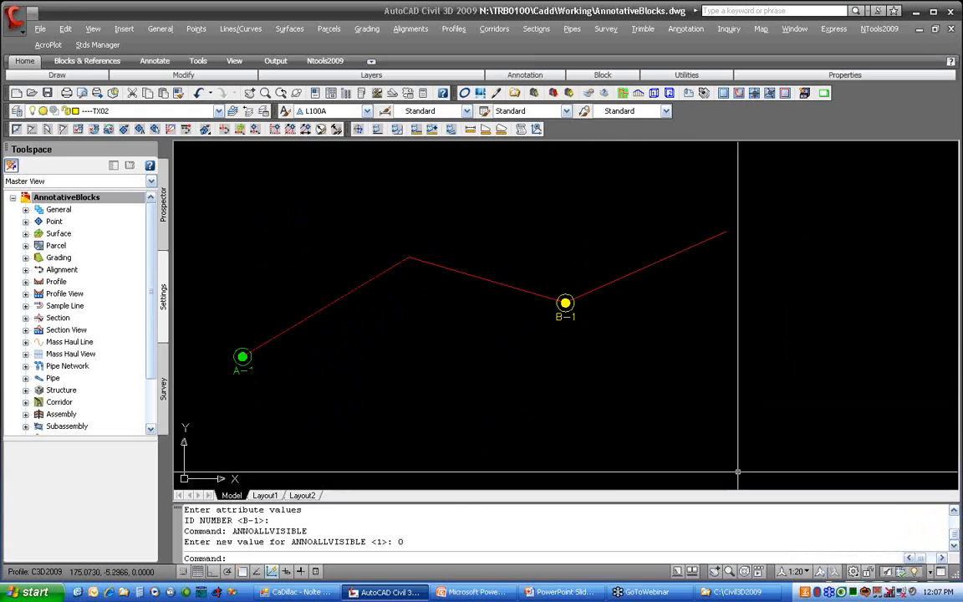
Step: Cycle the annotation scale through 1:10, 1:20 and 1:40 to compare the MAKER1 and MARKER2 blocks, leaving 1:40 current
click(808, 572)
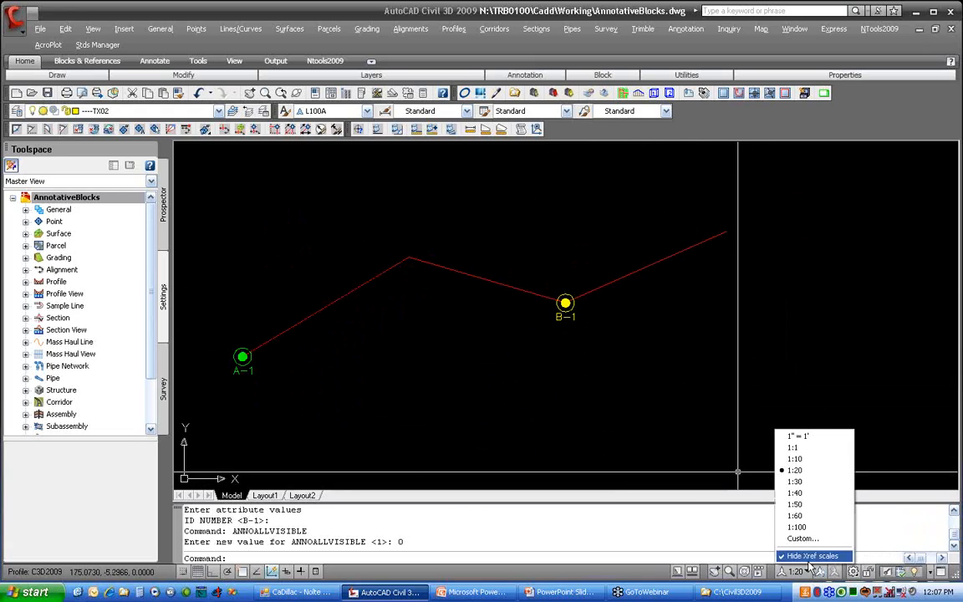
click(797, 459)
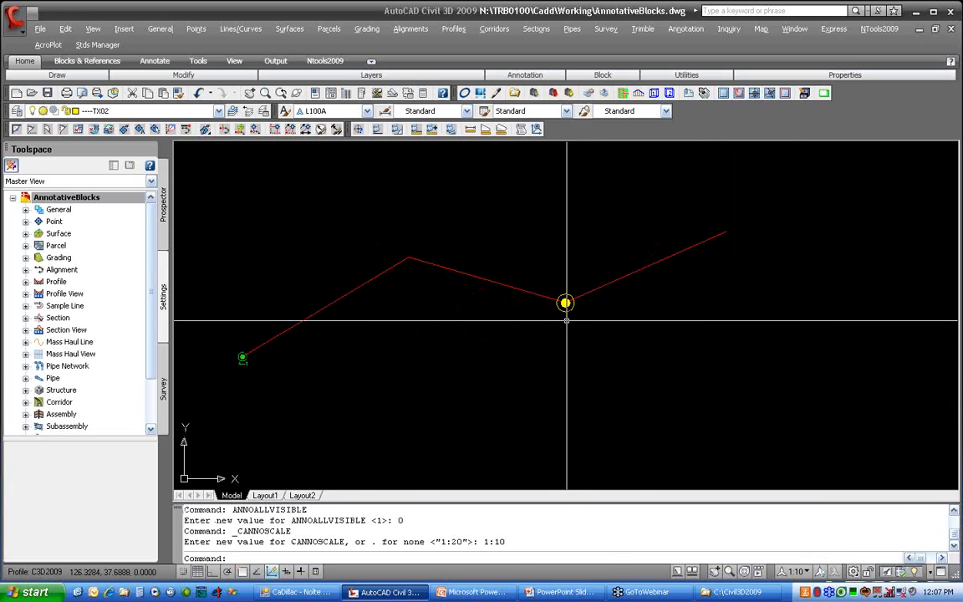
click(806, 572)
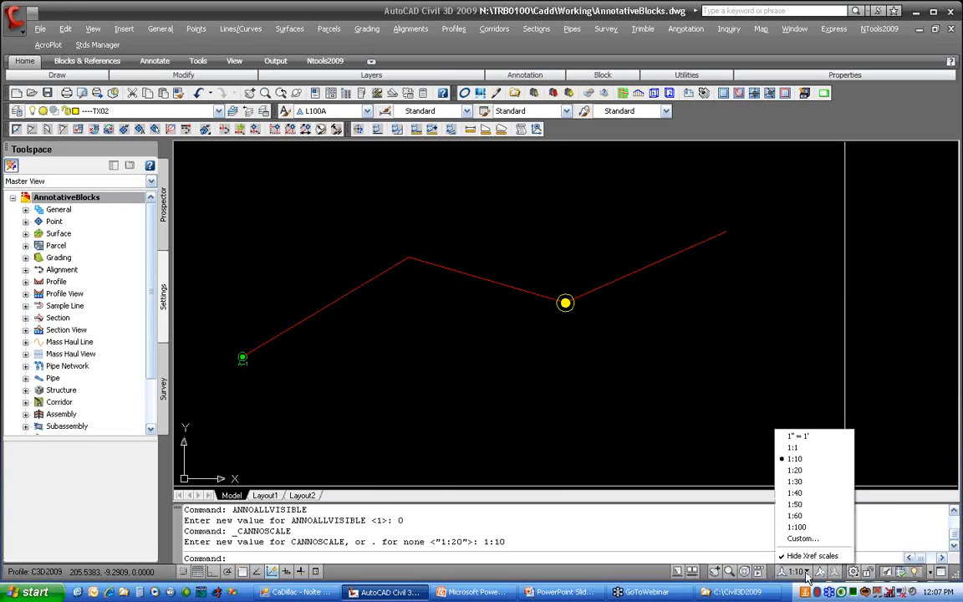
click(795, 470)
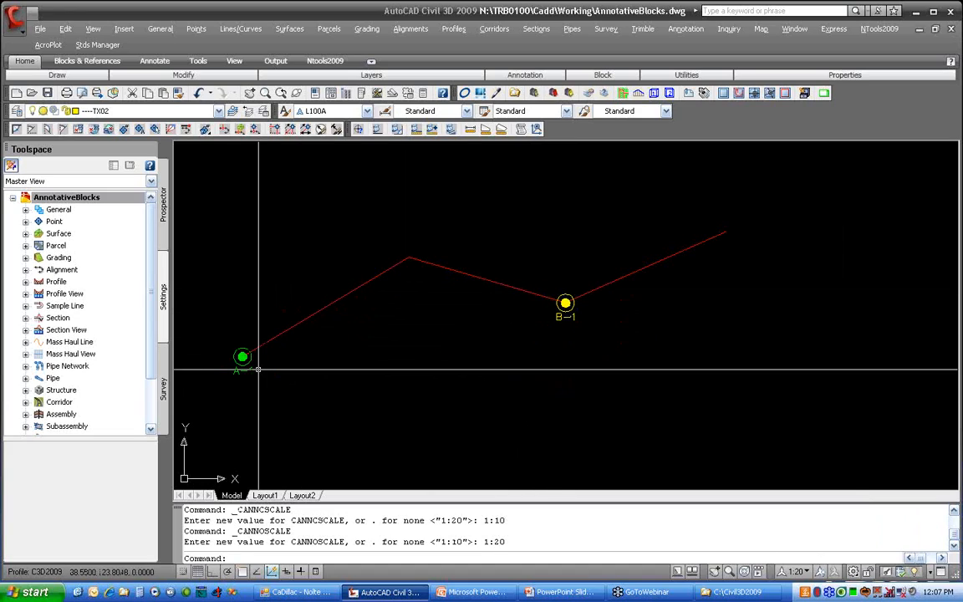
mouse_move(254, 366)
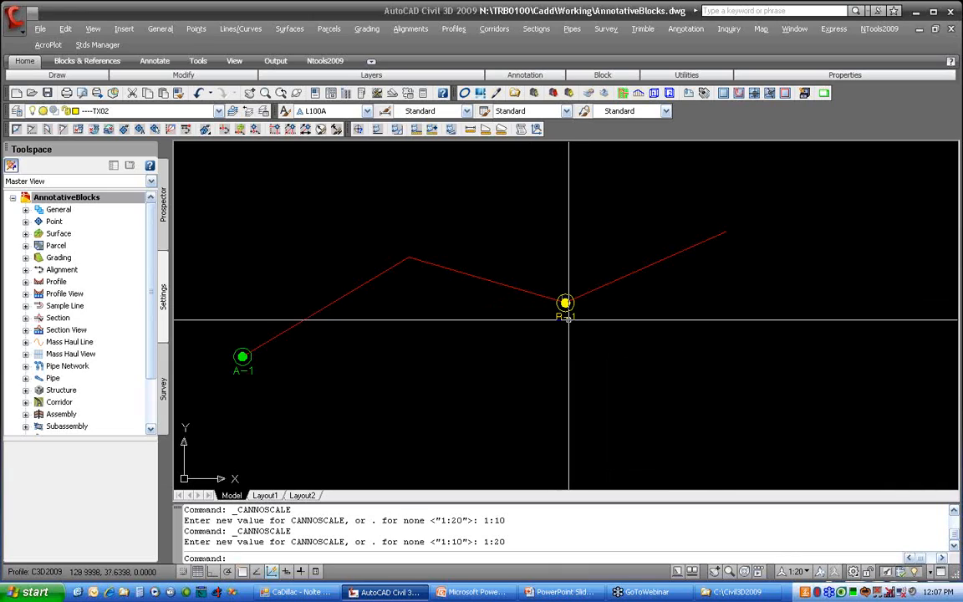
click(796, 571)
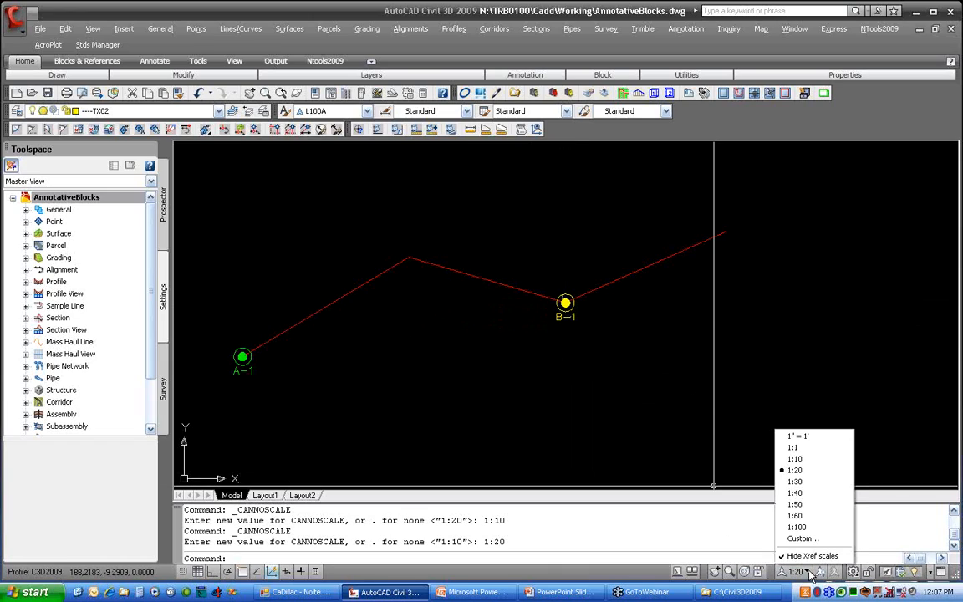
click(798, 494)
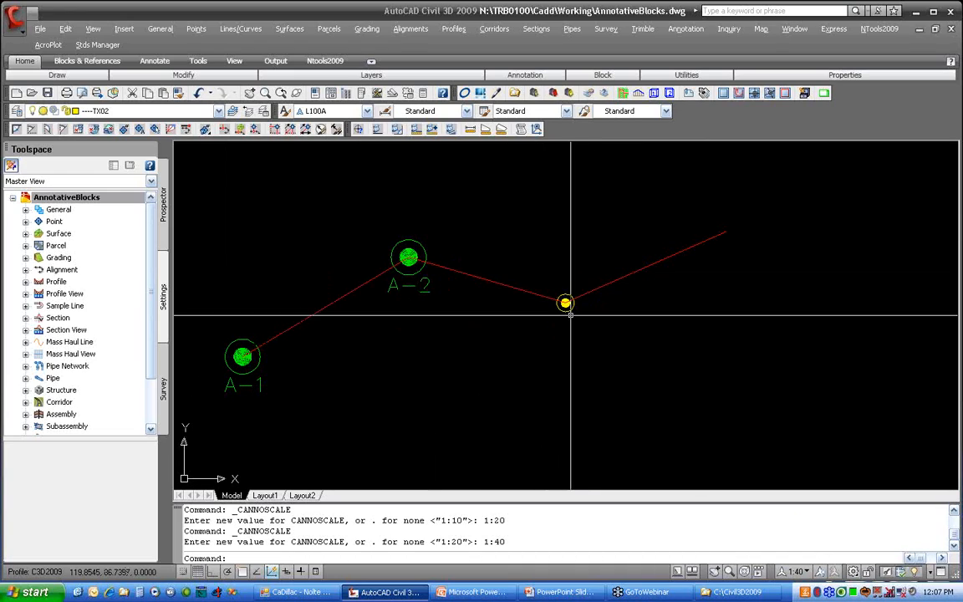
Step: Check the annotative object scale options of the yellow MARKER2 block, and clear the selection without changing its scales
click(569, 304)
right_click(574, 309)
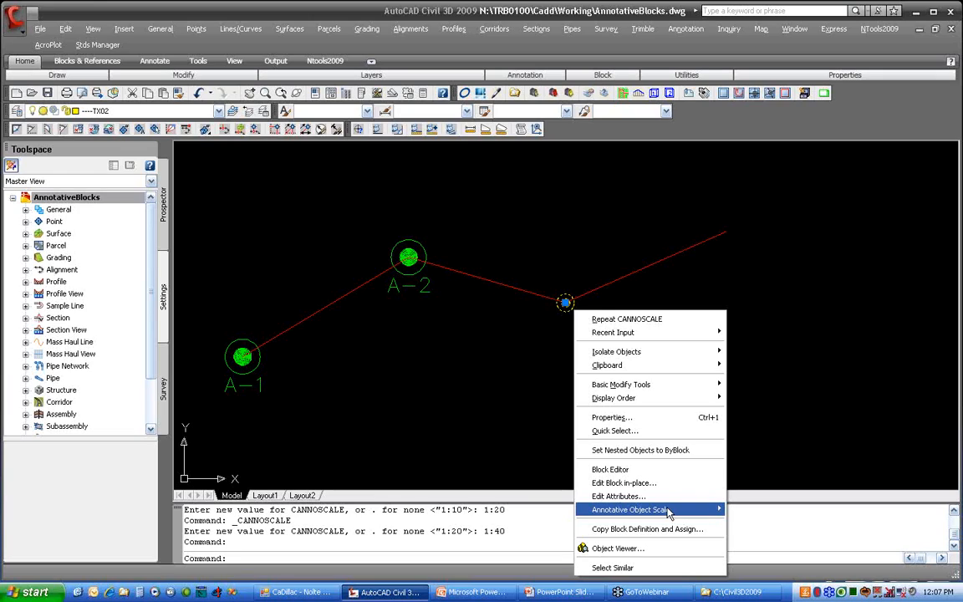
click(777, 405)
click(711, 367)
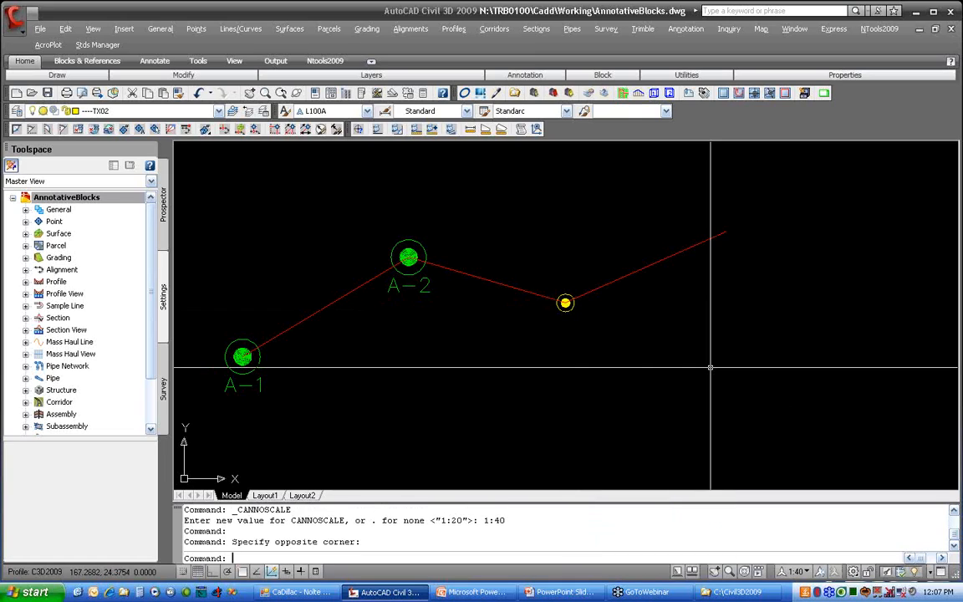
key(Escape)
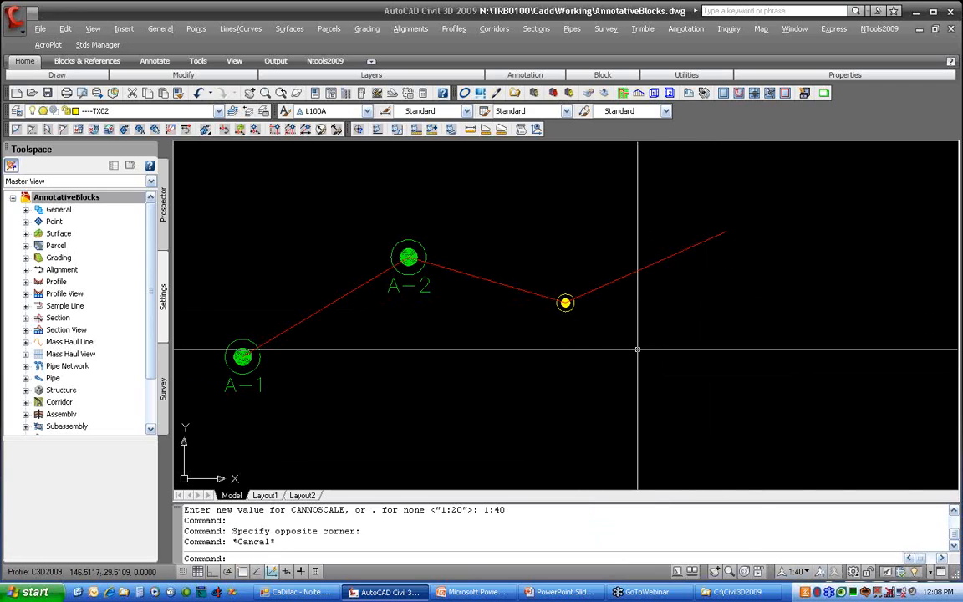
Step: Insert another MARKER2 block at the polyline's unmarked endpoint with scale 1 and rotation 0
text(INSERT)
key(Return)
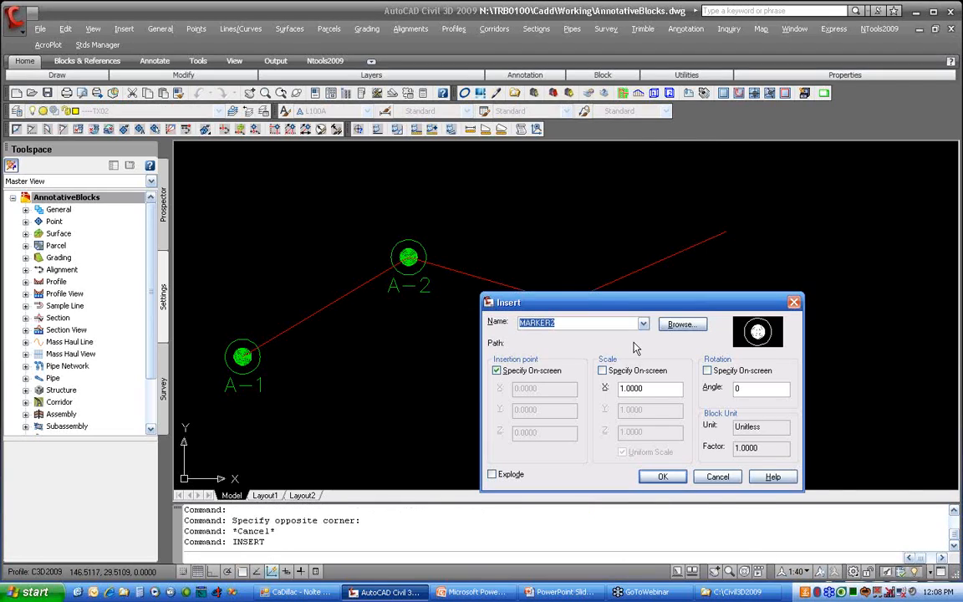
click(665, 479)
text(EN)
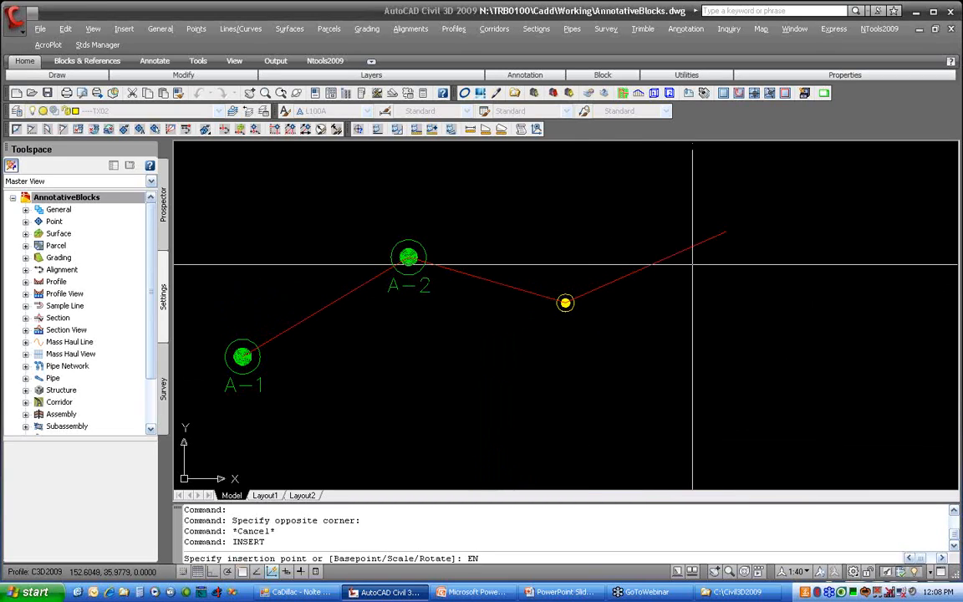
text(D)
key(Return)
click(692, 251)
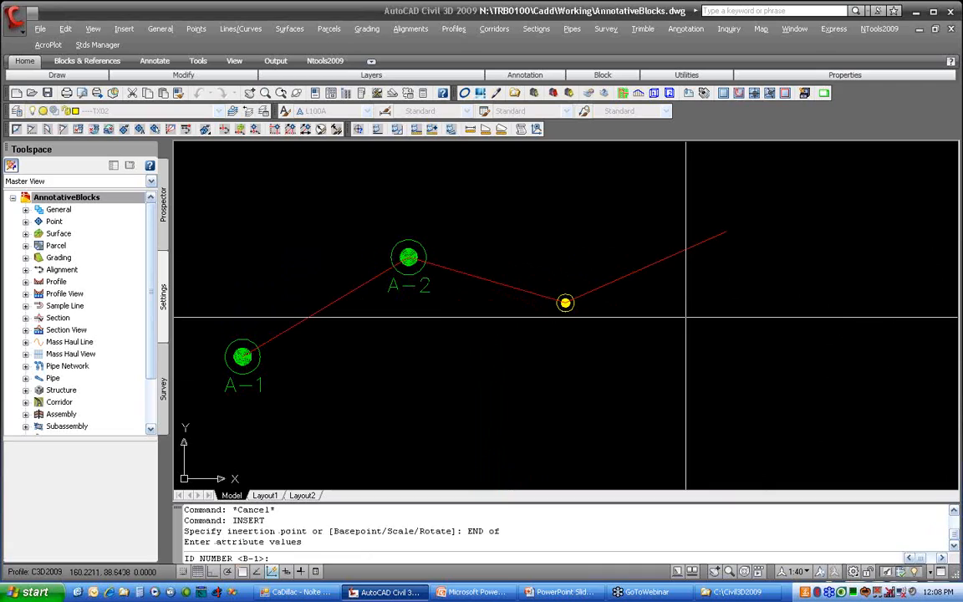
Step: Accept B-1 as the ID number for the block at the red line's right end and set the annotation scale to 1:20
key(Return)
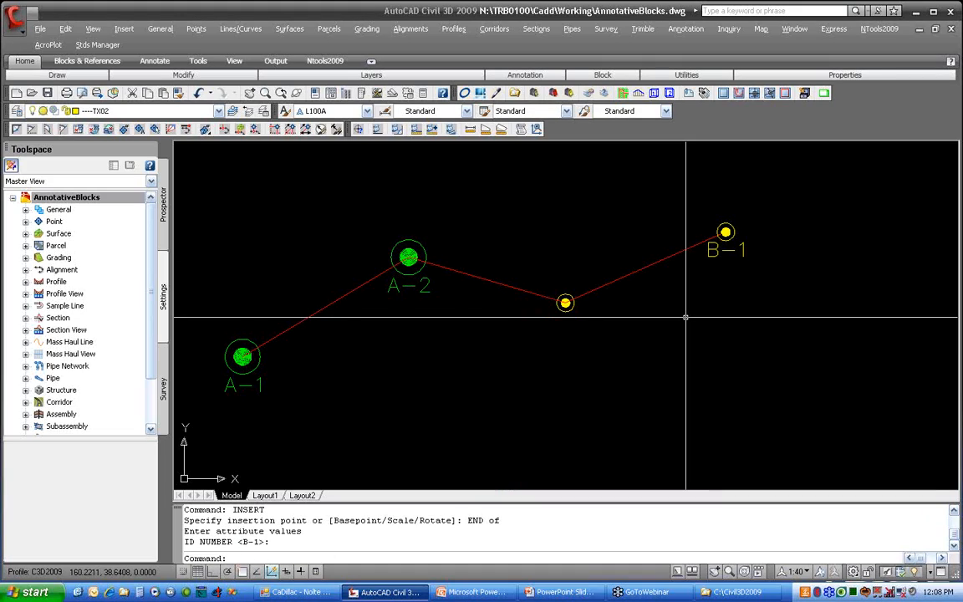
click(796, 571)
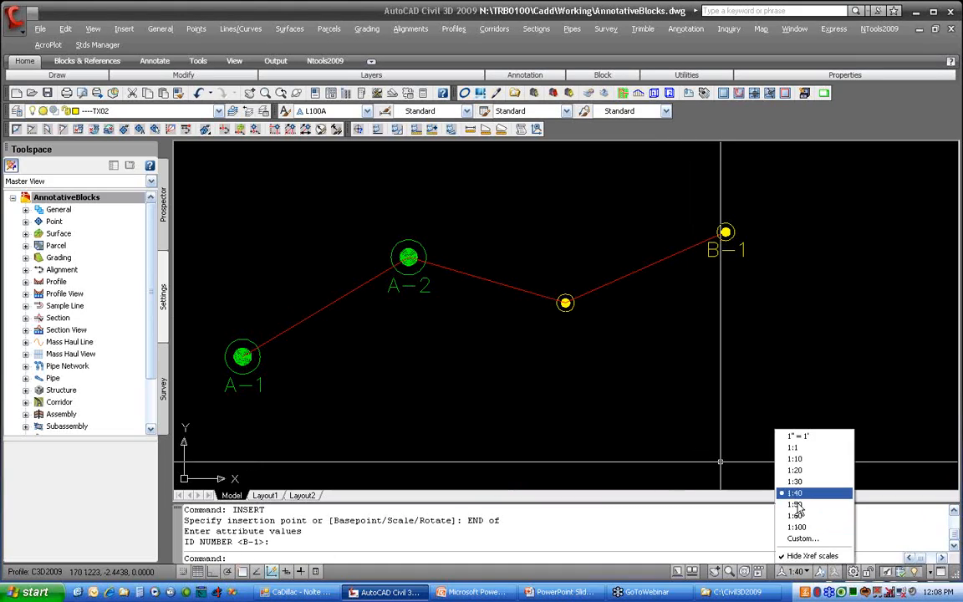
click(795, 470)
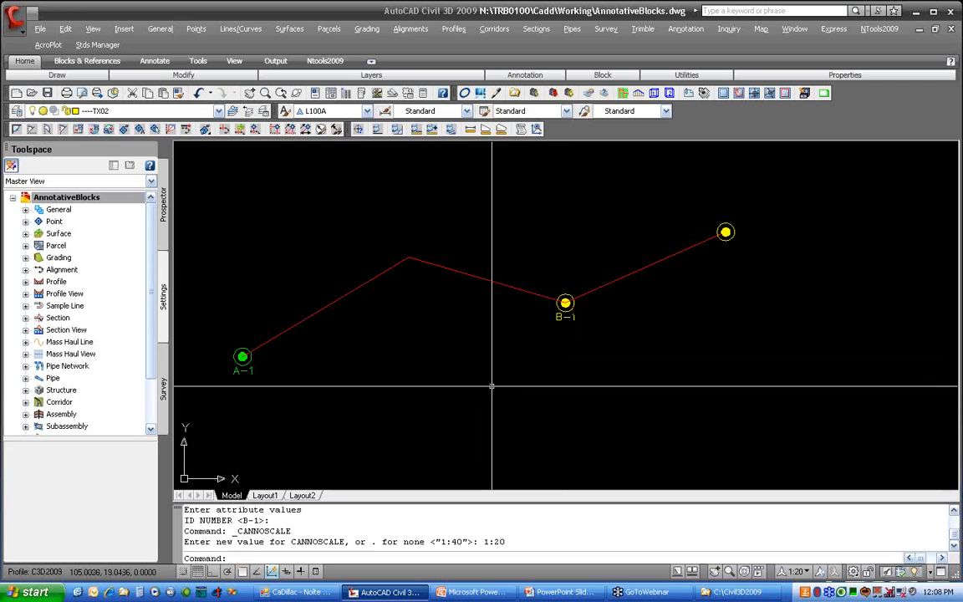
Step: Set the annotation scale to 1:1 and check the marker's outer circle at the origin by selecting and deselecting it
click(806, 572)
click(725, 405)
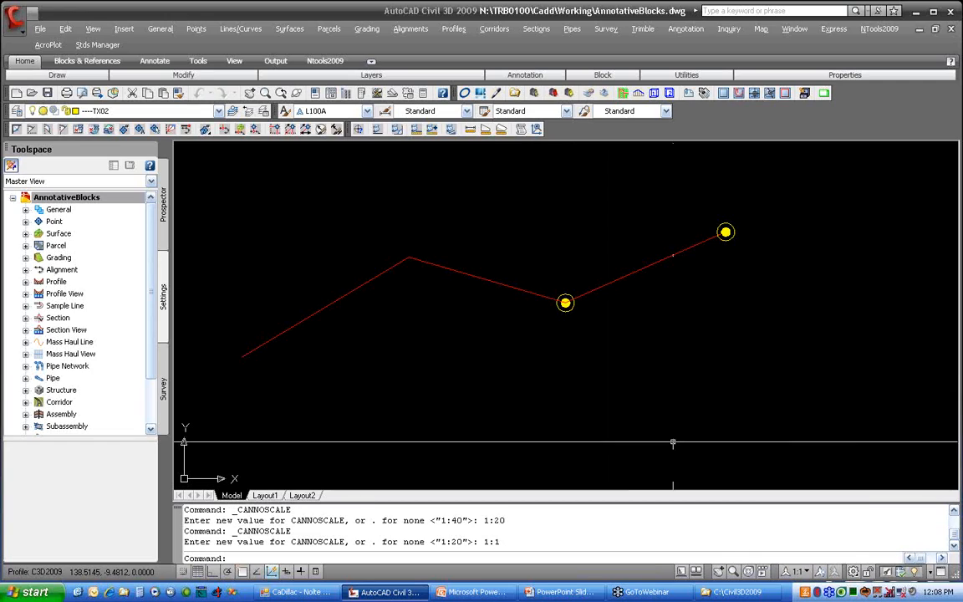
scroll(447, 405, down, 1)
scroll(448, 405, down, 8)
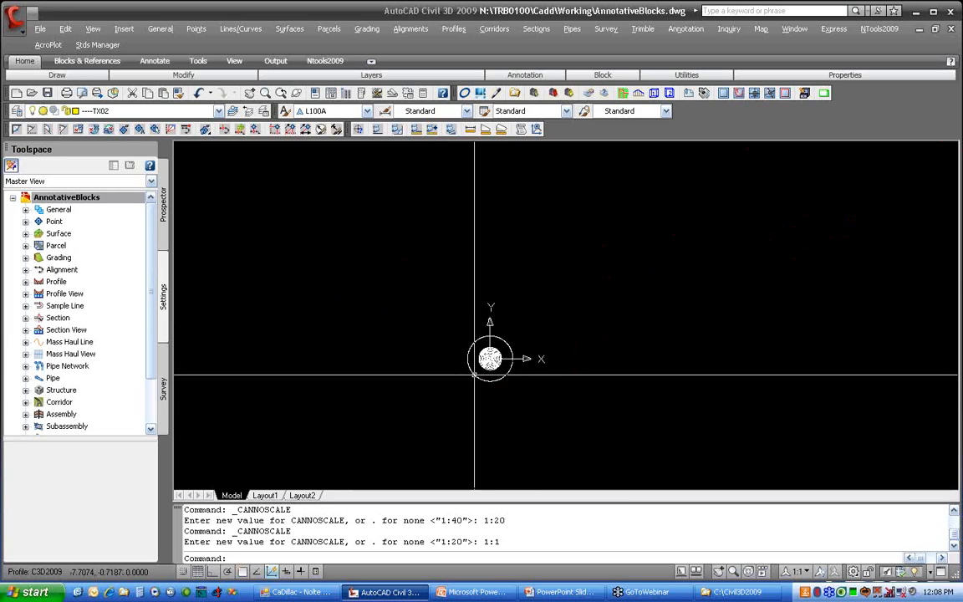
click(576, 367)
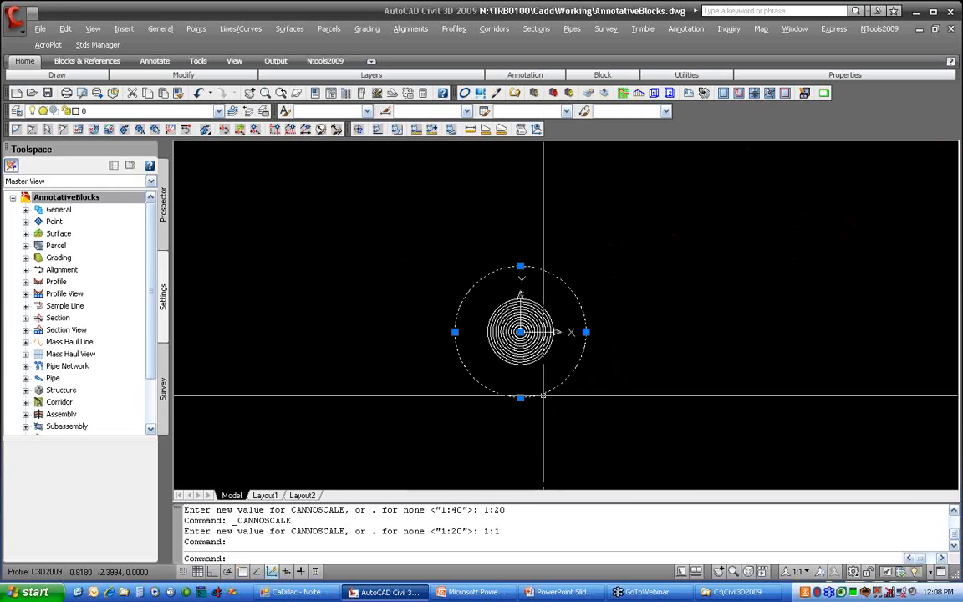
key(Escape)
key(Escape)
Step: Set ANNOALLVISIBLE to 1 and erase the ID attribute below the marker circles
text(ANNOALLVISIBLE)
key(Return)
text(1)
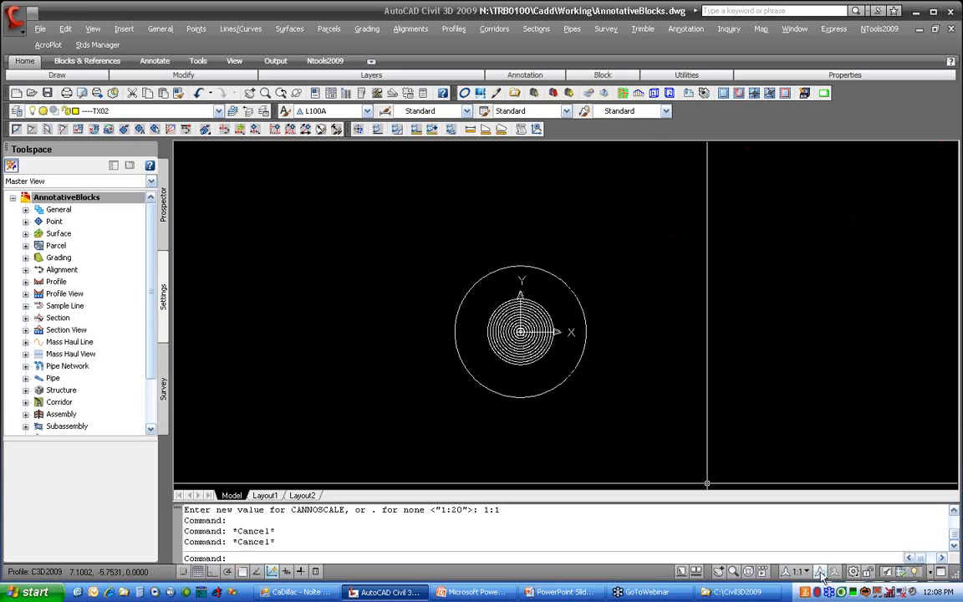
key(Return)
click(521, 410)
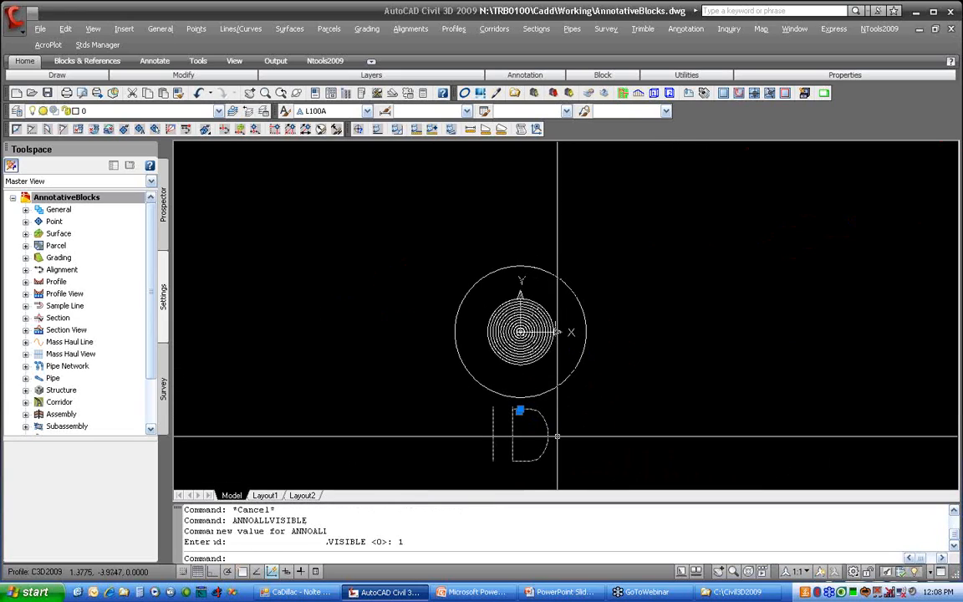
text(E)
key(Return)
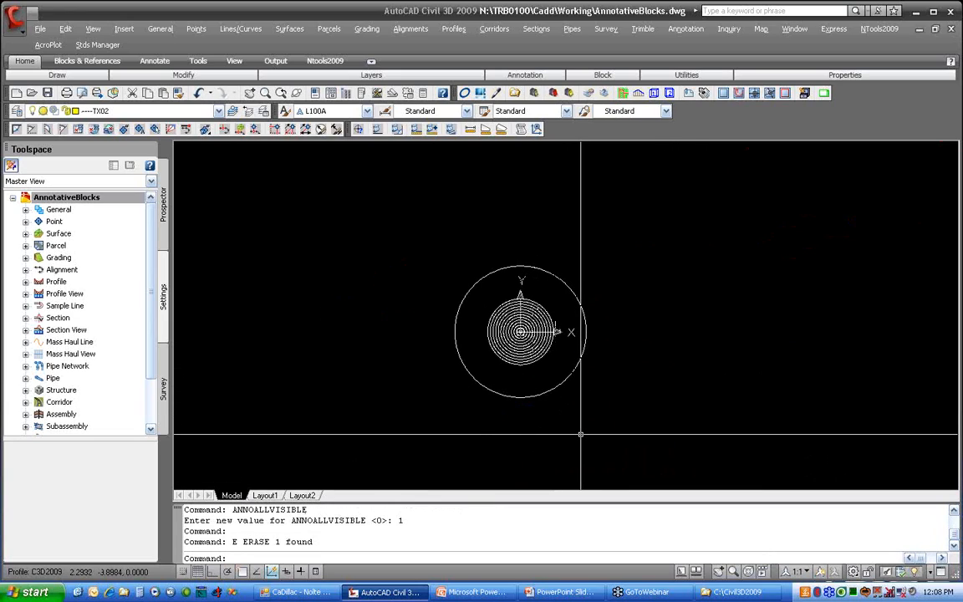
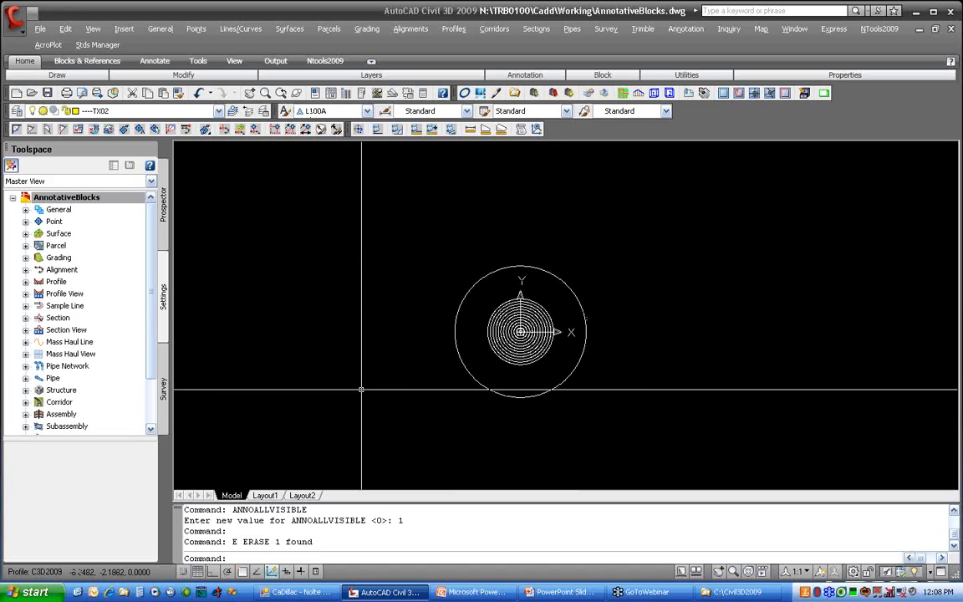
Step: Start a single-line annotative text with the annotation scale set to 1:20
text(DT)
key(Return)
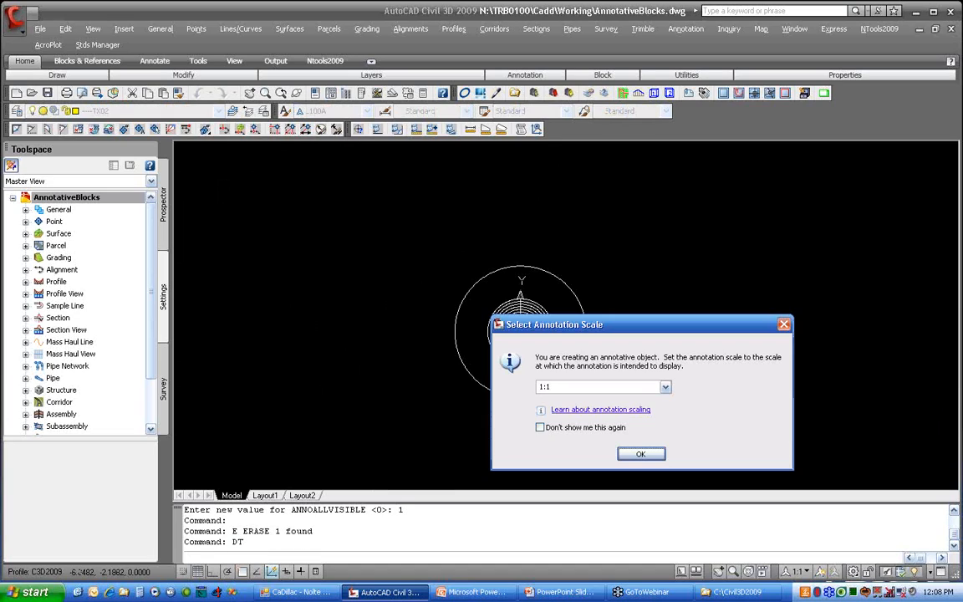
click(667, 388)
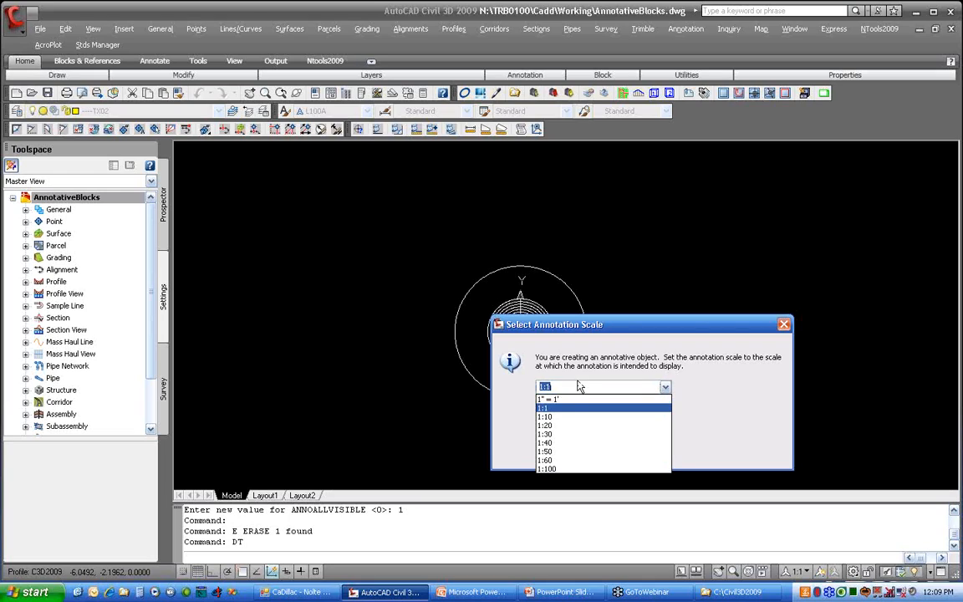
click(552, 427)
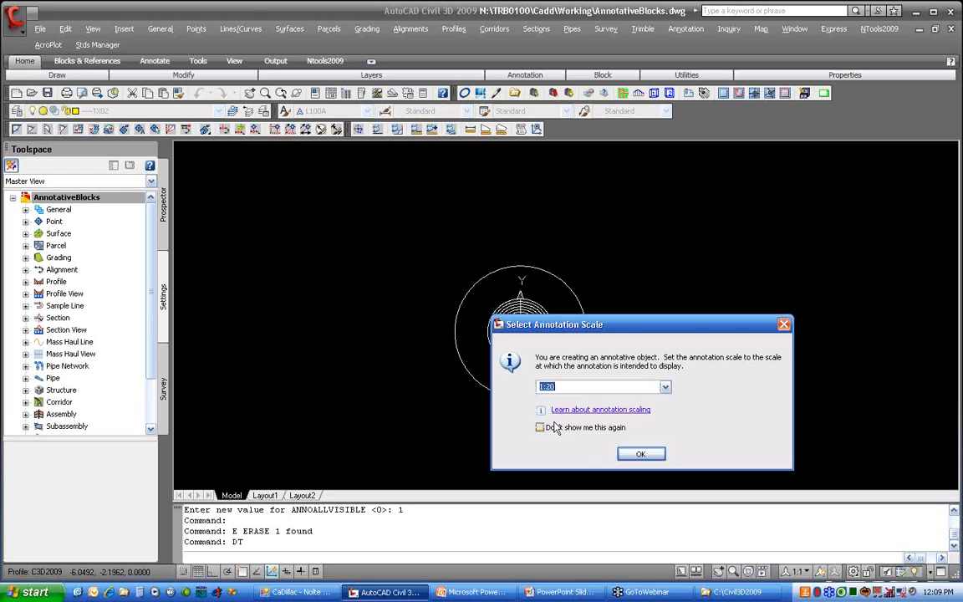
click(642, 455)
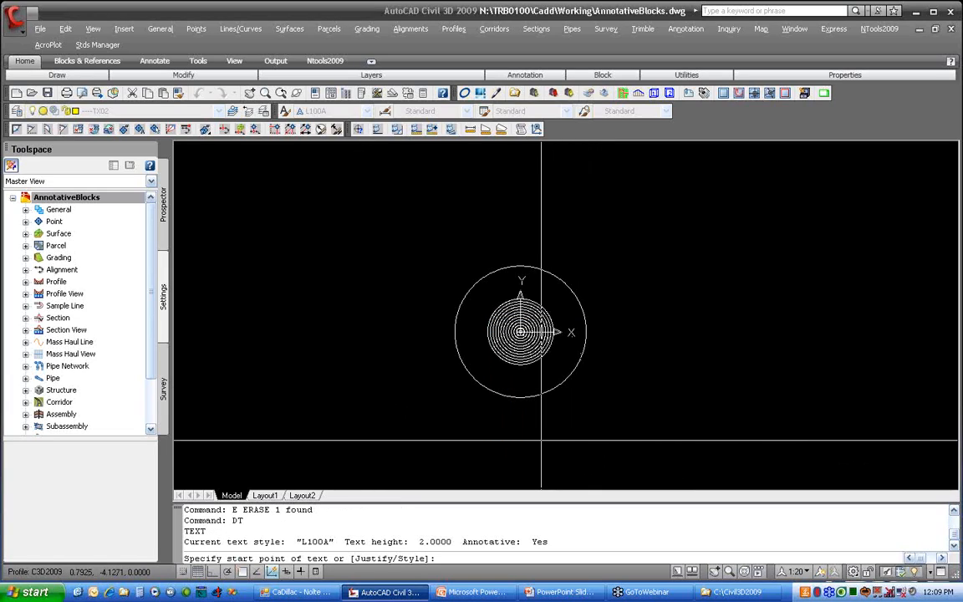
Step: Place the text MARKER1 with top-center justification and 0 rotation, centred just below the outer circle
text(J)
key(Return)
text(TC)
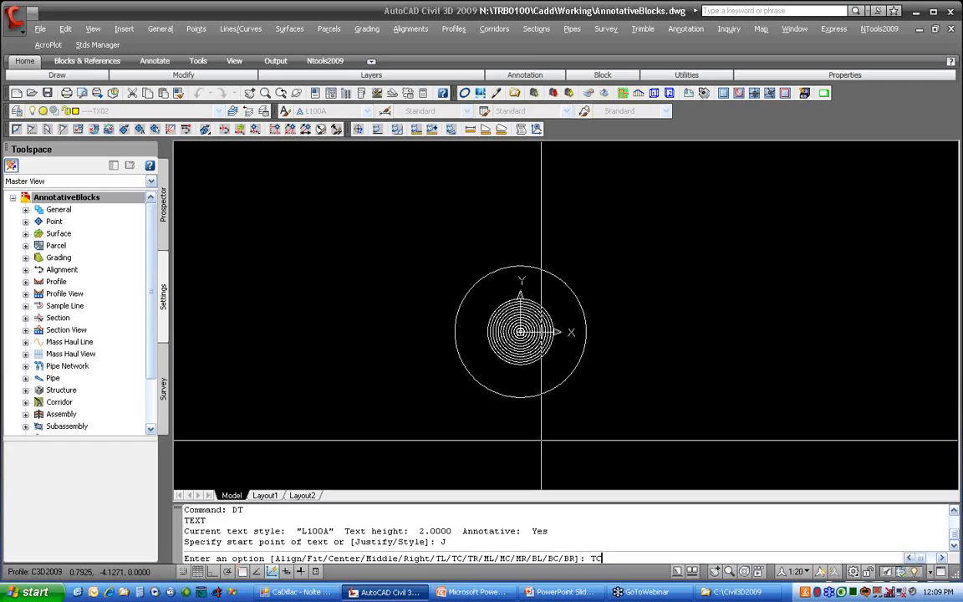
key(Return)
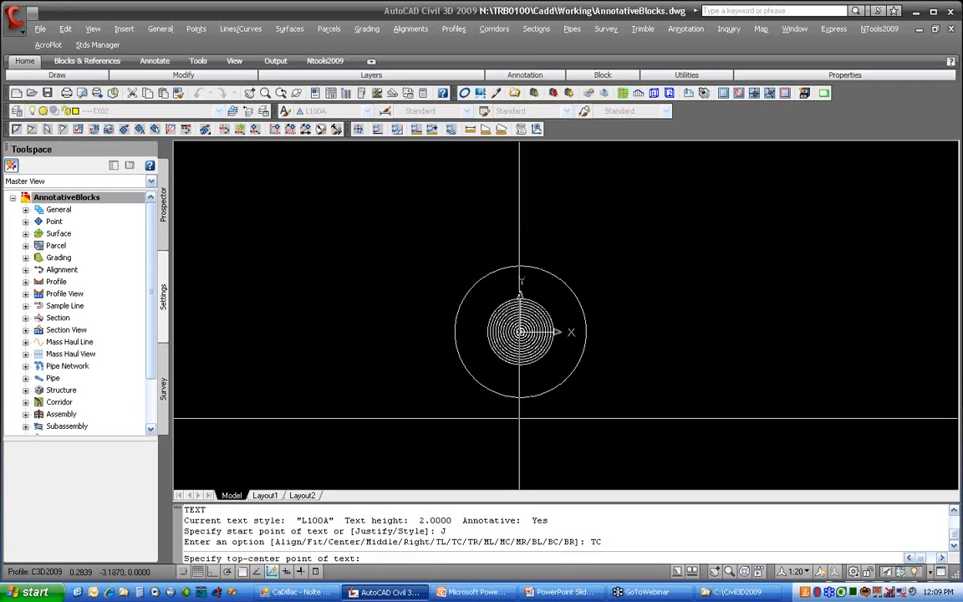
click(521, 418)
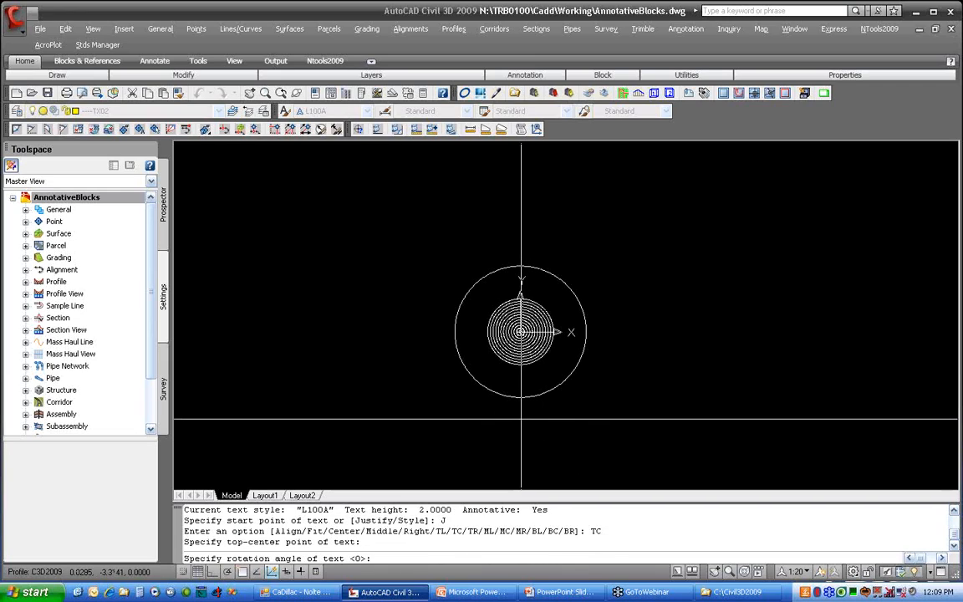
key(Return)
text(MA)
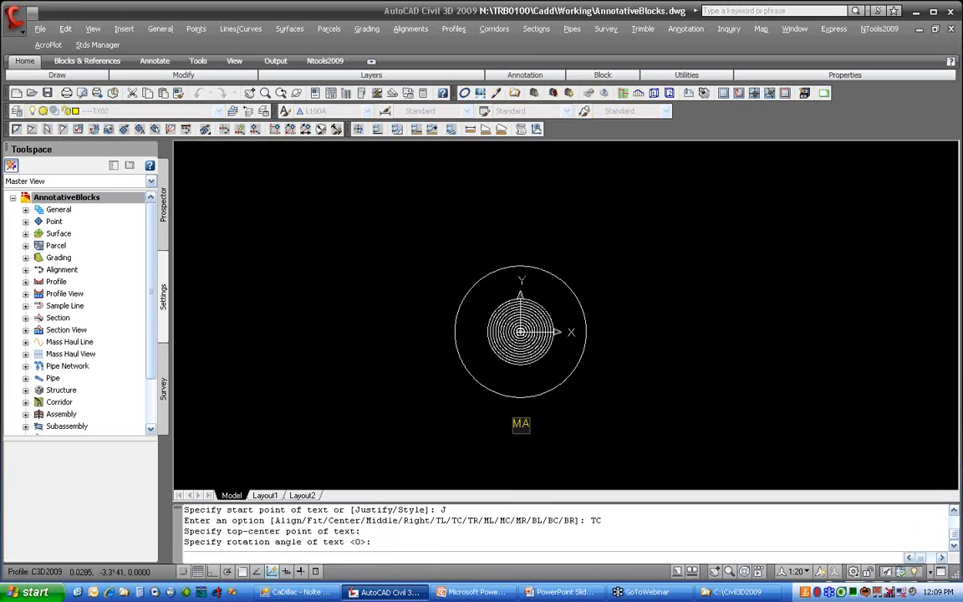
text(RKER)
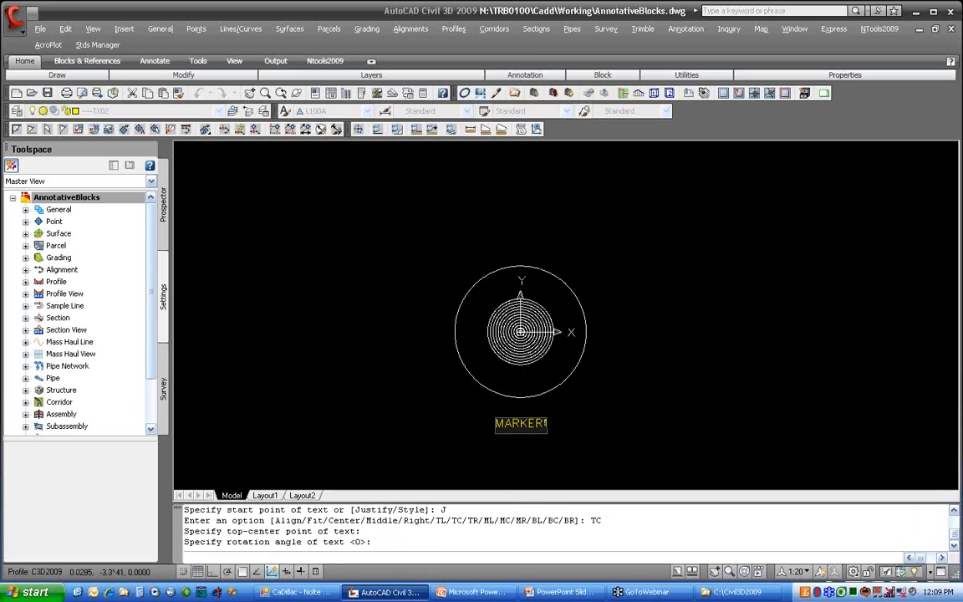
key(Return)
key(Return)
Step: Move the MARKER1 text to layer 0
scroll(530, 440, up, 6)
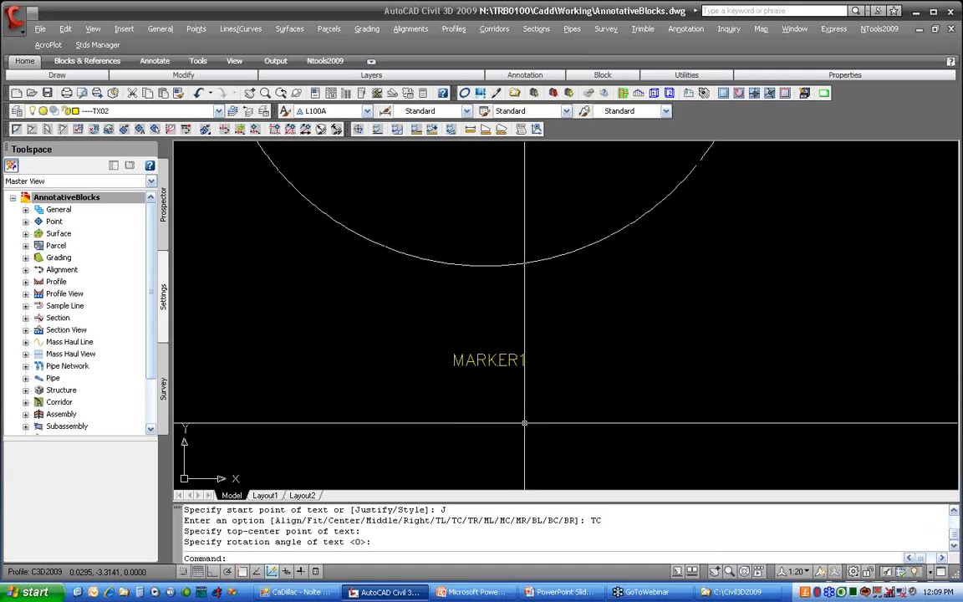
click(506, 359)
click(490, 365)
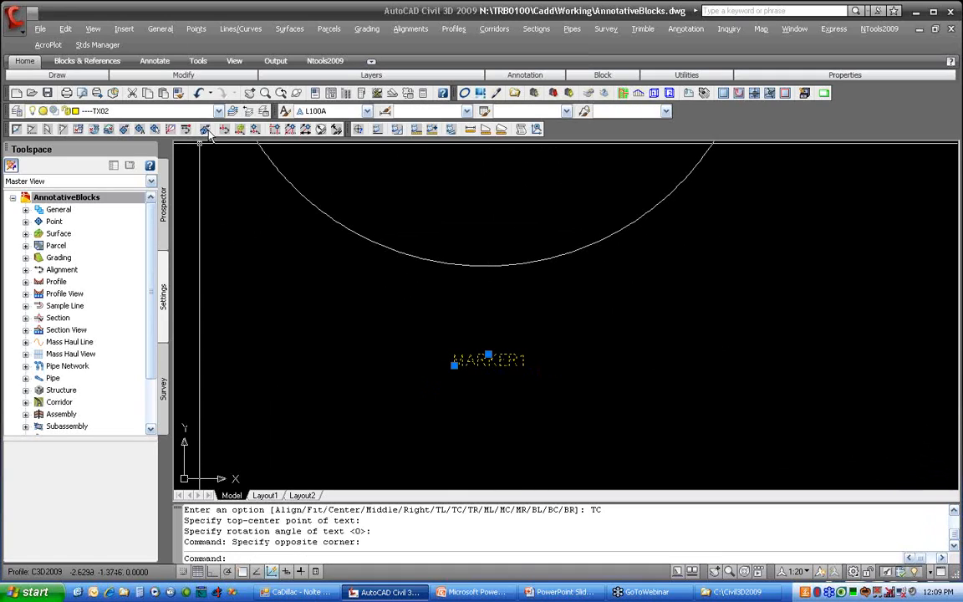
click(192, 110)
click(117, 221)
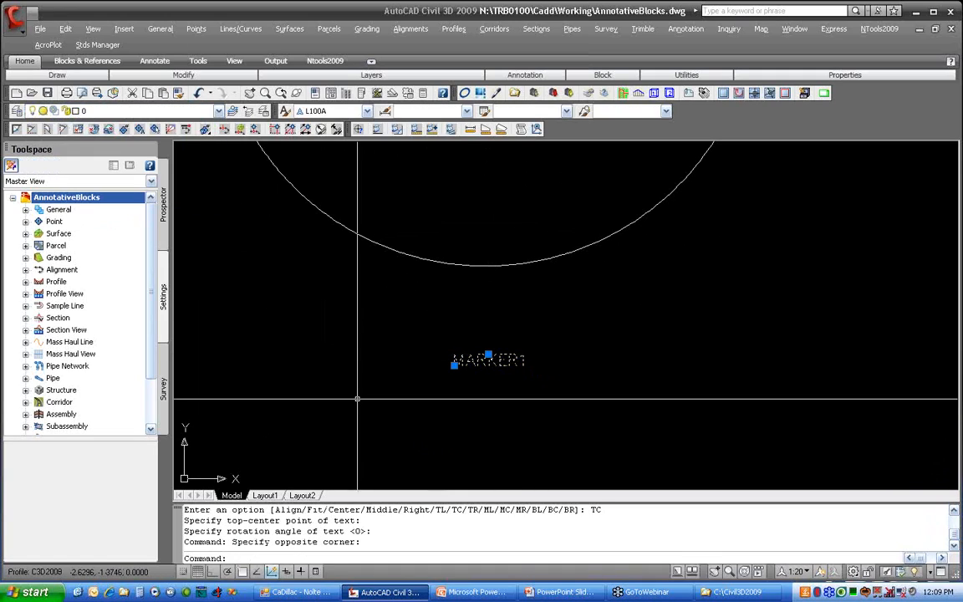
key(Escape)
key(Escape)
Step: Add the annotation scales 1:40 and 1:60 to the MARKER1 text
scroll(470, 400, down, 8)
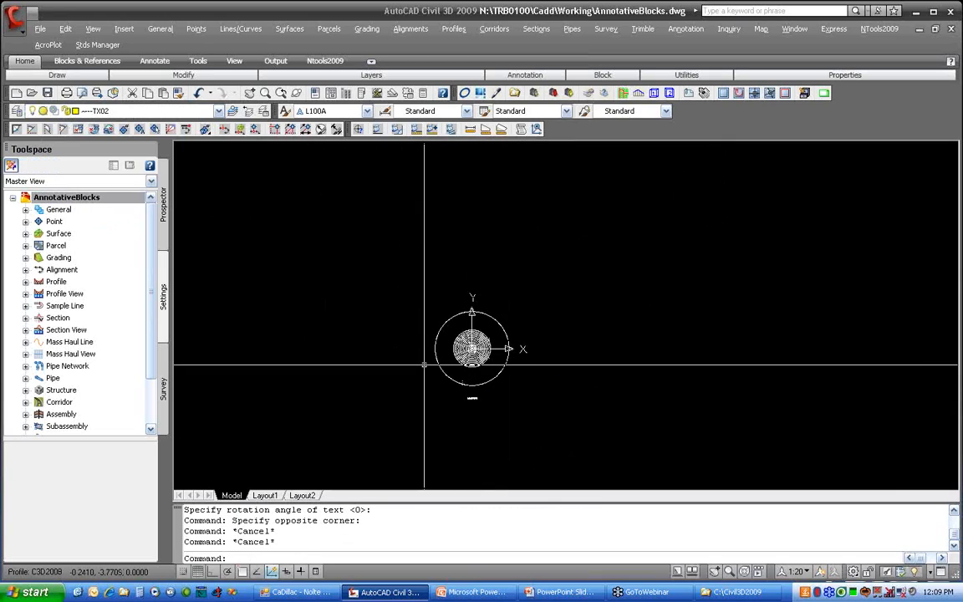
click(473, 399)
right_click(476, 399)
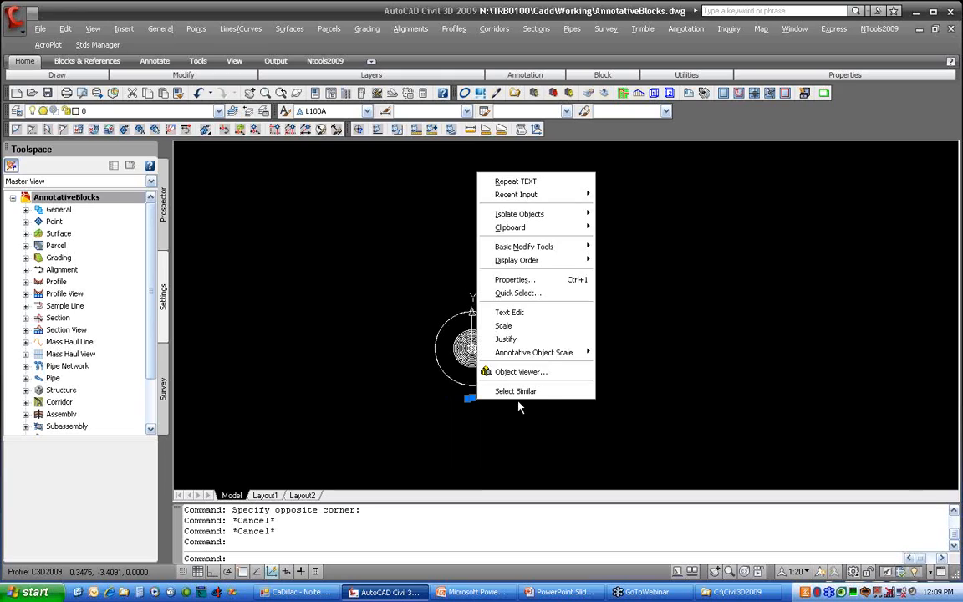
mouse_move(535, 353)
click(649, 381)
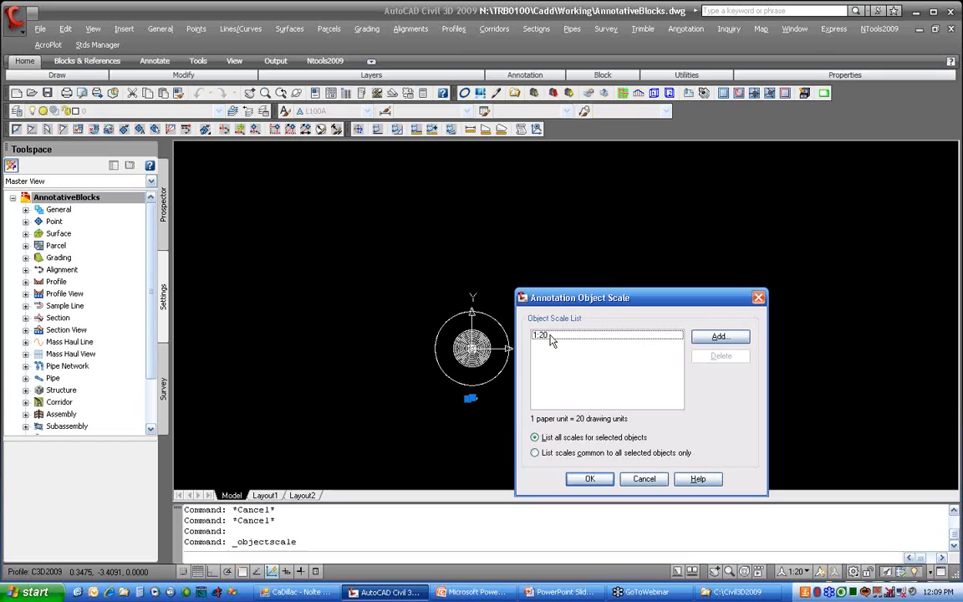
click(717, 337)
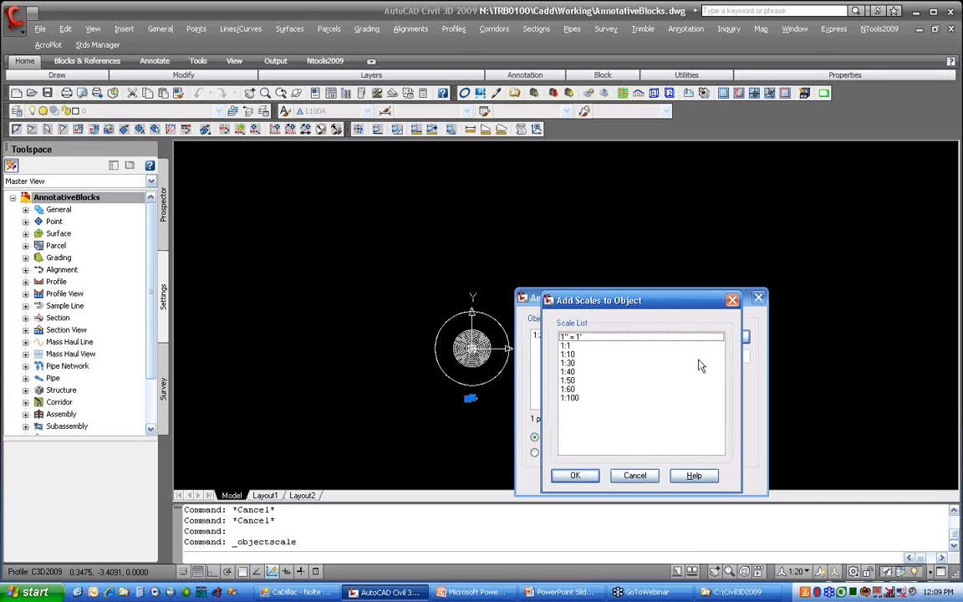
click(568, 372)
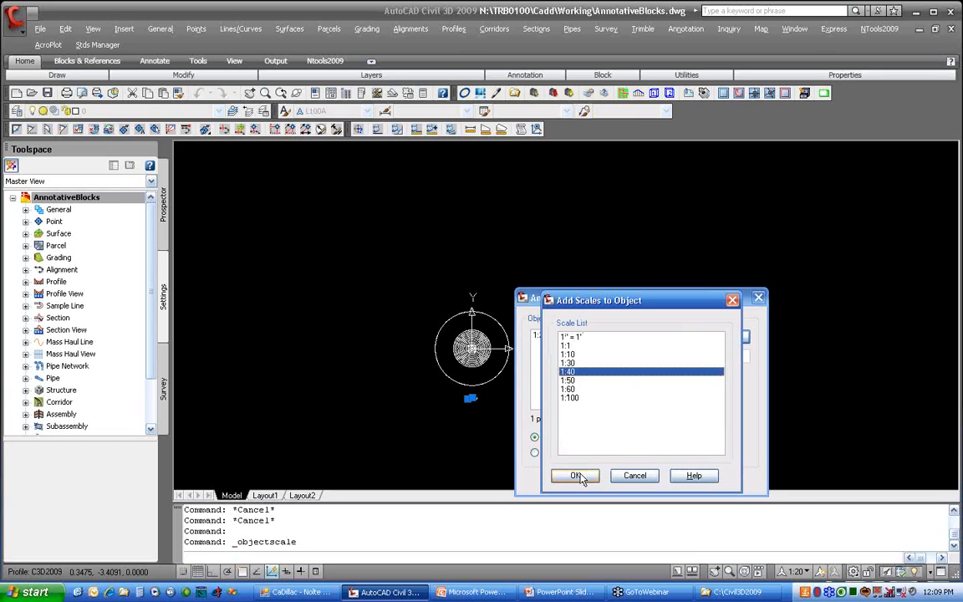
ctrl+click(573, 389)
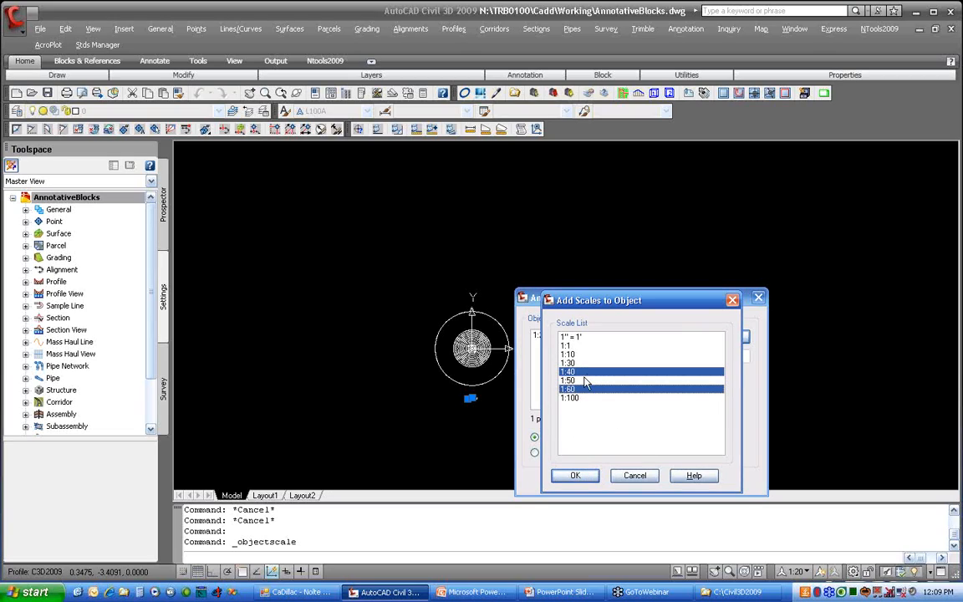
click(575, 475)
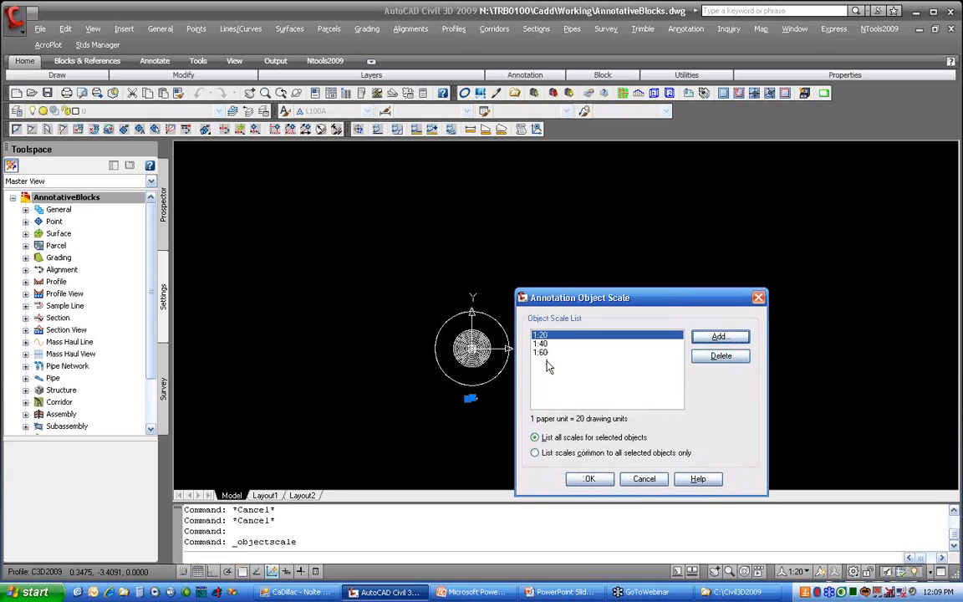
click(593, 484)
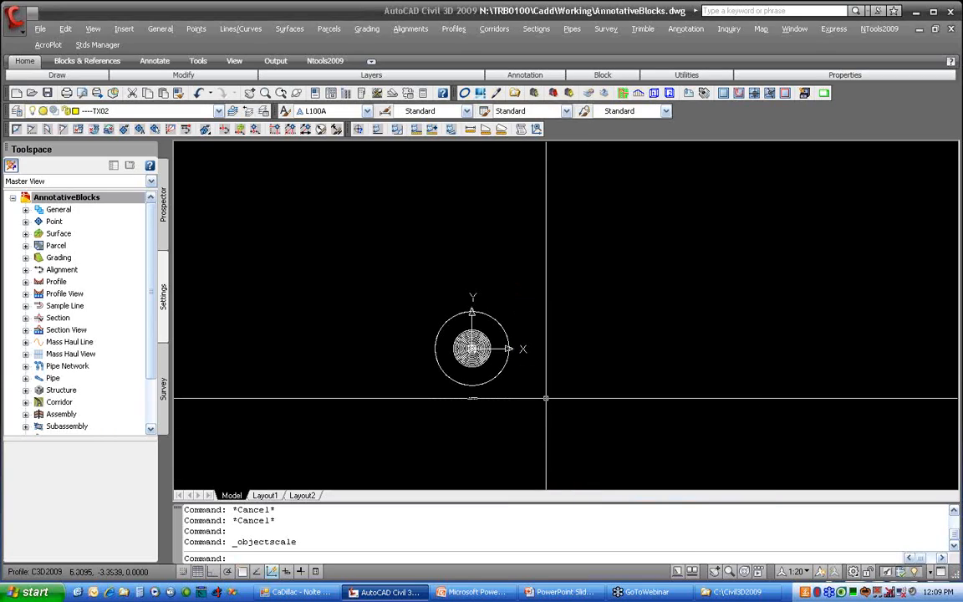
Step: Define a non-annotative block named MARKER3 from the circles and the text, with base point 0,0,0 and the original objects deleted
text(block)
key(Return)
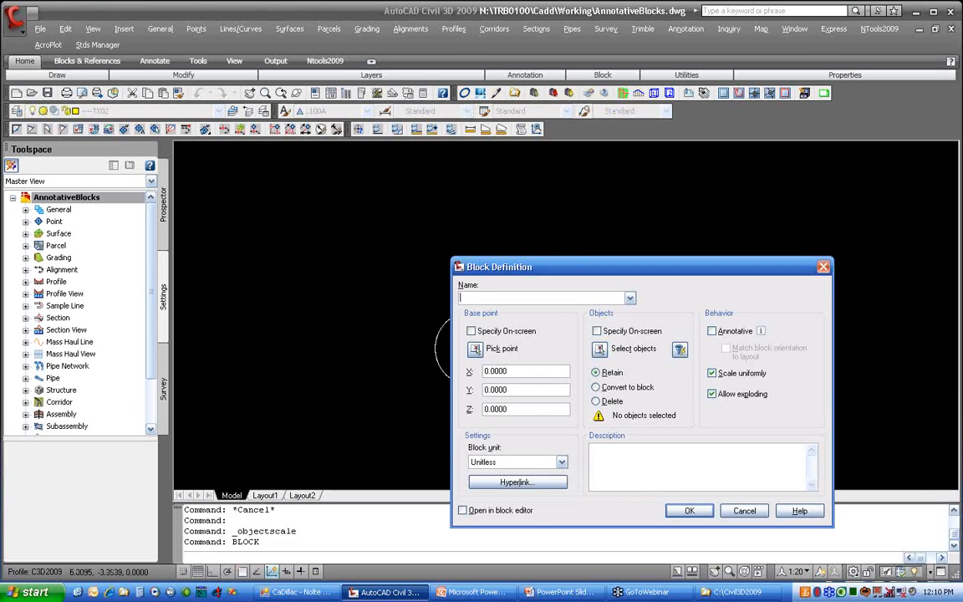
text(MAE)
click(613, 401)
click(600, 350)
click(360, 234)
click(520, 391)
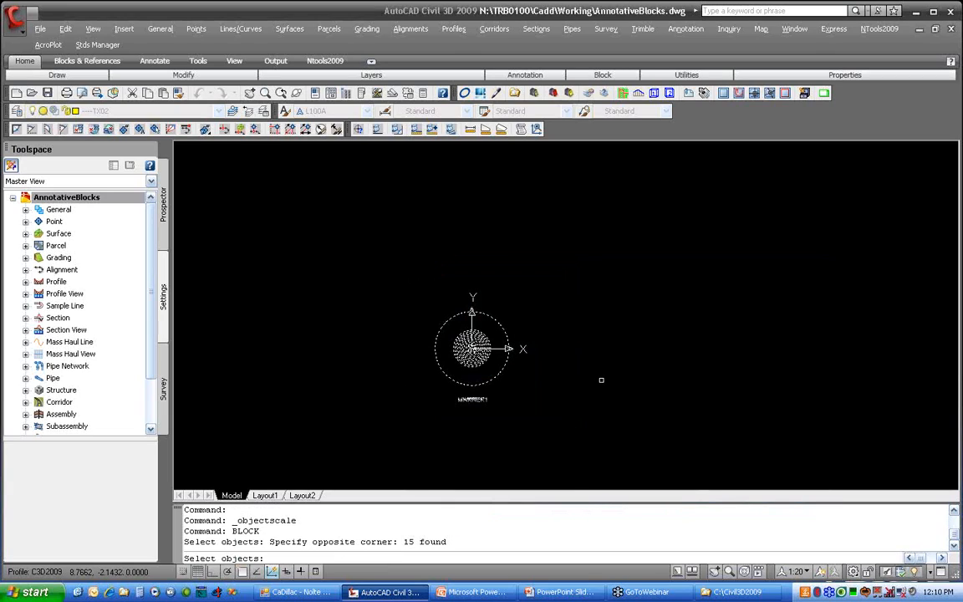
key(Return)
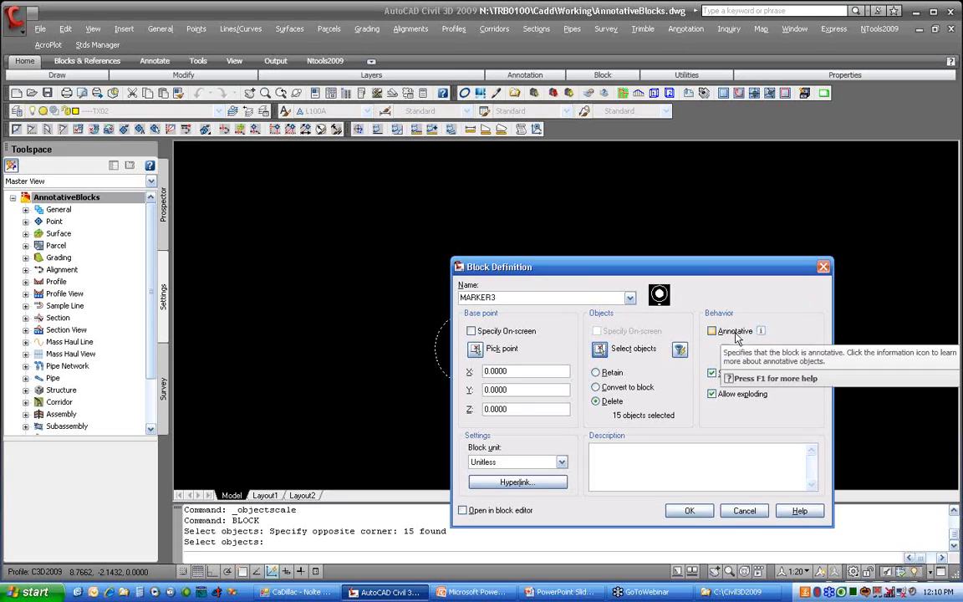
click(682, 513)
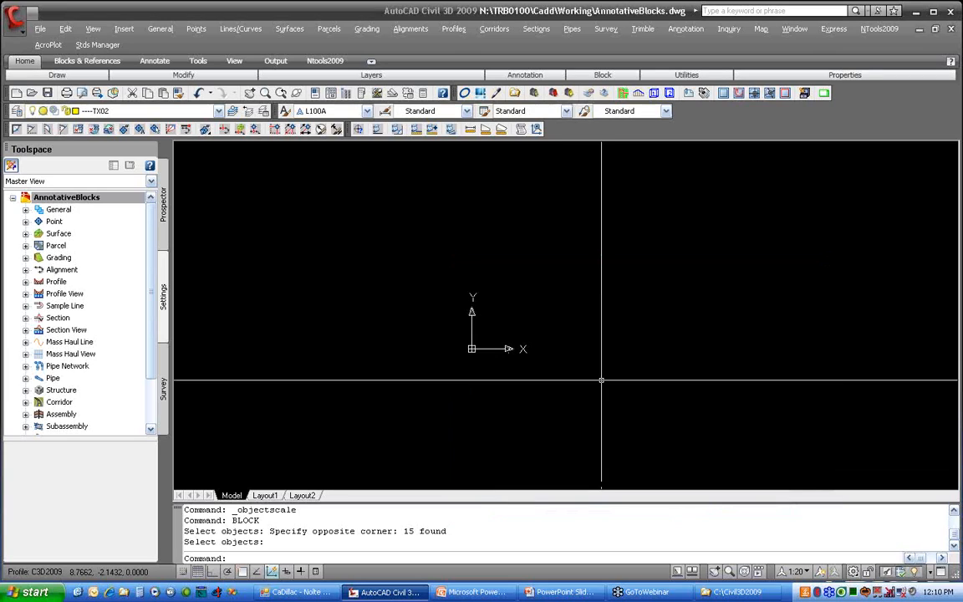
scroll(633, 340, down, 5)
mouse_move(686, 314)
middle_down()
mouse_move(282, 381)
mouse_move(357, 391)
middle_up()
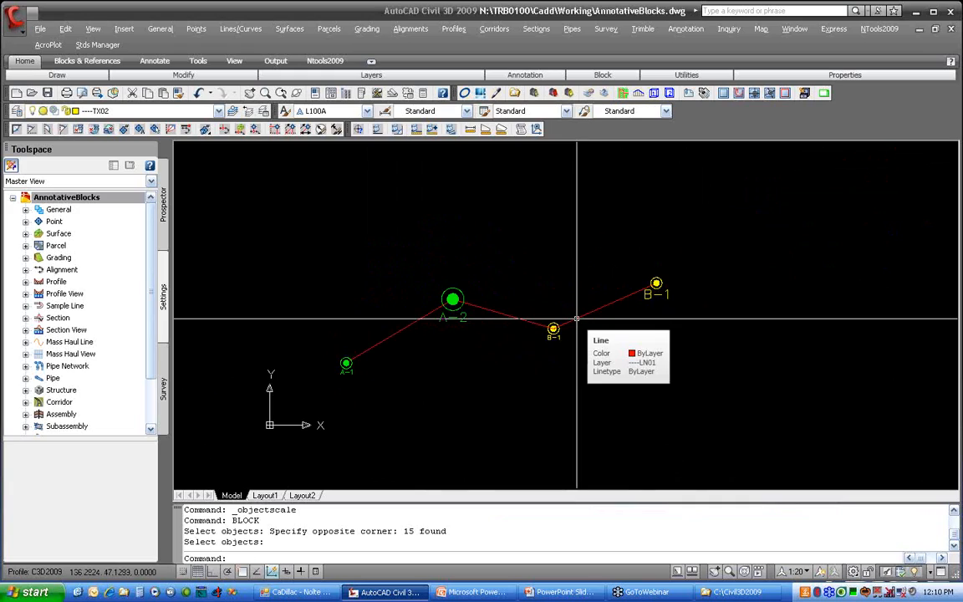
Step: Make ----LN01 the current layer and draw two line segments extending the survey line from the endpoint at its last B-1 marker
click(218, 112)
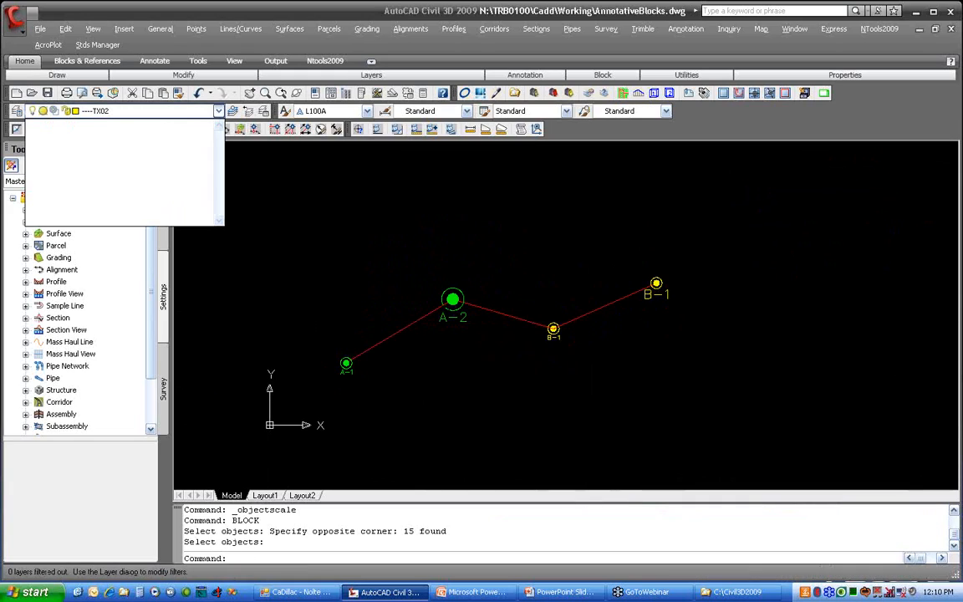
click(135, 128)
text(L)
key(Return)
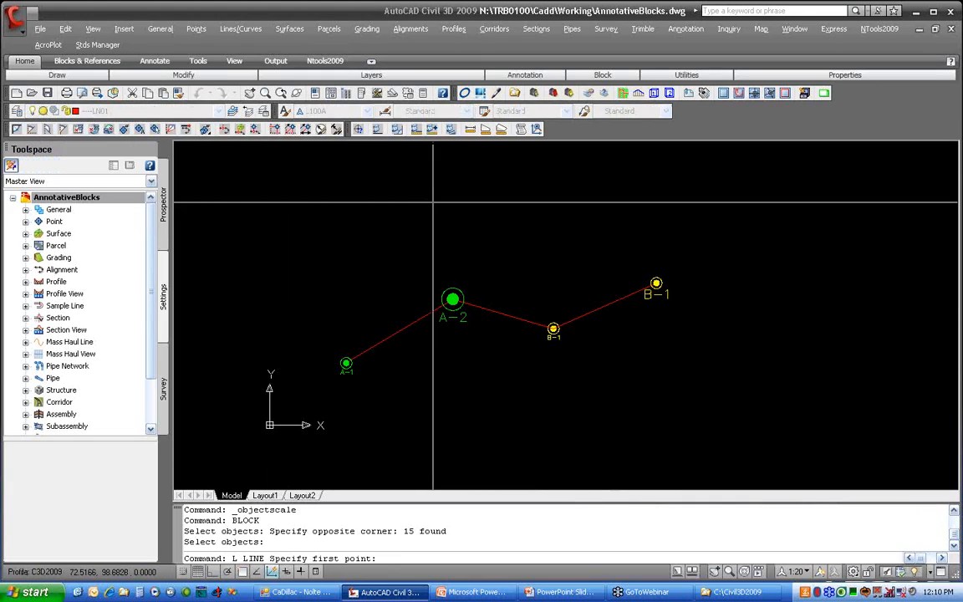
text(END)
key(Return)
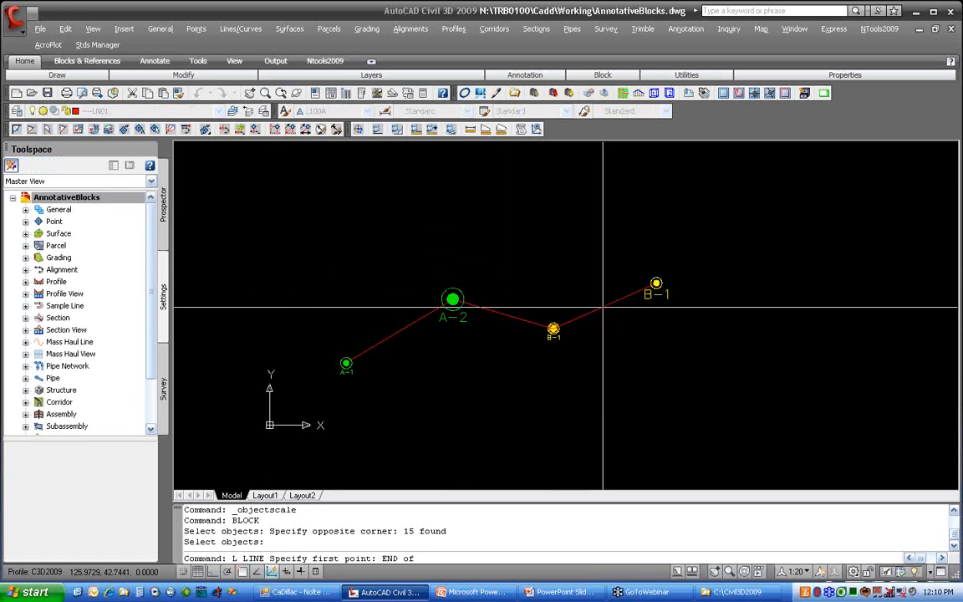
click(654, 286)
click(739, 341)
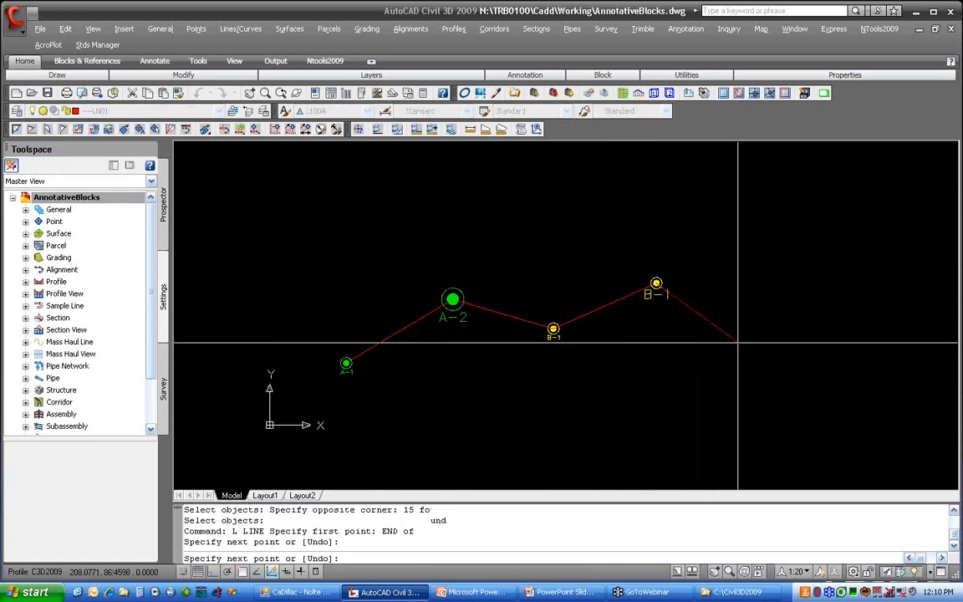
click(850, 289)
key(Return)
middle_drag(772, 361, 679, 363)
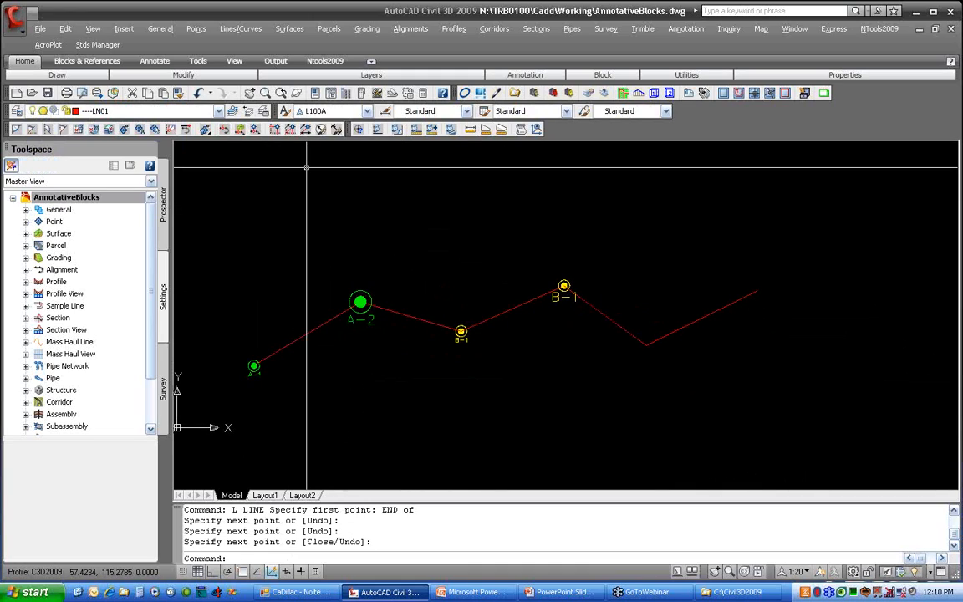
Step: Insert the MARKER3 block at scale 1 and rotation 0, snapped to the vertex between the two new line segments
text(i)
key(Return)
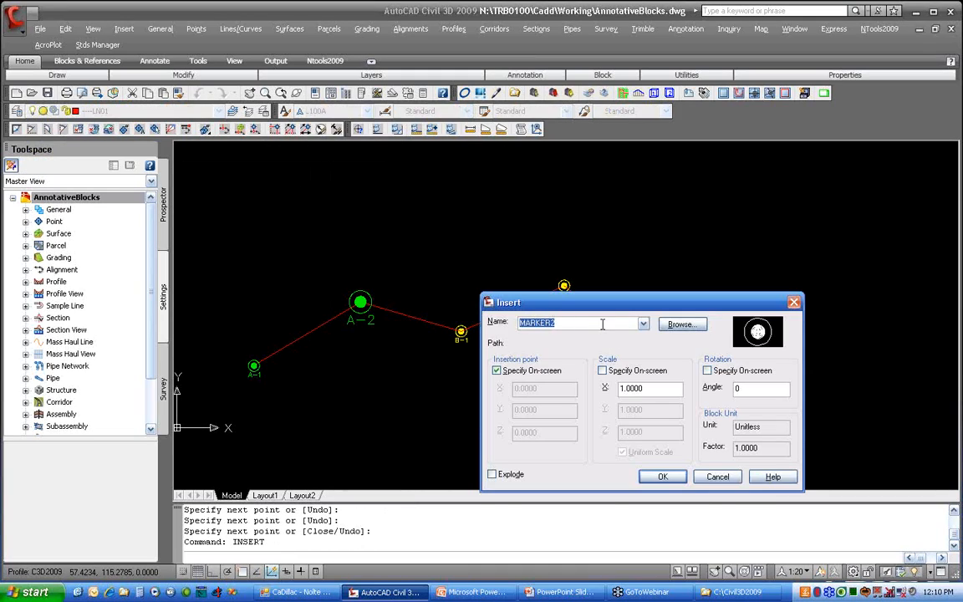
click(643, 323)
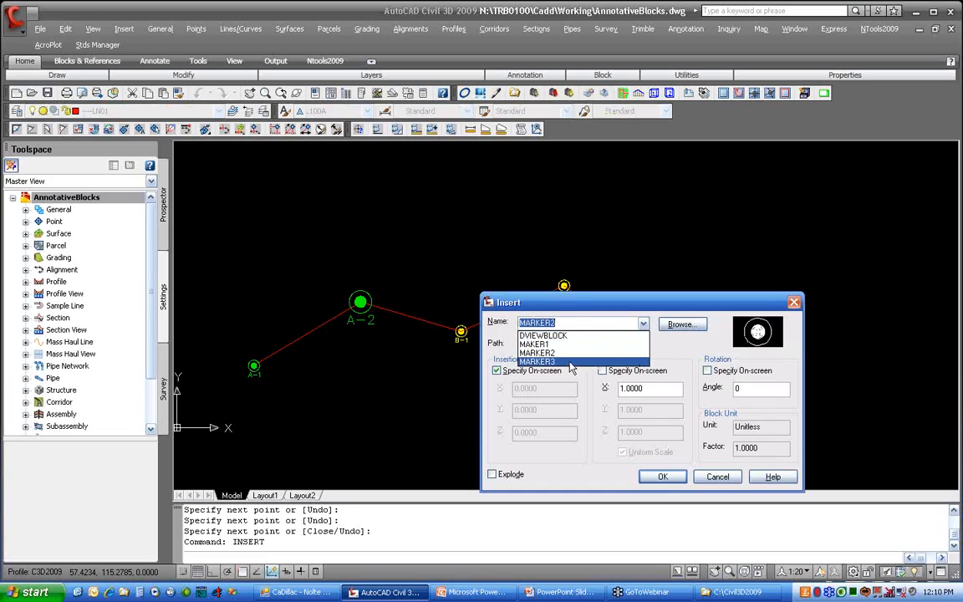
click(571, 363)
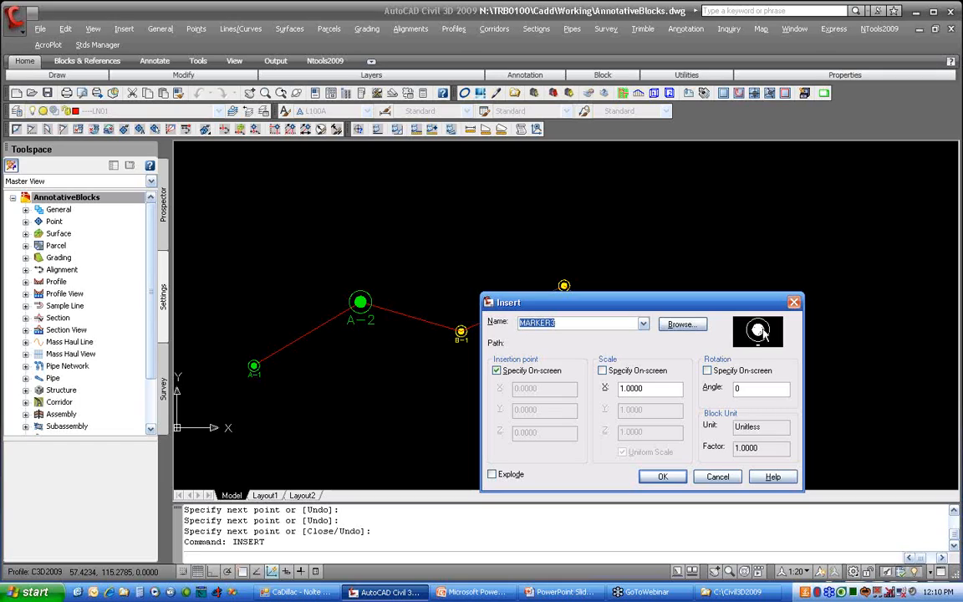
click(662, 477)
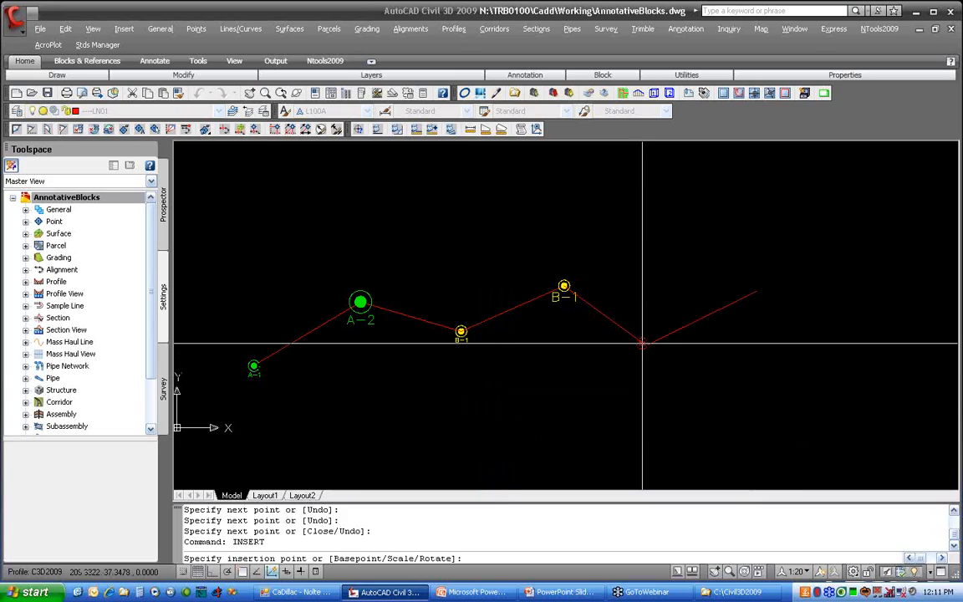
text(ENB)
key(Return)
click(644, 344)
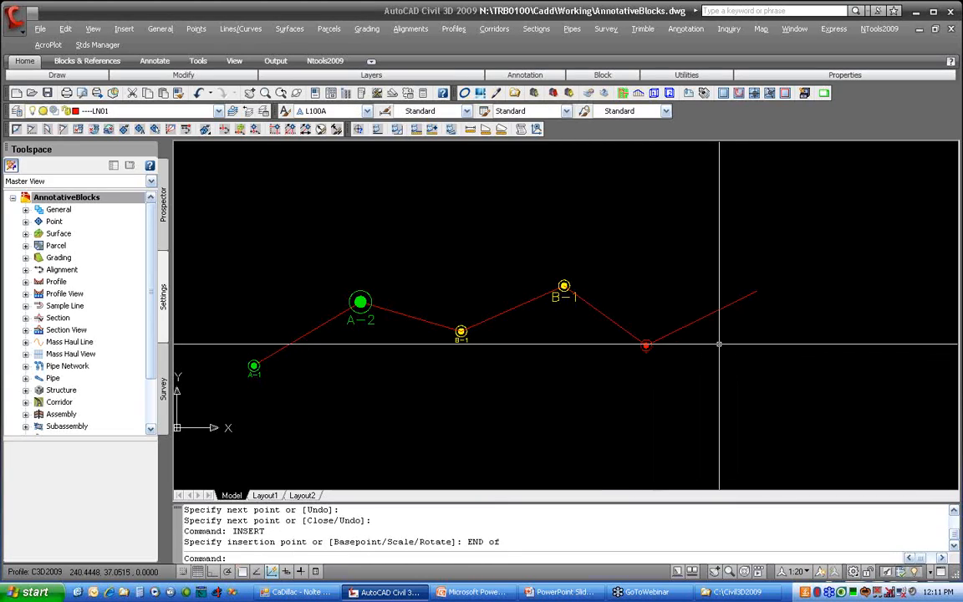
Step: Insert another MARKER3 block snapped to the far end of the survey line, and regenerate the drawing
text(EN)
key(Return)
click(643, 323)
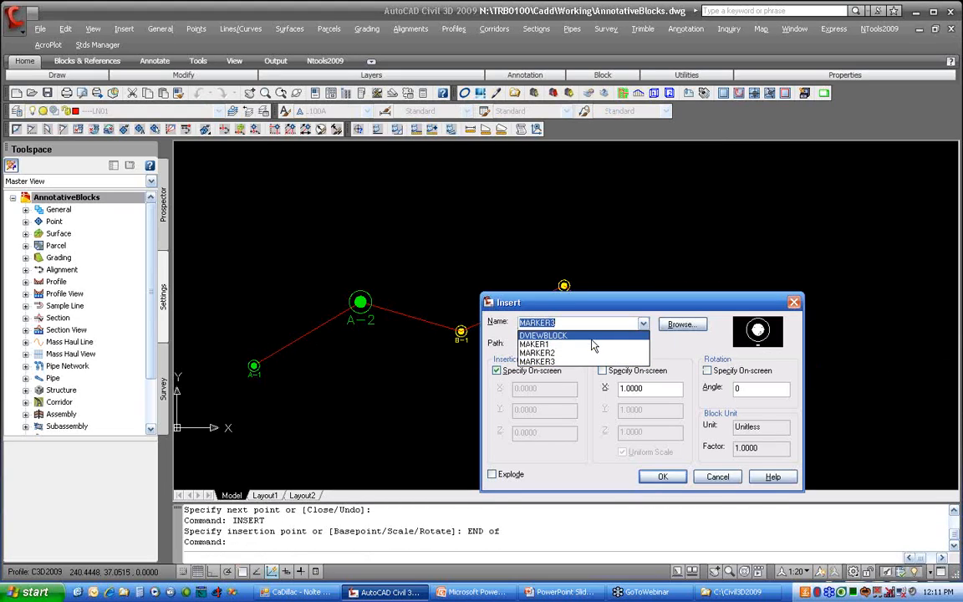
click(584, 362)
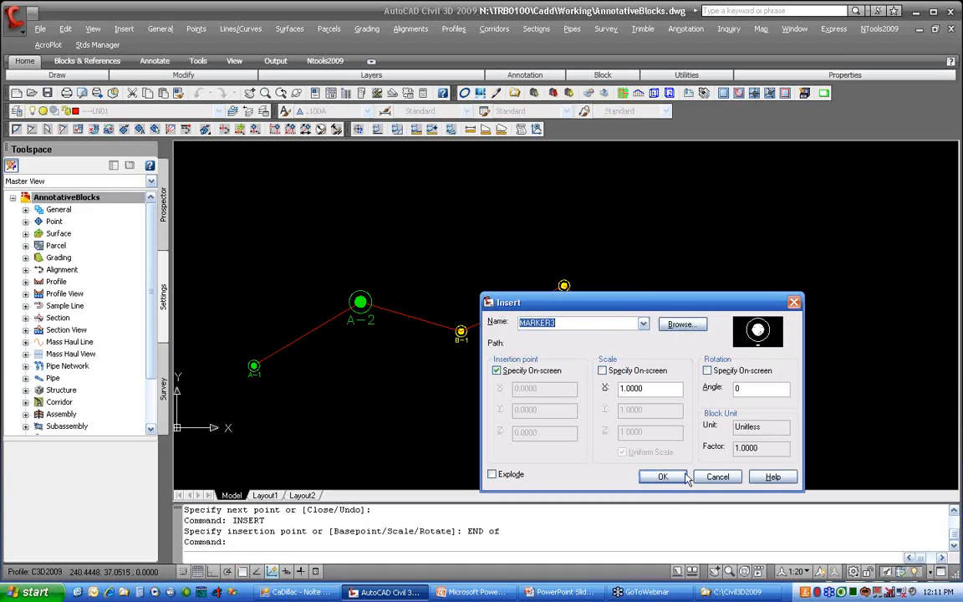
click(683, 477)
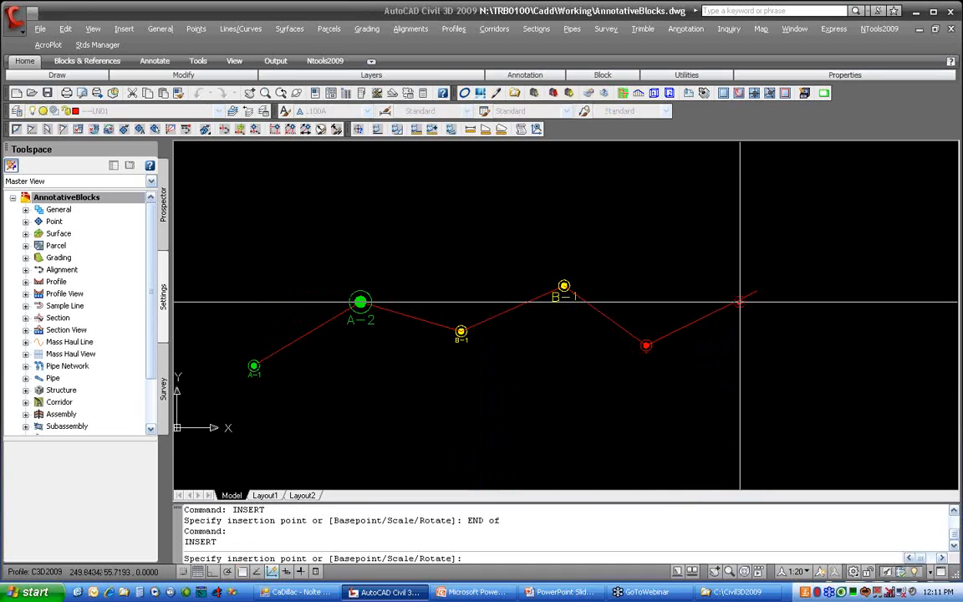
click(753, 294)
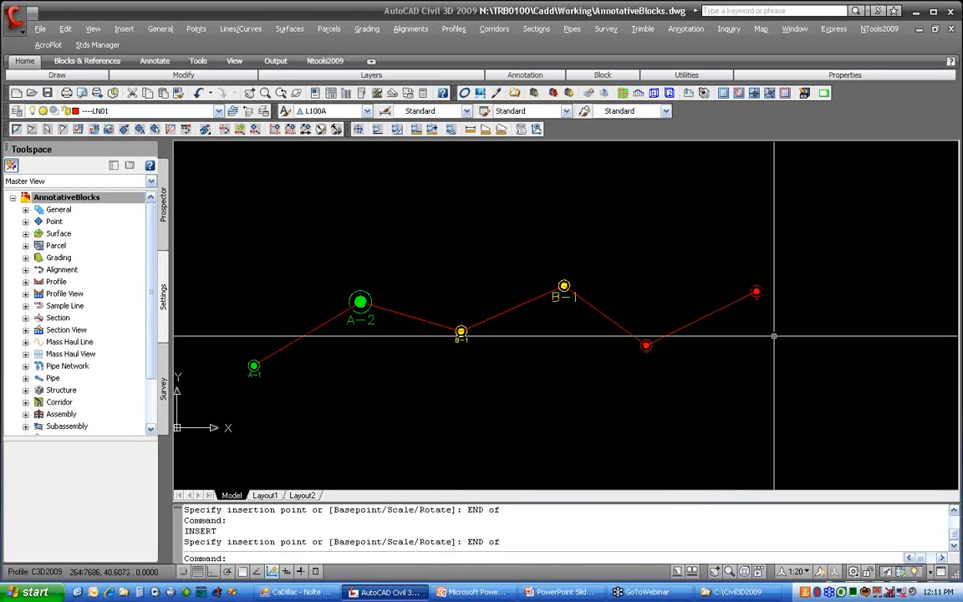
text(REGEN)
key(Return)
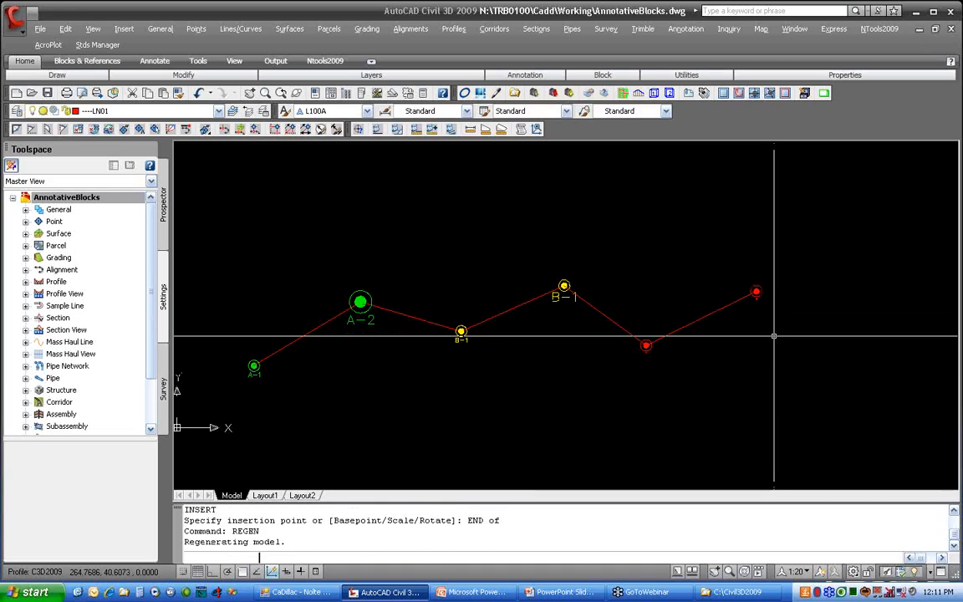
Step: Set the annotation scale to 1:40 and inspect the MARKER1 text of the MARKER3 block between the two new segments
click(807, 574)
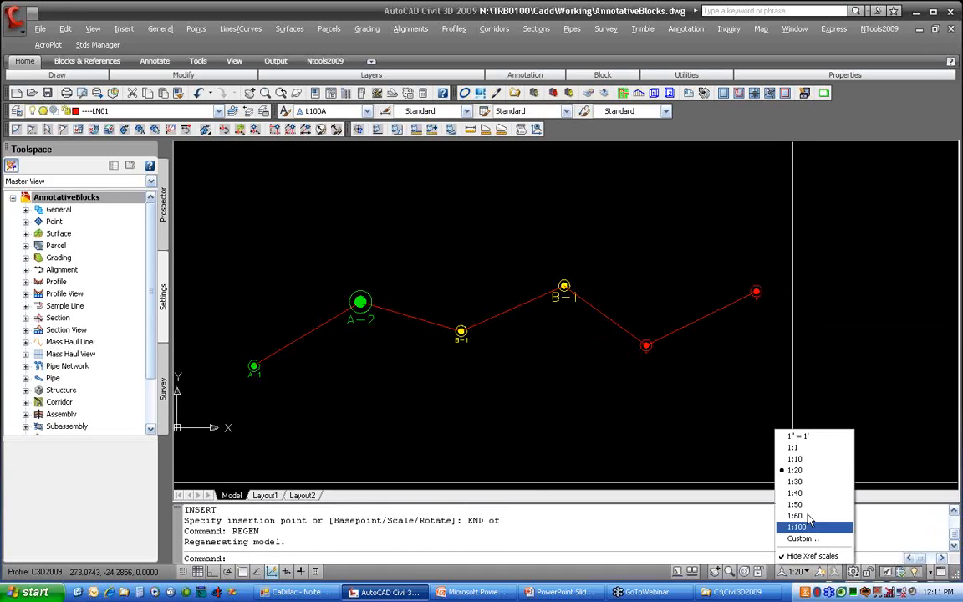
click(800, 493)
scroll(665, 358, up, 12)
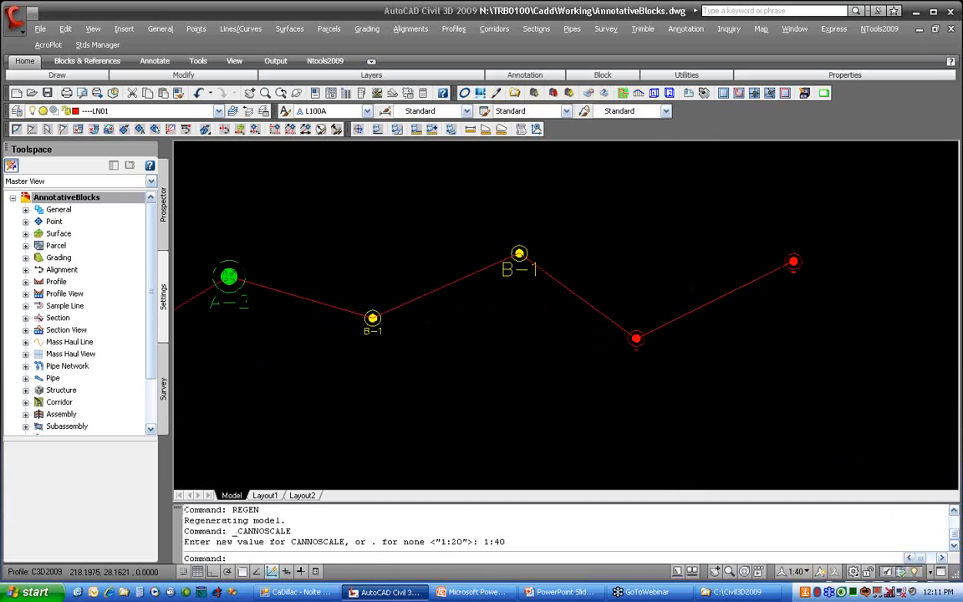
scroll(669, 362, down, 10)
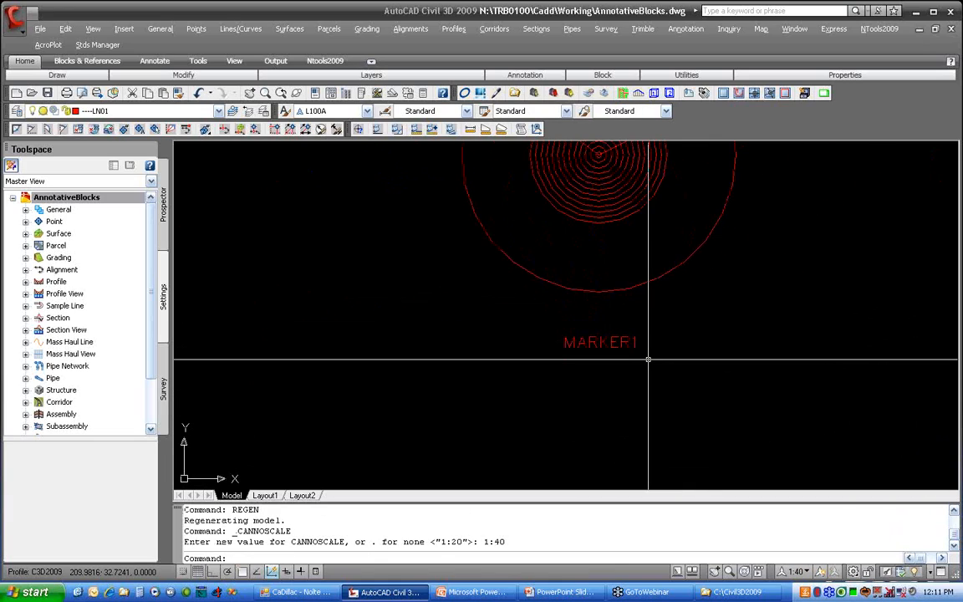
scroll(669, 362, up, 10)
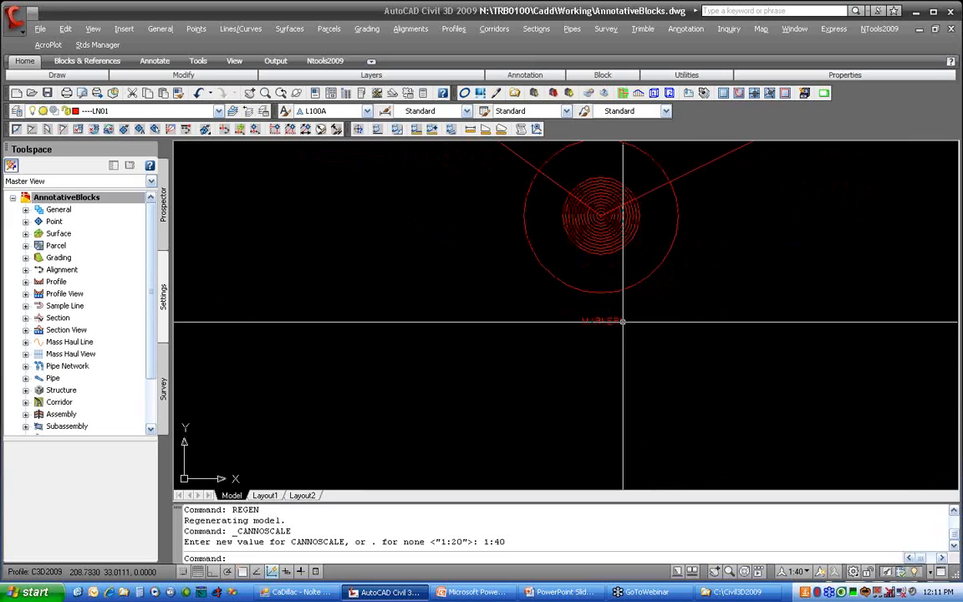
middle_drag(658, 316, 631, 389)
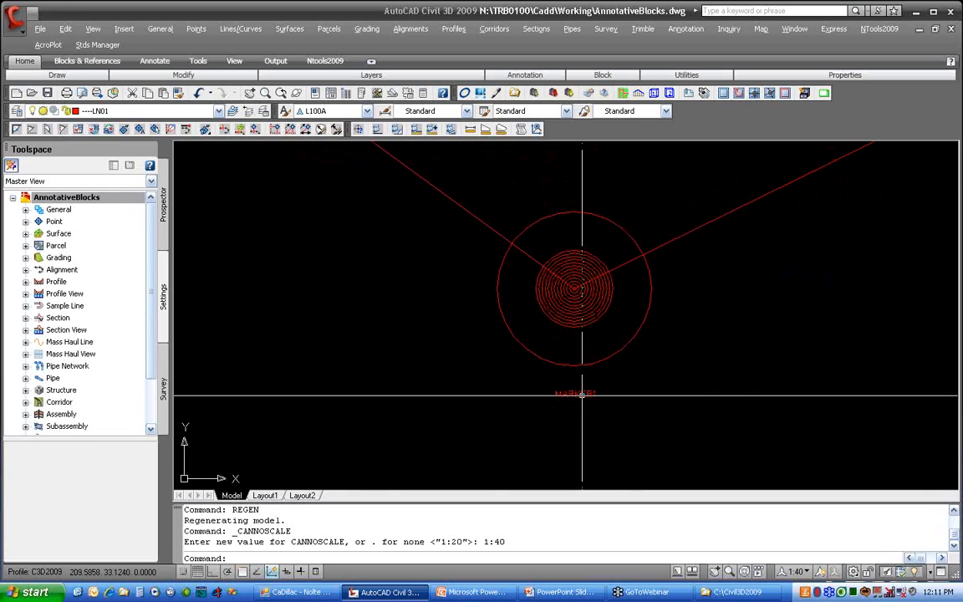
Step: Switch the annotation scale to 1:60, back to 1:40 and to 1:20, comparing the size of the MARKER1 text
click(798, 571)
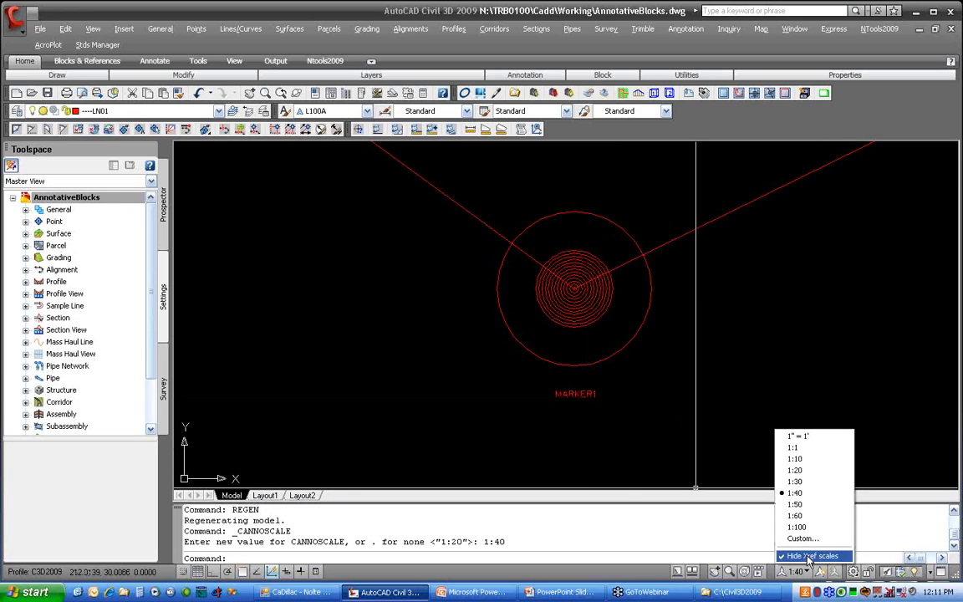
click(794, 515)
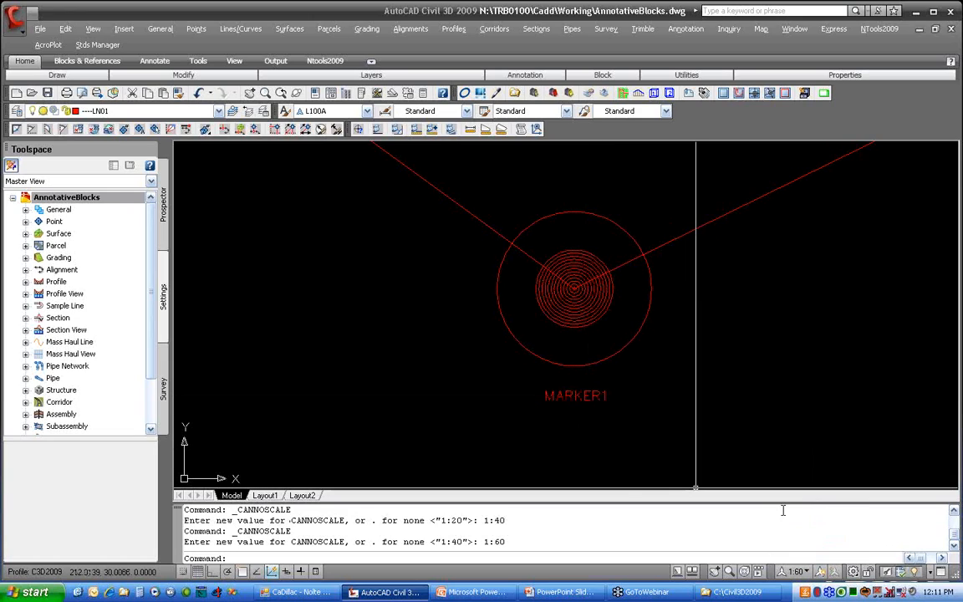
click(799, 572)
click(798, 493)
click(799, 571)
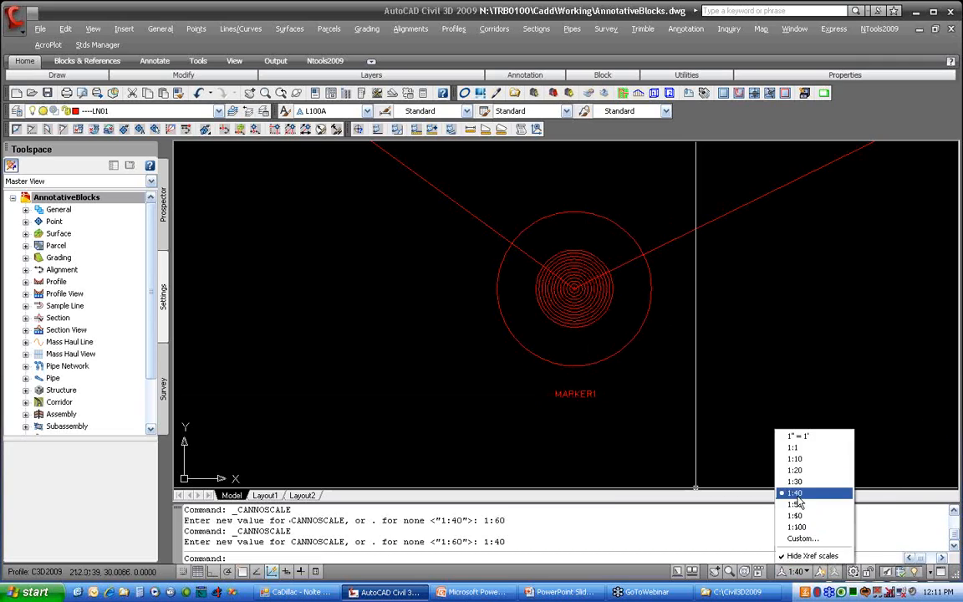
click(795, 470)
scroll(601, 384, down, 3)
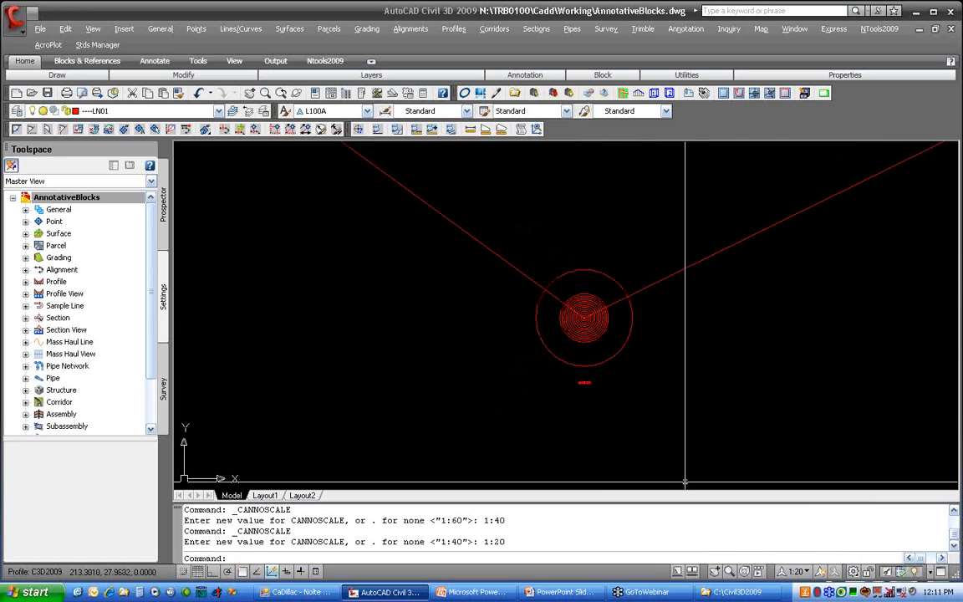
scroll(703, 452, up, 2)
middle_drag(680, 412, 757, 485)
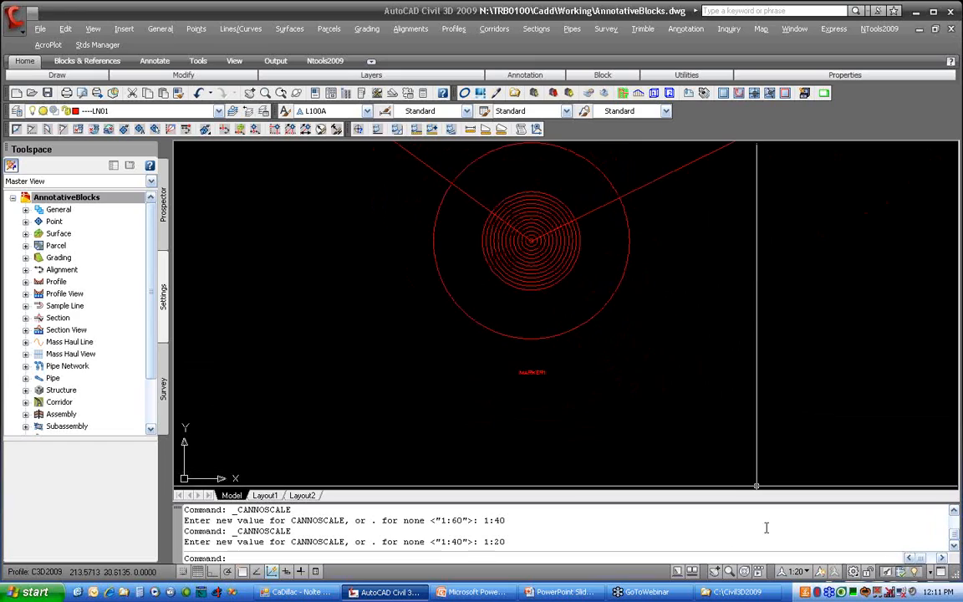
Step: Set the annotation scale to 1:30 and show annotative objects for the current scale only, checking the markers along the whole line
click(798, 571)
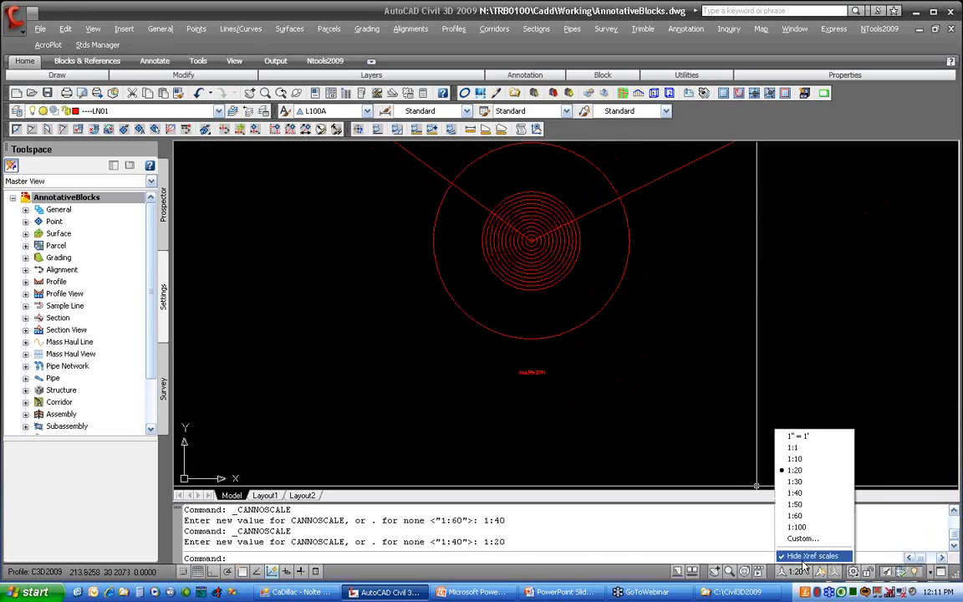
click(794, 482)
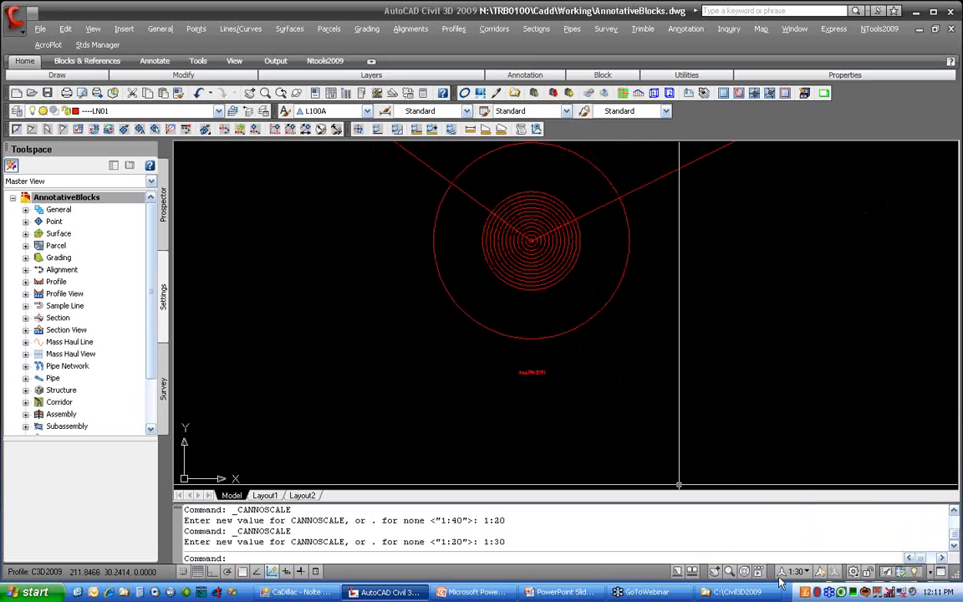
click(823, 573)
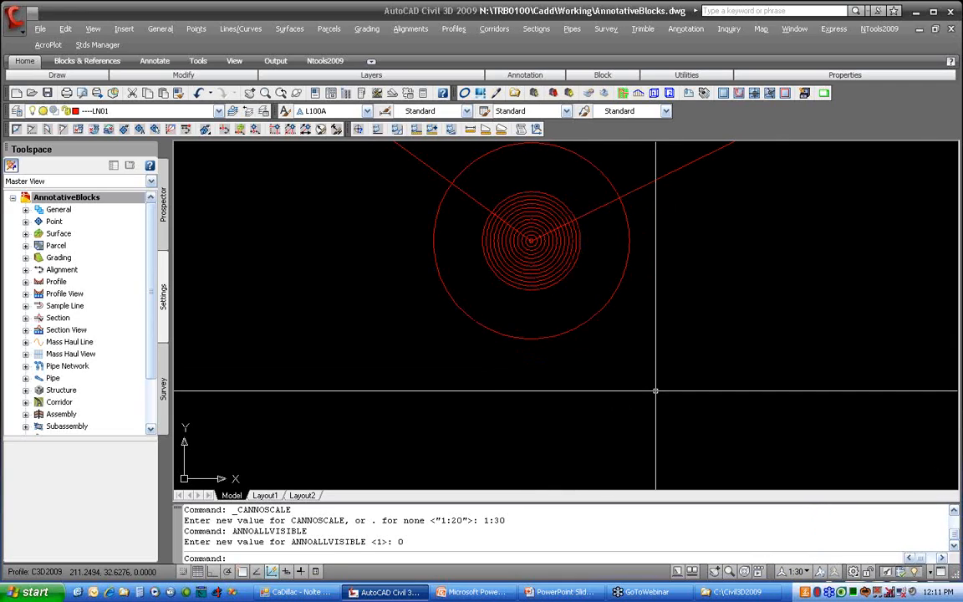
scroll(656, 391, down, 3)
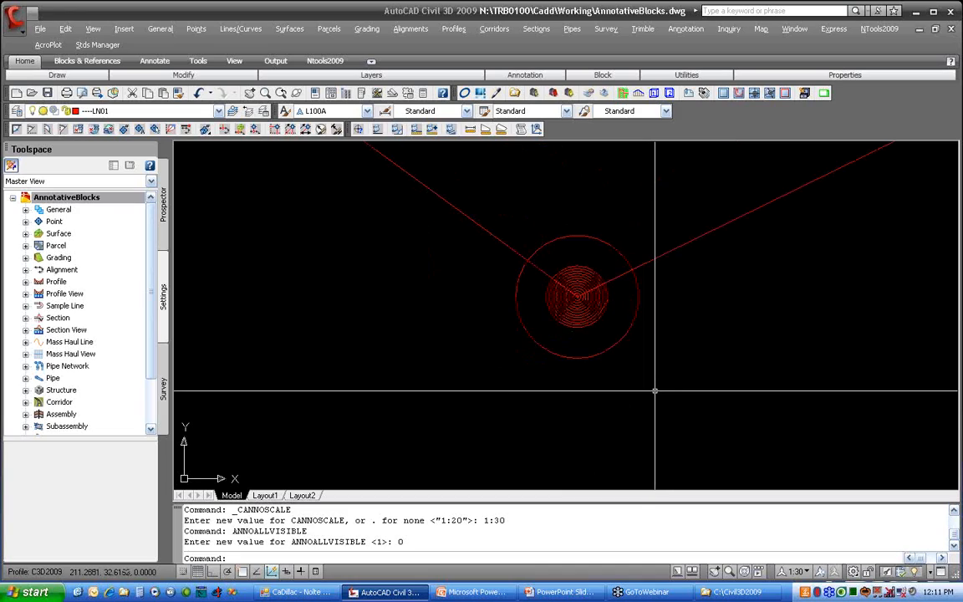
scroll(656, 390, down, 5)
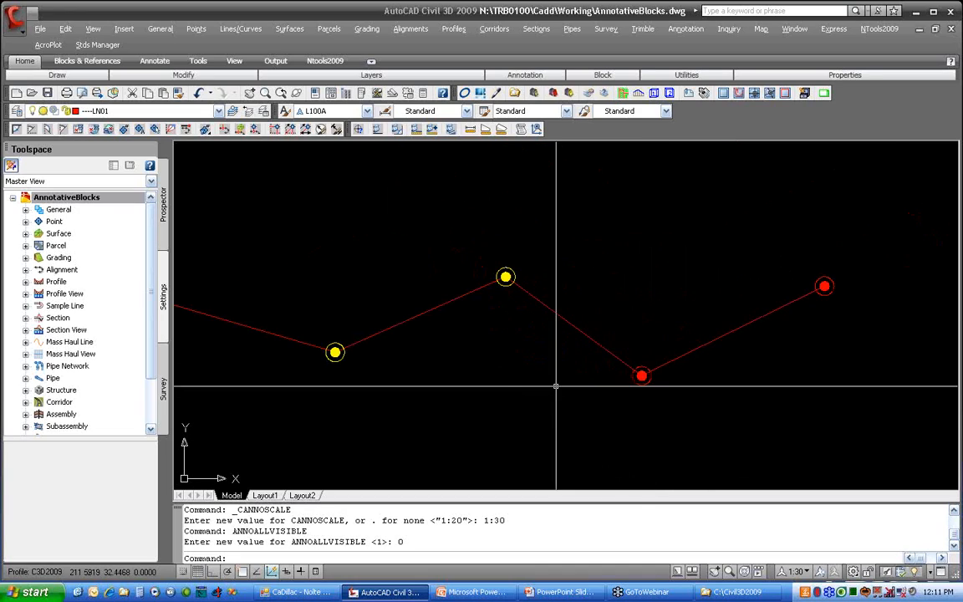
middle_drag(555, 383, 661, 368)
scroll(669, 368, down, 2)
middle_drag(551, 384, 564, 361)
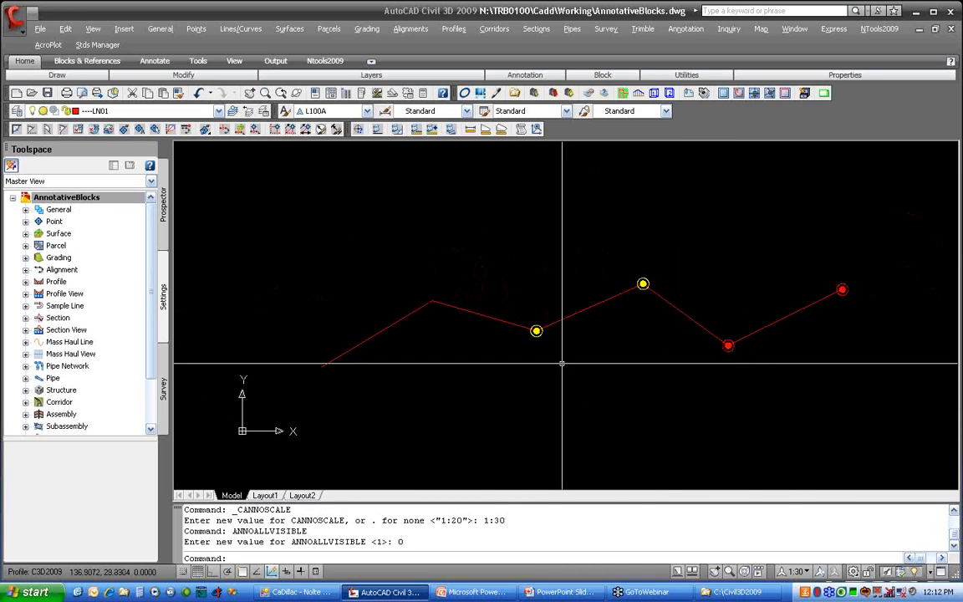
Step: Set the annotation scale to 1:20 and review the object scale list of the green A-1 marker block
click(806, 574)
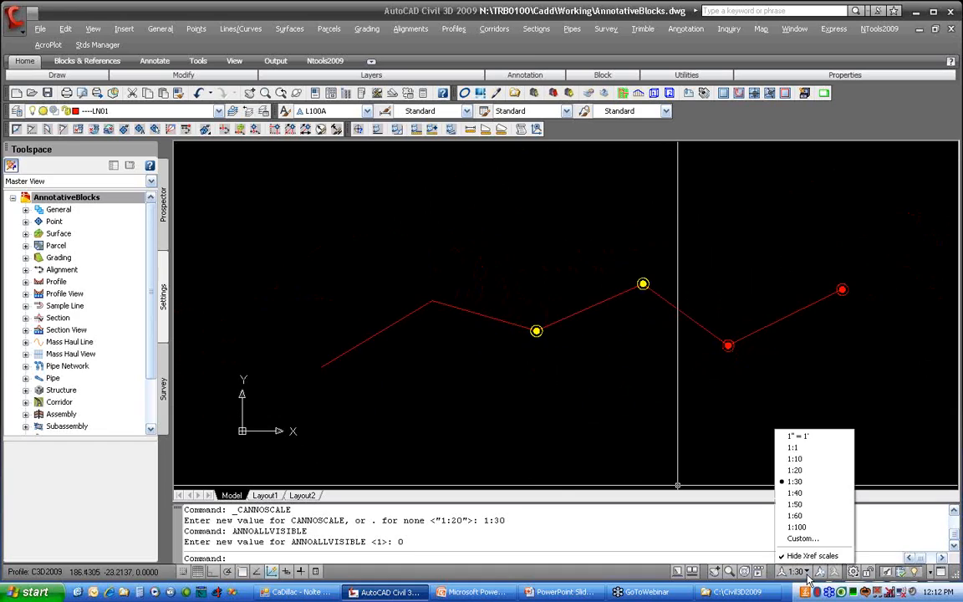
click(795, 470)
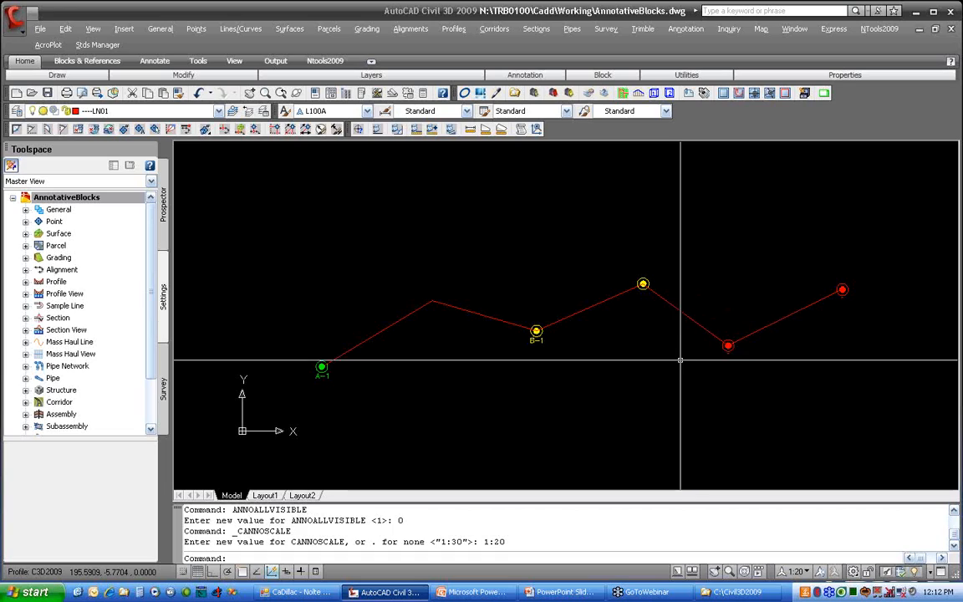
click(323, 371)
right_click(328, 380)
mouse_move(427, 308)
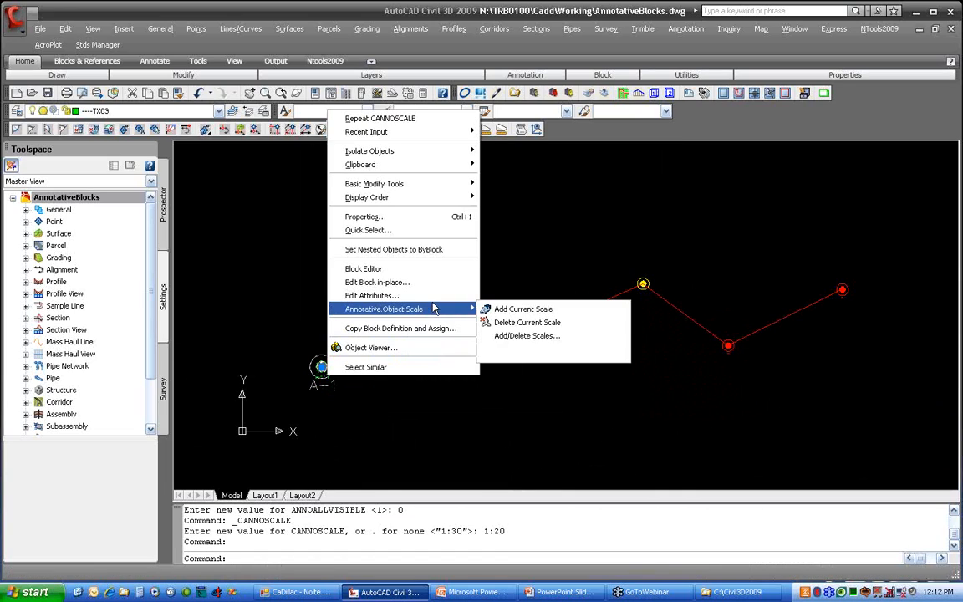
click(527, 335)
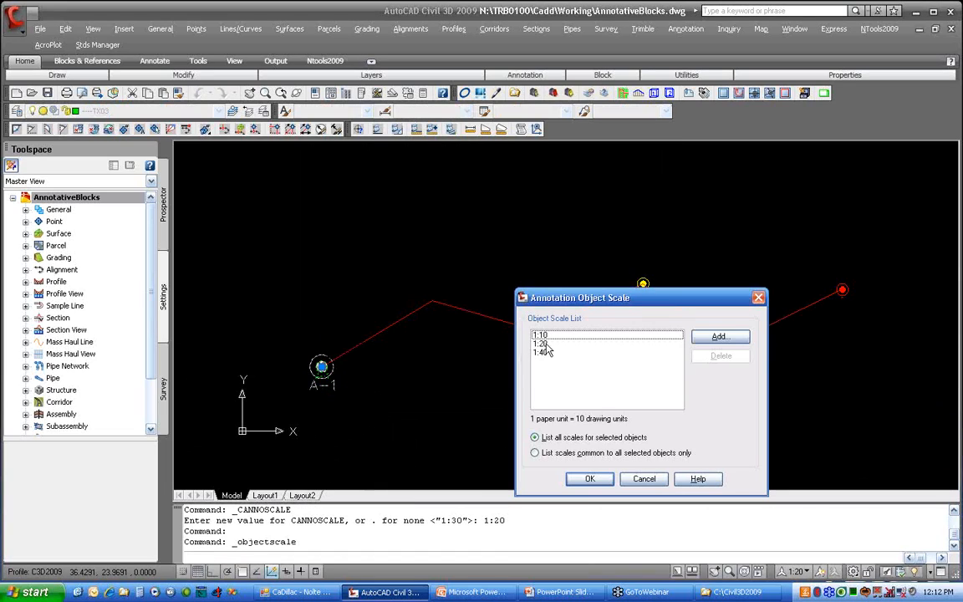
click(640, 485)
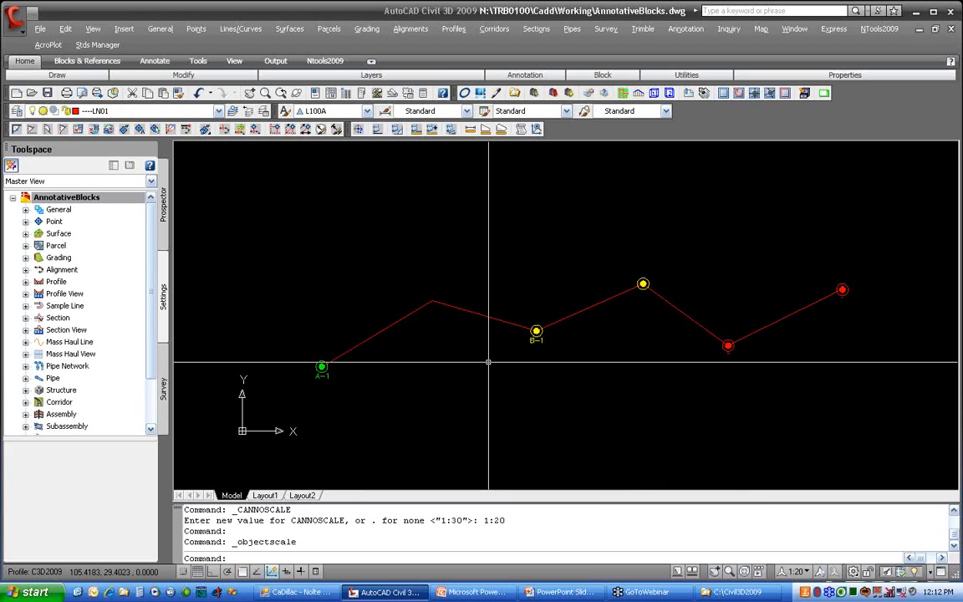
Step: Check whether annotative object scale options are offered for the yellow B-1 marker block, leaving the block unchanged
click(535, 333)
right_click(536, 334)
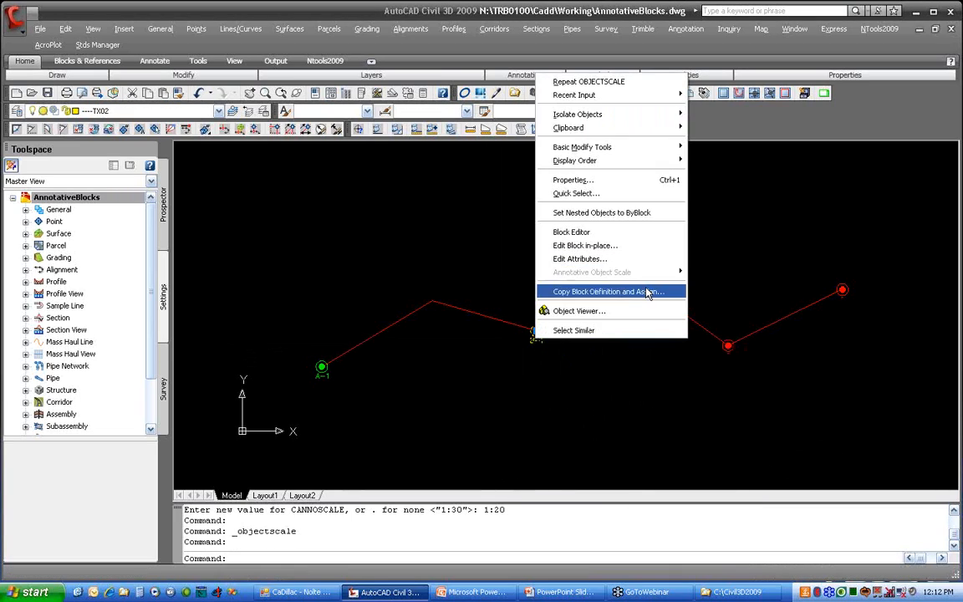
key(Escape)
key(Escape)
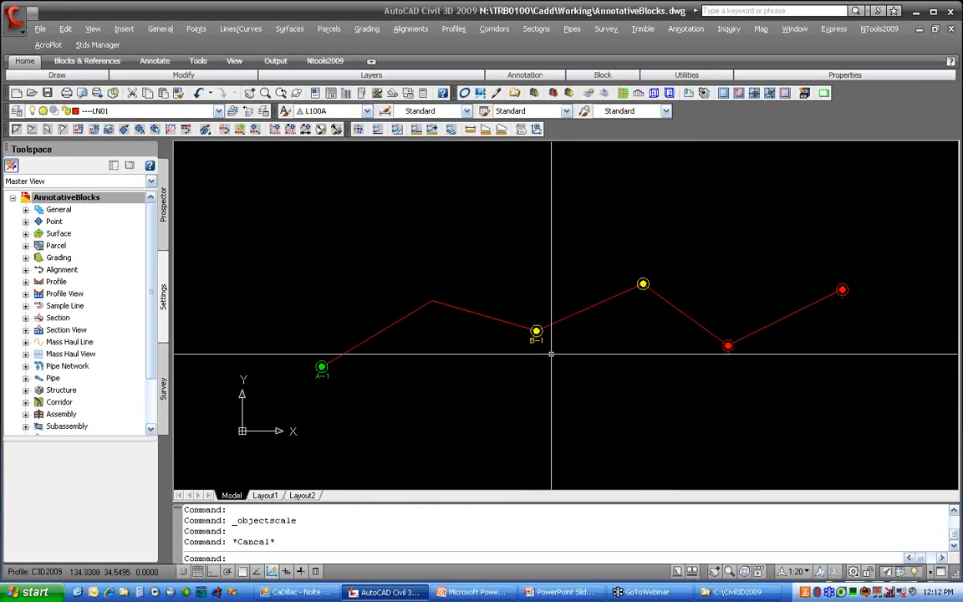
Step: Switch the annotation scale to 1:10, 1:20 and 1:30, comparing the markers along the survey line
click(796, 572)
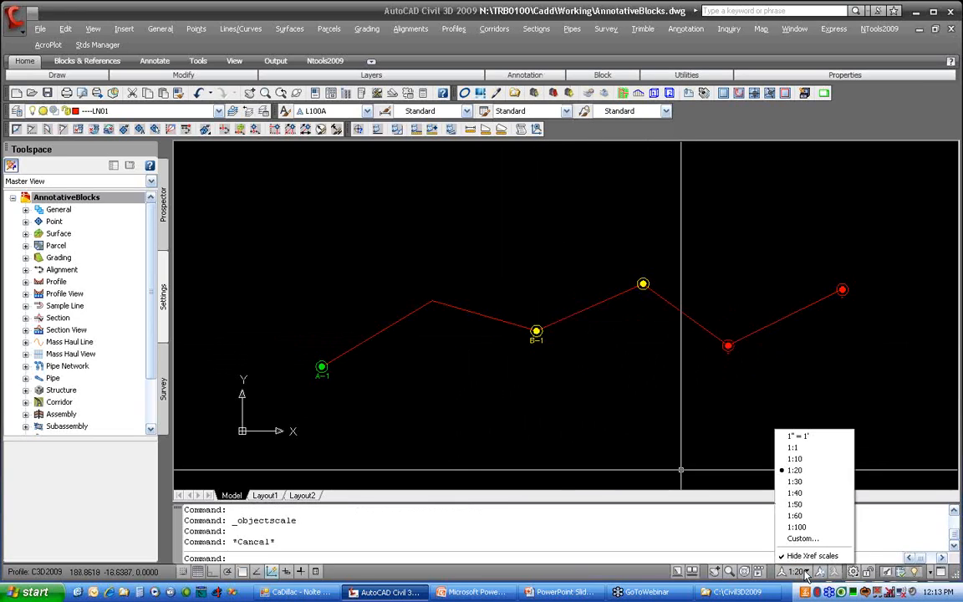
click(795, 460)
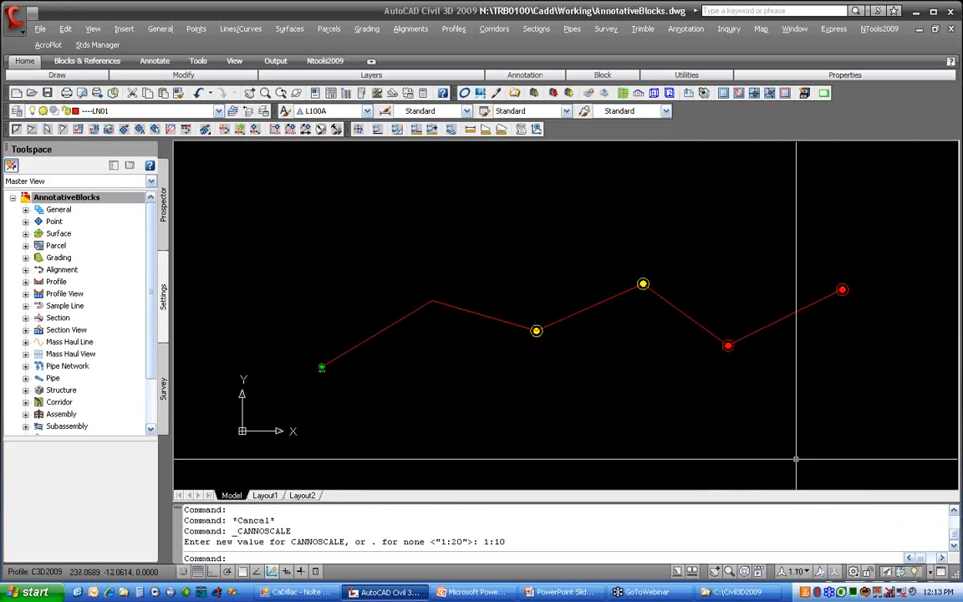
click(796, 571)
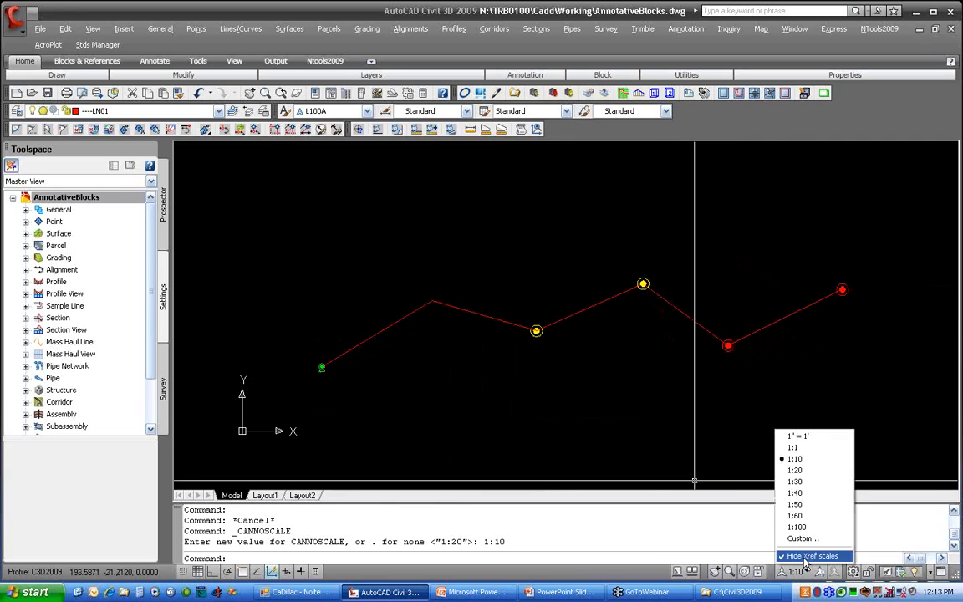
click(796, 471)
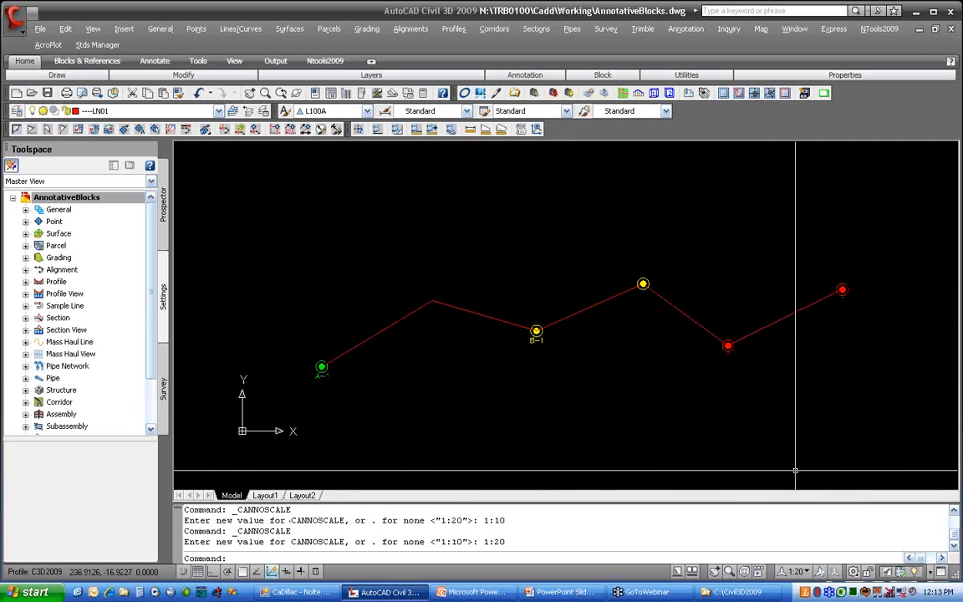
click(796, 571)
click(805, 483)
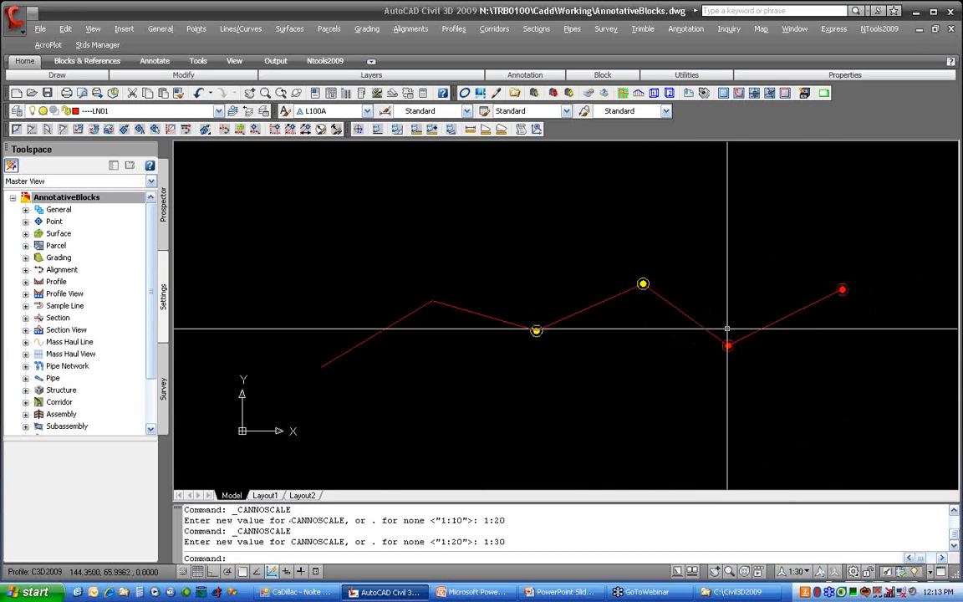
Step: Switch the annotation scale to 1:40, 1:60 and back to 1:20, comparing how the marker blocks and their text respond
click(808, 575)
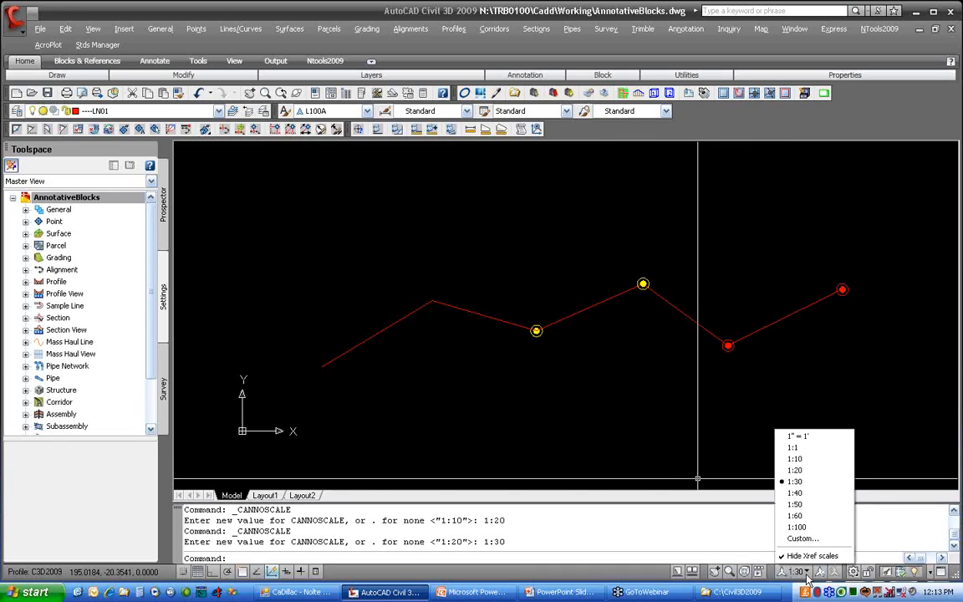
click(807, 495)
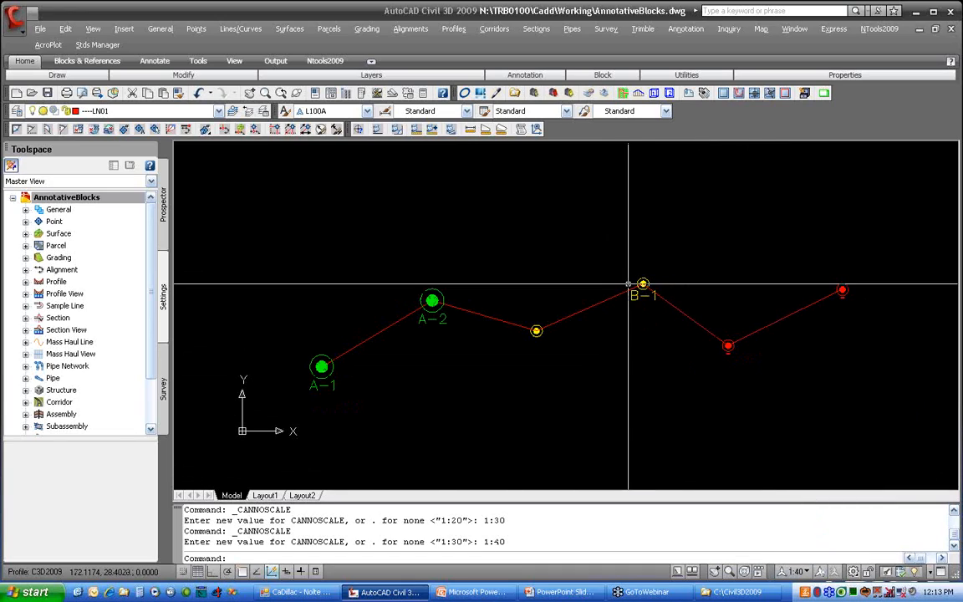
click(797, 572)
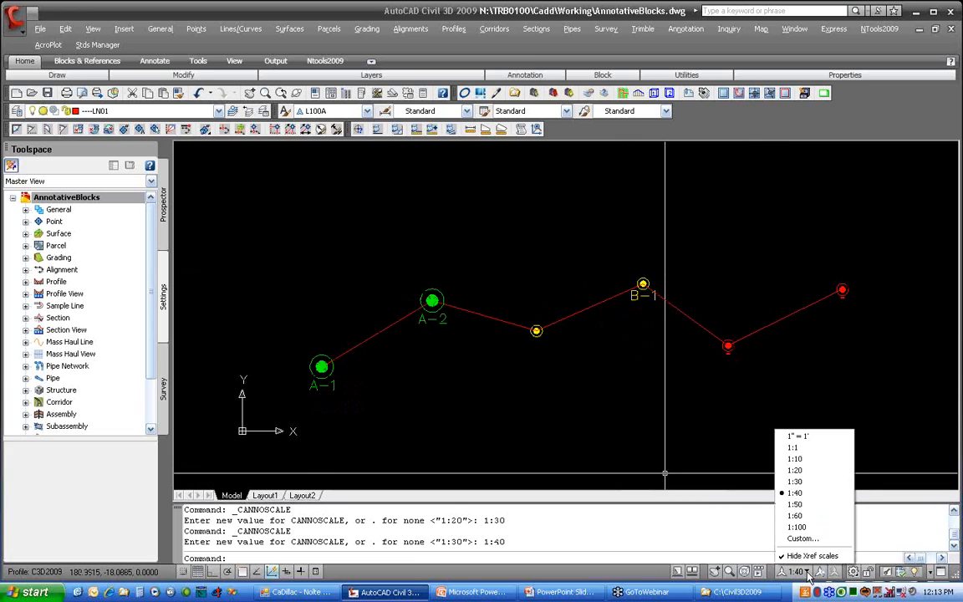
click(796, 516)
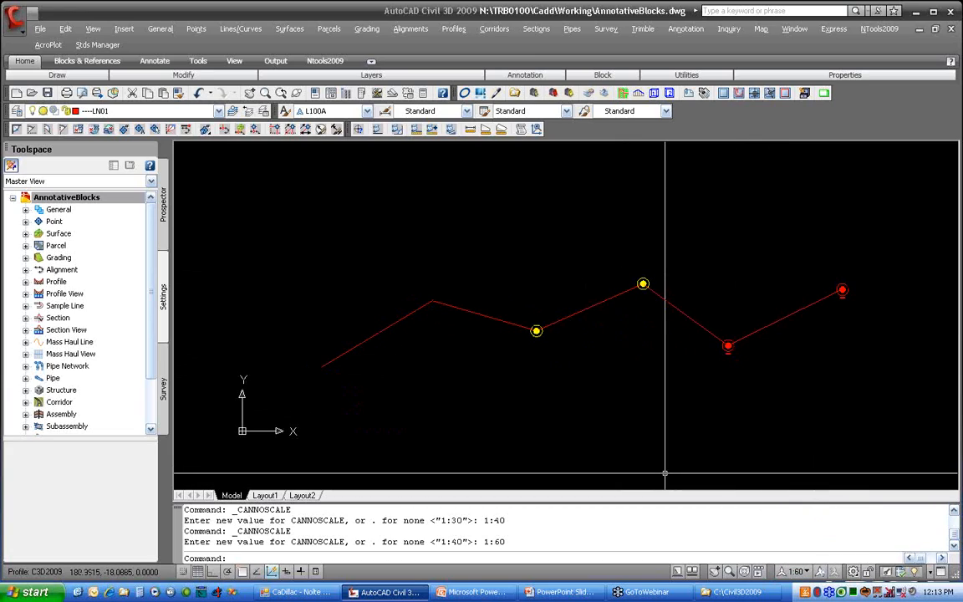
click(797, 572)
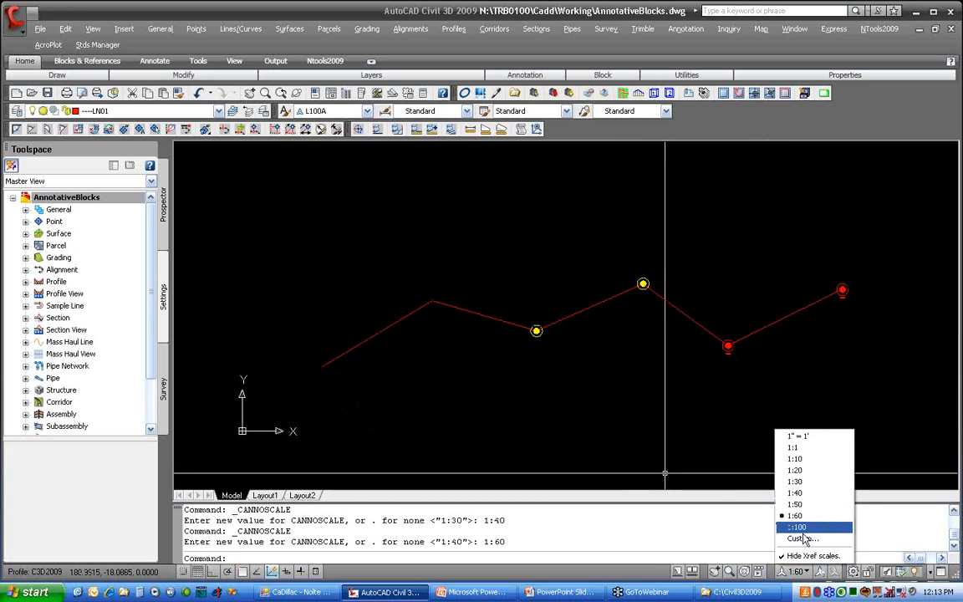
click(795, 482)
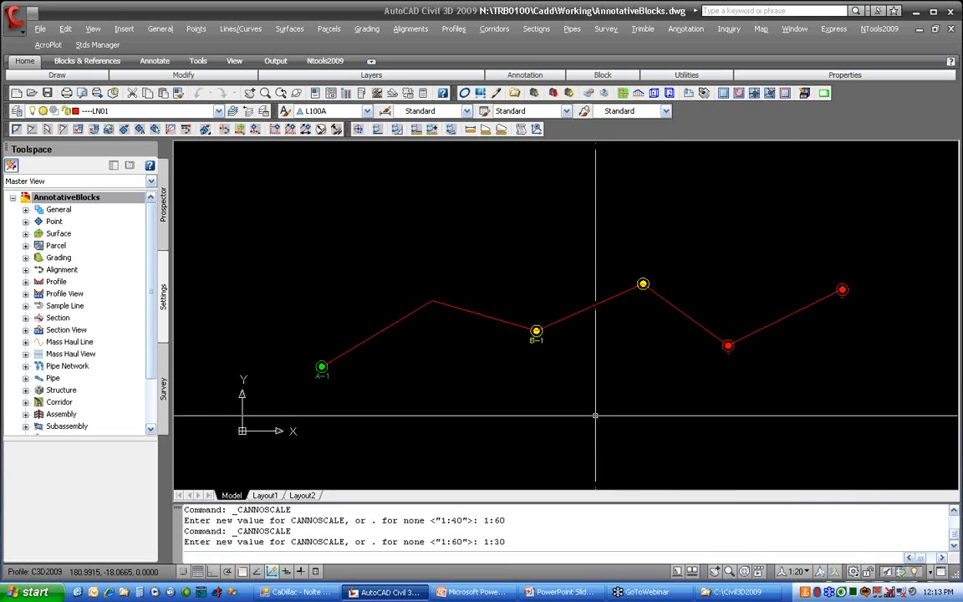
Step: Save the drawing and create a new drawing from the acad.dwt template
text(QS)
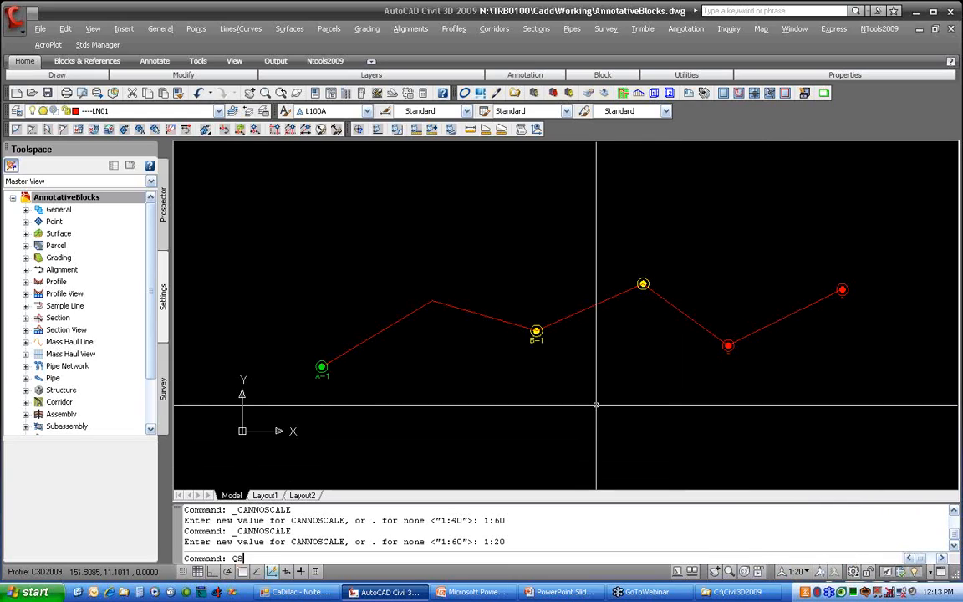
text(AVE)
key(Return)
text(NEW)
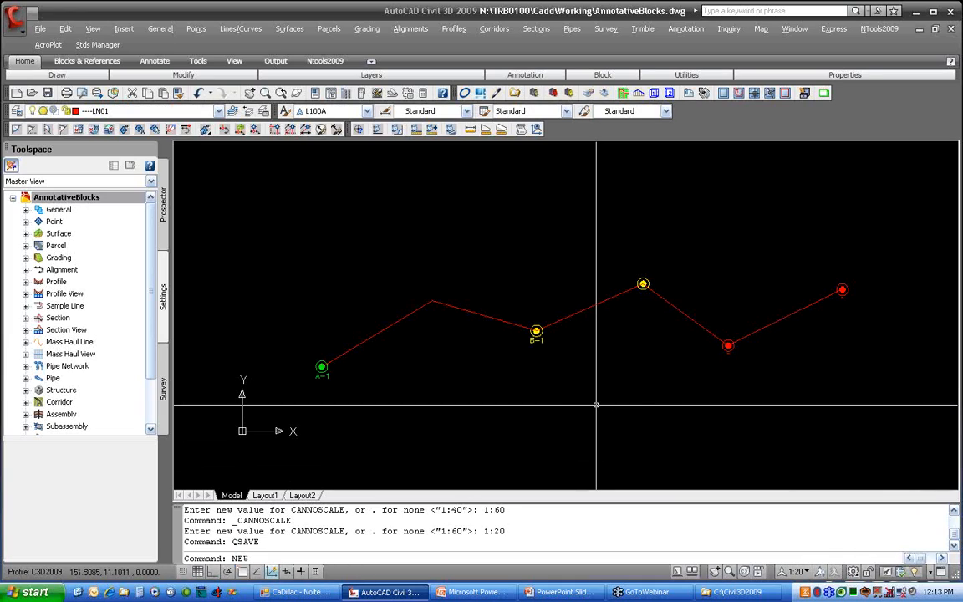
key(Return)
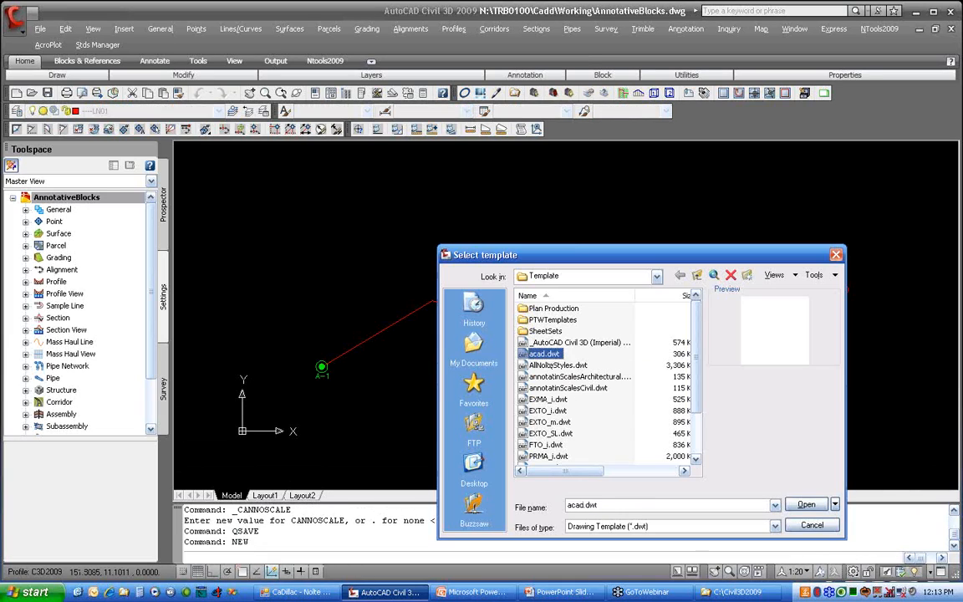
click(806, 505)
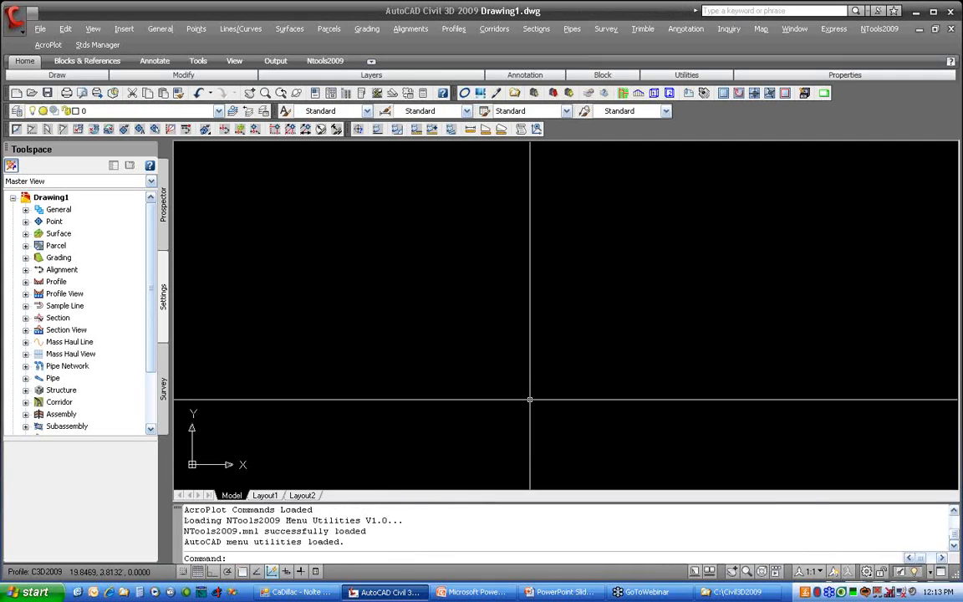
Step: Edit the new drawing's scale list, deleting the 1:2, 1:4, 1:5, 1:8 and 1:16 scales
click(803, 571)
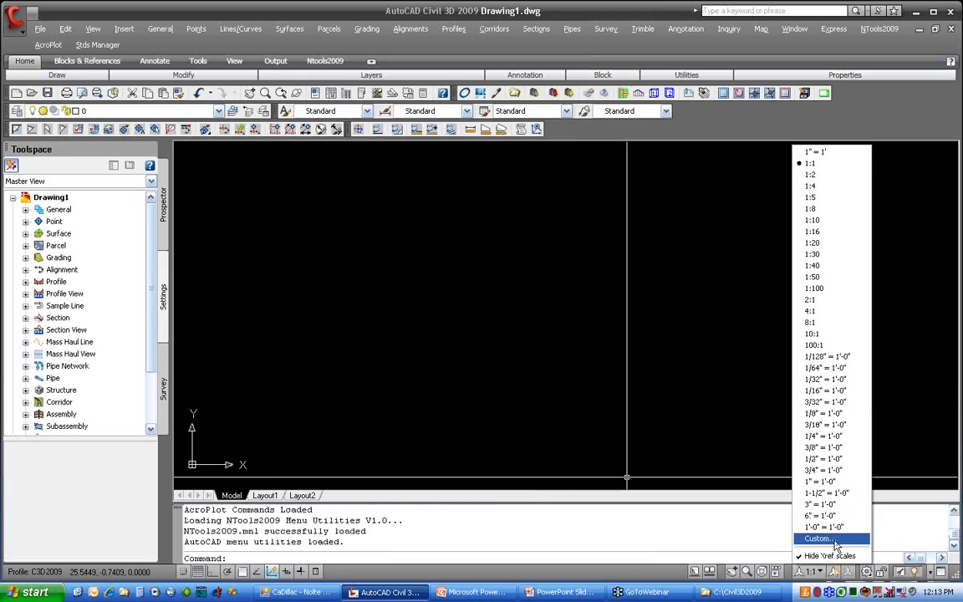
click(835, 541)
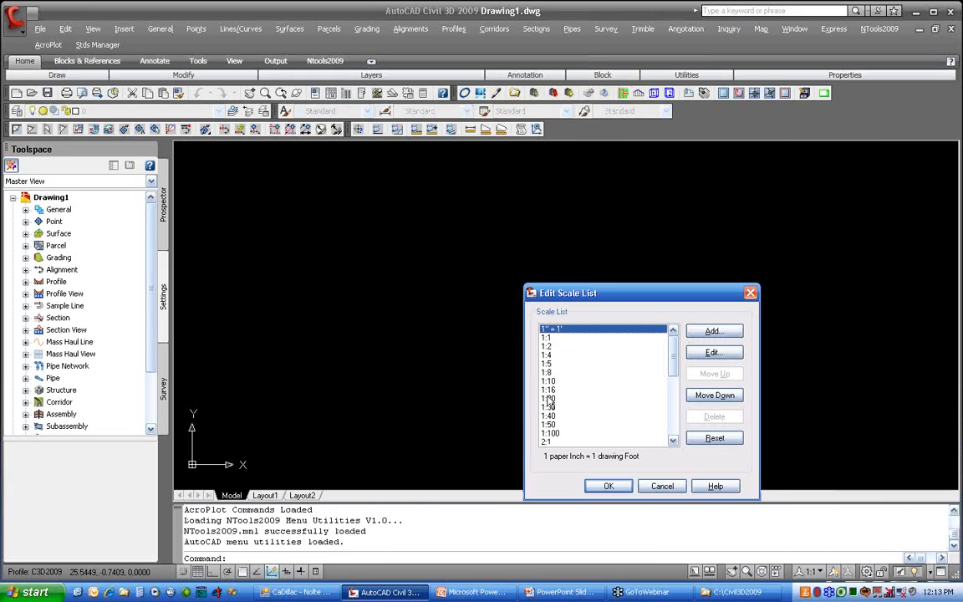
click(546, 347)
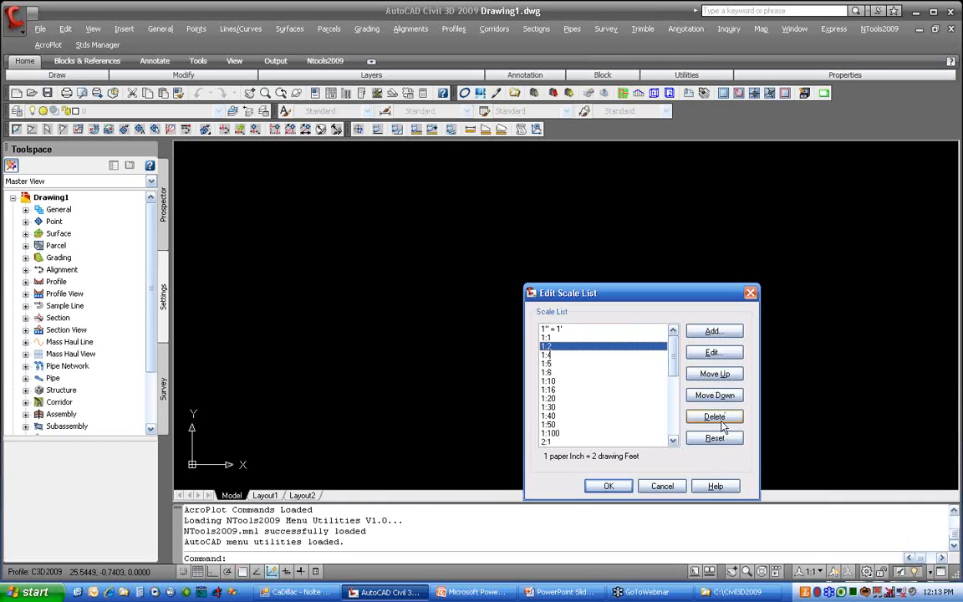
click(715, 417)
click(715, 417)
click(715, 416)
click(720, 418)
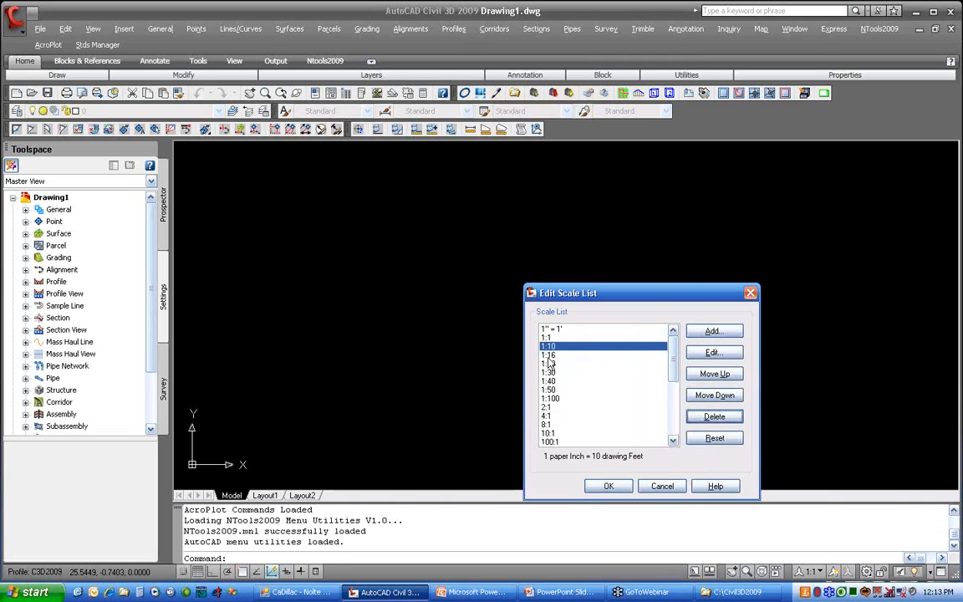
click(553, 357)
click(715, 416)
Step: Delete the 1:100 scale and every scale from 2:1 onward, keeping 1:50 as the last entry, and accept the scale list
click(548, 399)
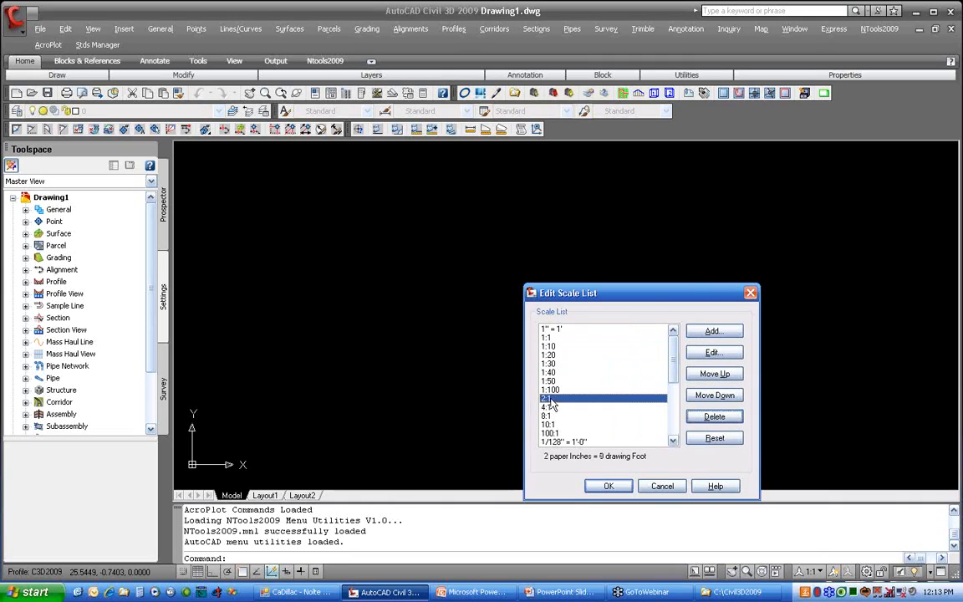
click(715, 417)
click(715, 416)
click(715, 417)
click(715, 417)
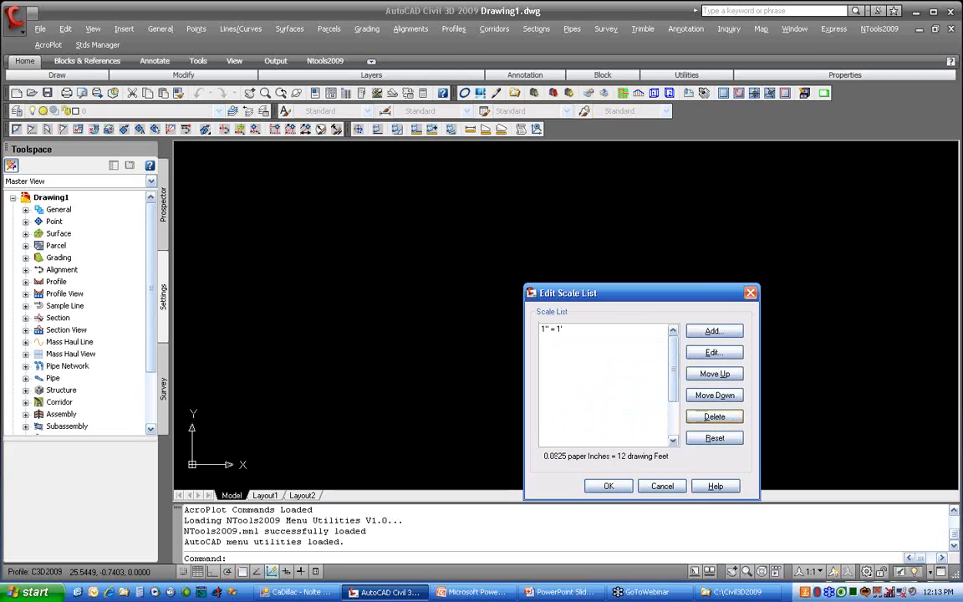
click(715, 416)
click(715, 416)
click(716, 416)
click(715, 417)
click(715, 417)
click(715, 416)
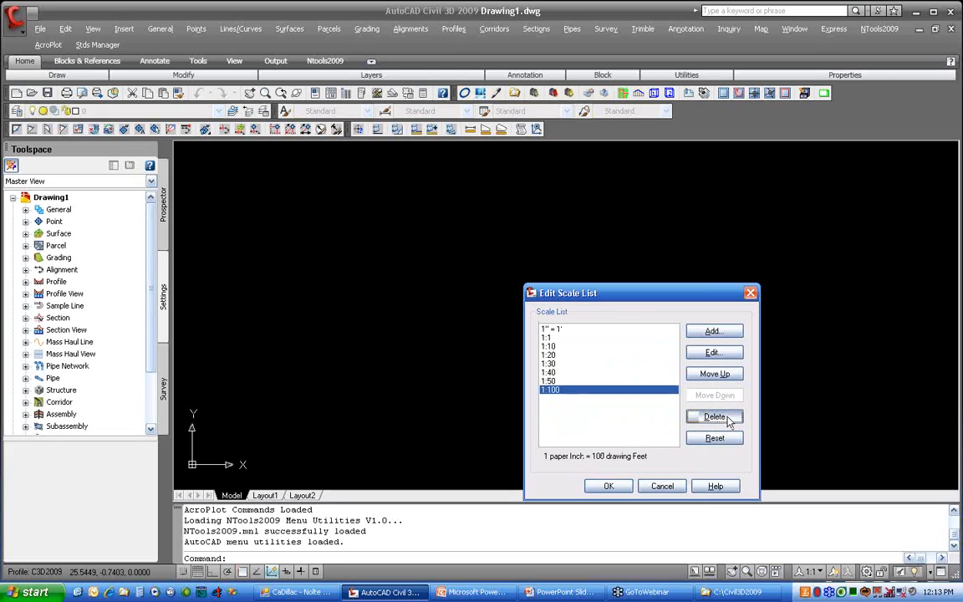
click(715, 417)
click(715, 417)
click(715, 416)
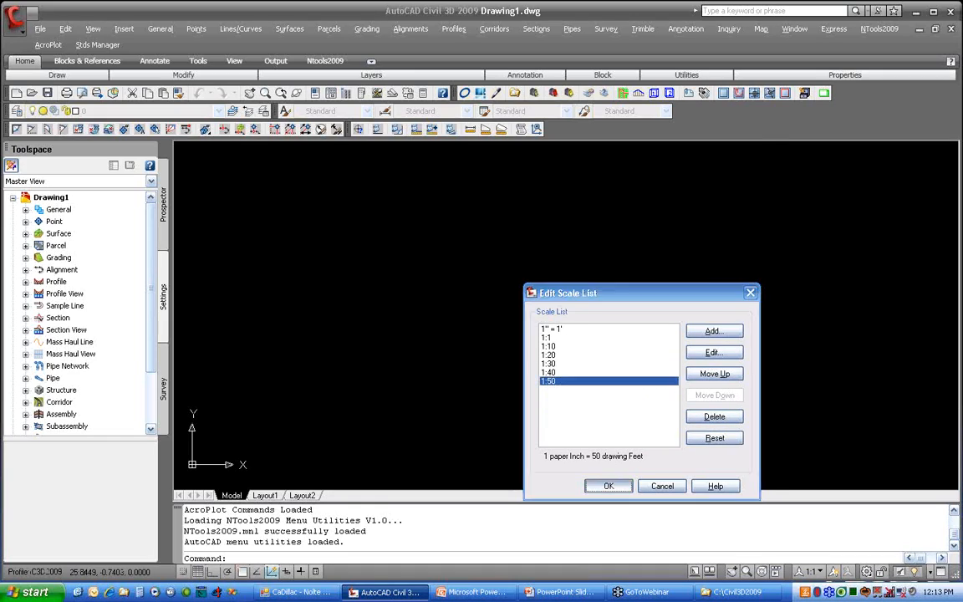
click(609, 486)
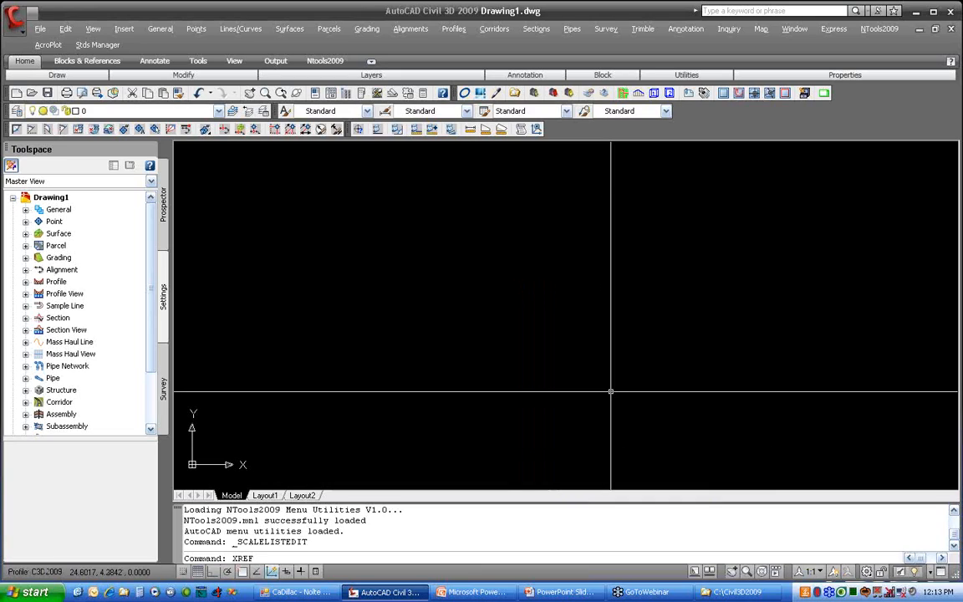
Step: Attach AnnotativeBlocks.dwg from the Working folder as an overlay xref at 0,0,0 with scale 1.00 and show its full extents
key(Return)
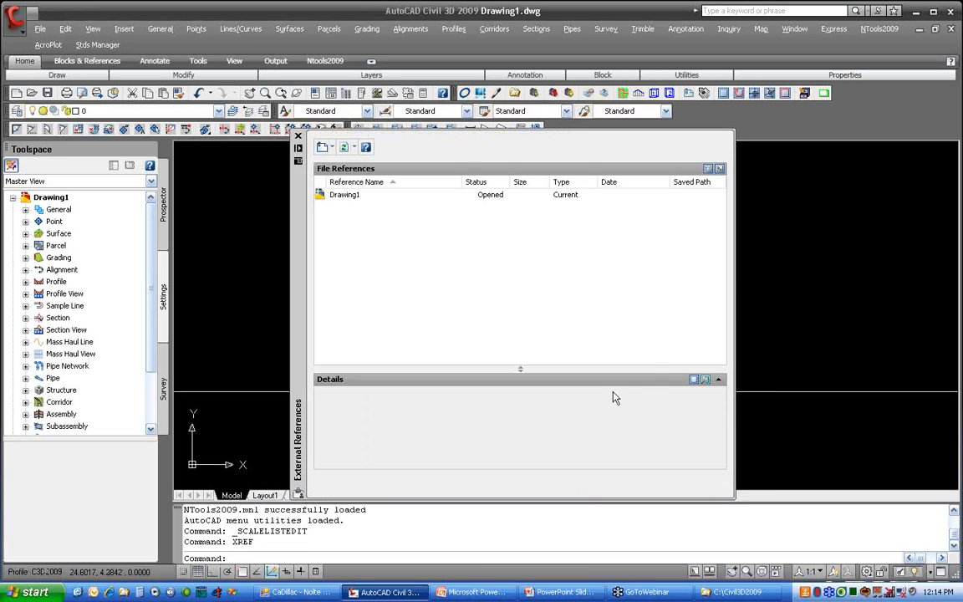
click(323, 147)
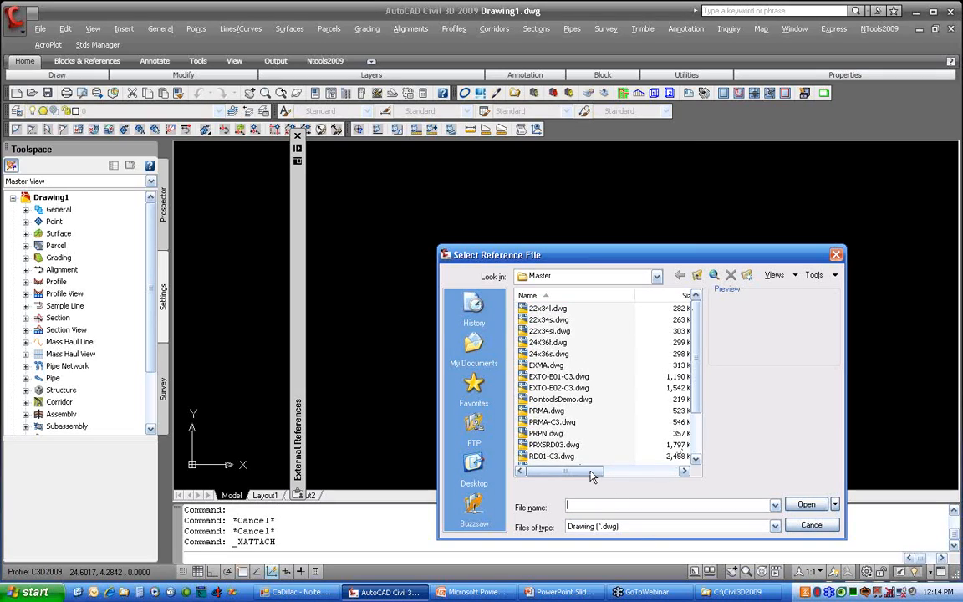
drag(591, 476, 669, 474)
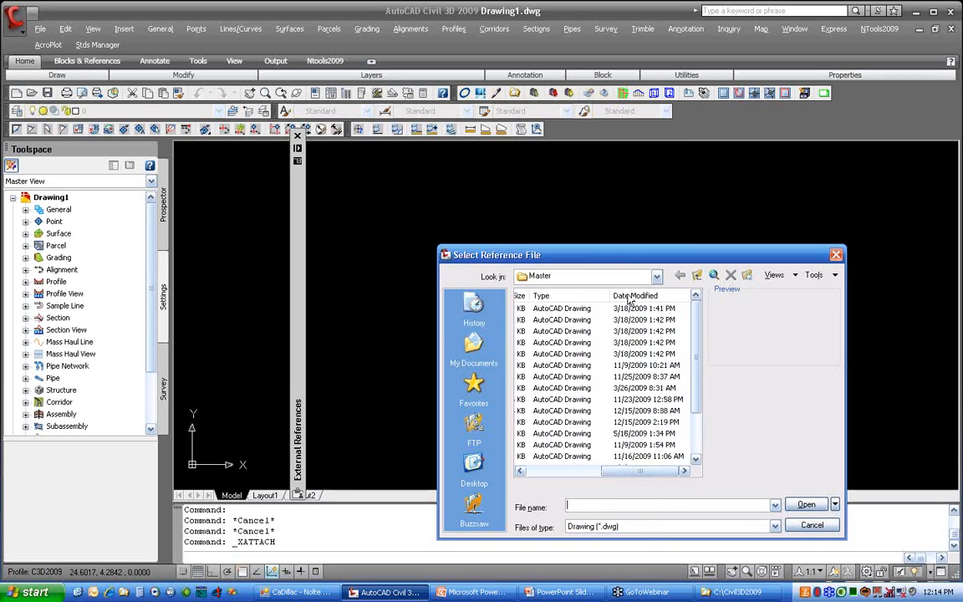
click(697, 276)
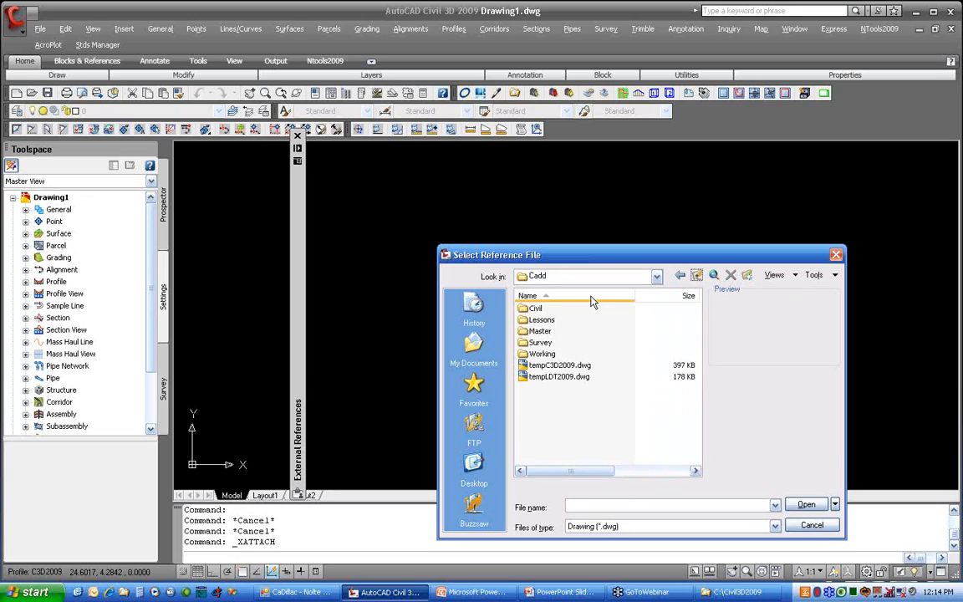
double_click(540, 355)
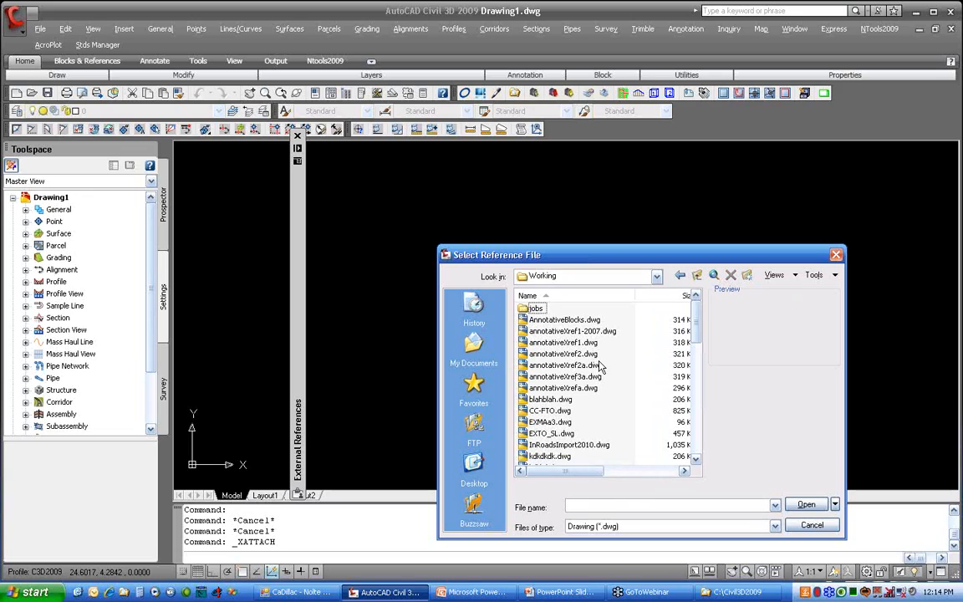
click(544, 322)
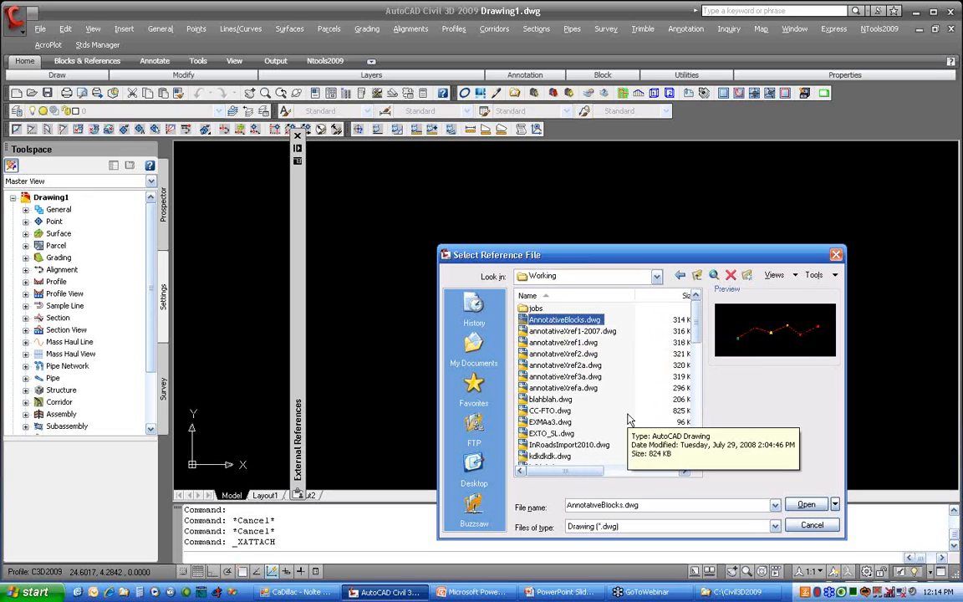
click(801, 506)
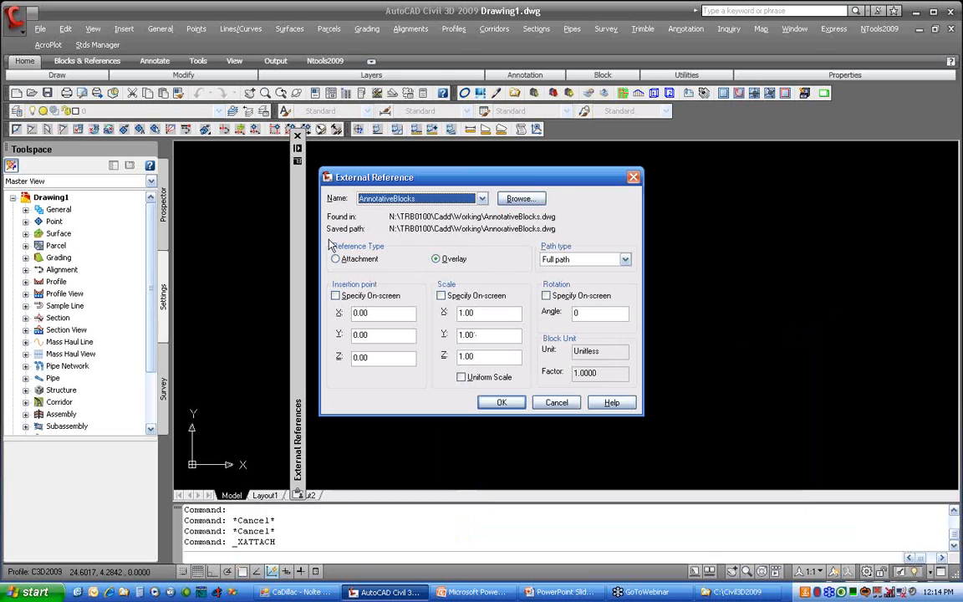
click(501, 403)
middle_click(483, 363)
middle_click(483, 363)
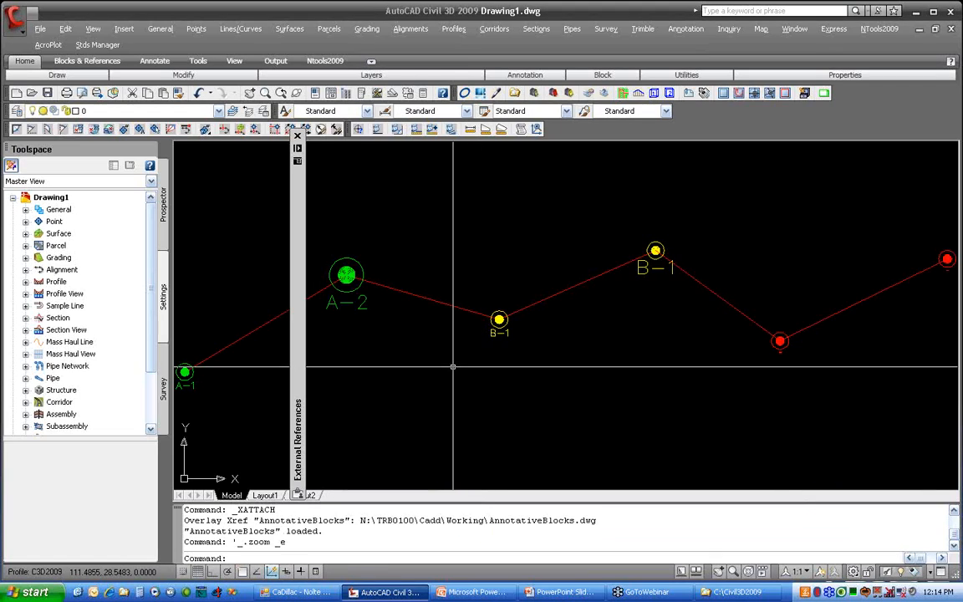
scroll(482, 363, down, 3)
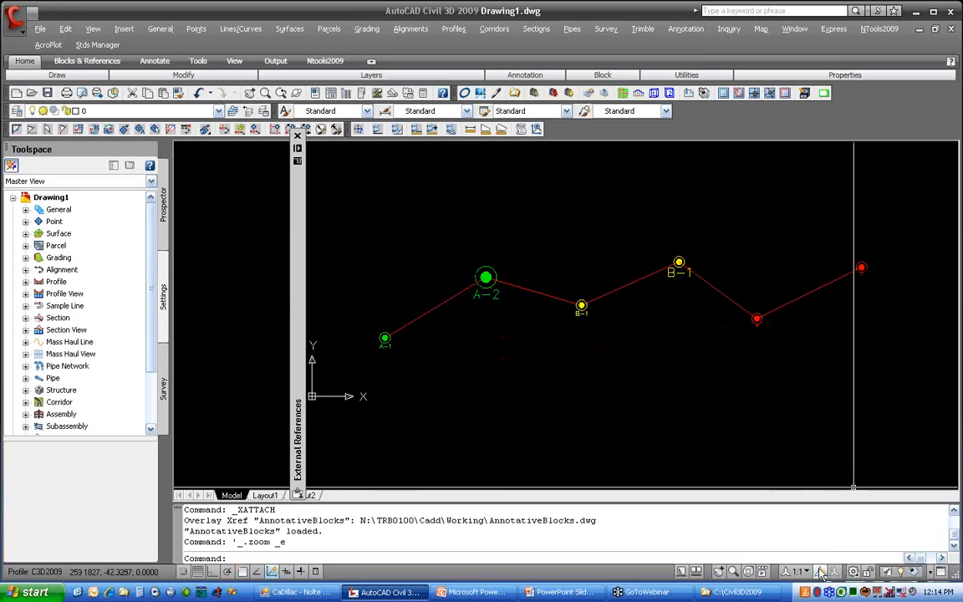
Step: Show annotative objects for the current scale only and unhide the xref scales in the annotation scale list
click(834, 571)
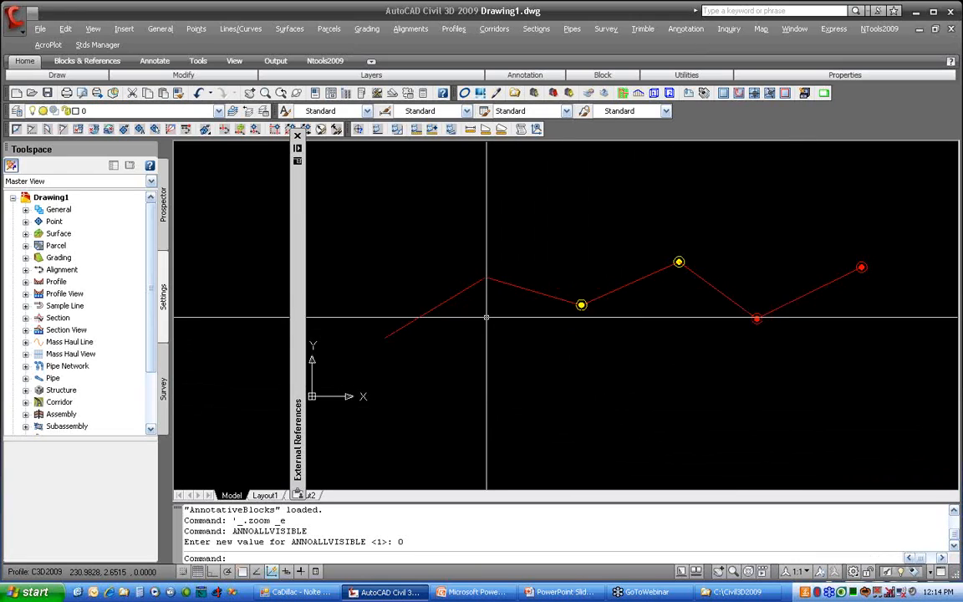
click(809, 572)
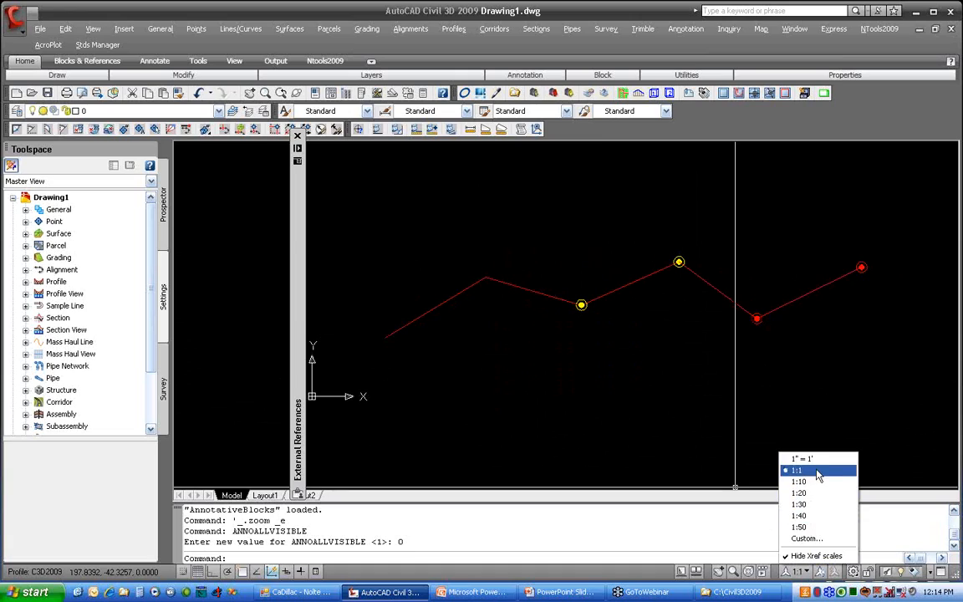
click(806, 558)
click(797, 572)
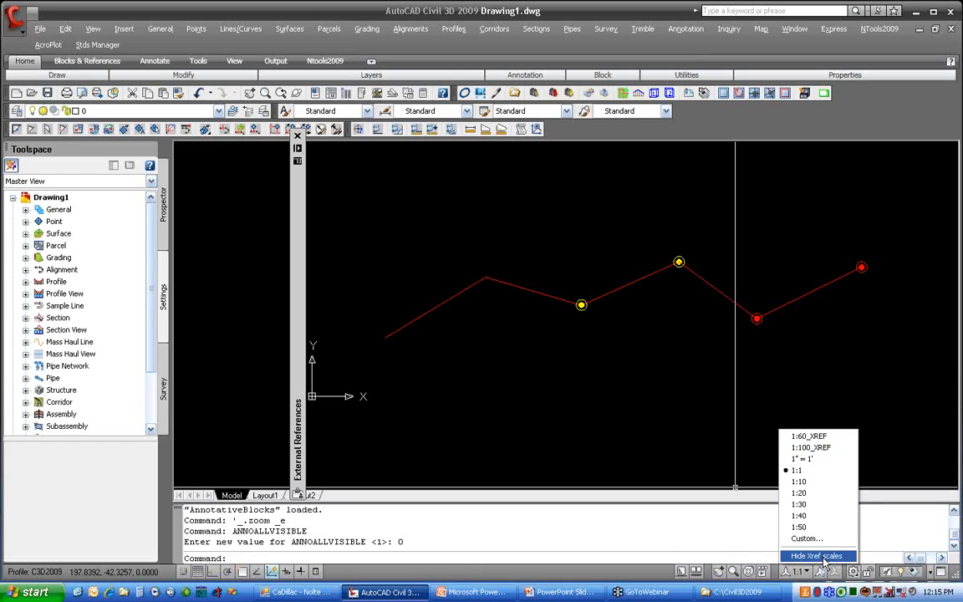
Step: Switch the annotation scale to 1:60_XREF and back to 1:1 to compare the xref's marker blocks and text
click(808, 435)
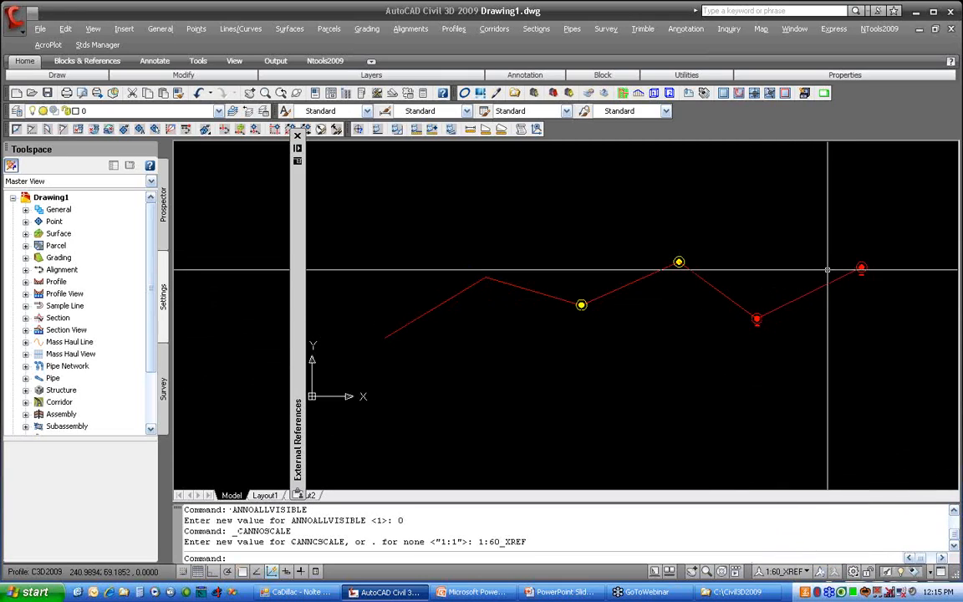
click(783, 571)
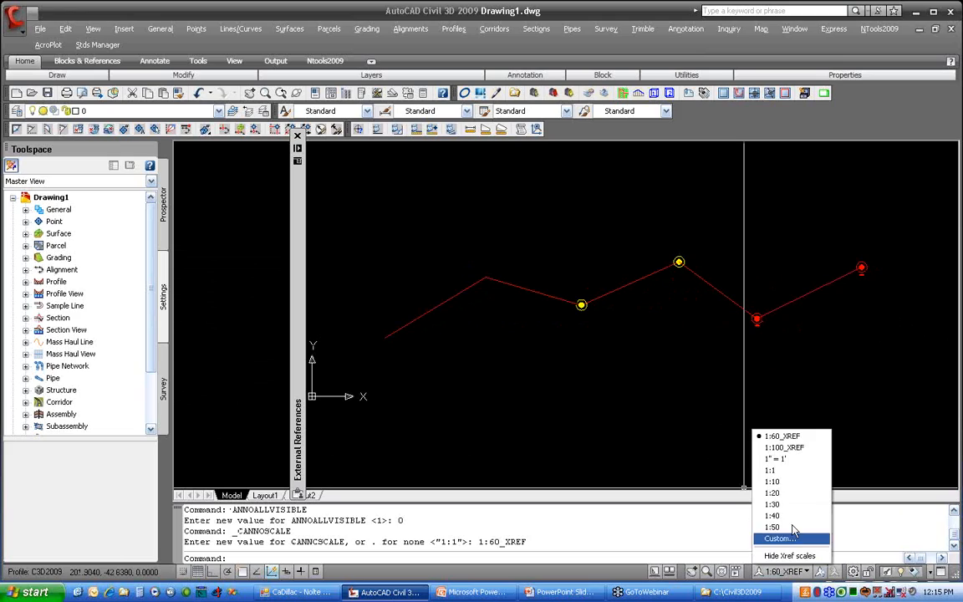
click(770, 470)
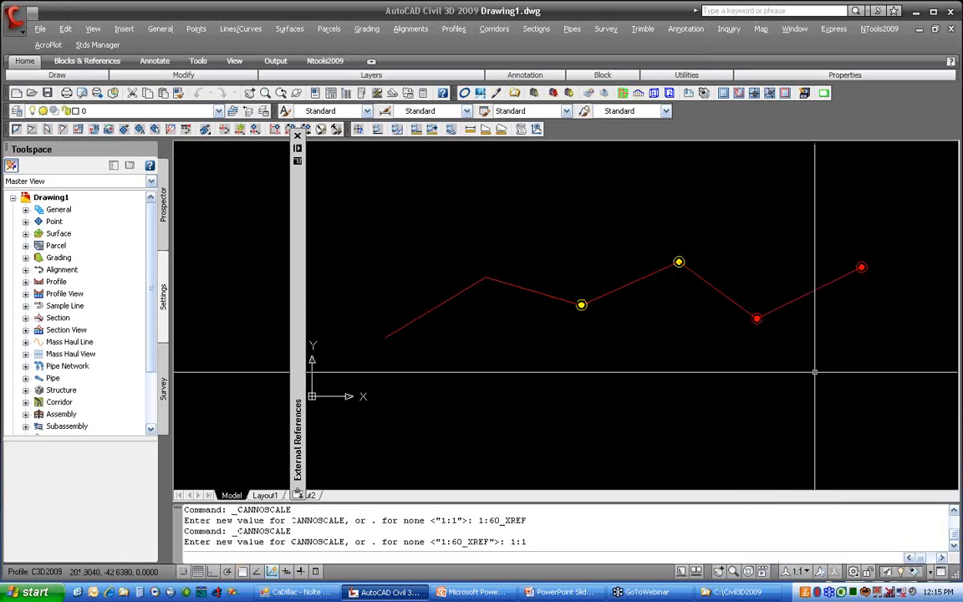
Step: Step the annotation scale through 1:10, 1:20 and 1:30 to 1:40, comparing which xref blocks and labels display
click(797, 572)
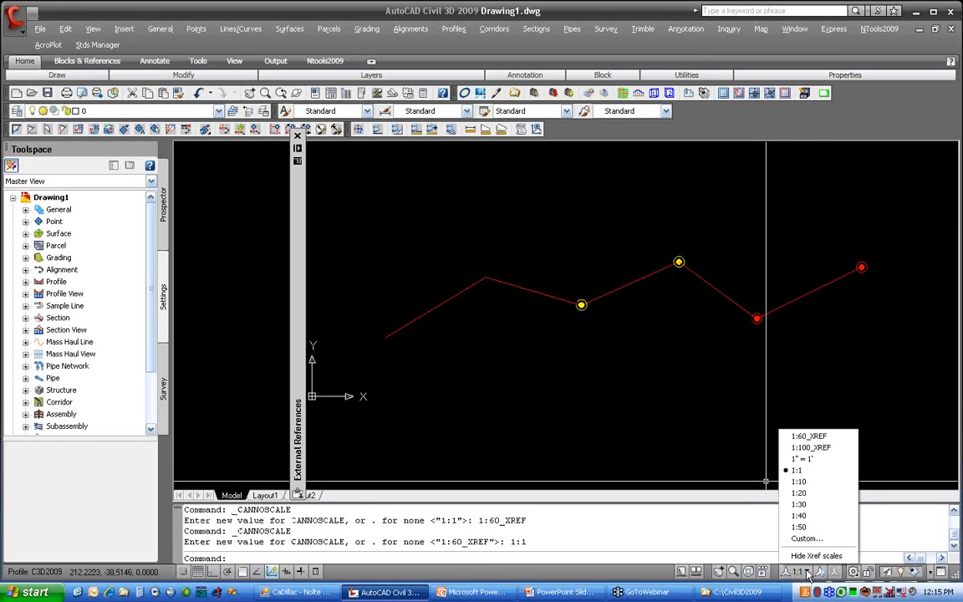
click(793, 483)
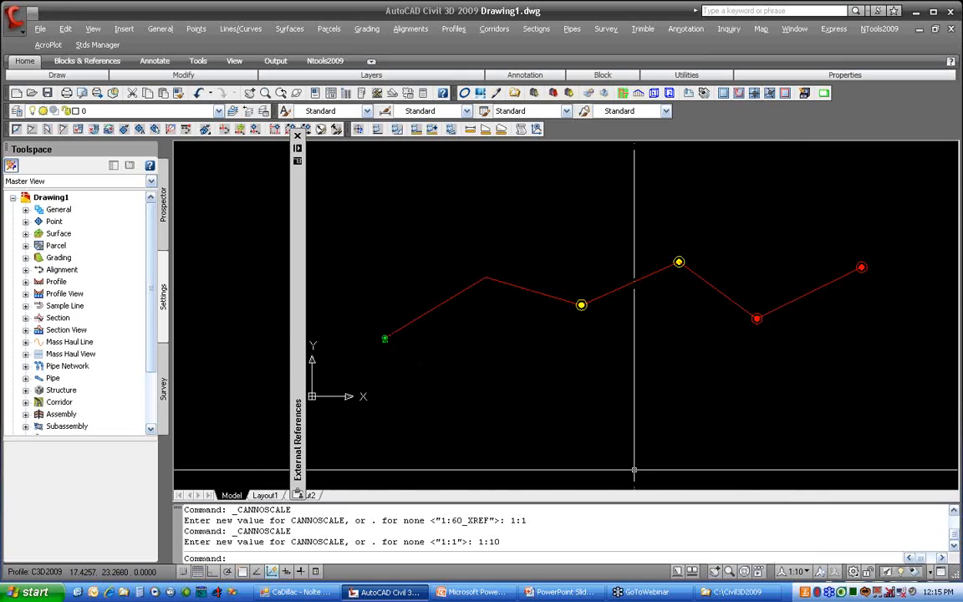
click(797, 572)
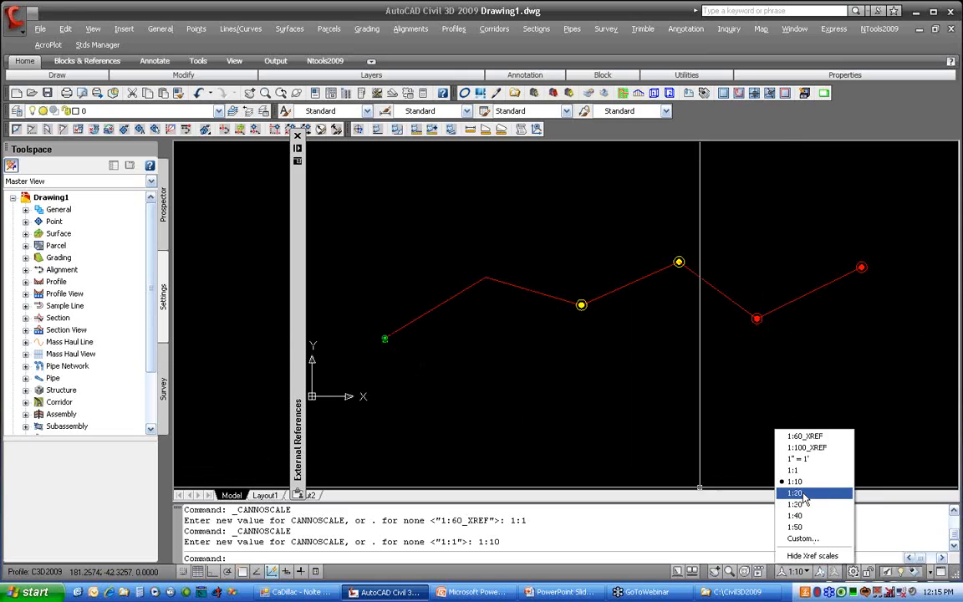
click(803, 497)
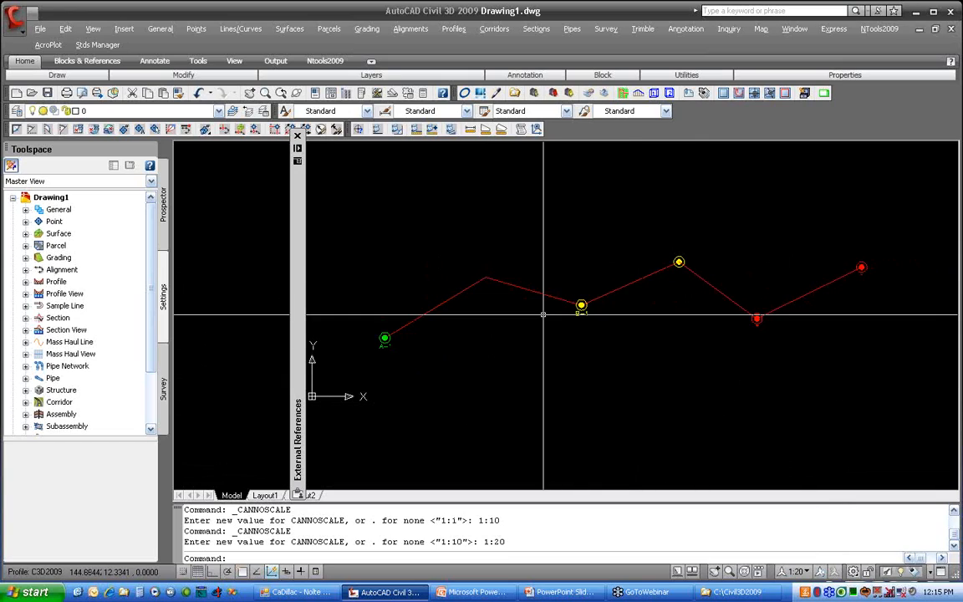
click(796, 571)
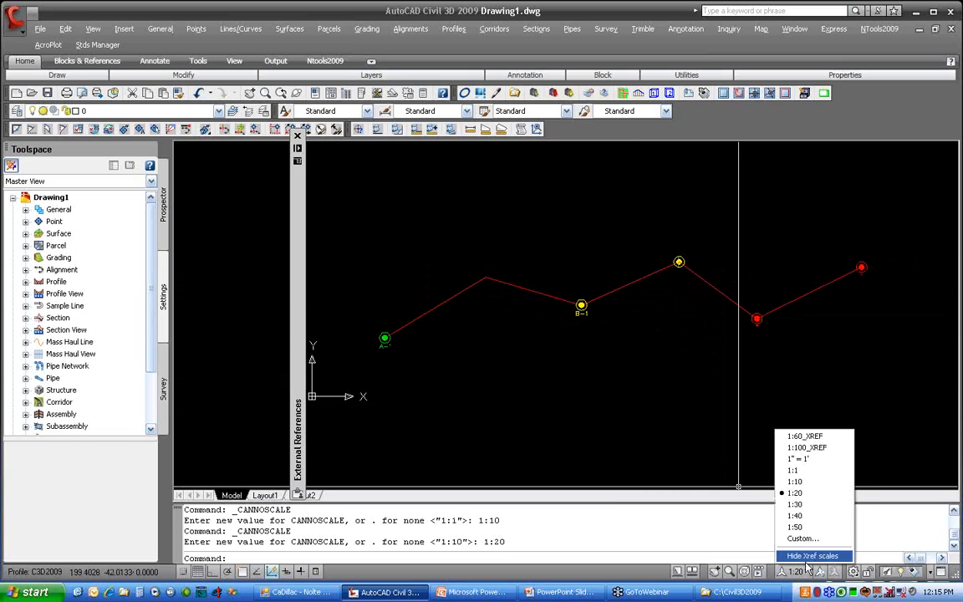
click(809, 503)
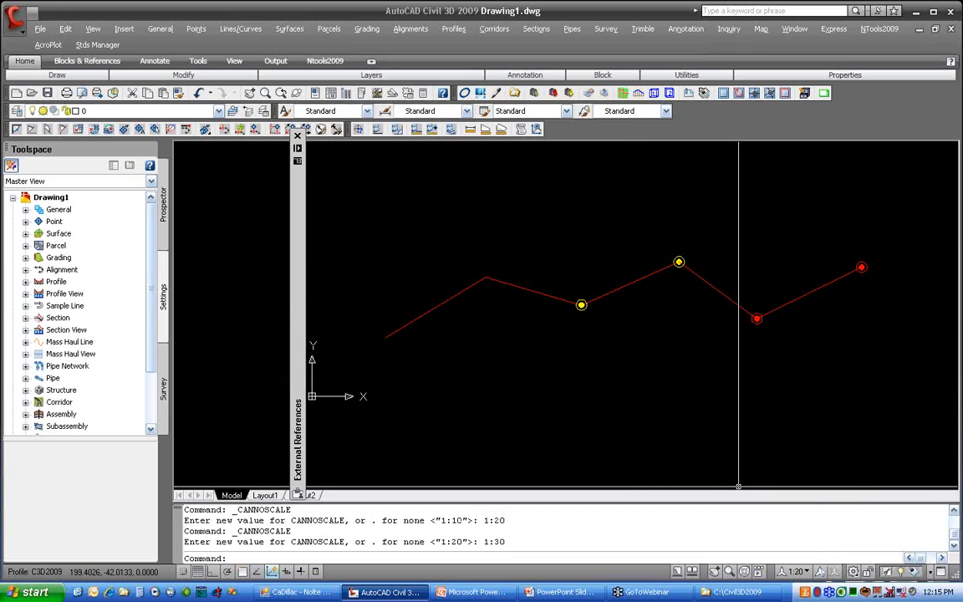
click(795, 571)
click(799, 517)
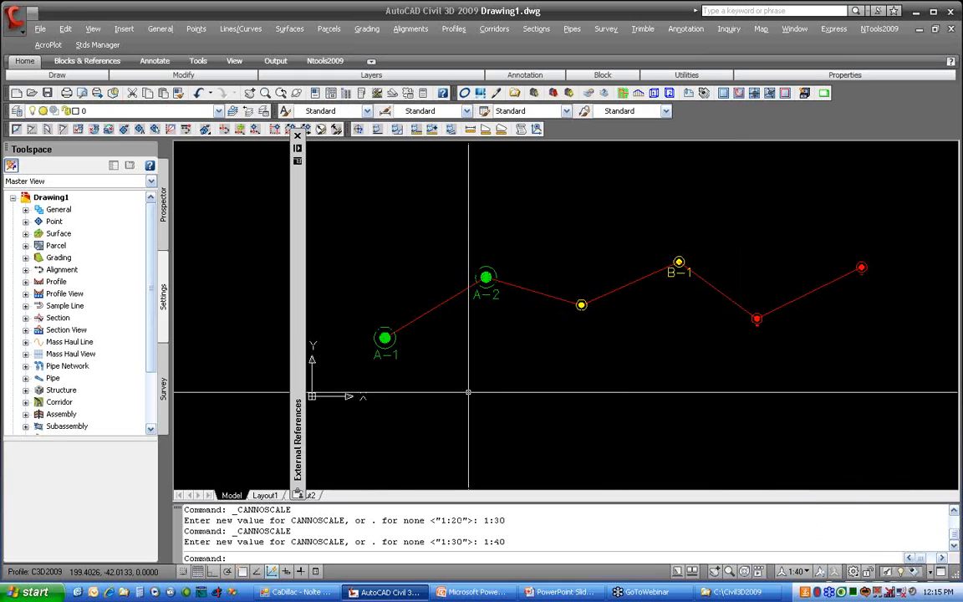
Step: Select the attached xref and check its annotative object scale options without changing anything
key(ctrl+a)
right_click(447, 282)
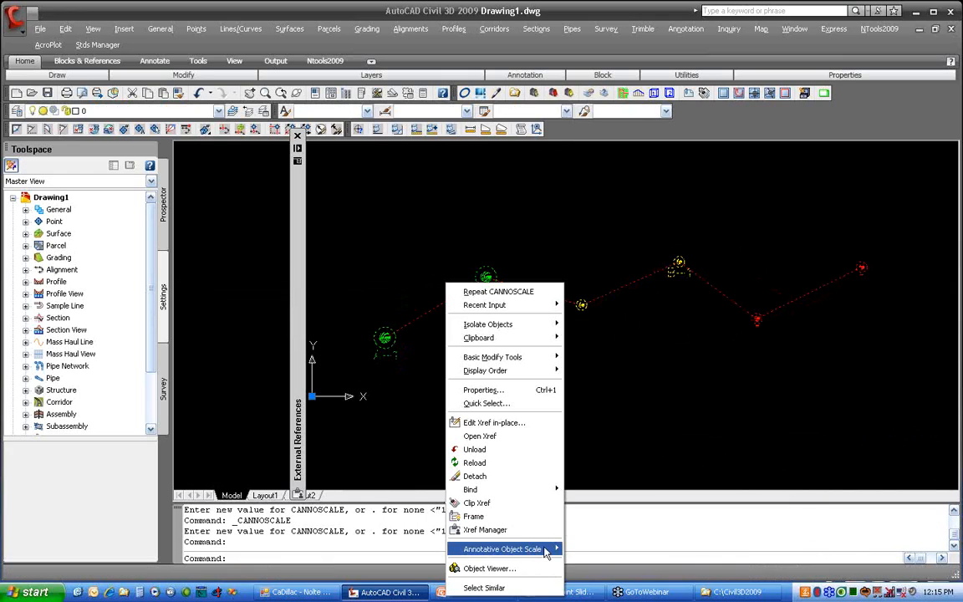
click(641, 419)
click(615, 403)
Step: Switch to Layout1, keep its default page setup, and create a rectangular viewport filling most of the sheet
click(266, 495)
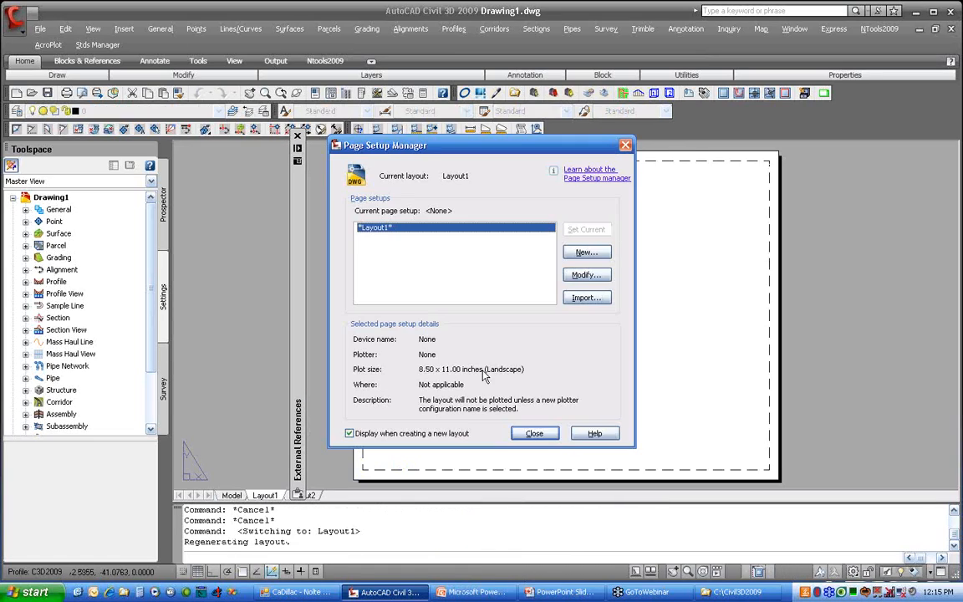
click(536, 434)
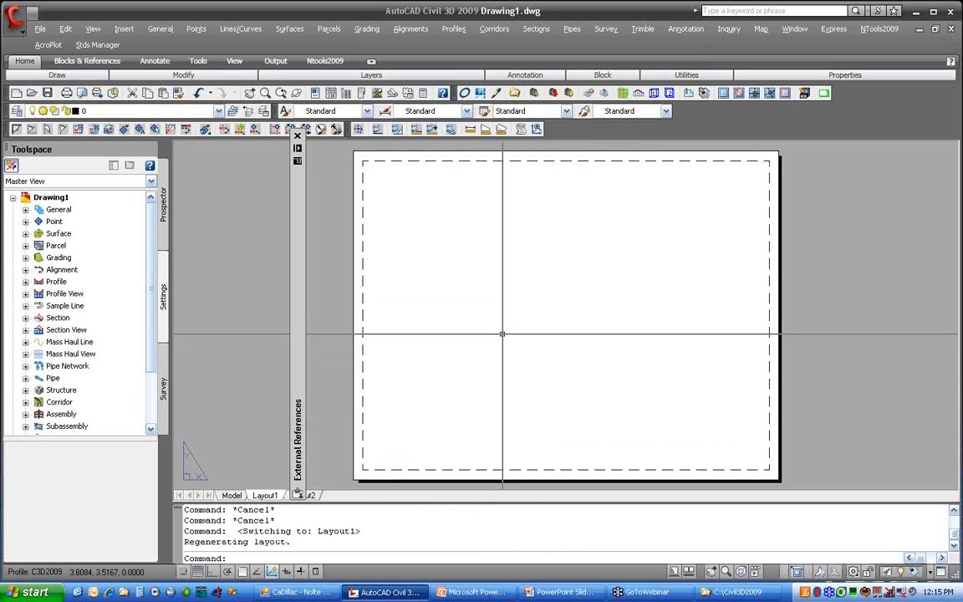
key(Return)
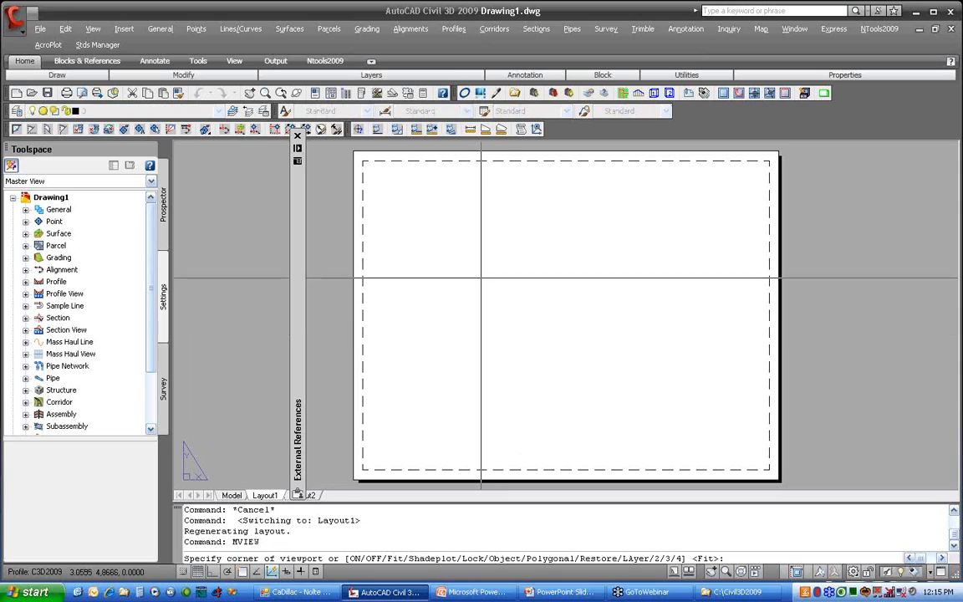
click(387, 188)
click(745, 429)
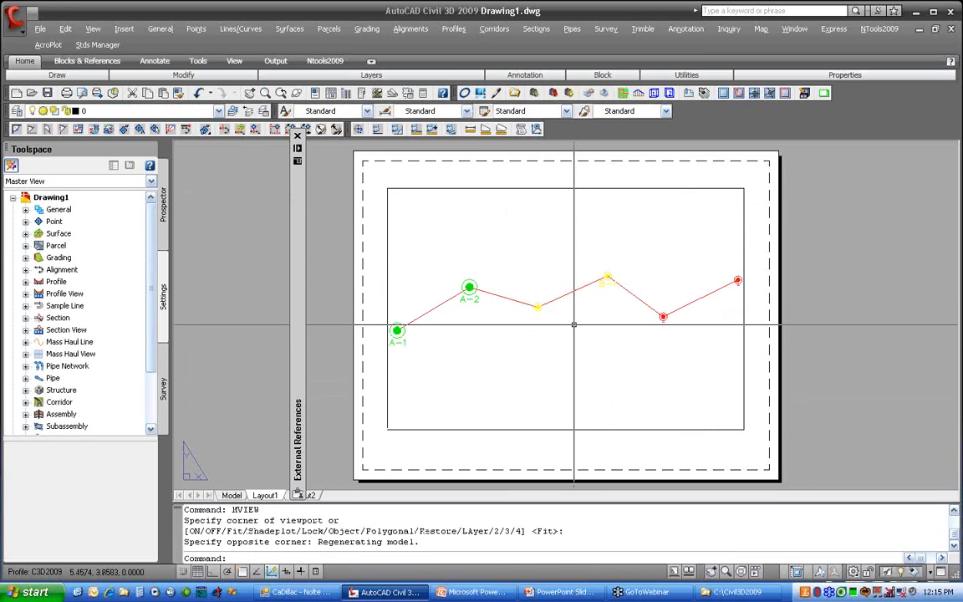
Step: Activate the viewport and twist its view with DVIEW somewhat more than a quarter turn counterclockwise, so the marker line runs roughly vertically
double_click(541, 332)
mouse_move(542, 332)
middle_down()
mouse_move(581, 340)
mouse_move(558, 346)
mouse_move(601, 334)
middle_up()
scroll(560, 346, down, 4)
scroll(593, 346, up, 3)
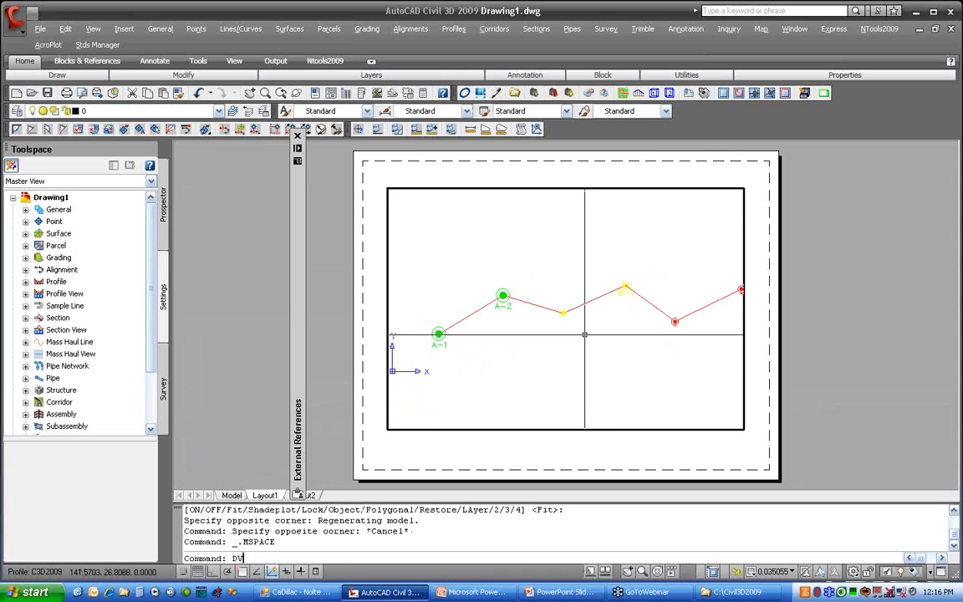
key(Return)
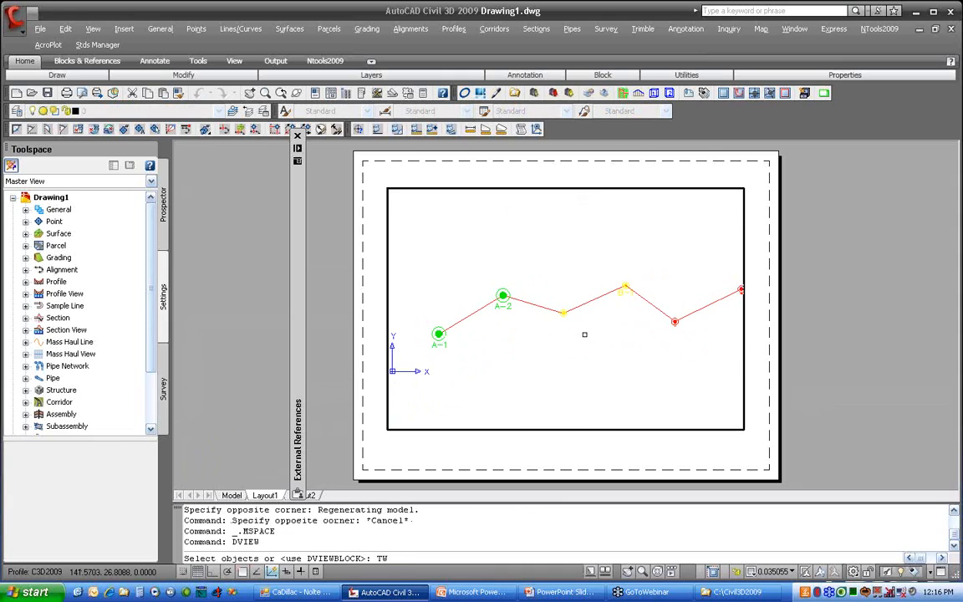
text(TW)
key(Return)
key(Return)
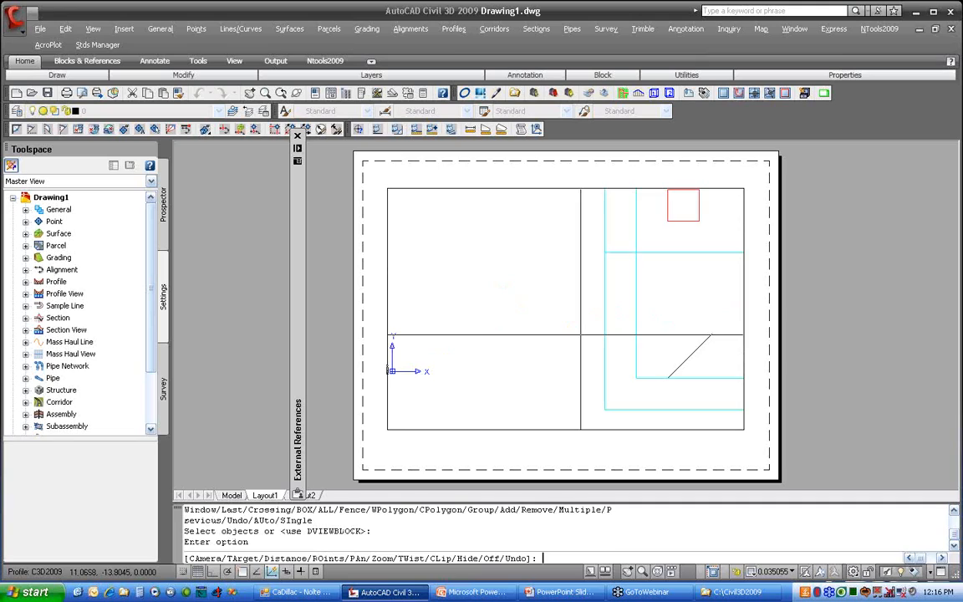
key(Return)
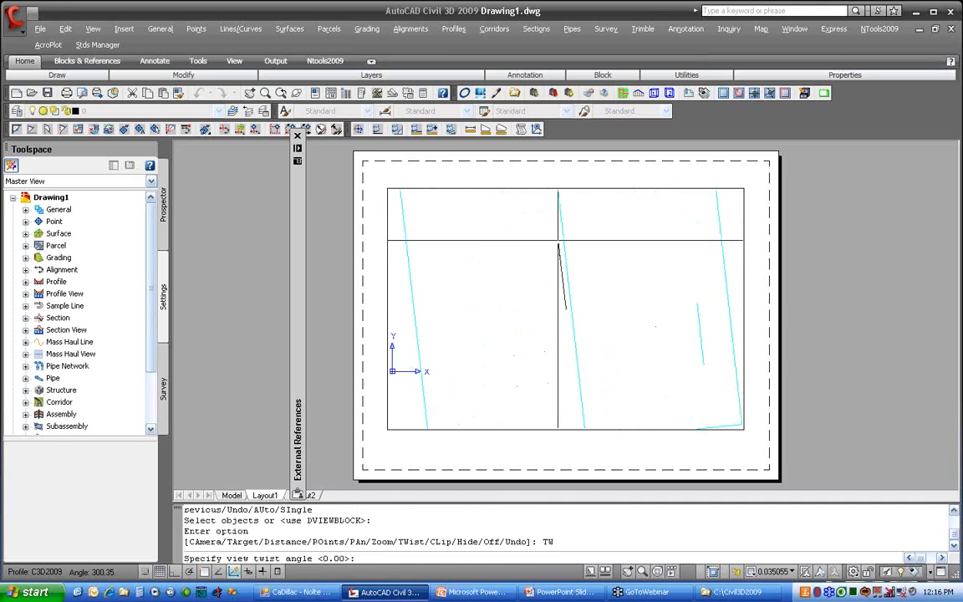
click(542, 252)
key(Return)
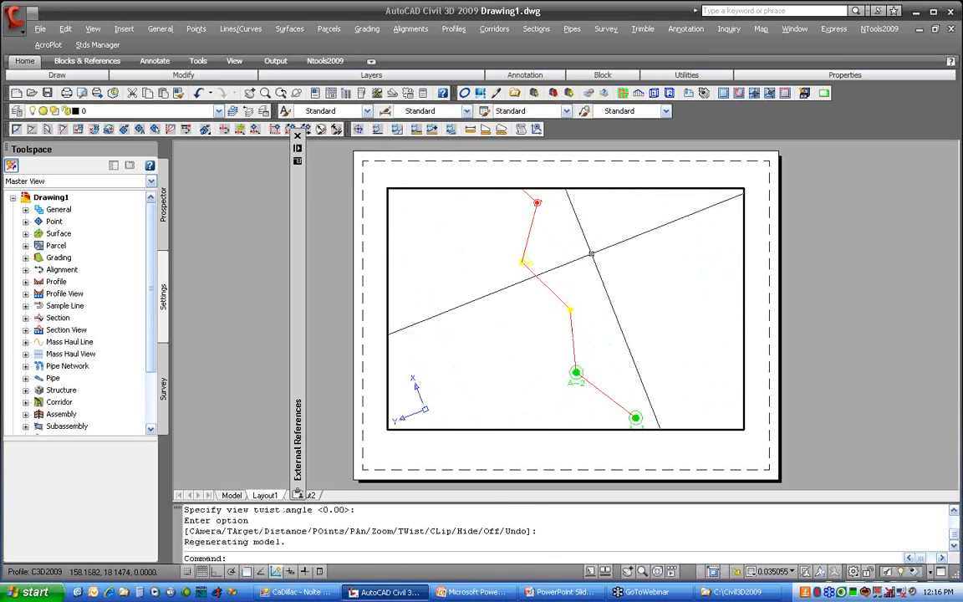
Step: Examine how the green and yellow marker blocks and their labels are oriented in the twisted viewport
middle_drag(613, 379, 595, 323)
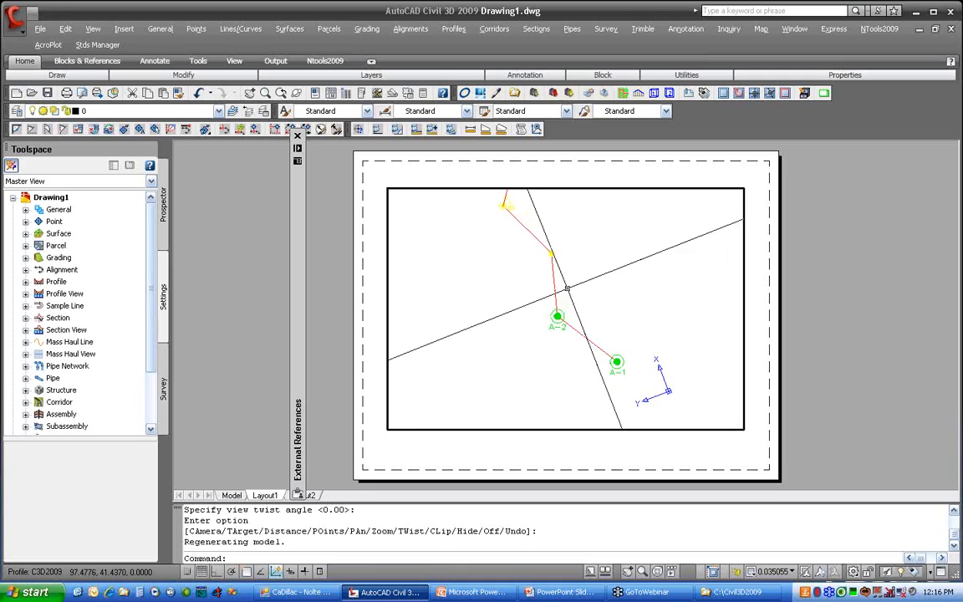
middle_drag(540, 254, 577, 377)
scroll(549, 329, up, 3)
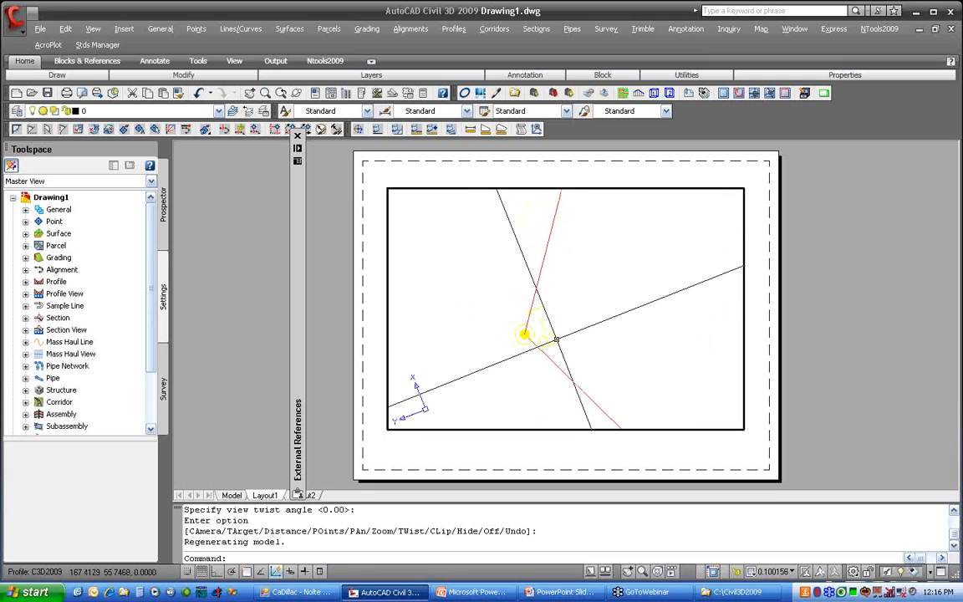
scroll(557, 339, down, 2)
middle_drag(569, 349, 509, 195)
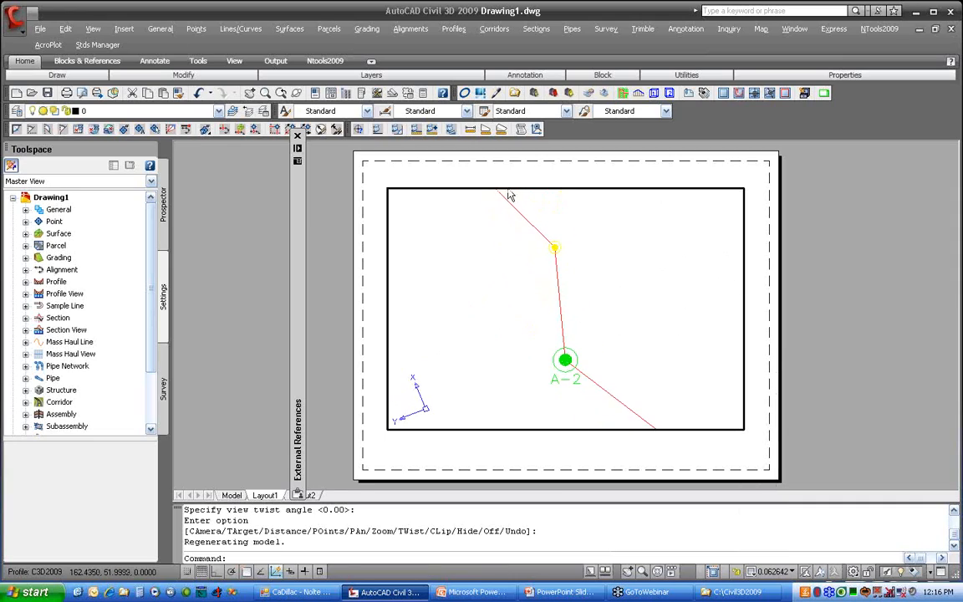
Step: Set the twisted viewport's annotation scale to 1:40 and toggle the display of annotative objects for all scales on and back off
middle_drag(583, 278, 529, 187)
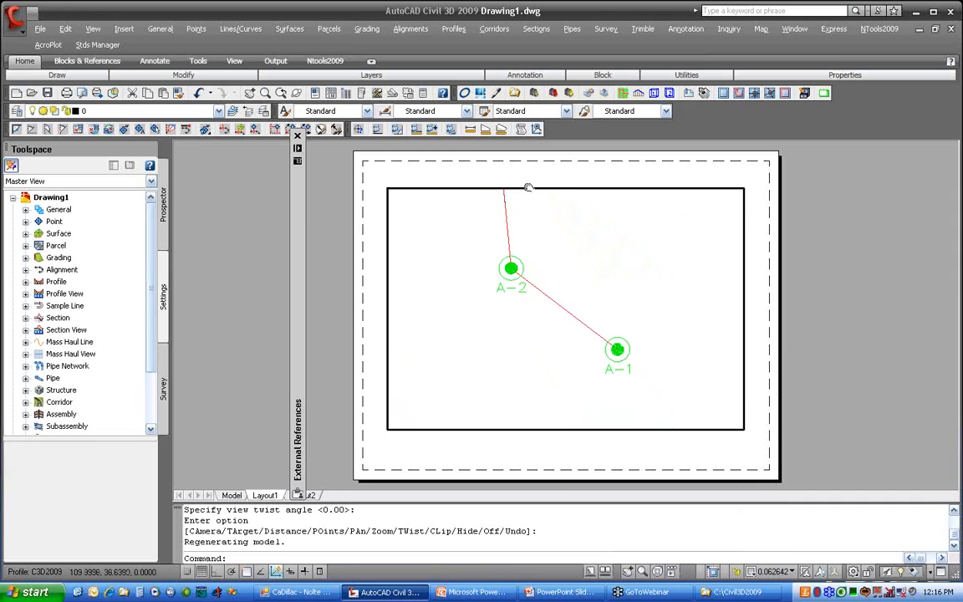
click(780, 572)
click(778, 516)
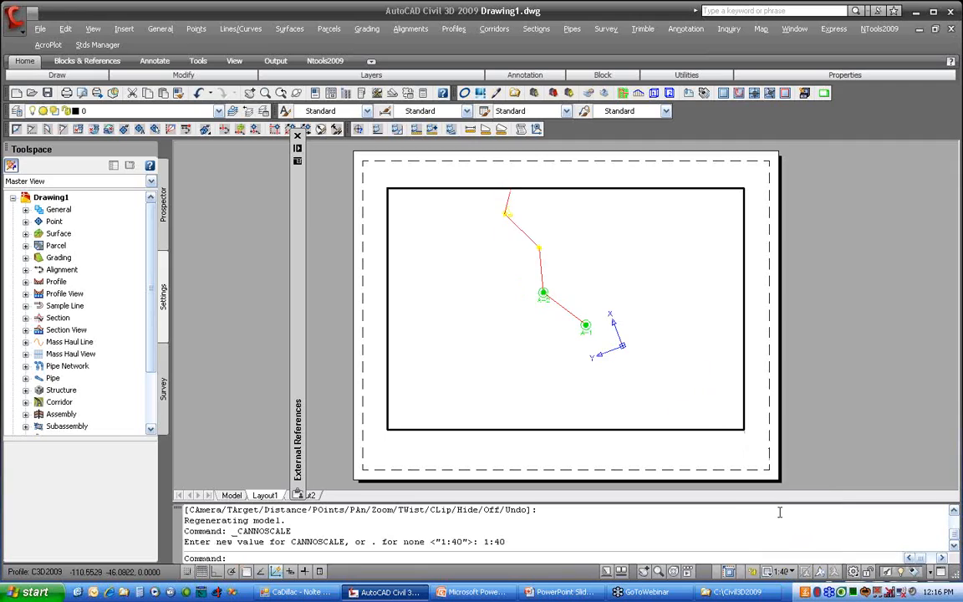
click(820, 572)
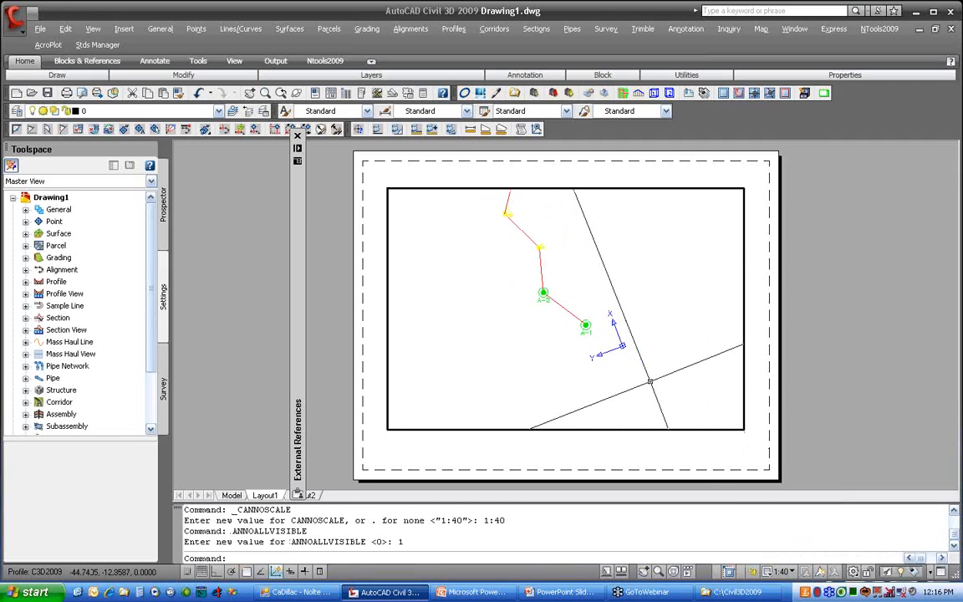
click(824, 573)
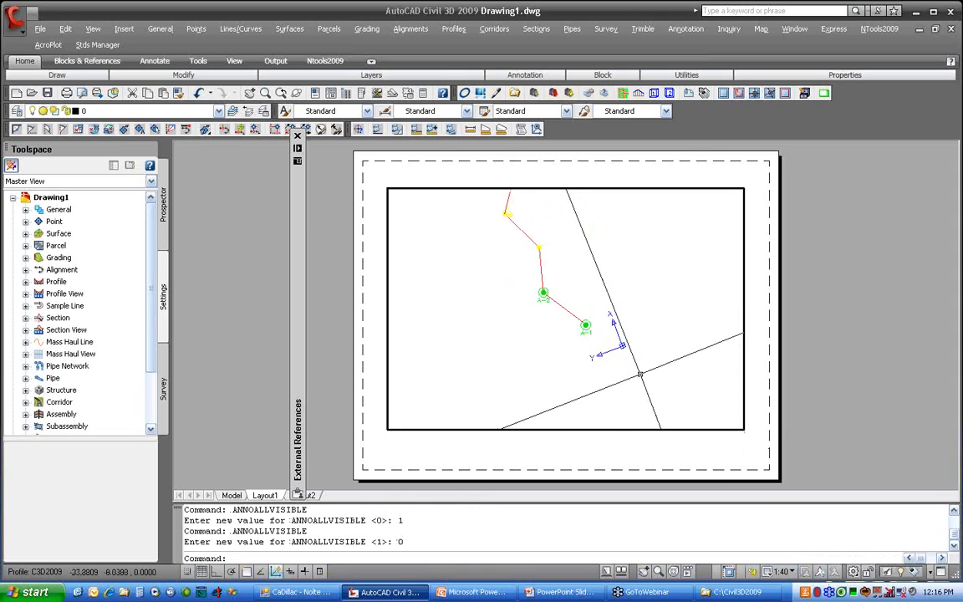
Step: Leave the layout viewport for model space and make the AnnotativeBlocks drawing current
double_click(673, 456)
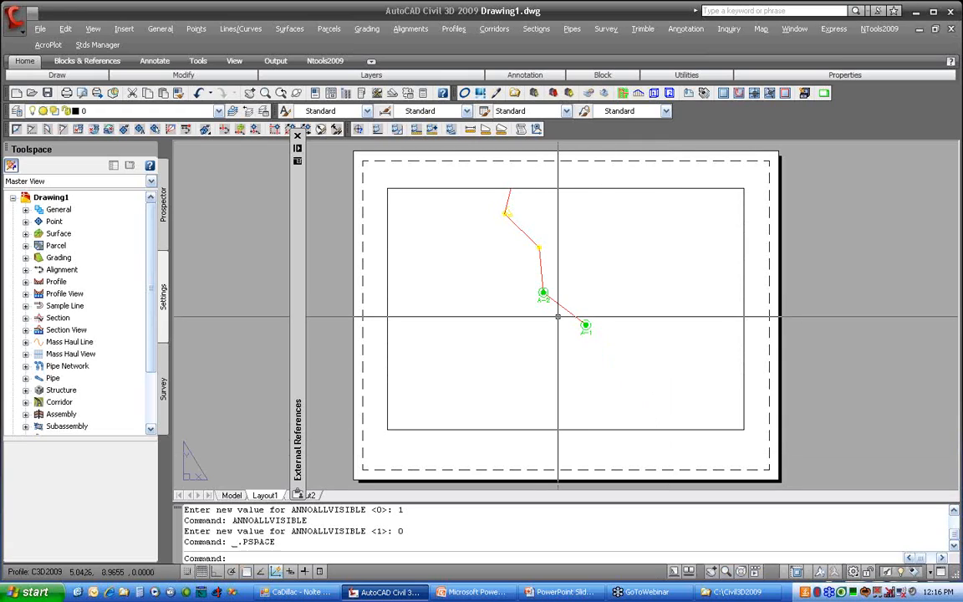
click(232, 495)
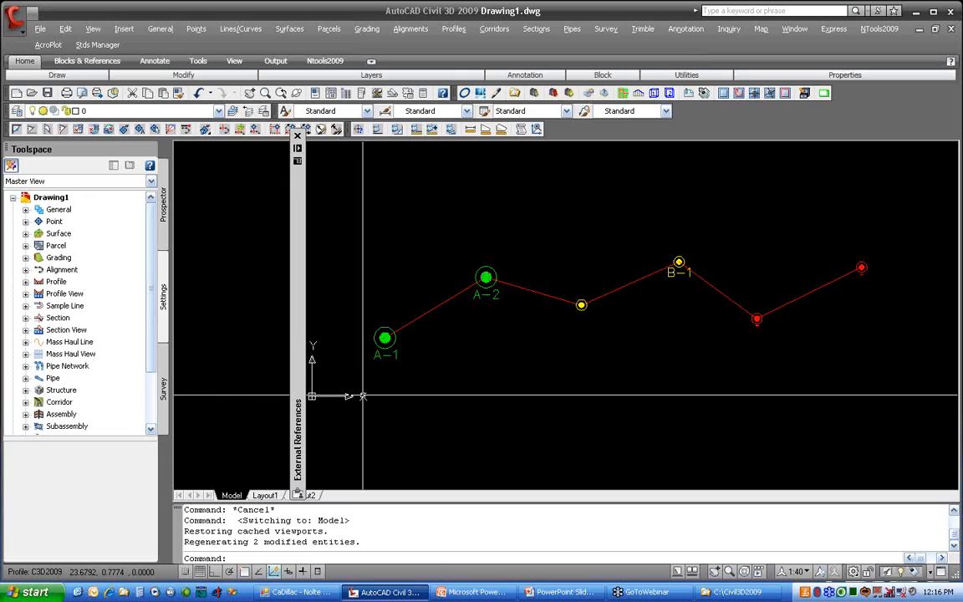
click(13, 196)
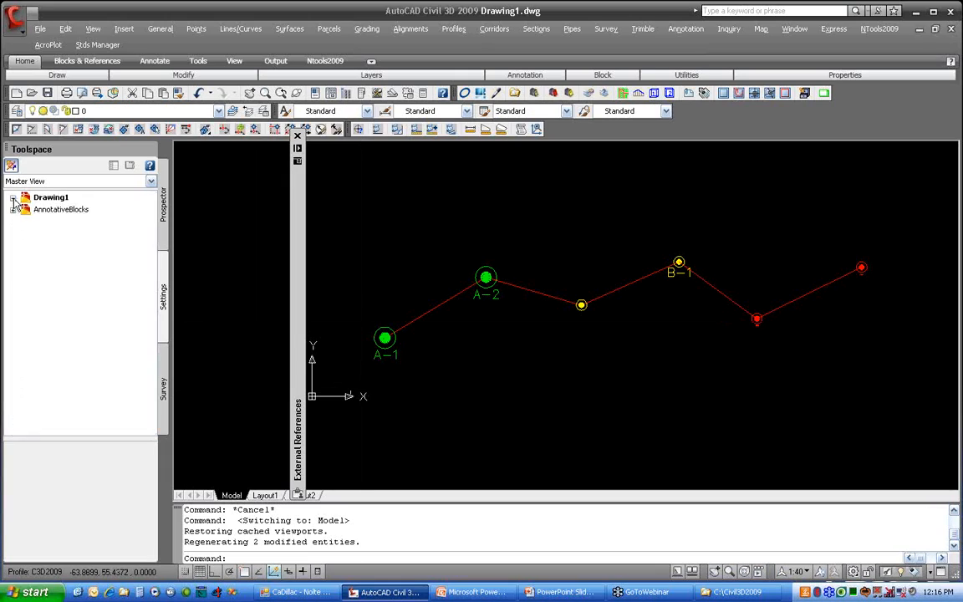
click(12, 209)
right_click(61, 201)
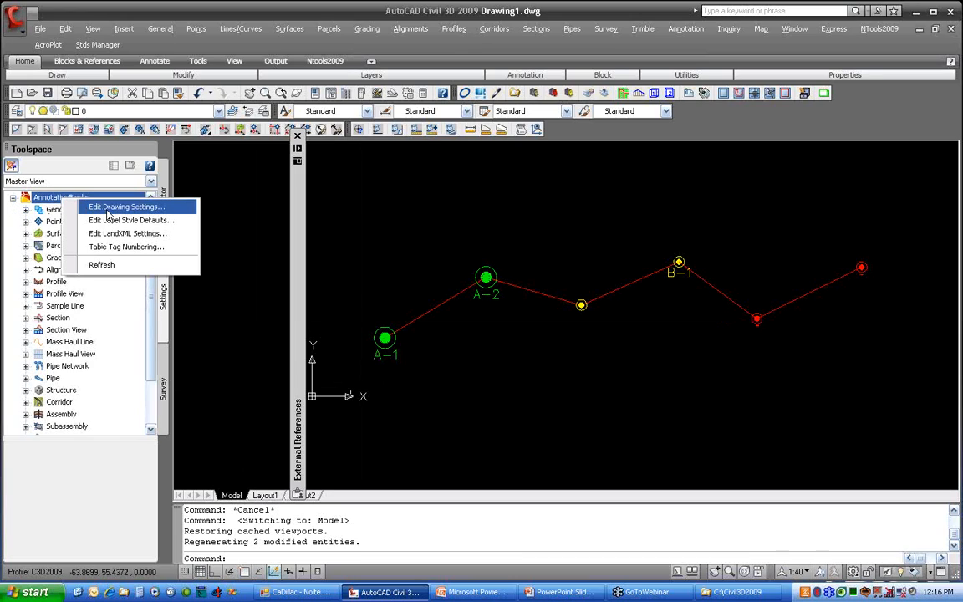
click(90, 264)
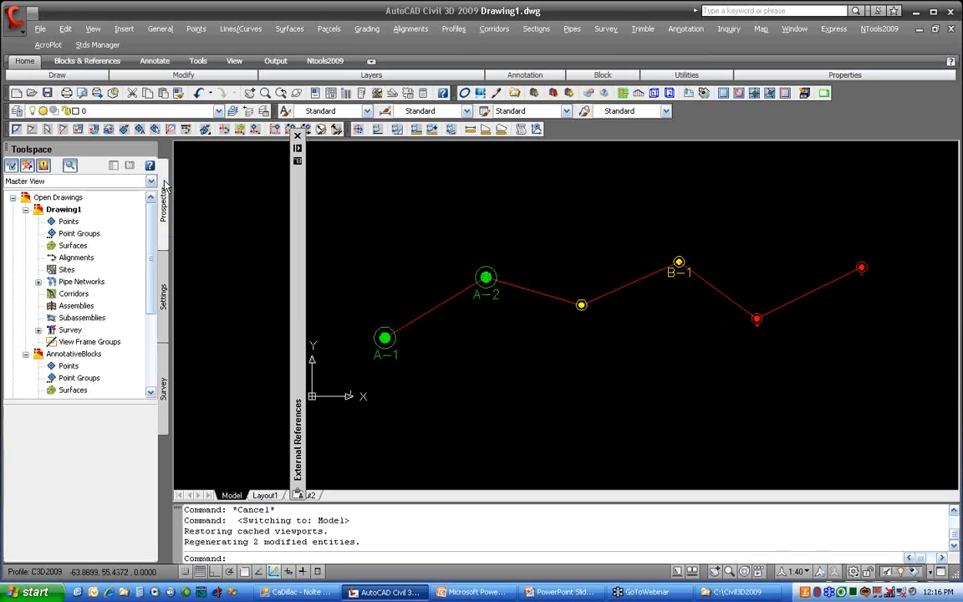
right_click(60, 354)
click(98, 359)
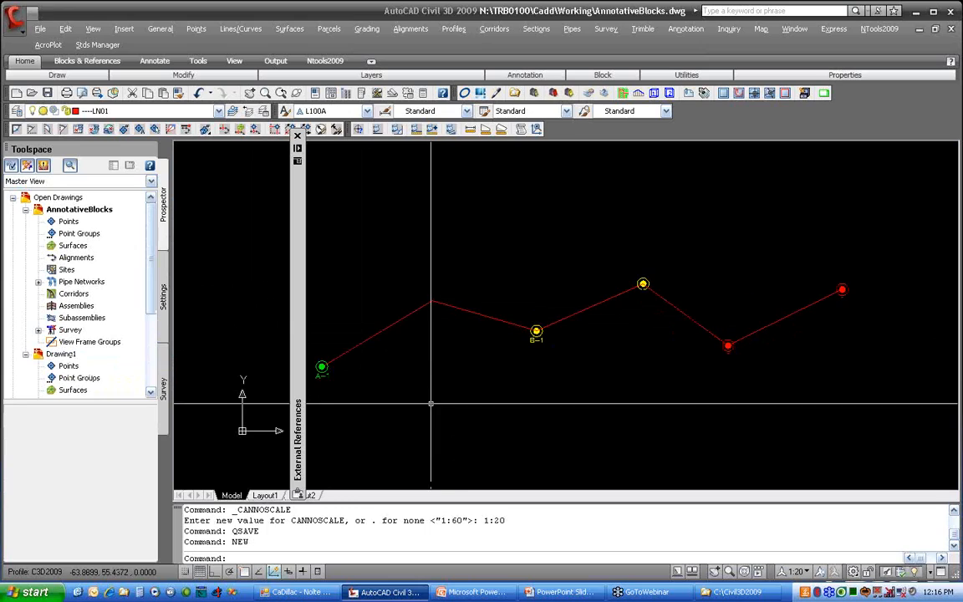
click(538, 338)
right_click(540, 341)
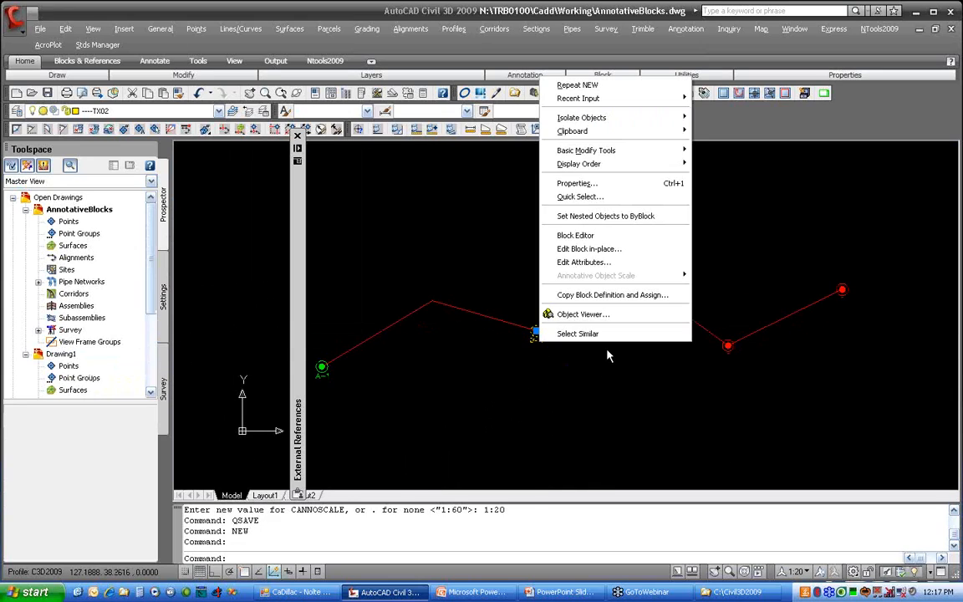
click(458, 380)
key(Escape)
key(Escape)
key(Escape)
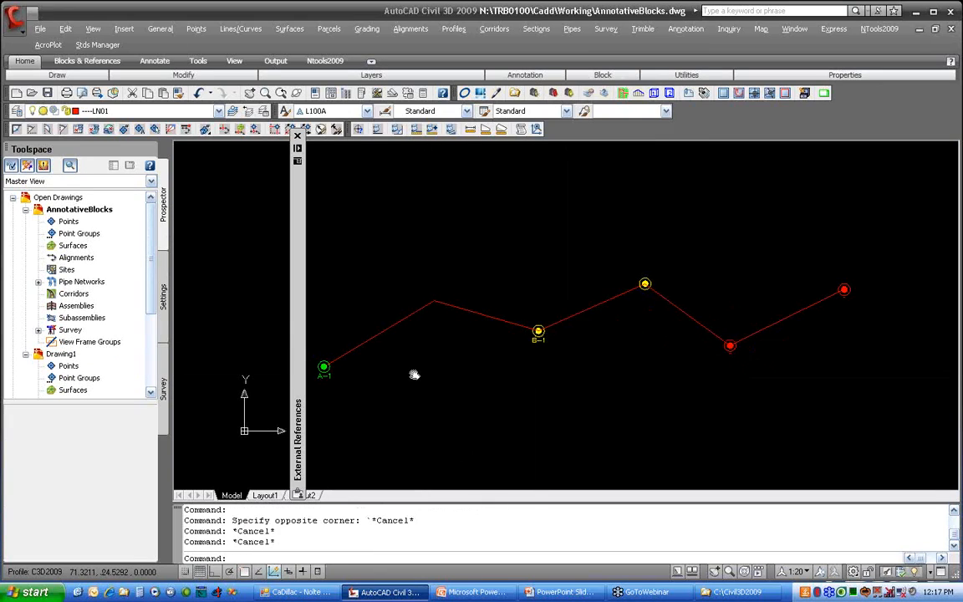
Step: With annotative objects of all scales shown, add the 1:30 scale to both green marker blocks and save the drawing
middle_drag(414, 374, 516, 326)
click(821, 572)
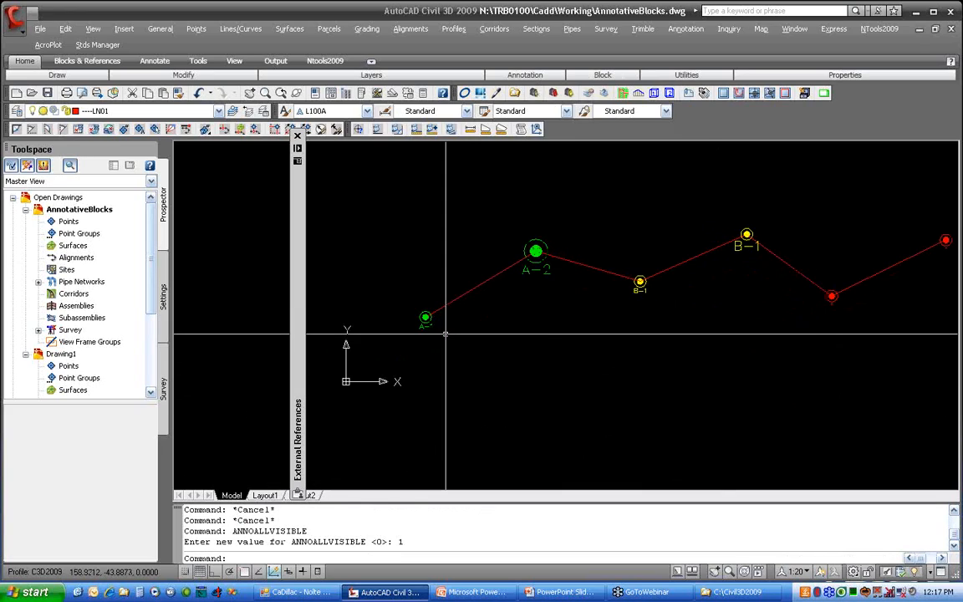
click(425, 318)
right_click(424, 326)
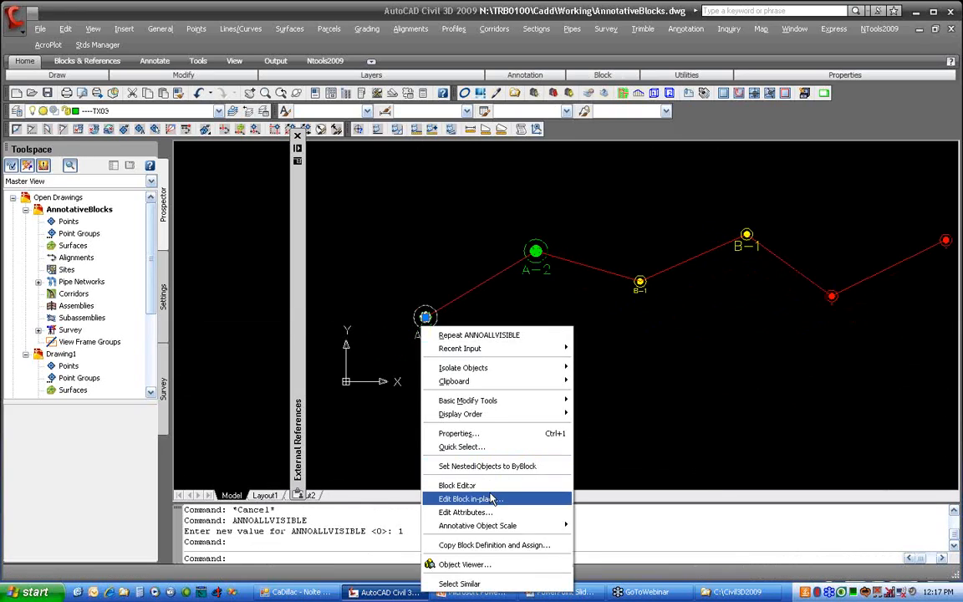
click(460, 584)
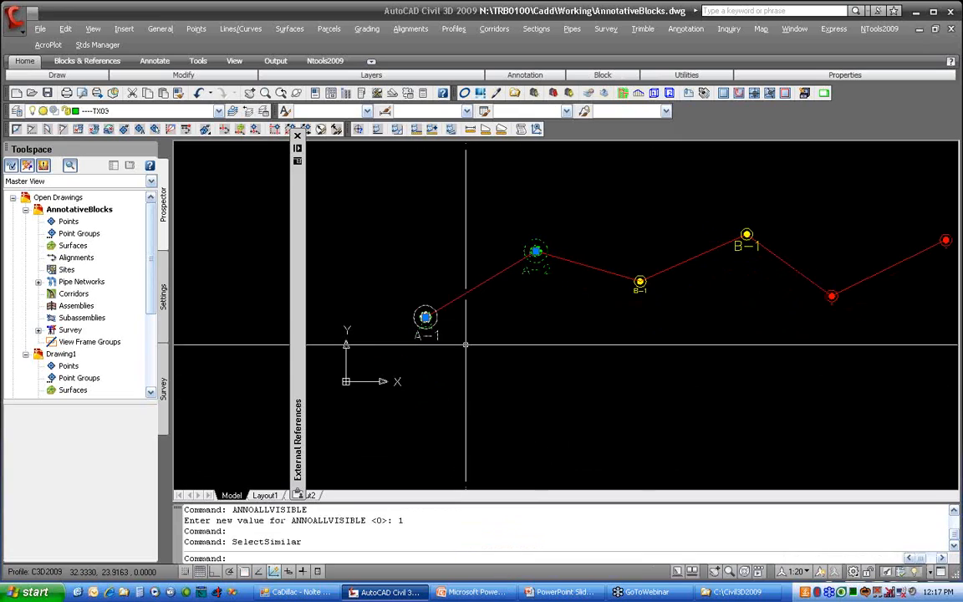
right_click(454, 313)
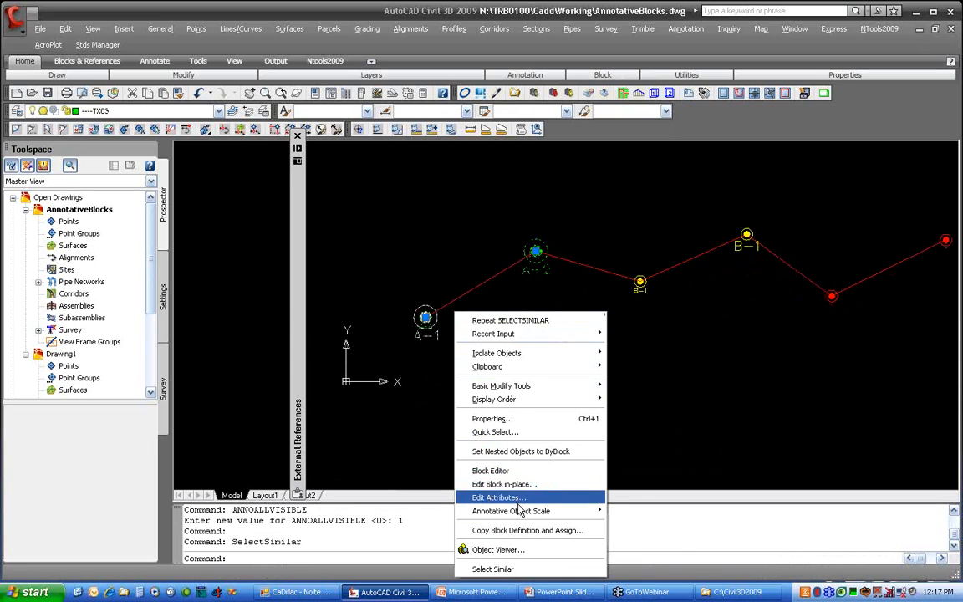
mouse_move(547, 511)
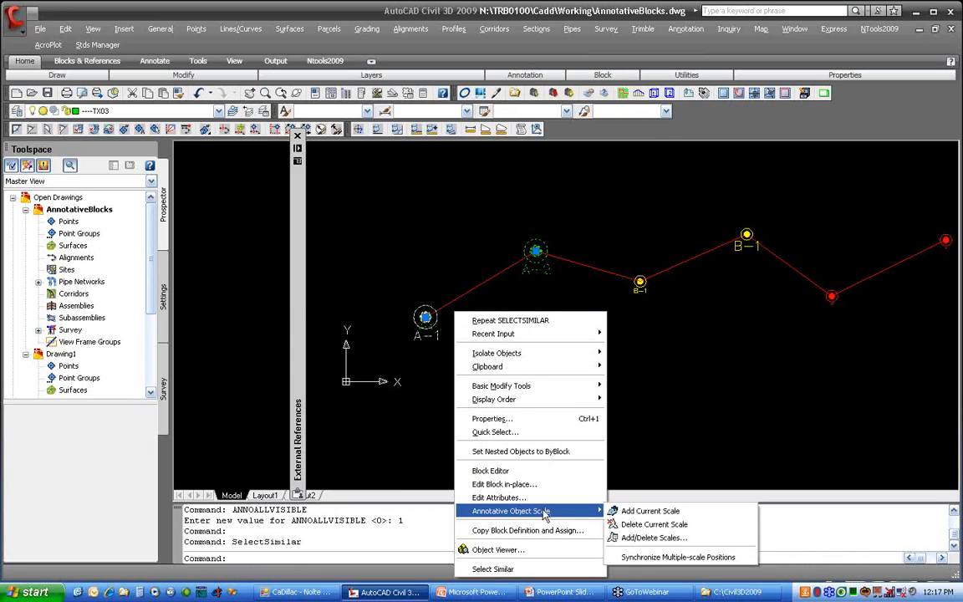
click(654, 538)
click(742, 338)
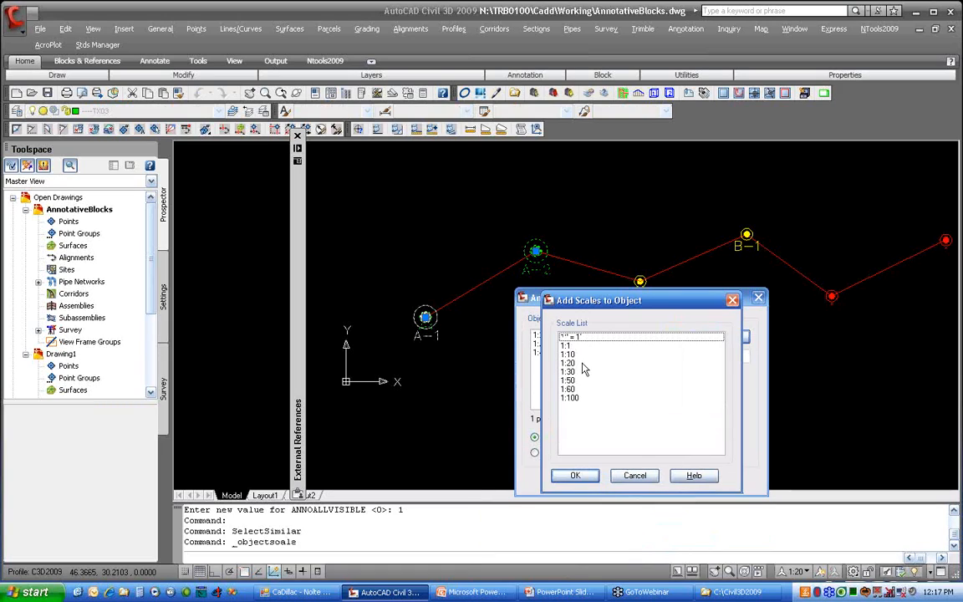
click(572, 372)
click(576, 476)
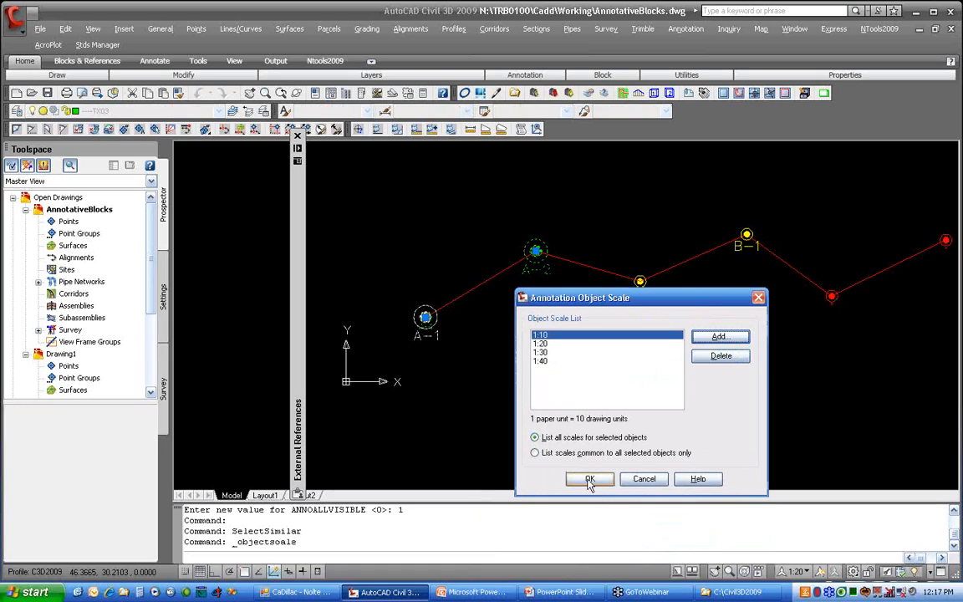
click(581, 477)
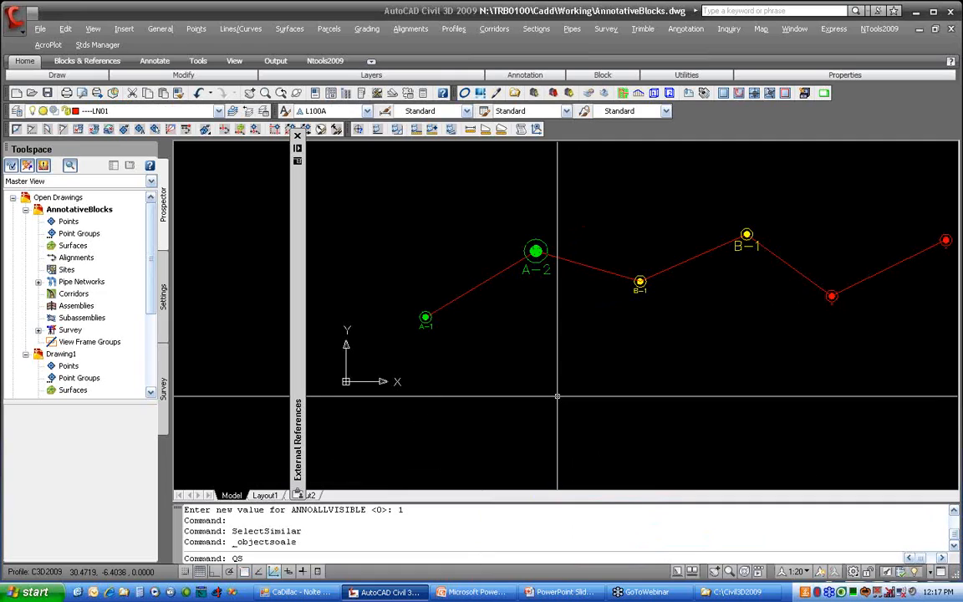
text(QSAVE)
key(Return)
Step: In Drawing1, reload the changed AnnotativeBlocks xref and set the model space annotation scale to 1:30
click(57, 197)
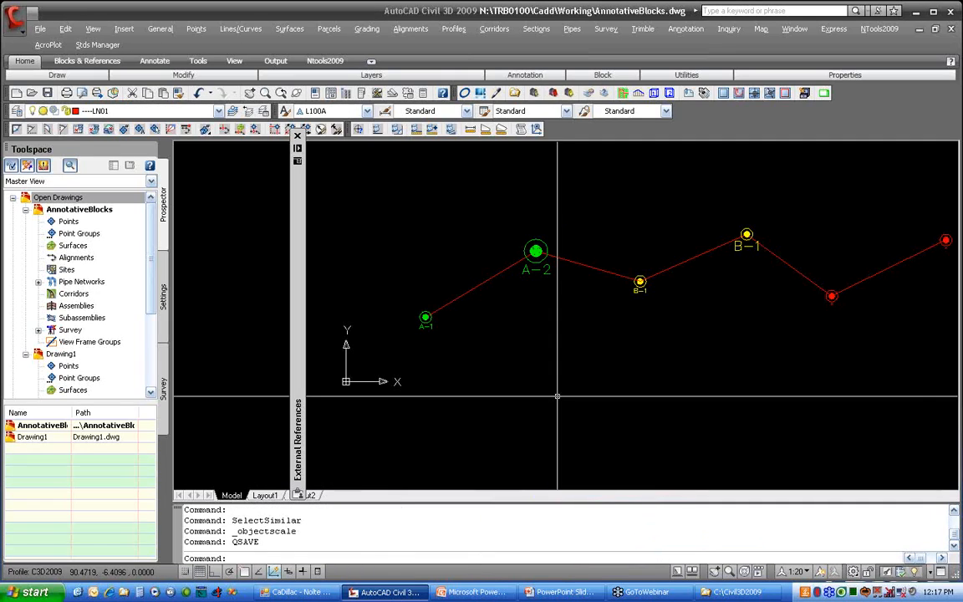
right_click(60, 353)
click(94, 358)
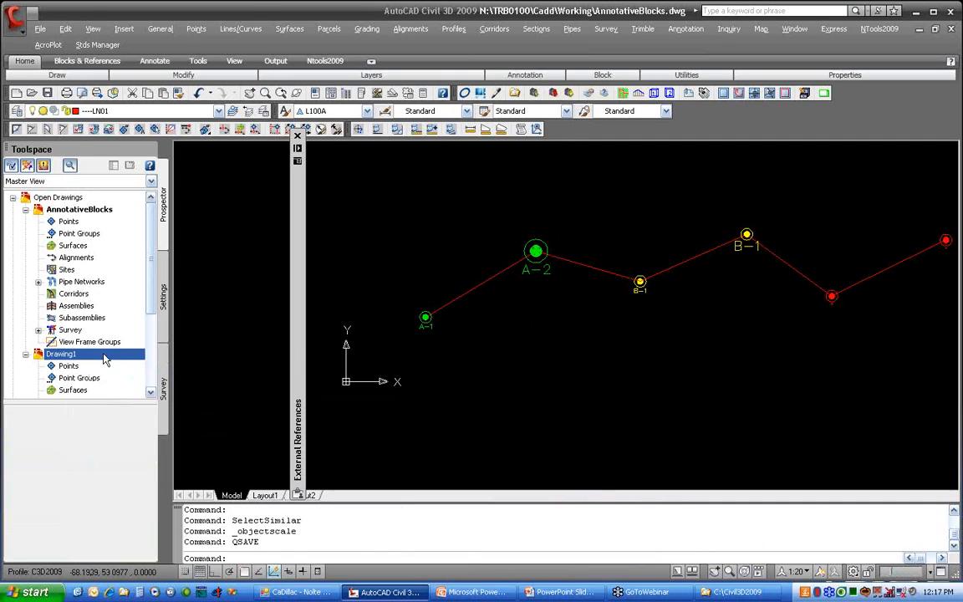
click(805, 546)
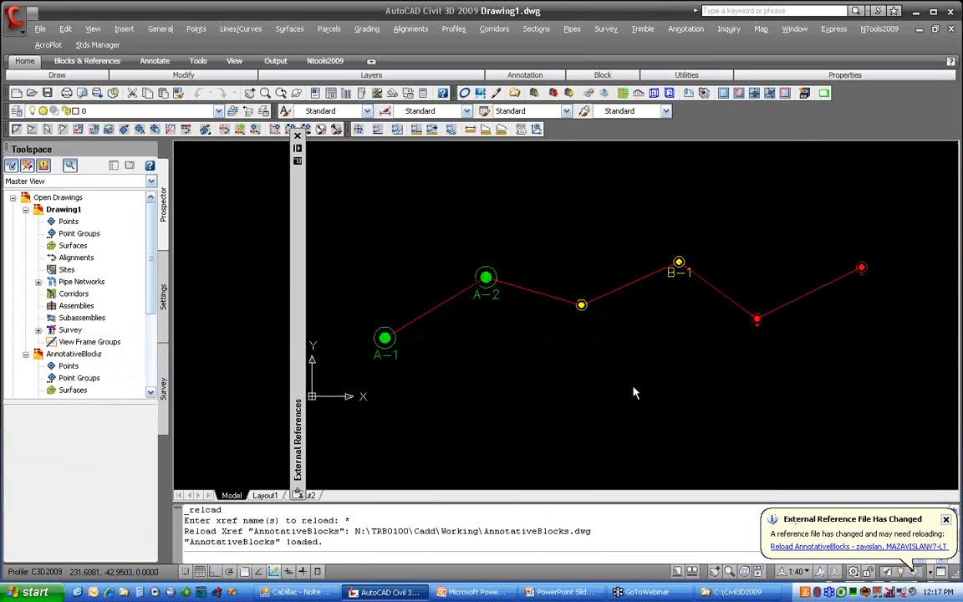
click(797, 572)
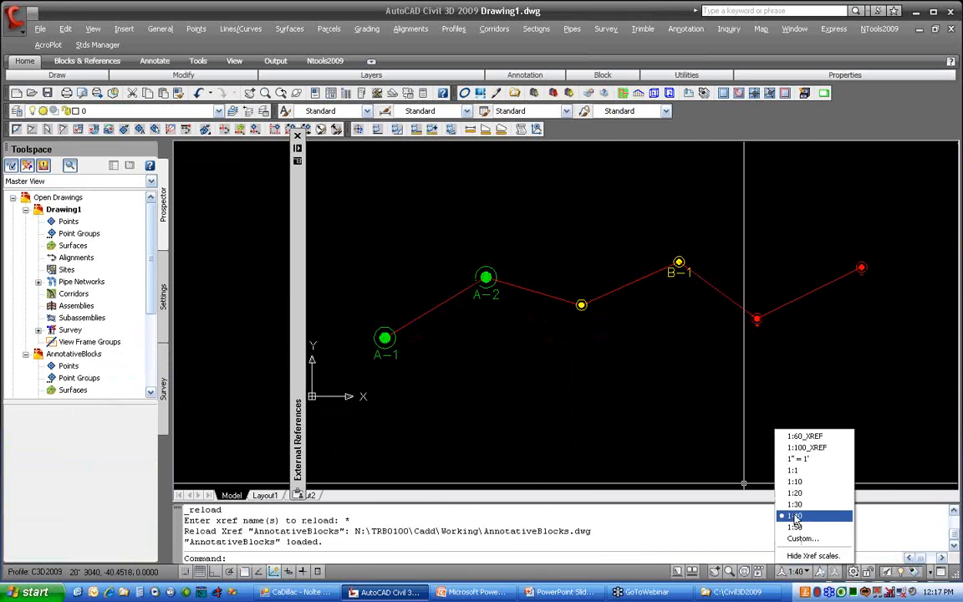
click(795, 500)
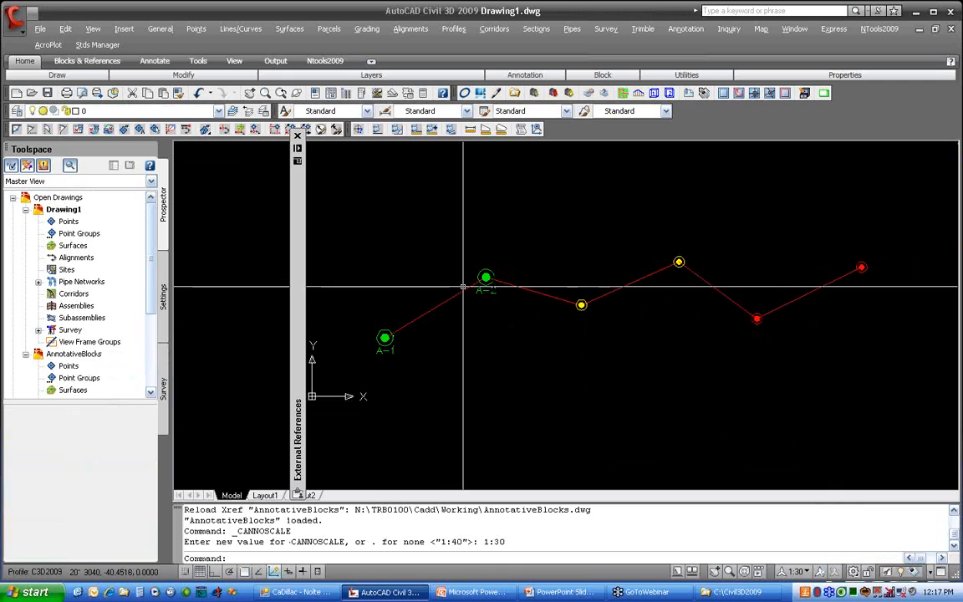
Step: Switch back to the AnnotativeBlocks drawing and show only annotative objects that support the current scale
right_click(82, 358)
click(117, 365)
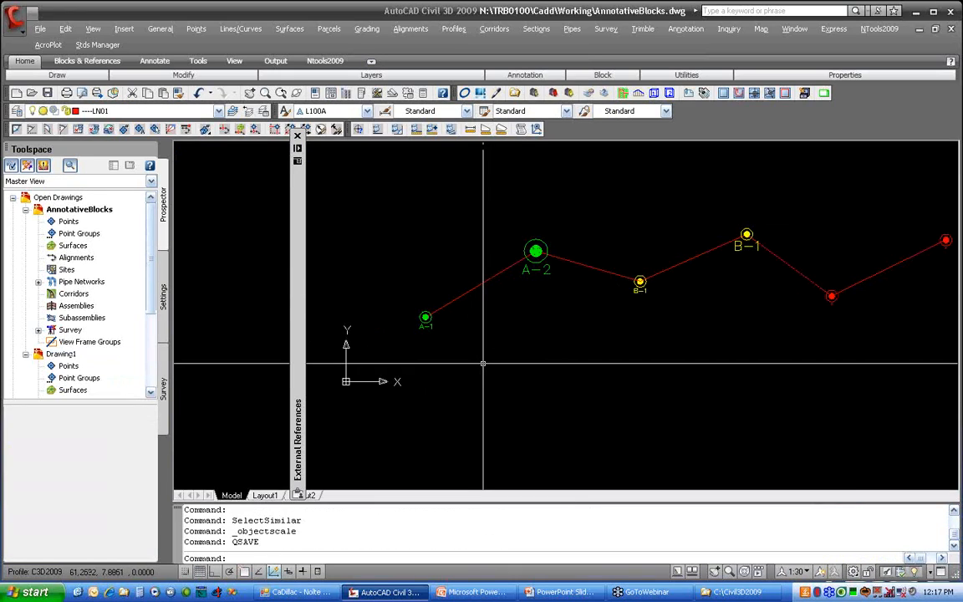
click(822, 573)
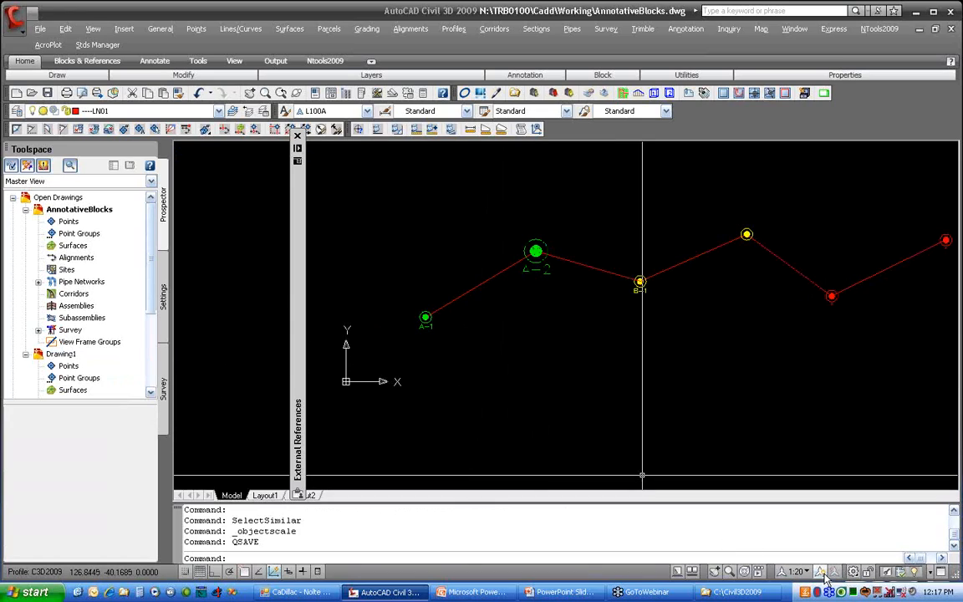
click(823, 573)
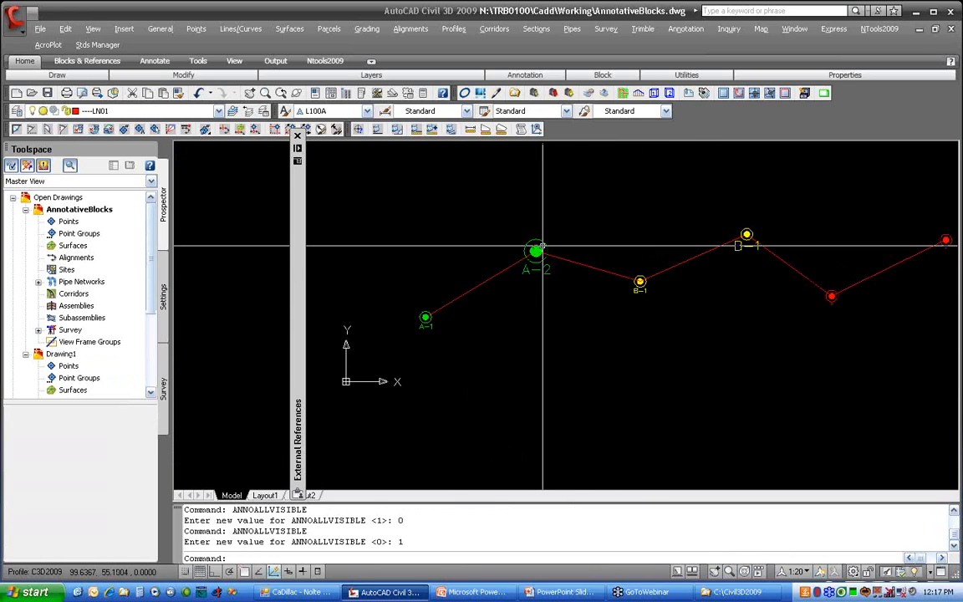
mouse_move(542, 248)
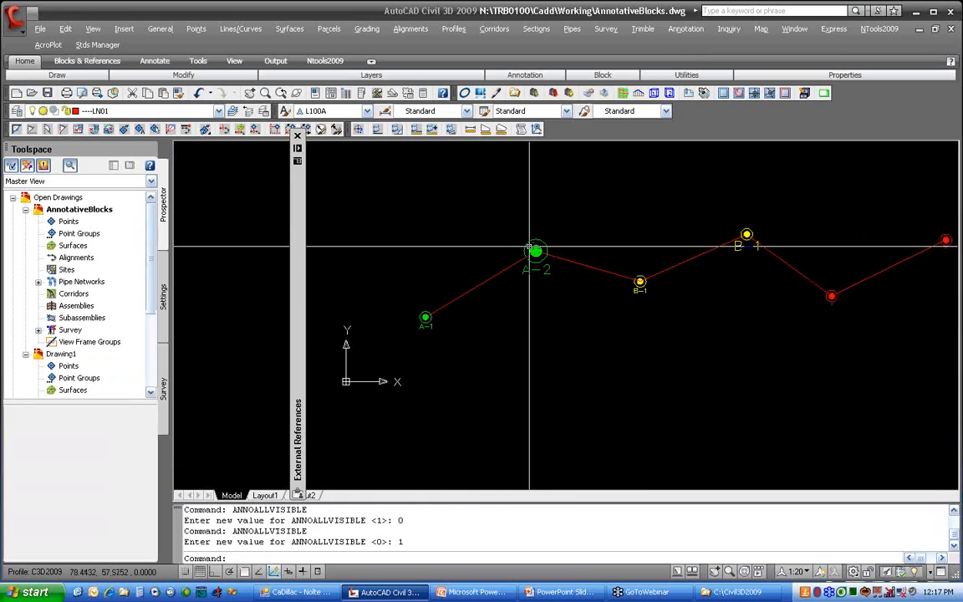
click(822, 573)
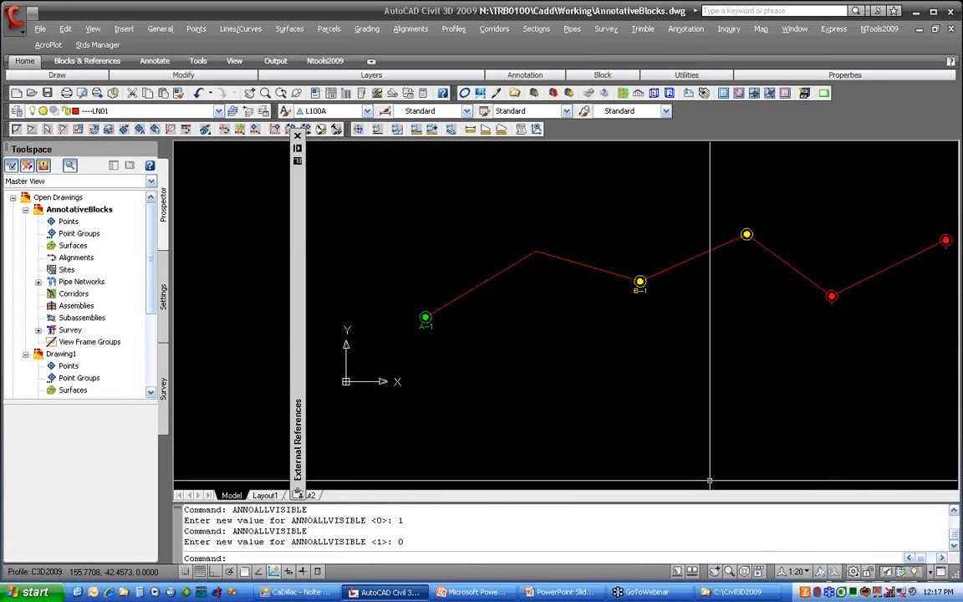
Step: Move the A-1 marker's 1:20 representation below and to the right of the line's start point, and set the annotation scale to 1:40
scroll(410, 322, up, 5)
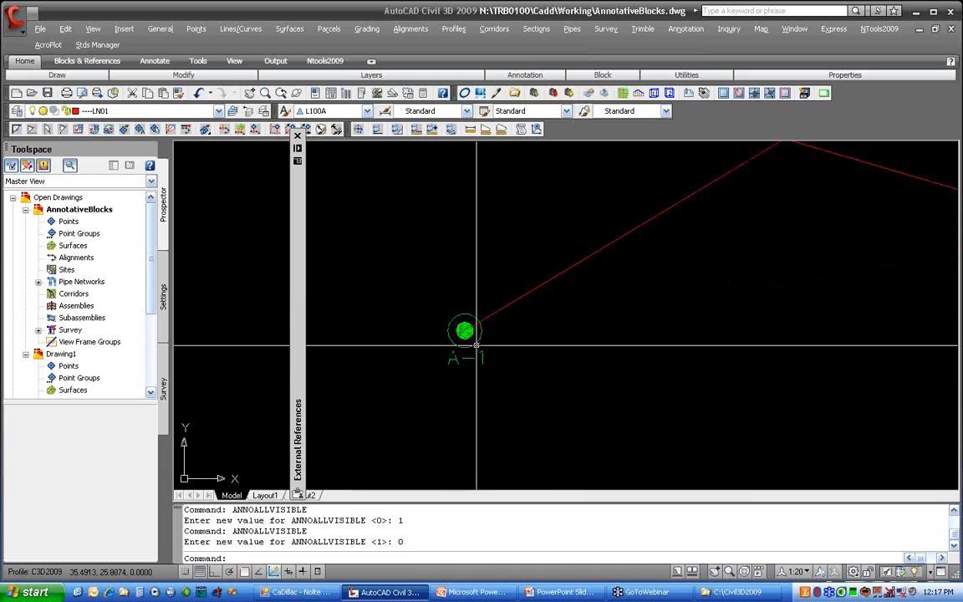
click(465, 331)
click(465, 331)
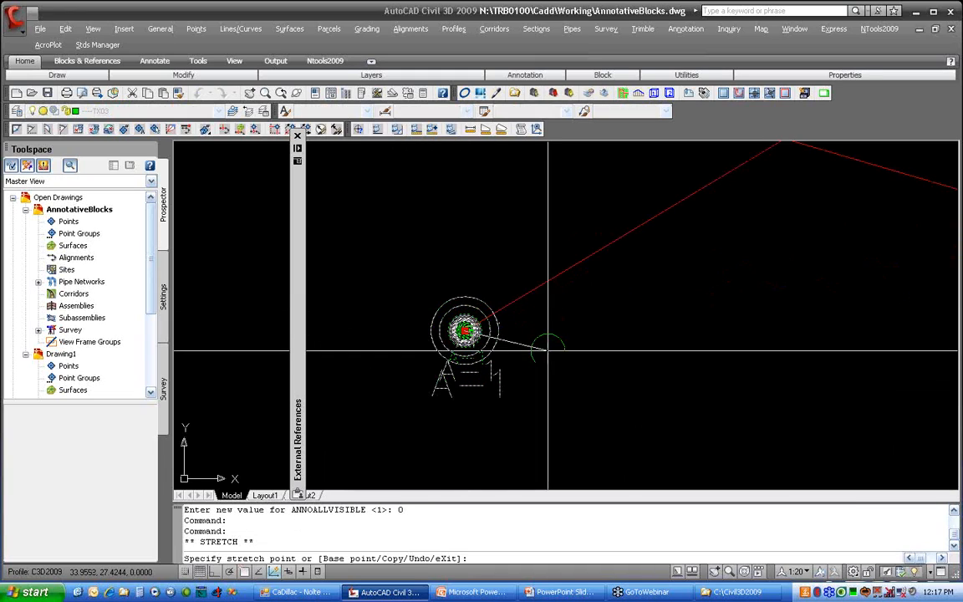
click(588, 371)
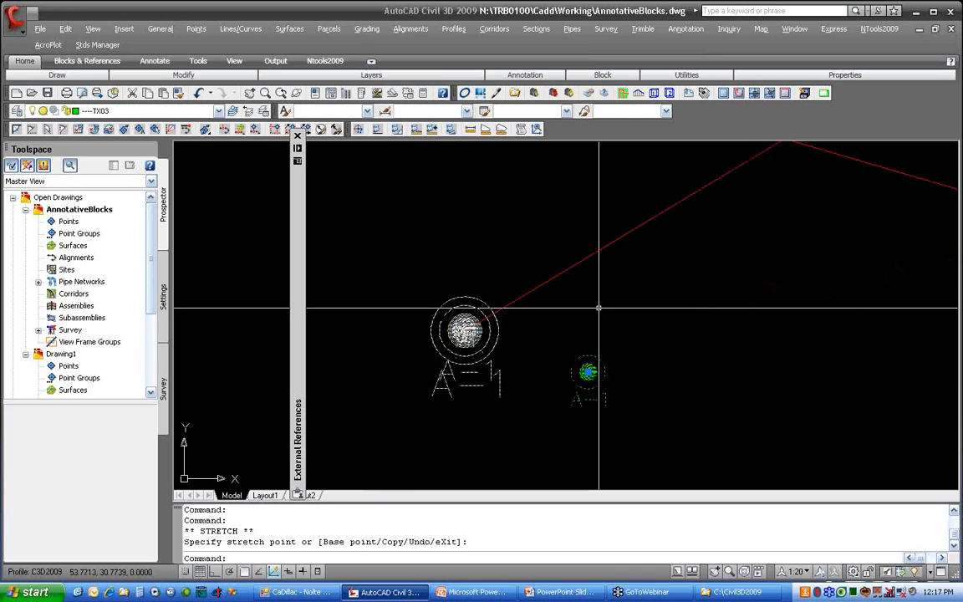
key(Escape)
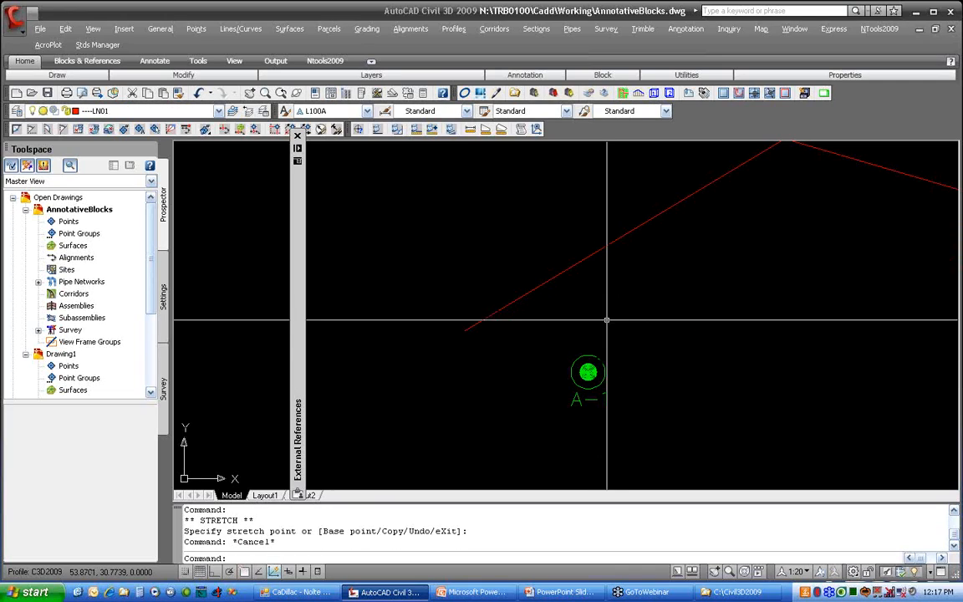
click(807, 573)
click(795, 493)
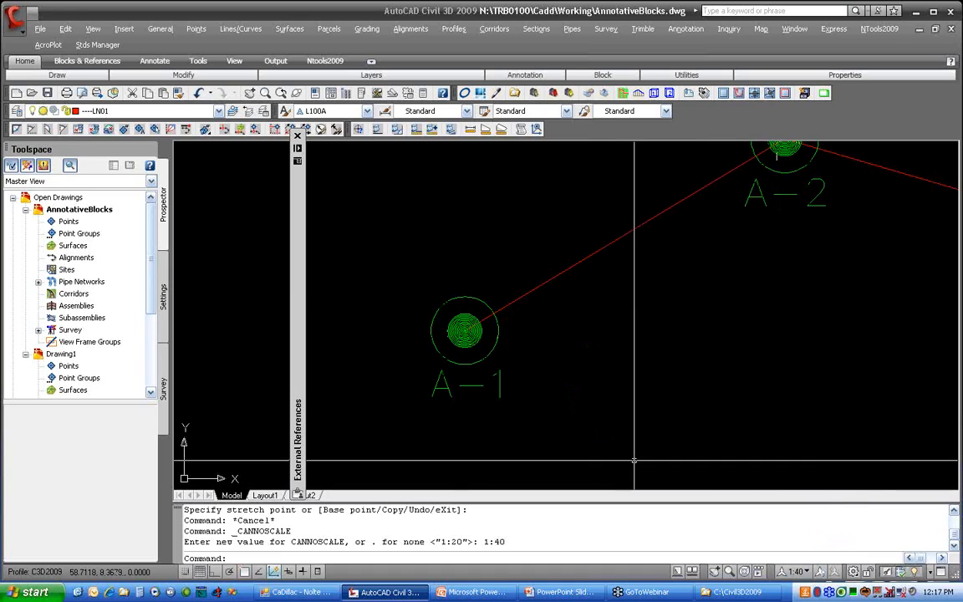
Step: Set the annotation scale to 1:20 and synchronize the A-1 marker's multiple-scale positions to its 1:20 location
click(801, 573)
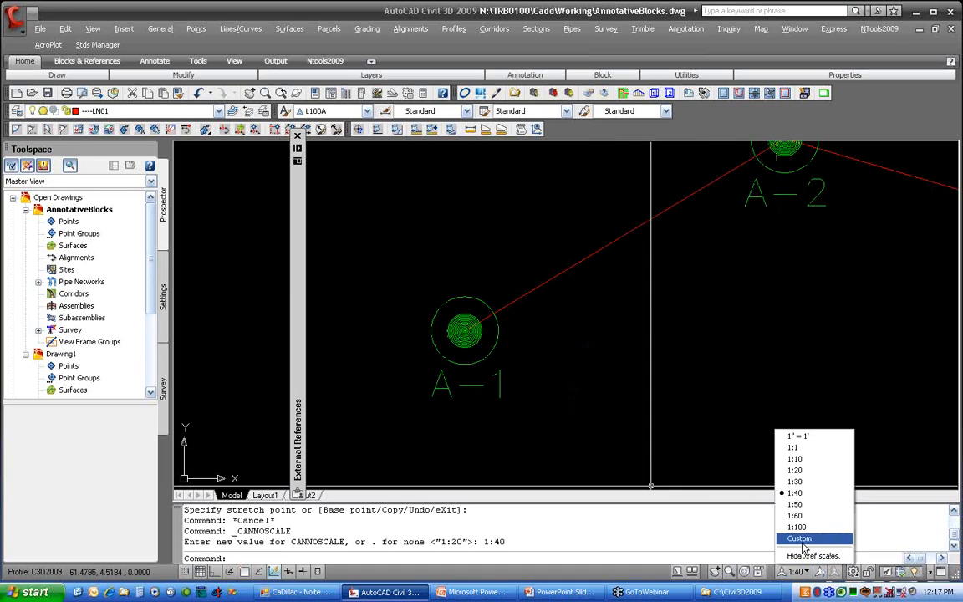
click(790, 468)
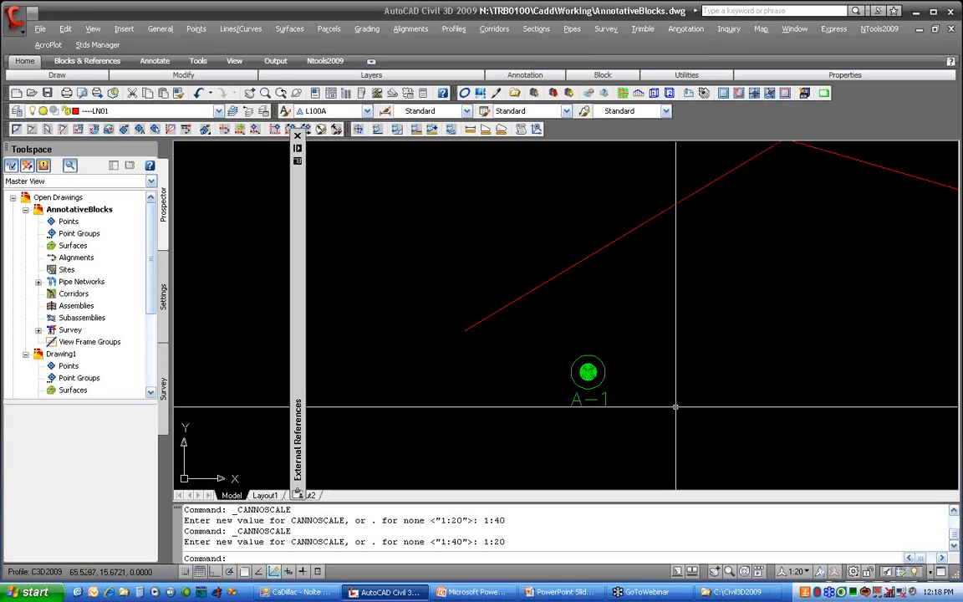
click(603, 378)
right_click(604, 378)
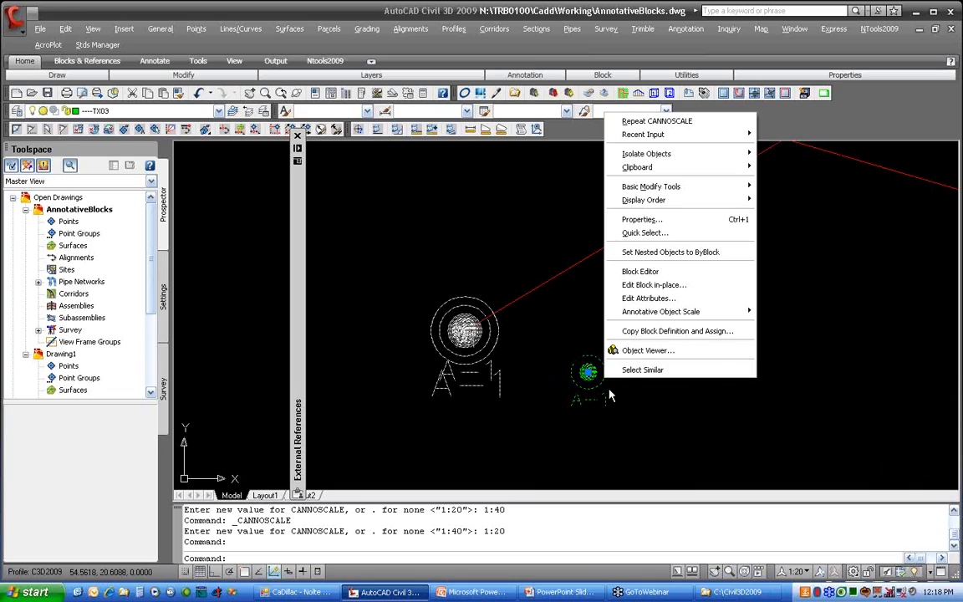
mouse_move(702, 312)
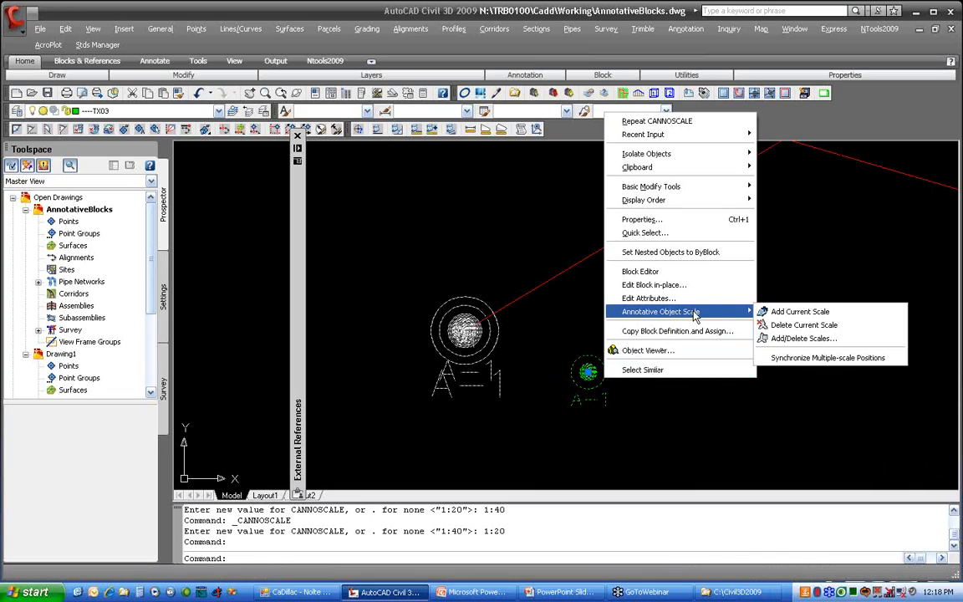
click(872, 359)
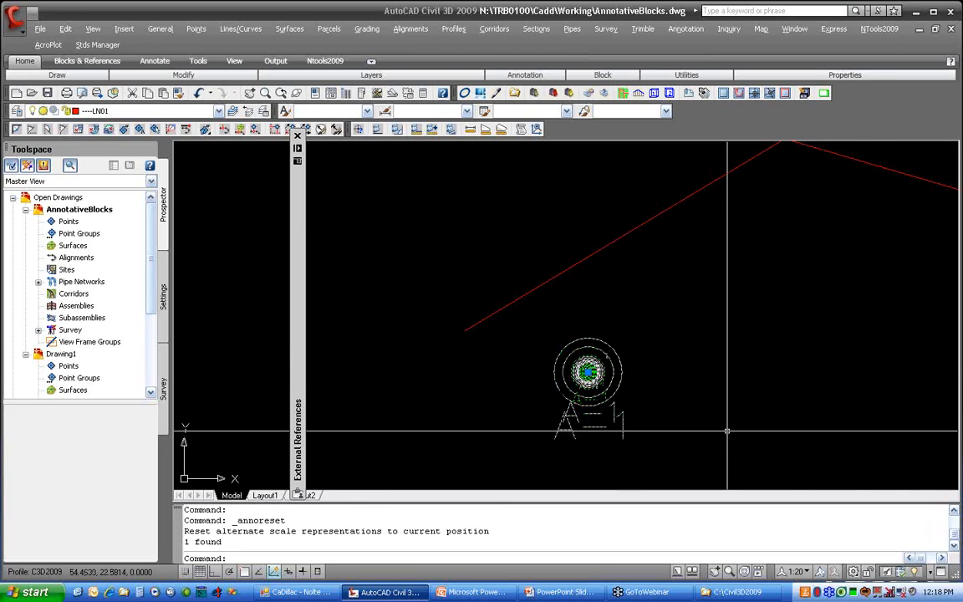
Step: Move the A-1 marker's 1:20 representation back to the line's start endpoint and synchronize its multiple-scale positions there
click(588, 372)
text(END)
key(Return)
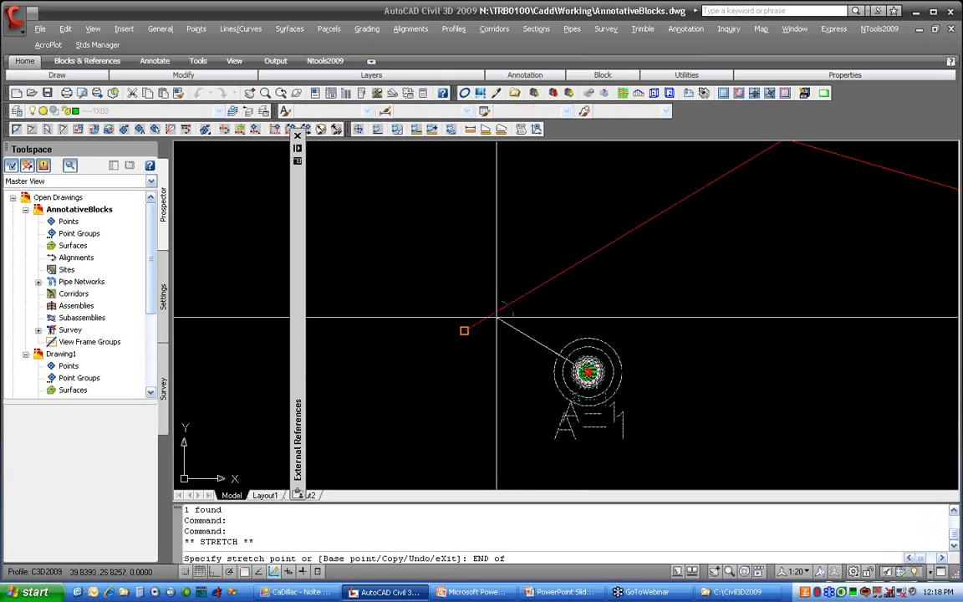
click(495, 326)
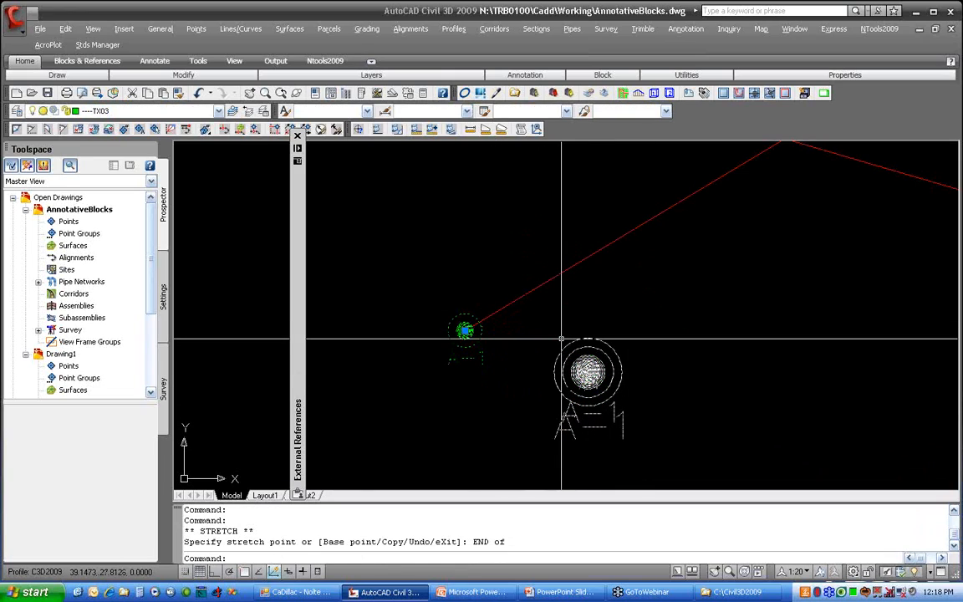
right_click(495, 331)
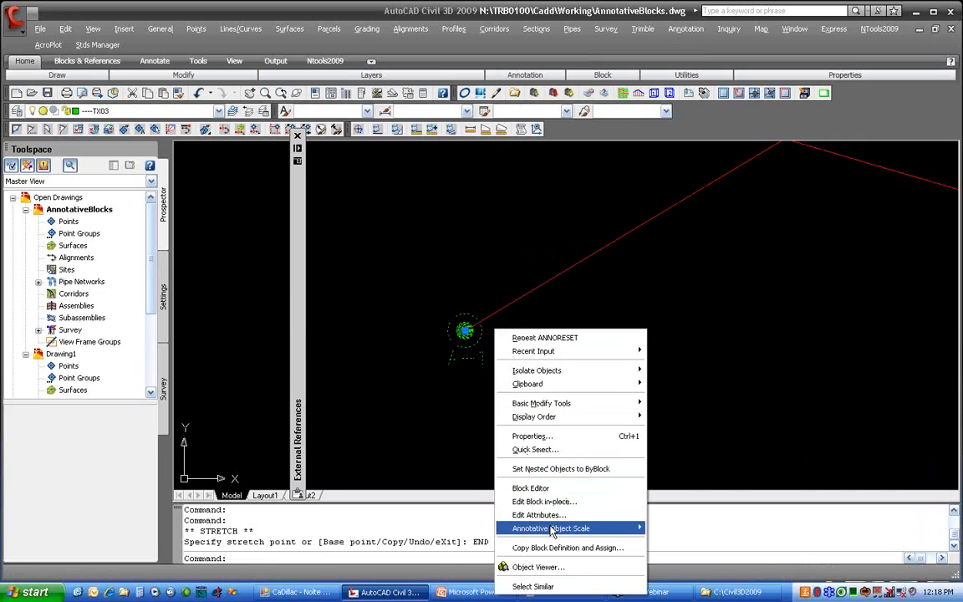
mouse_move(554, 528)
click(728, 576)
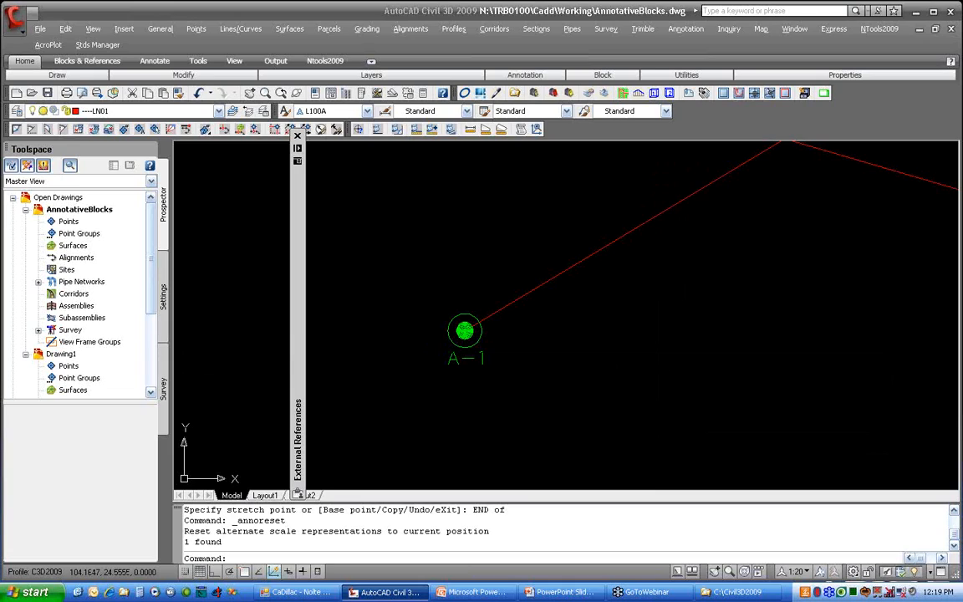
Step: Open the definition of the red marker block at the line's low point in the Block Editor to examine it, and close the editor without changes
click(771, 329)
scroll(716, 321, down, 2)
middle_drag(763, 324, 396, 357)
scroll(567, 359, down, 1)
scroll(640, 362, up, 1)
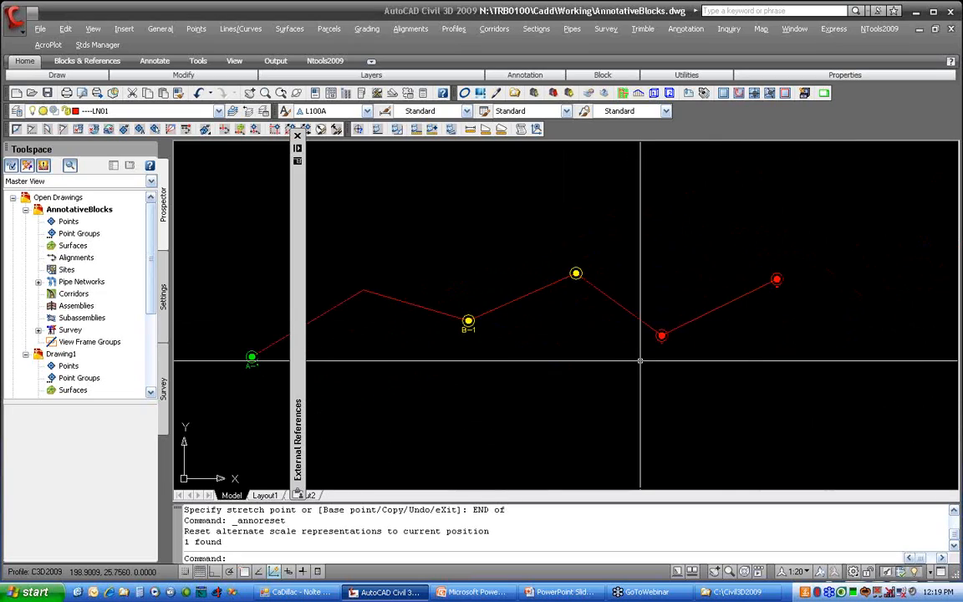
click(669, 342)
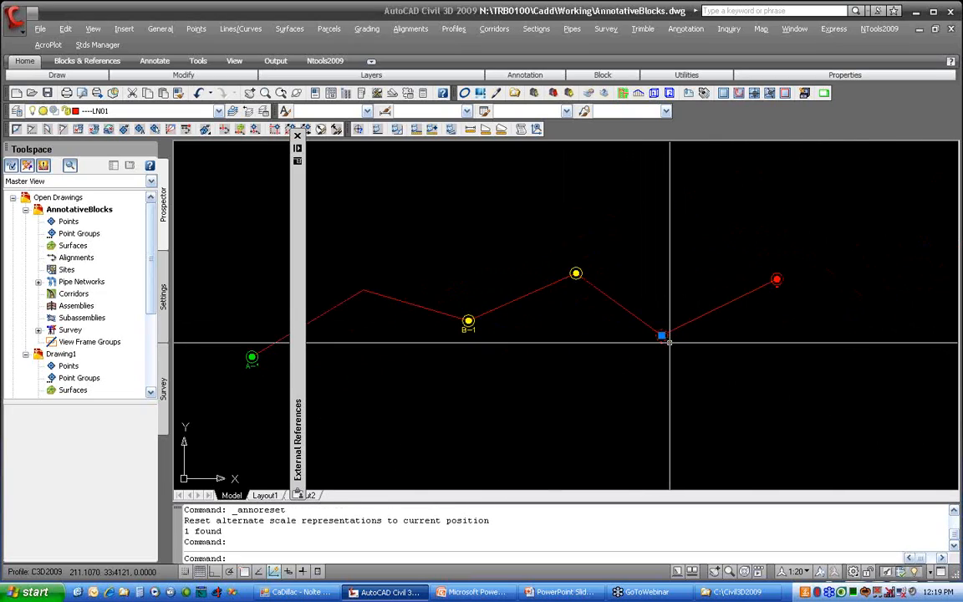
right_click(664, 342)
mouse_move(748, 423)
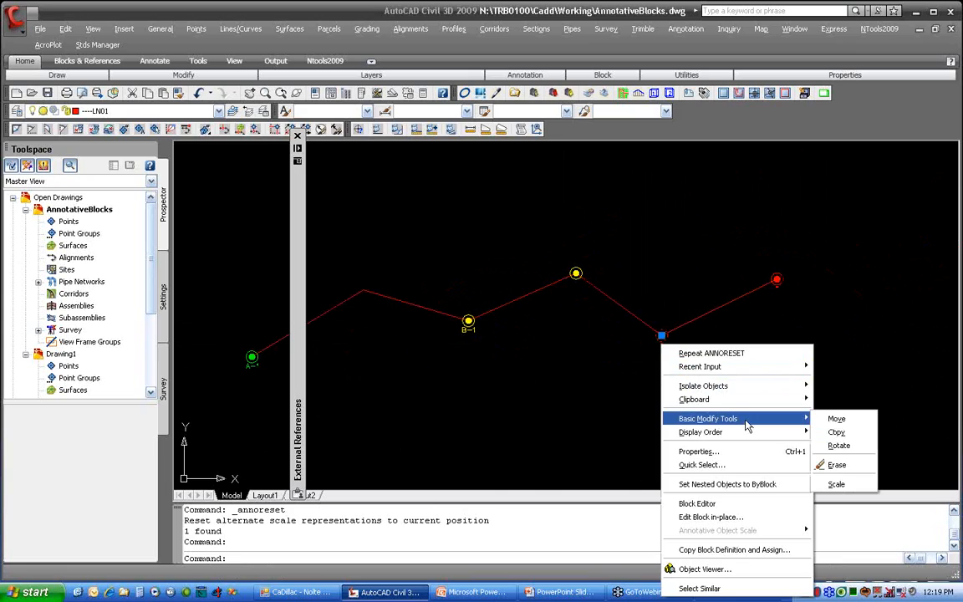
click(711, 504)
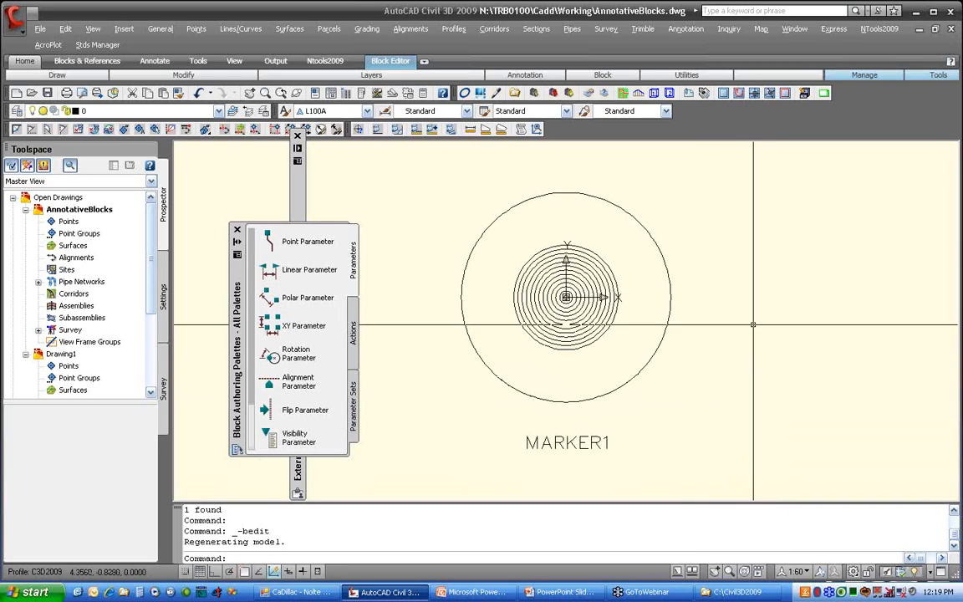
key(Escape)
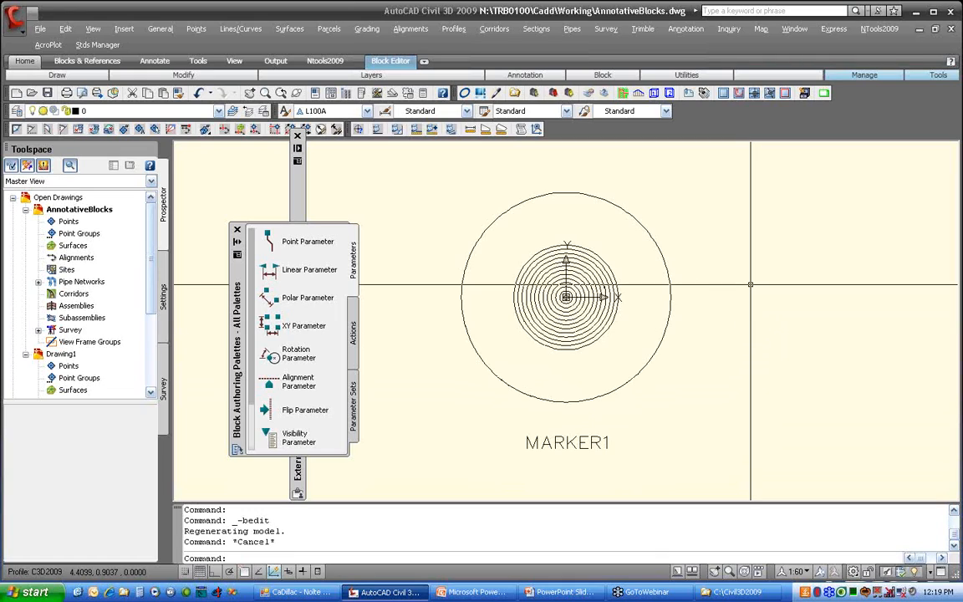
text(BCLOSE)
key(Return)
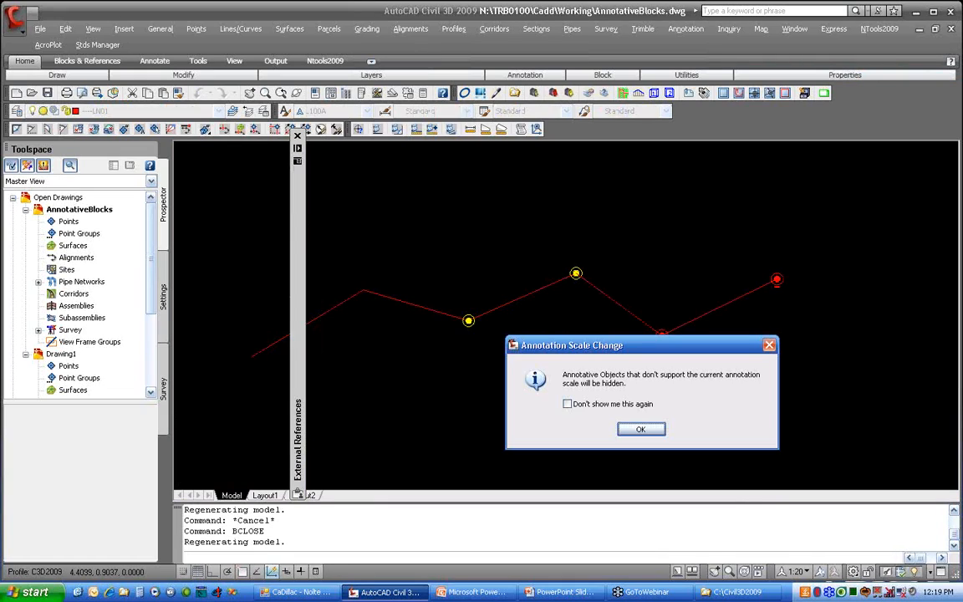
click(640, 429)
Step: Set the model space annotation scale to 1:1
middle_drag(493, 394, 728, 446)
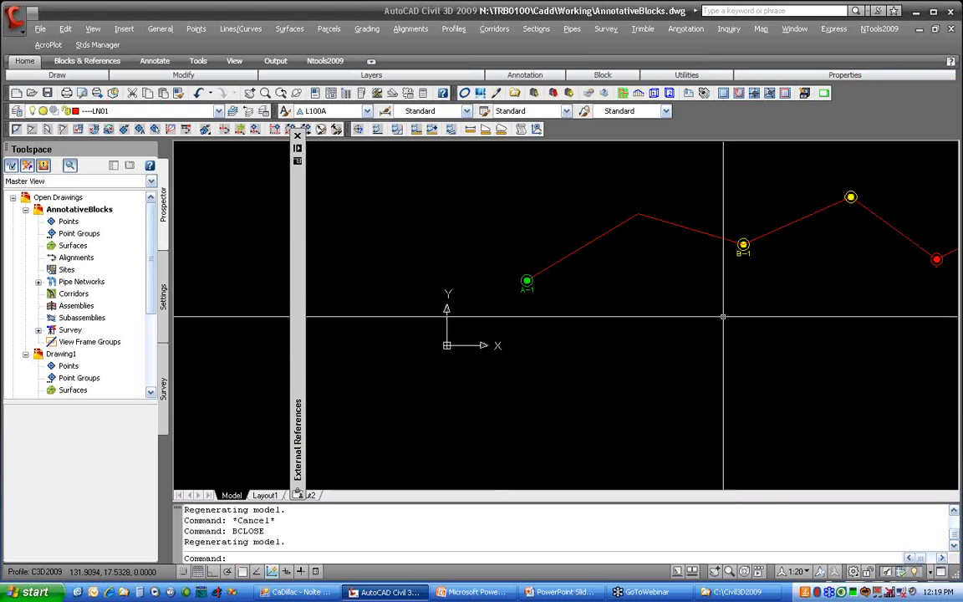
scroll(810, 471, up, 2)
click(797, 572)
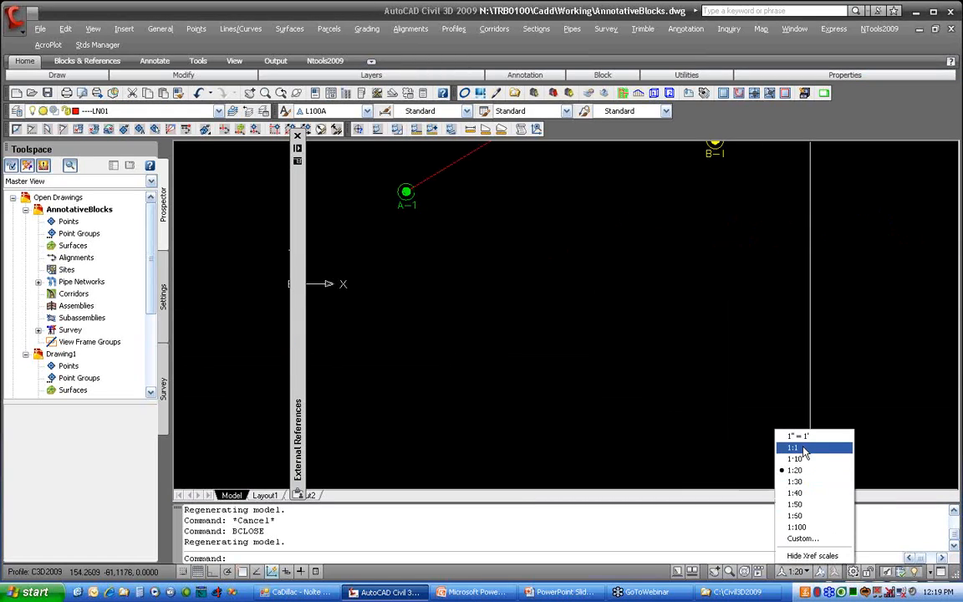
click(806, 447)
Step: Insert the MARKER3 block exploded at the origin 0,0,0 with scale 1
mouse_move(357, 262)
middle_down()
mouse_move(647, 313)
mouse_move(621, 328)
middle_up()
scroll(586, 342, up, 5)
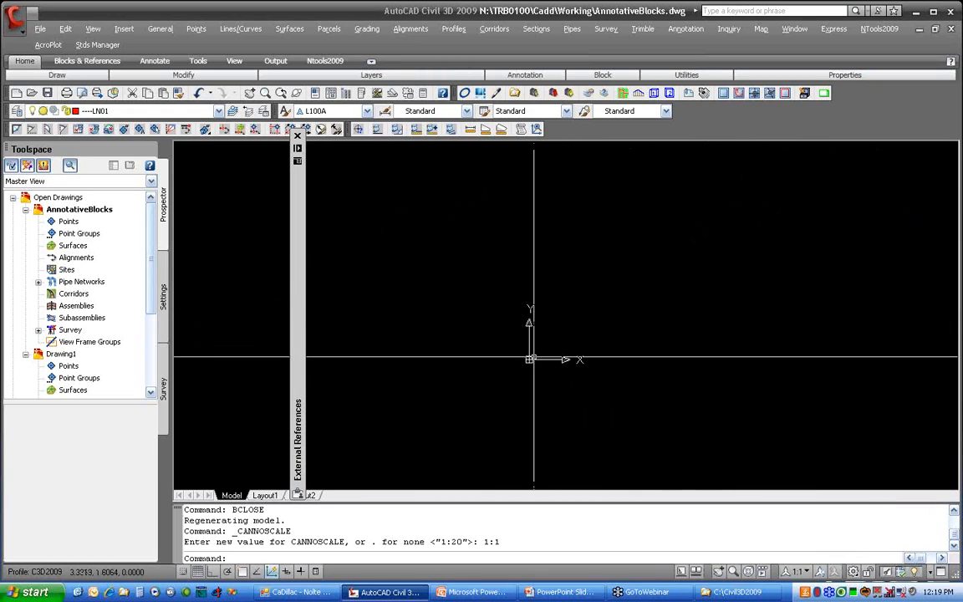
text(insert)
key(Return)
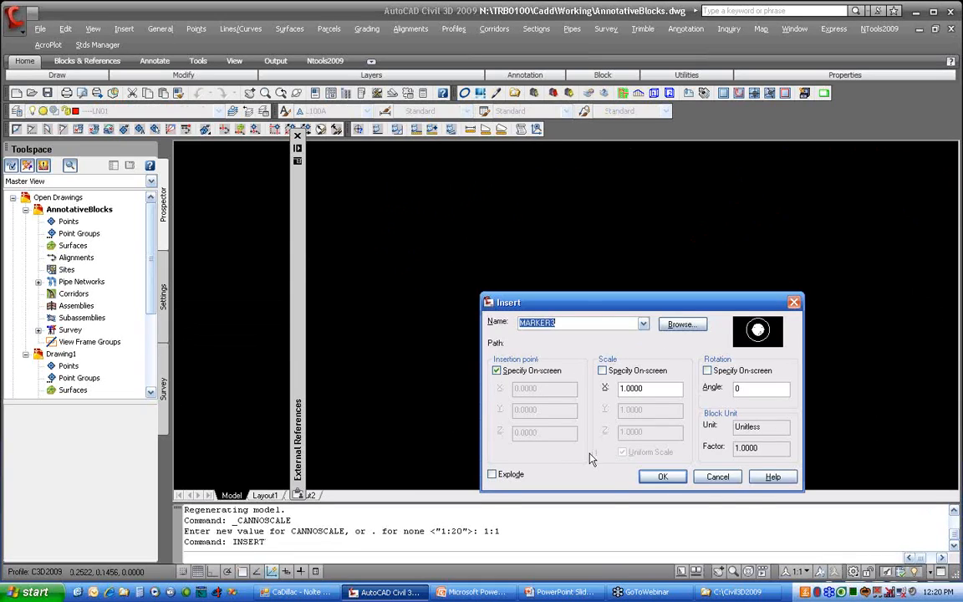
click(497, 370)
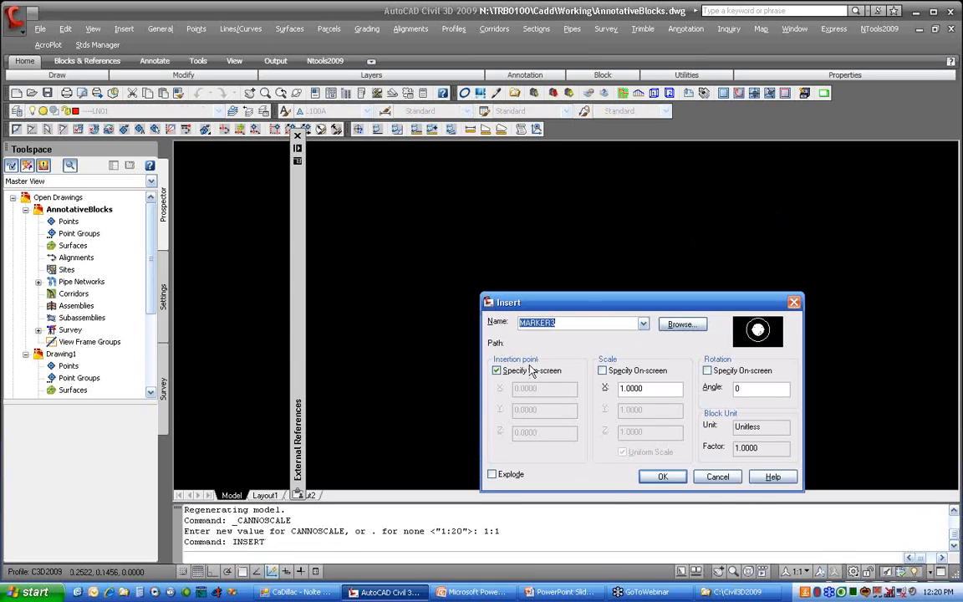
click(493, 475)
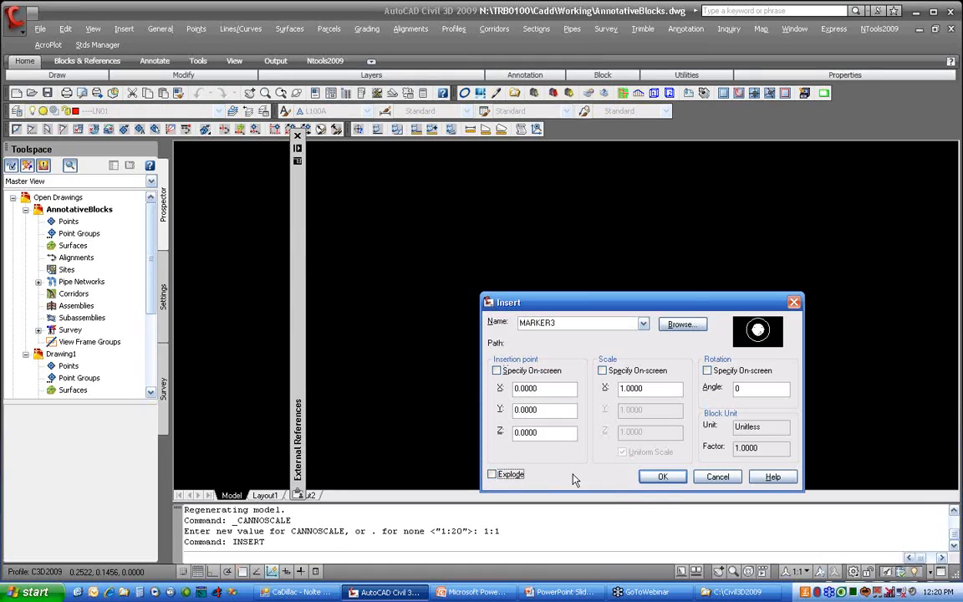
click(659, 478)
middle_drag(585, 398, 607, 320)
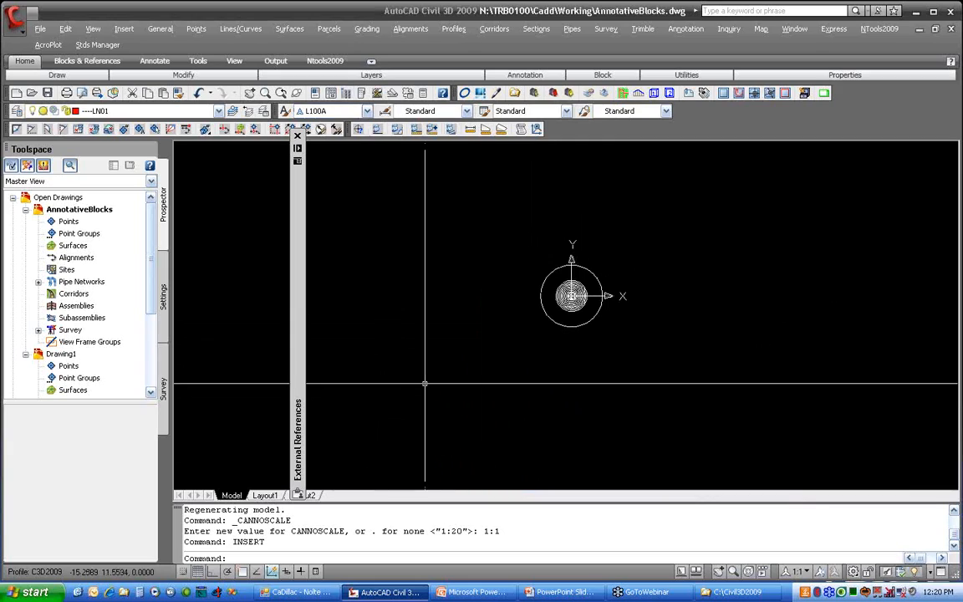
Step: Define a non-annotative attribute with tag ID, default AAA and top center justification in text style L100A, placed just below the marker circle
text(ATTDEF)
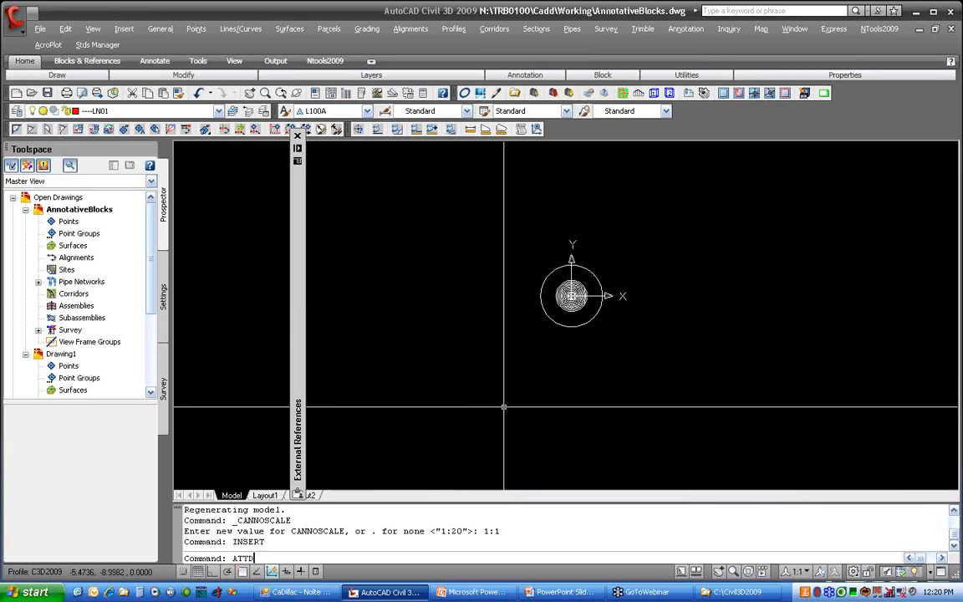
key(Return)
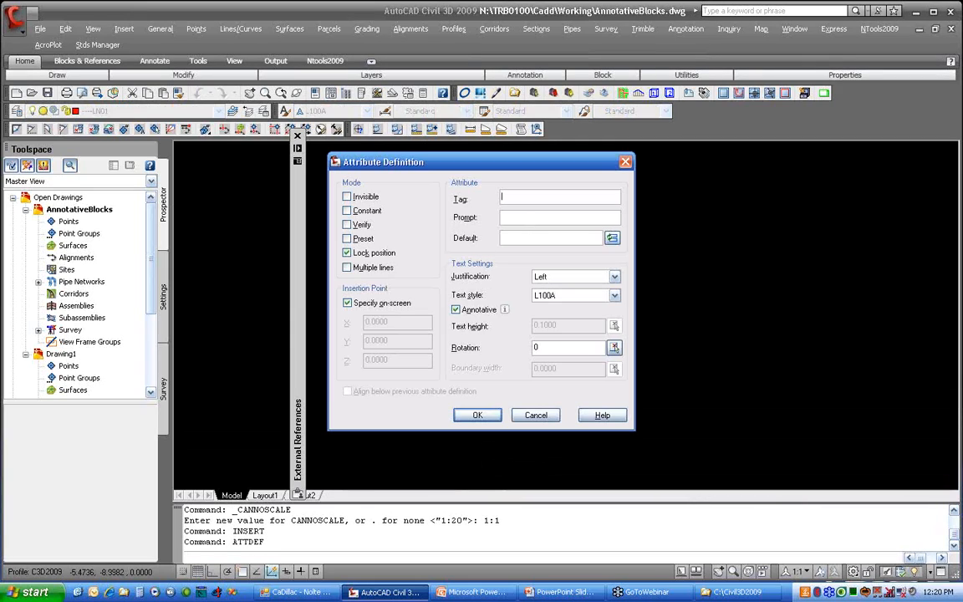
text(ID)
click(507, 238)
text(AAA)
click(556, 276)
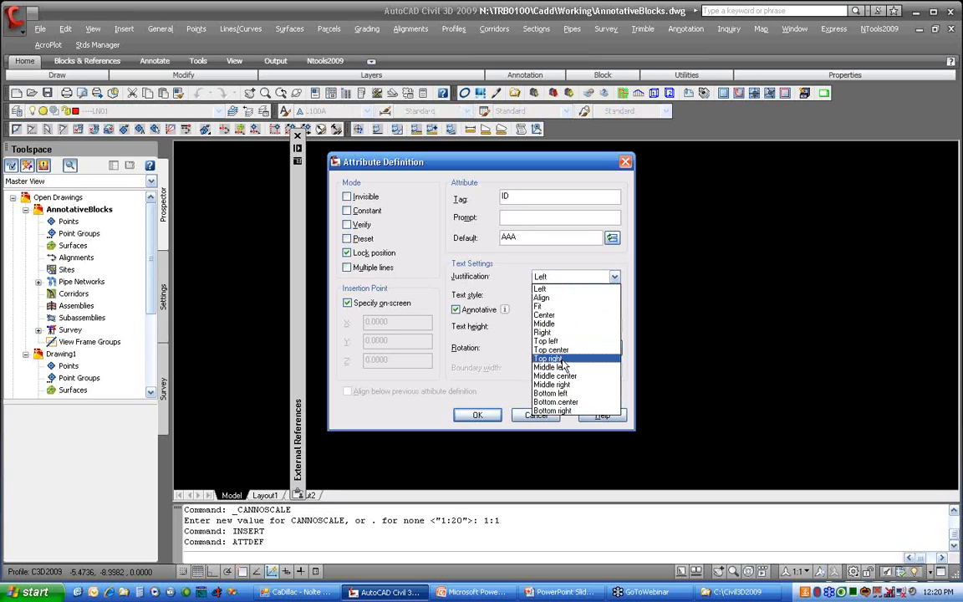
click(554, 349)
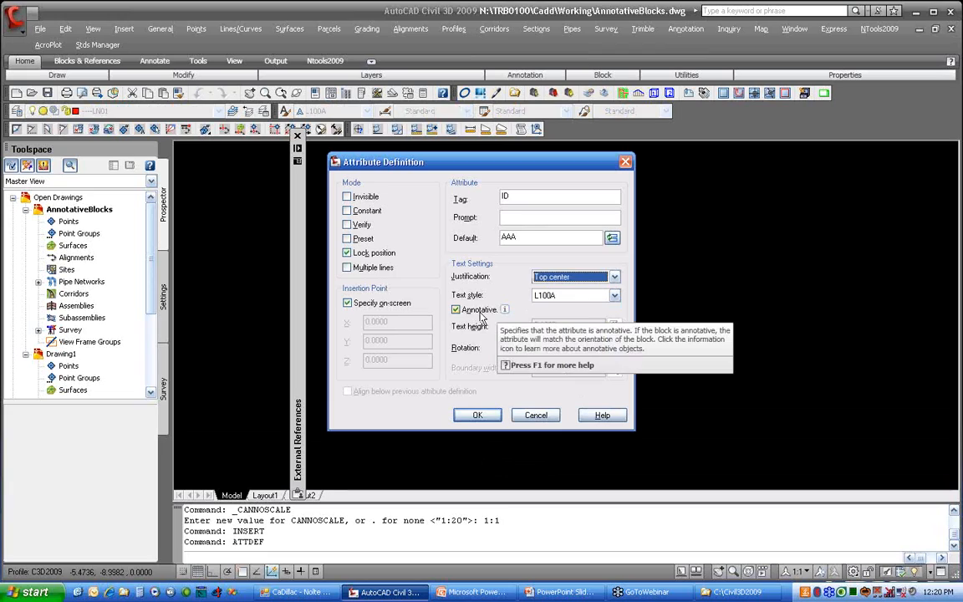
click(456, 311)
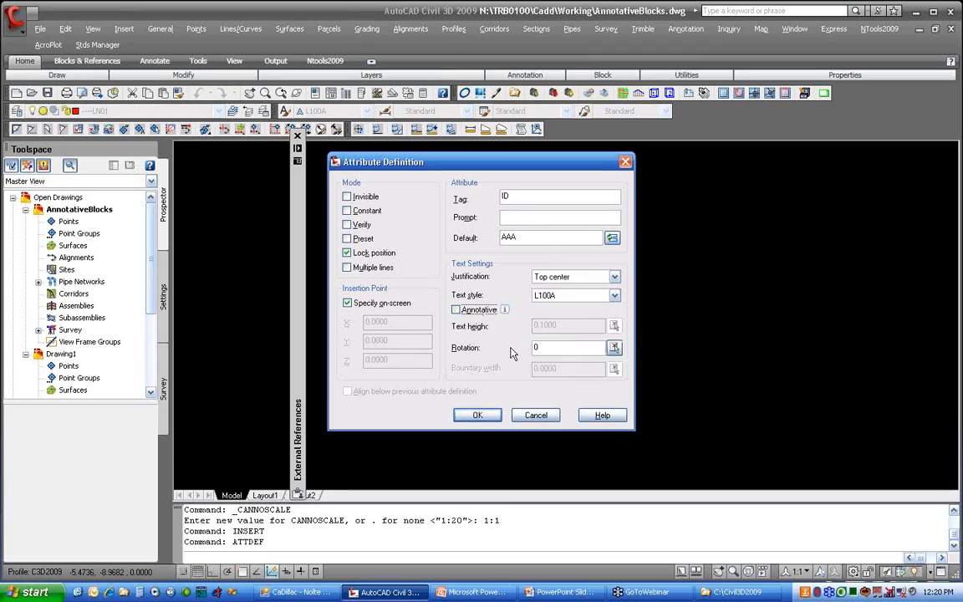
click(478, 415)
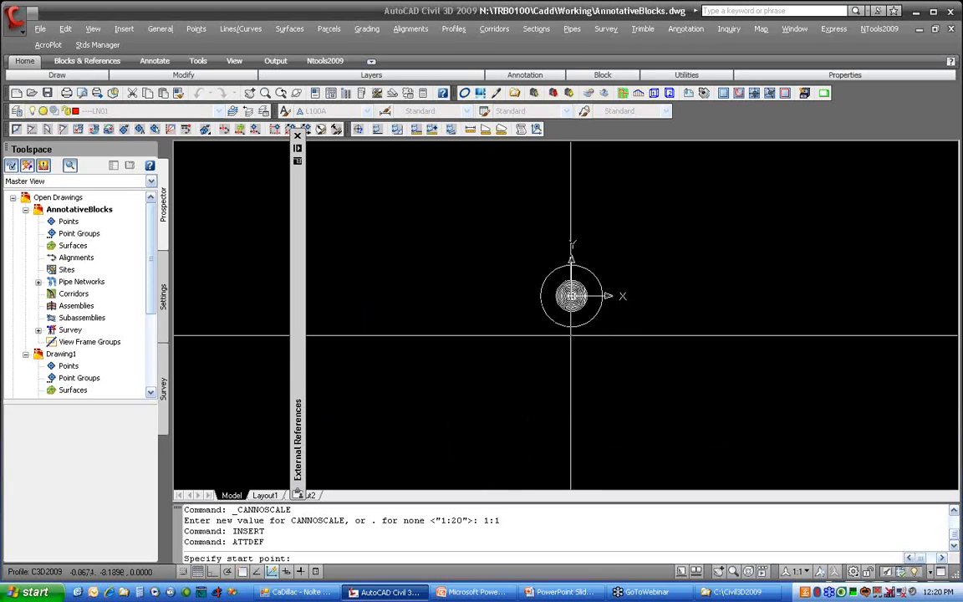
click(572, 335)
Step: Open the properties of the new ID attribute definition and clear the selection
scroll(571, 335, up, 5)
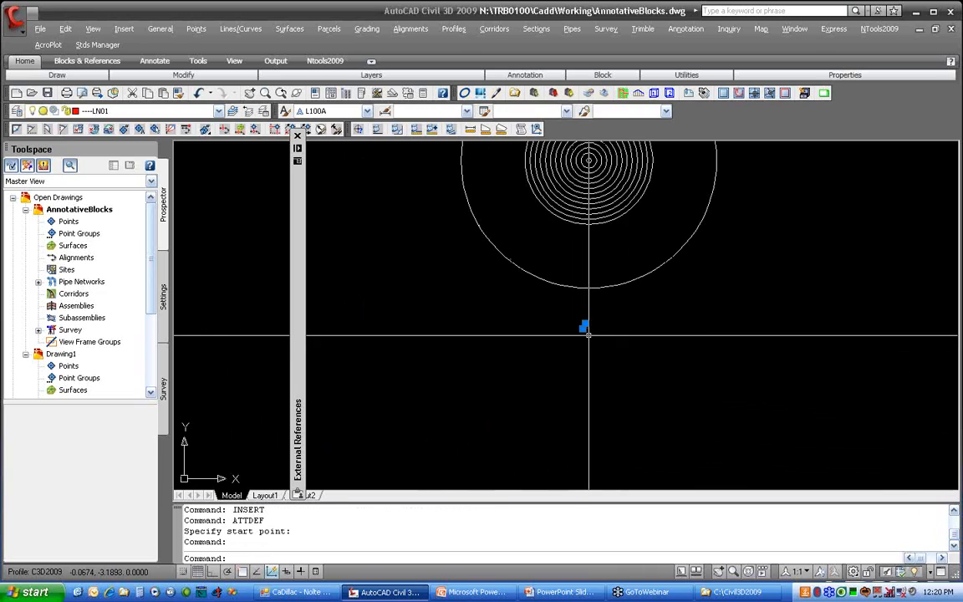
right_click(626, 340)
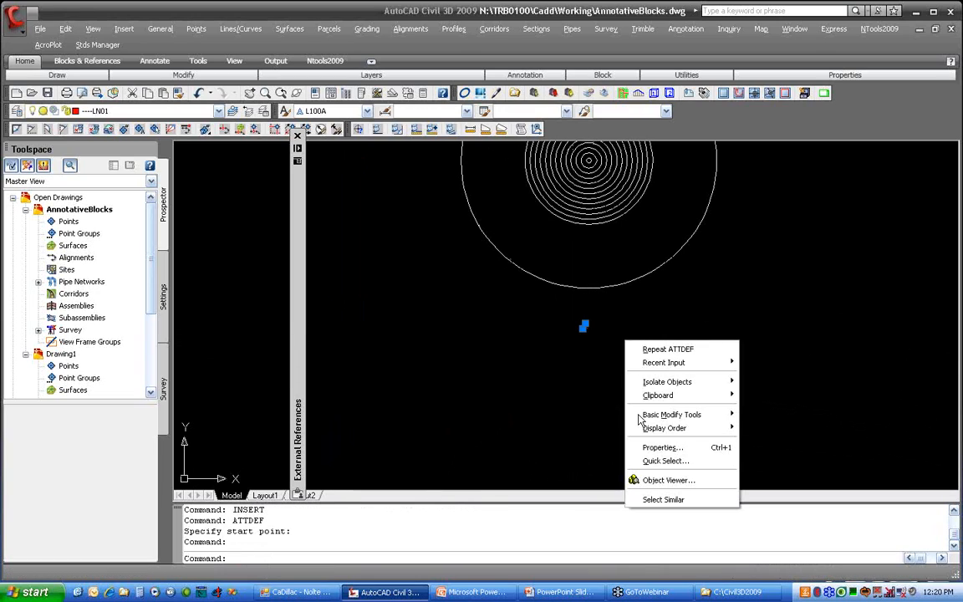
click(660, 448)
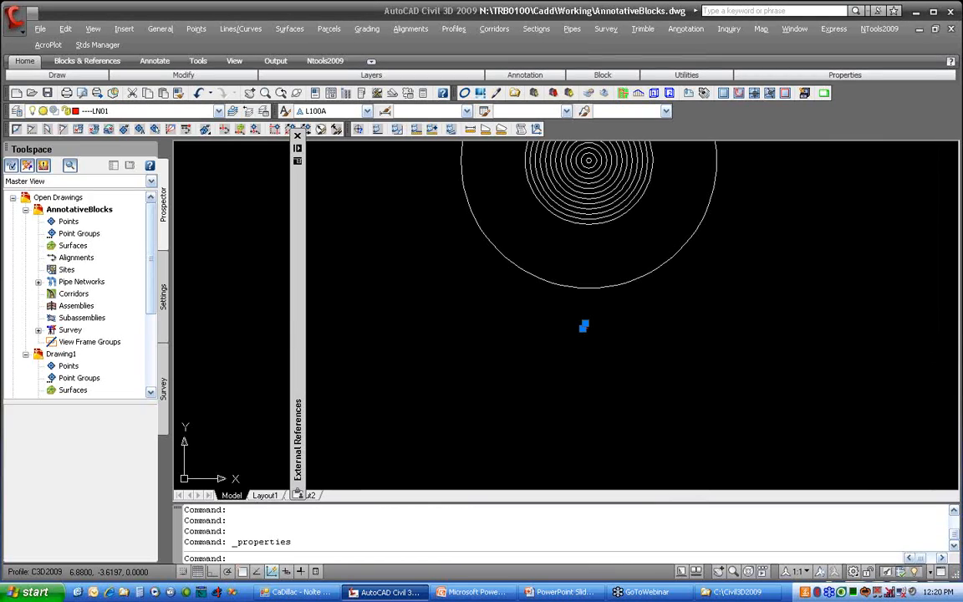
key(Escape)
key(Escape)
Step: Reassign the ID attribute definition below the marker to a white-coloured layer and clear the selection
scroll(792, 309, down, 4)
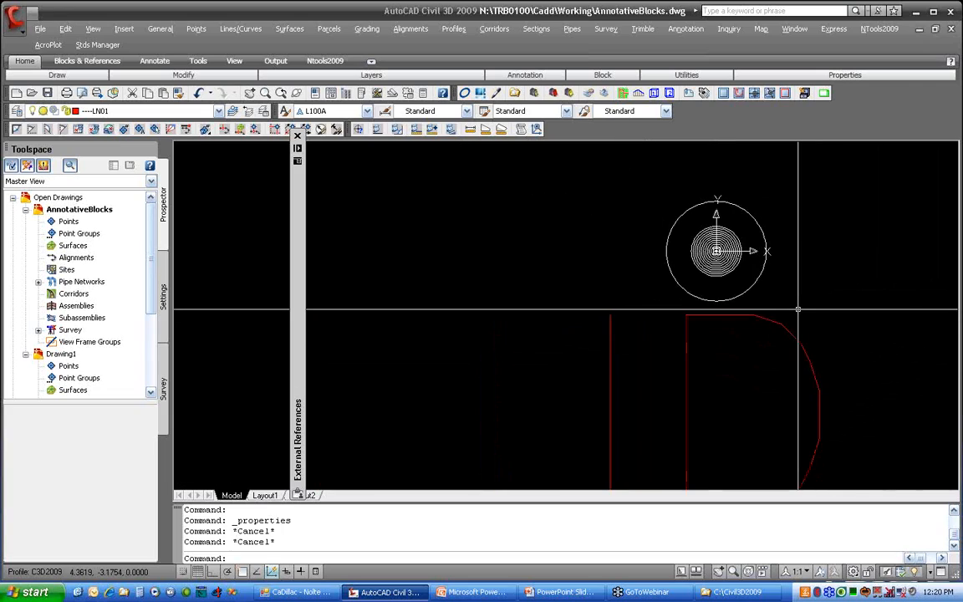
middle_drag(796, 308, 692, 295)
scroll(674, 299, down, 2)
click(680, 310)
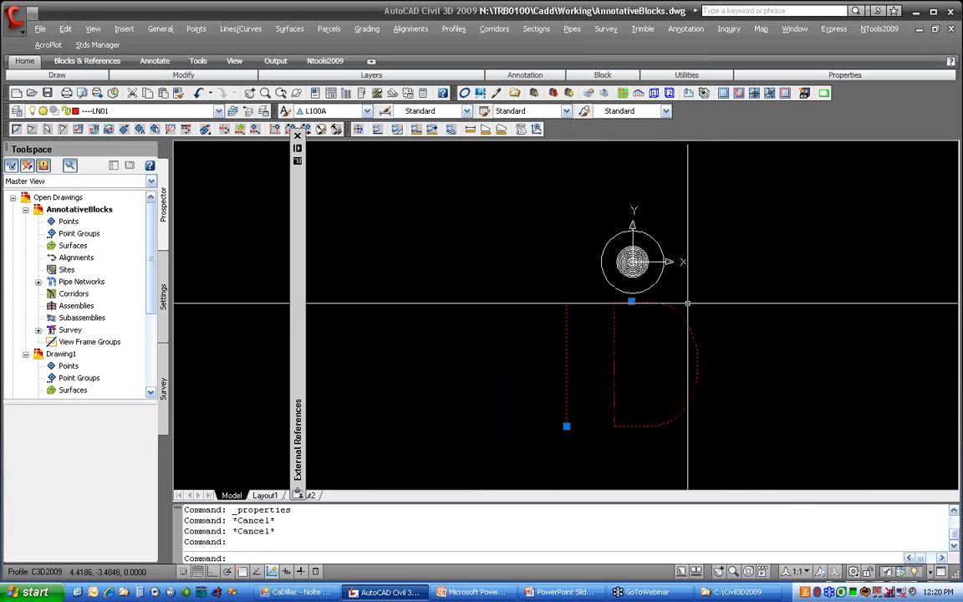
click(218, 110)
click(125, 216)
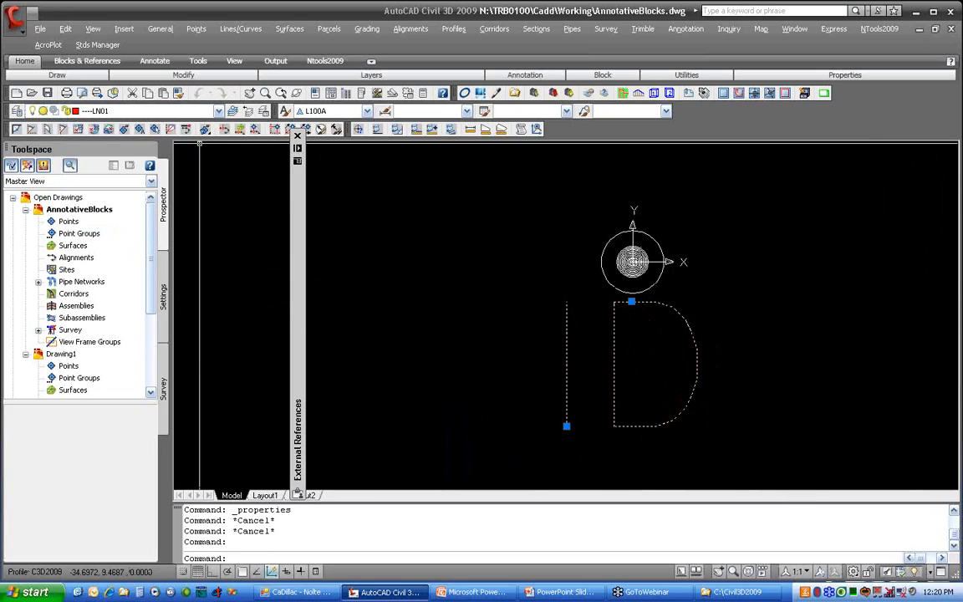
key(Escape)
key(Escape)
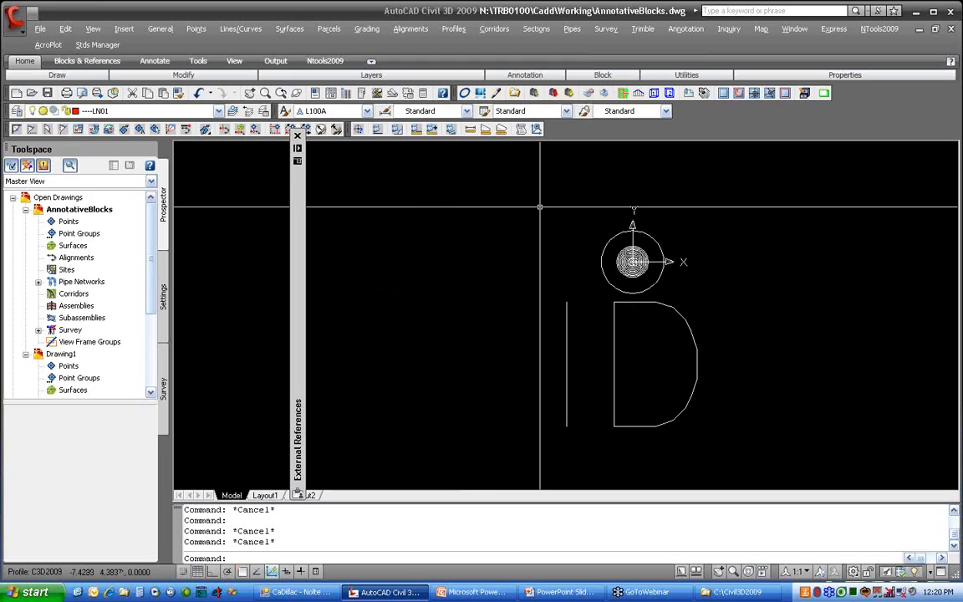
Step: Scale the marker circles and the ID attribute definition about base point 0,0 by a factor of 1/10
text(scale)
key(Return)
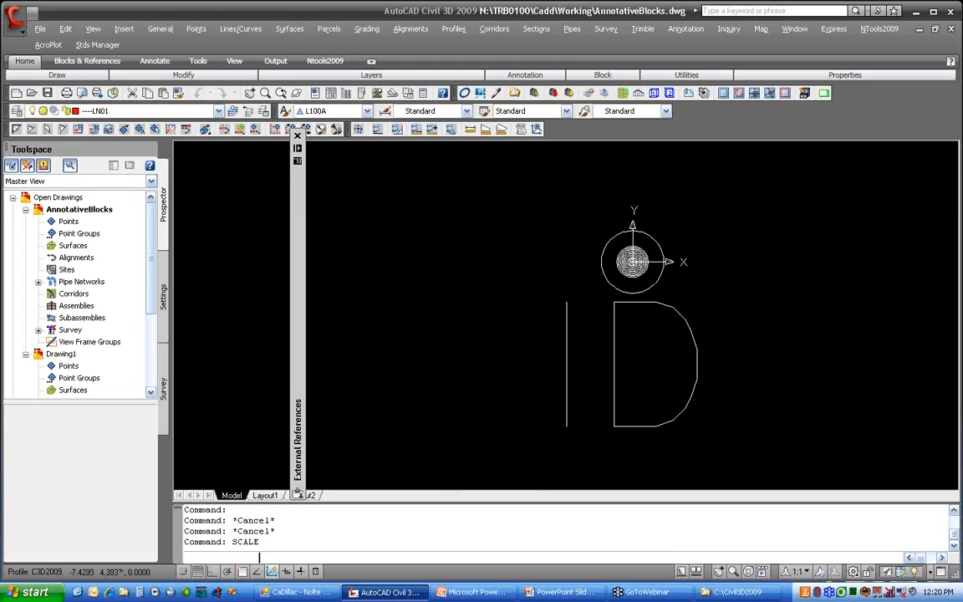
click(490, 173)
click(675, 406)
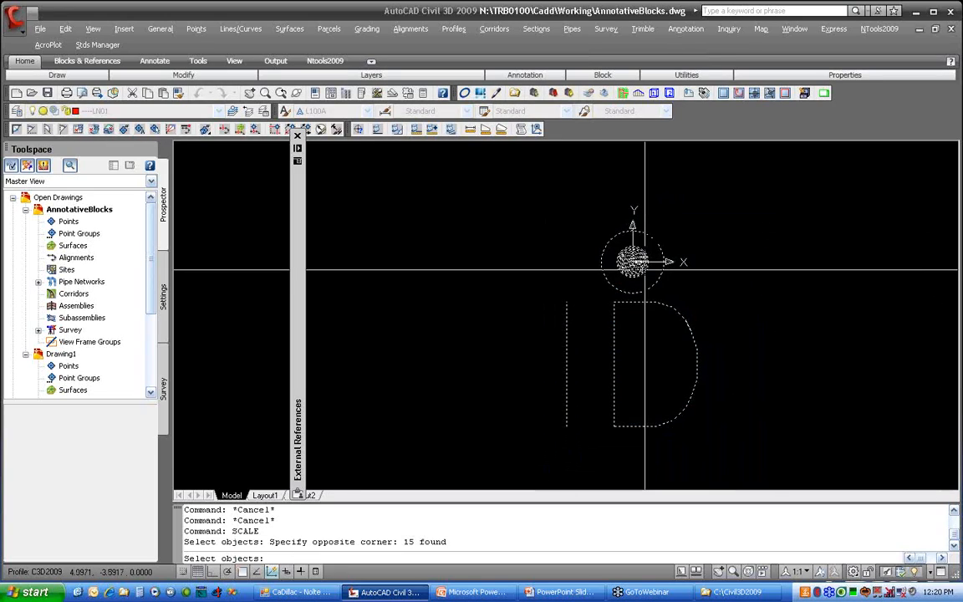
key(Return)
text(0,0)
key(Return)
text(1/10)
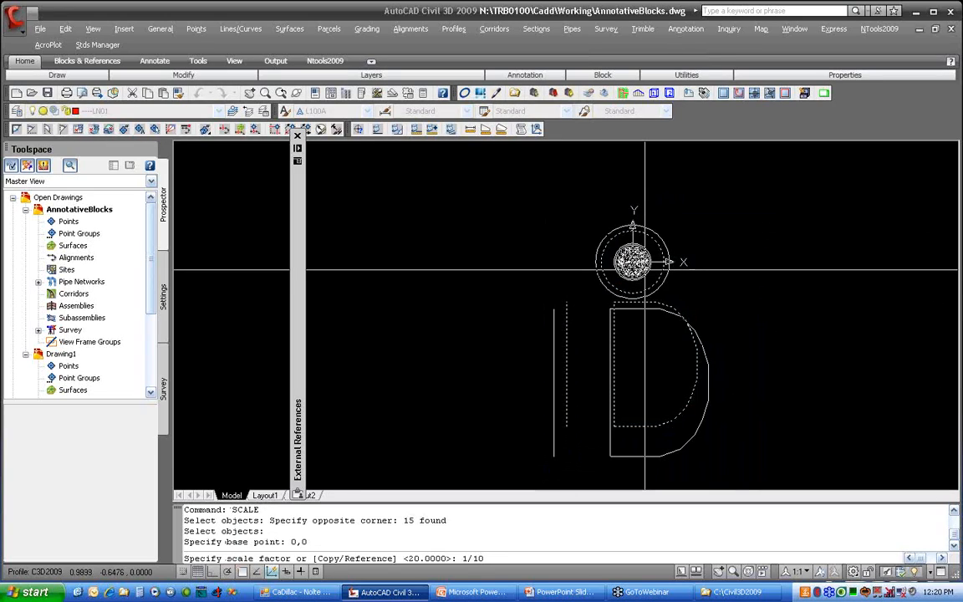
key(Return)
Step: Redefine the MARKER3 block as annotative from the scaled marker and ID attribute, deleting the source objects and updating the existing references
scroll(638, 261, up, 10)
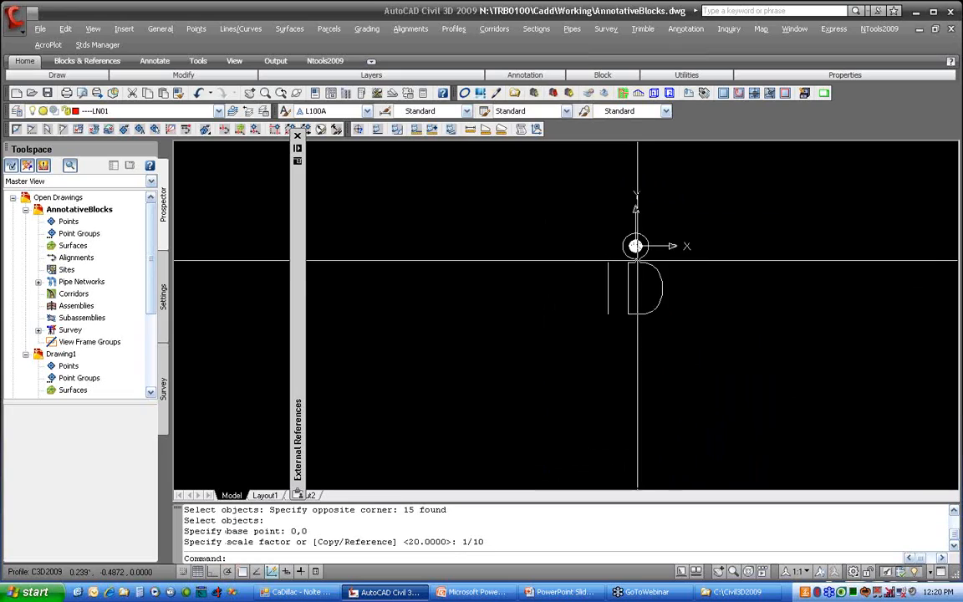
text(BLOCK)
key(Return)
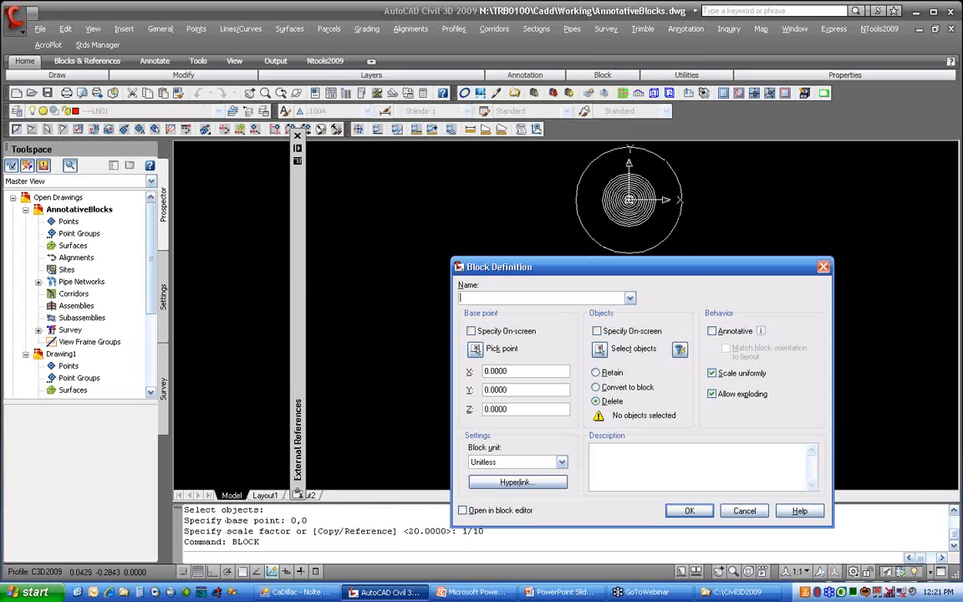
click(629, 297)
click(627, 337)
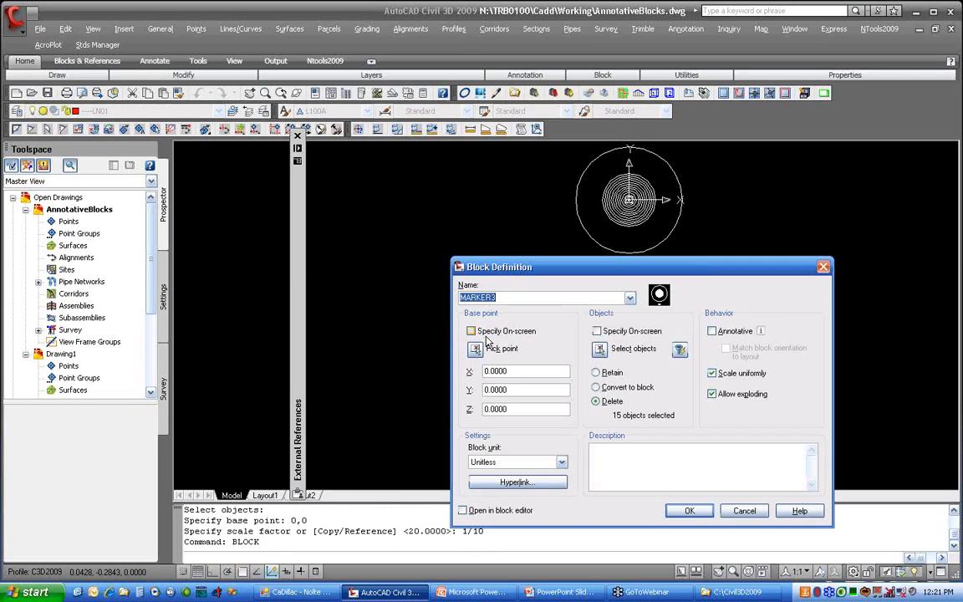
key(alt+a)
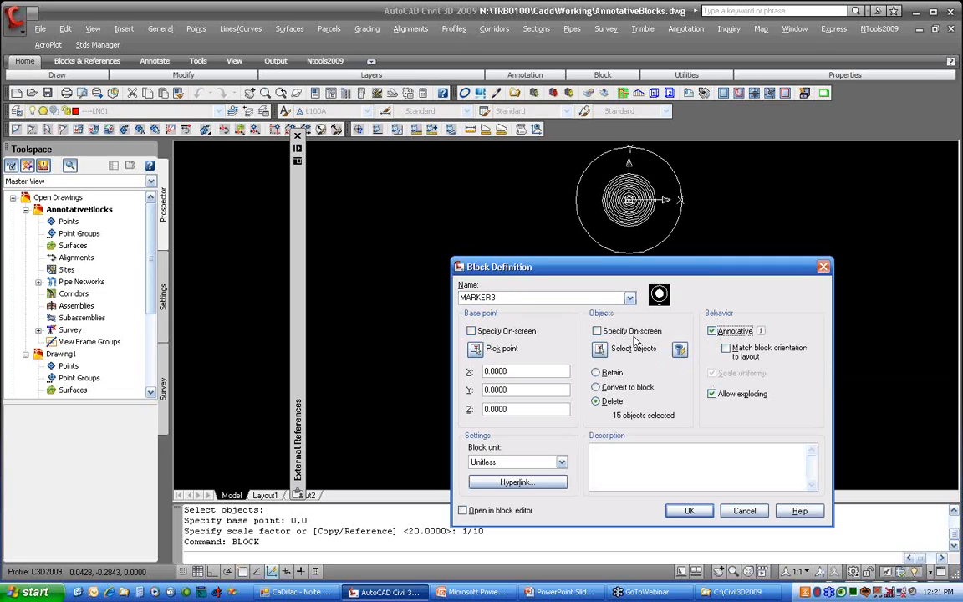
click(600, 349)
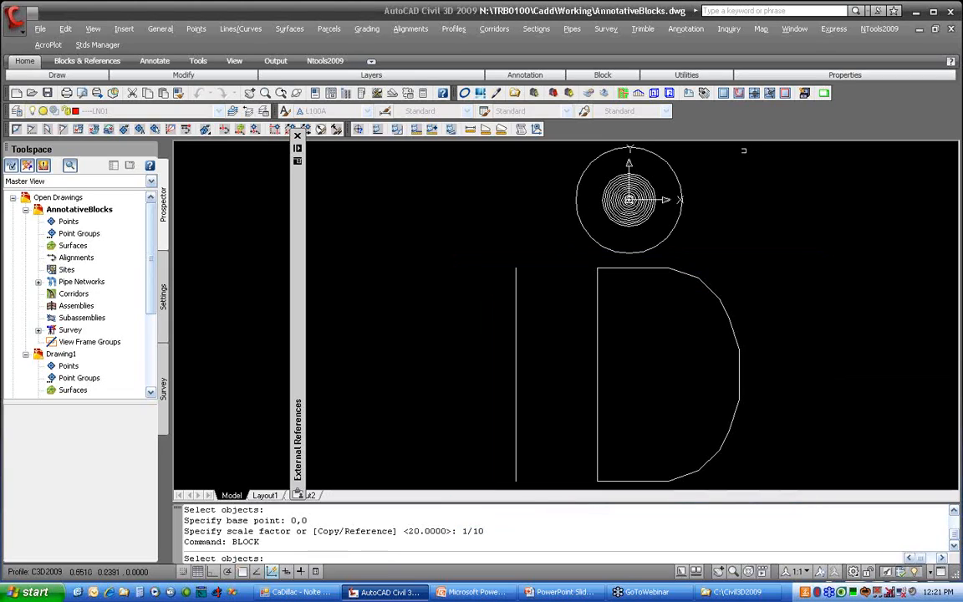
click(744, 151)
click(504, 406)
key(Return)
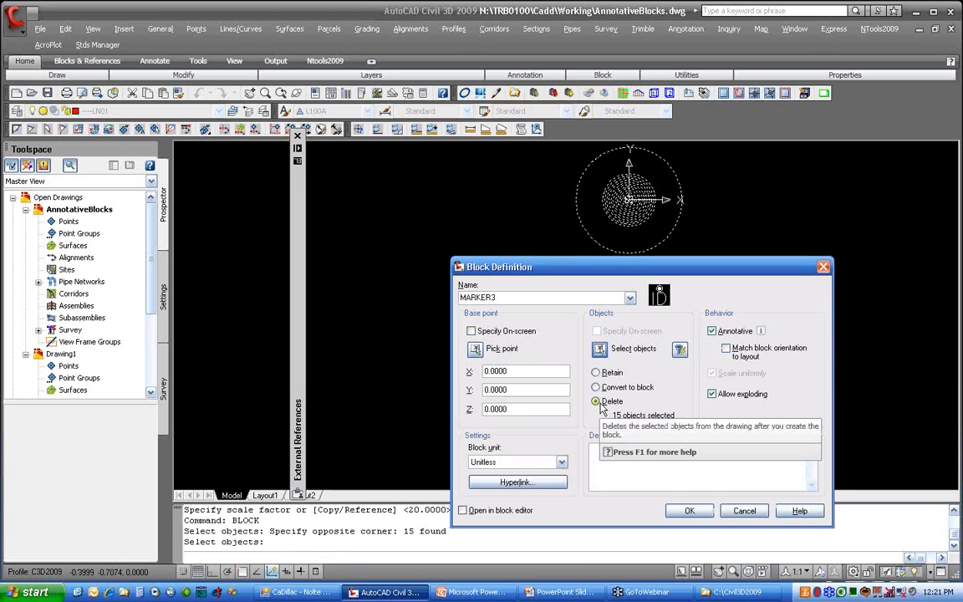
click(689, 511)
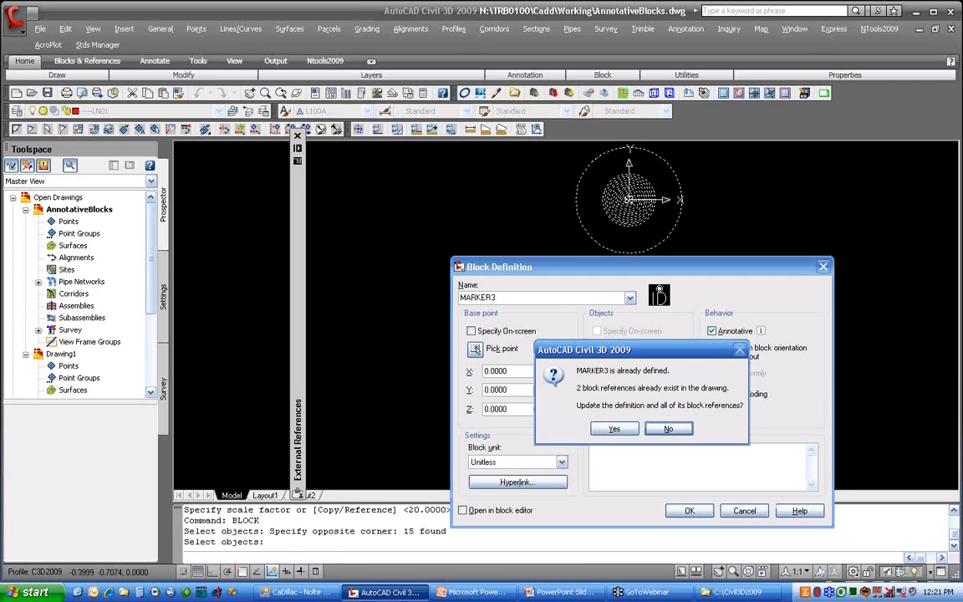
click(613, 429)
Step: Set the annotation scale to 1:20 with the red MARKER3 block at the polyline's low vertex in view
middle_drag(773, 290, 494, 372)
middle_click(631, 344)
middle_click(631, 344)
middle_drag(797, 292, 684, 294)
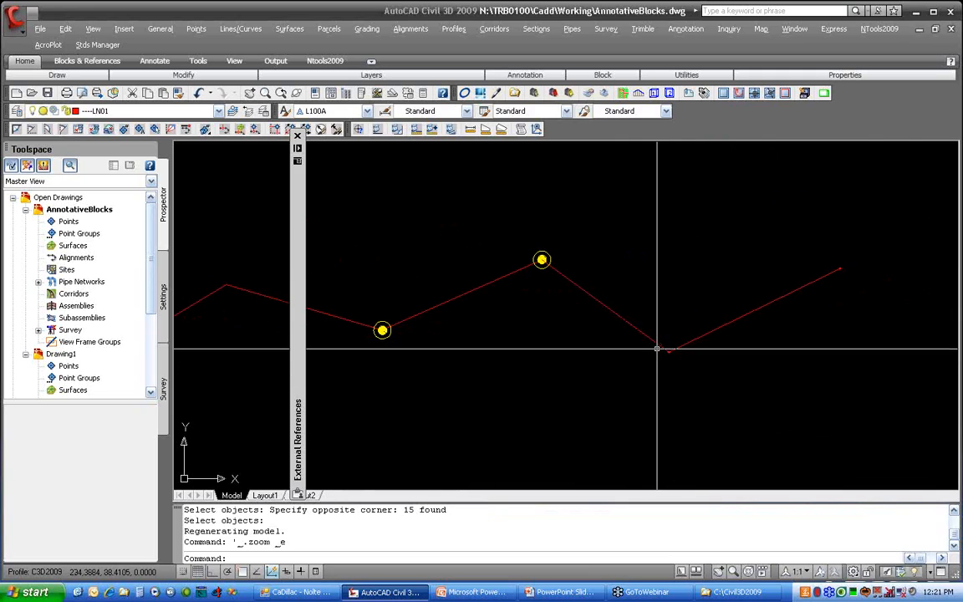
scroll(658, 348, up, 4)
middle_drag(710, 366, 607, 338)
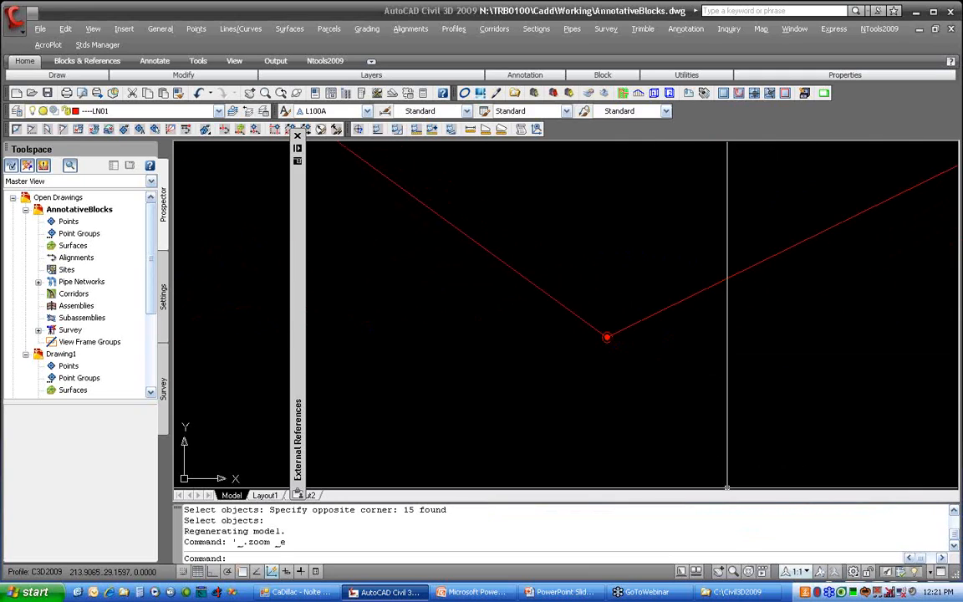
click(798, 571)
click(807, 468)
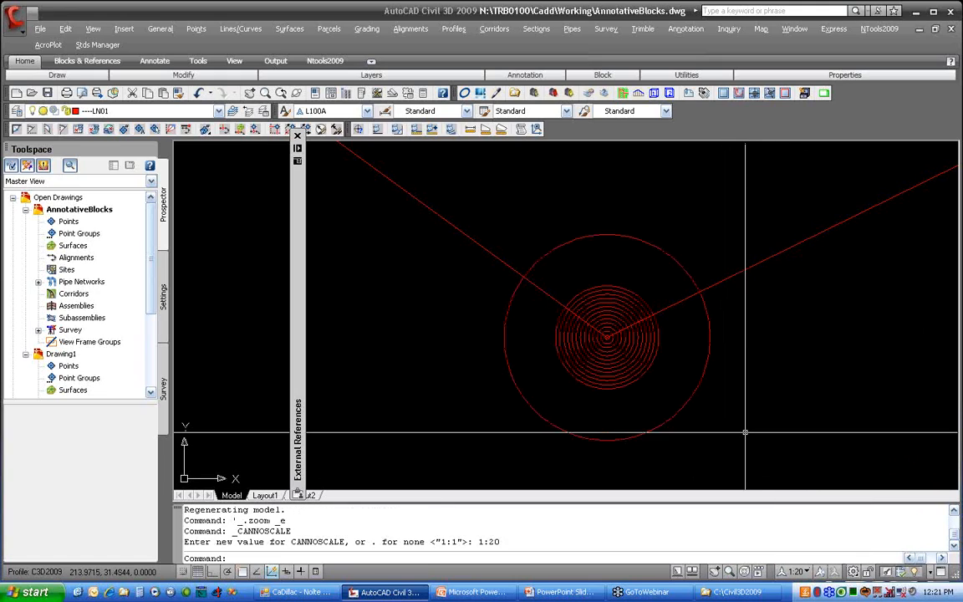
Step: Examine the annotative properties of the MARKER3 block reference at the polyline's low vertex
scroll(745, 432, down, 7)
middle_drag(747, 428, 519, 351)
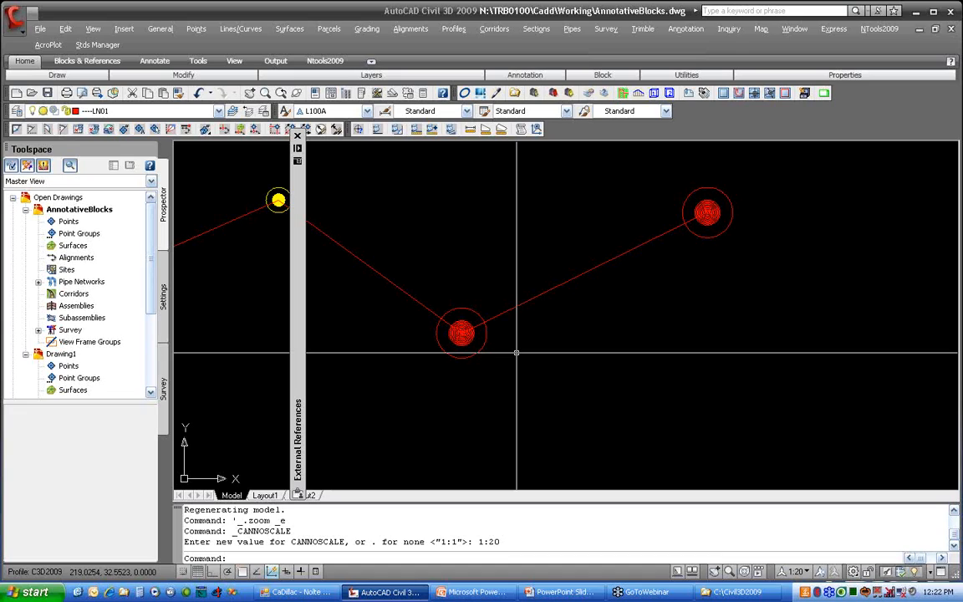
click(481, 340)
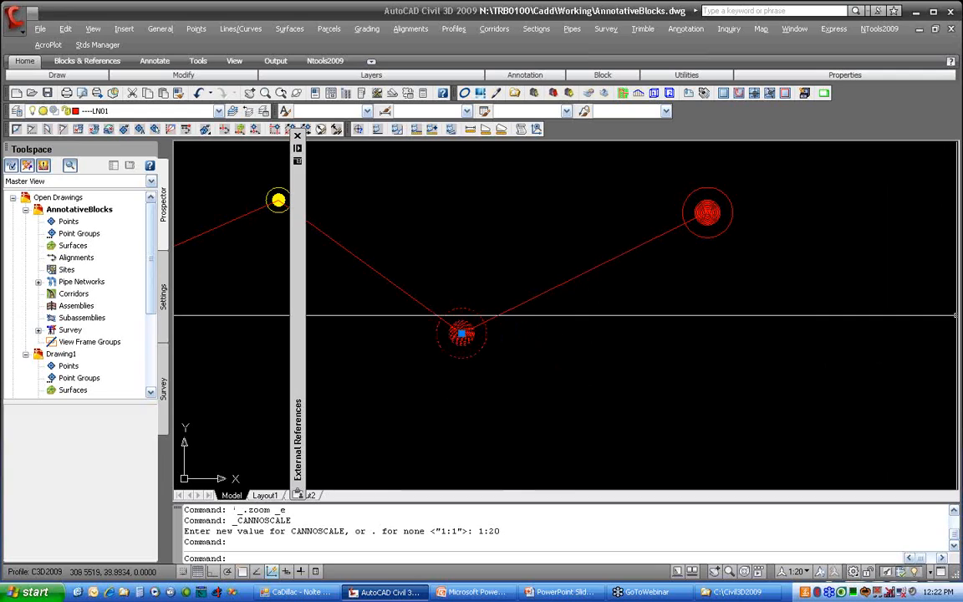
key(ctrl+1)
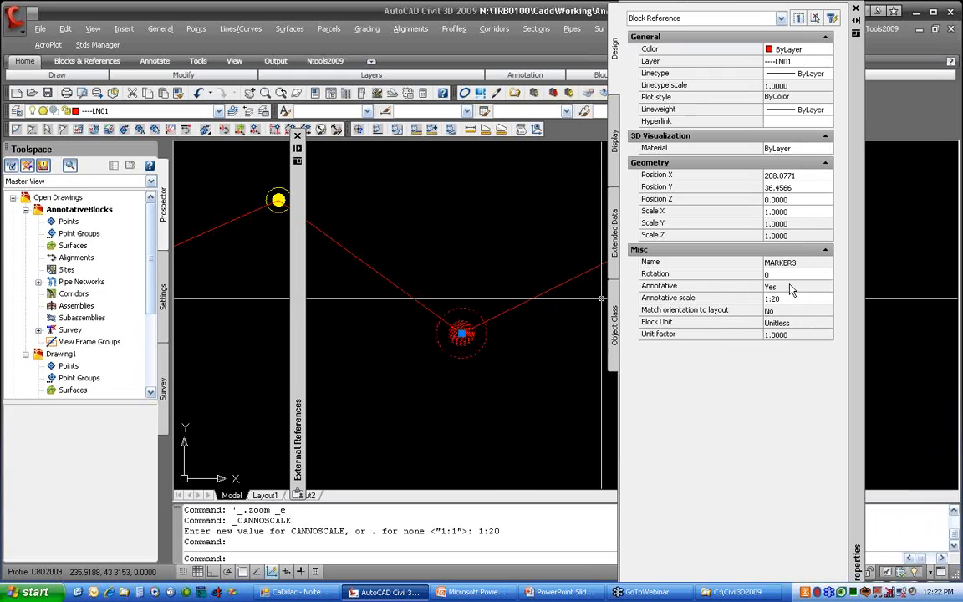
click(729, 286)
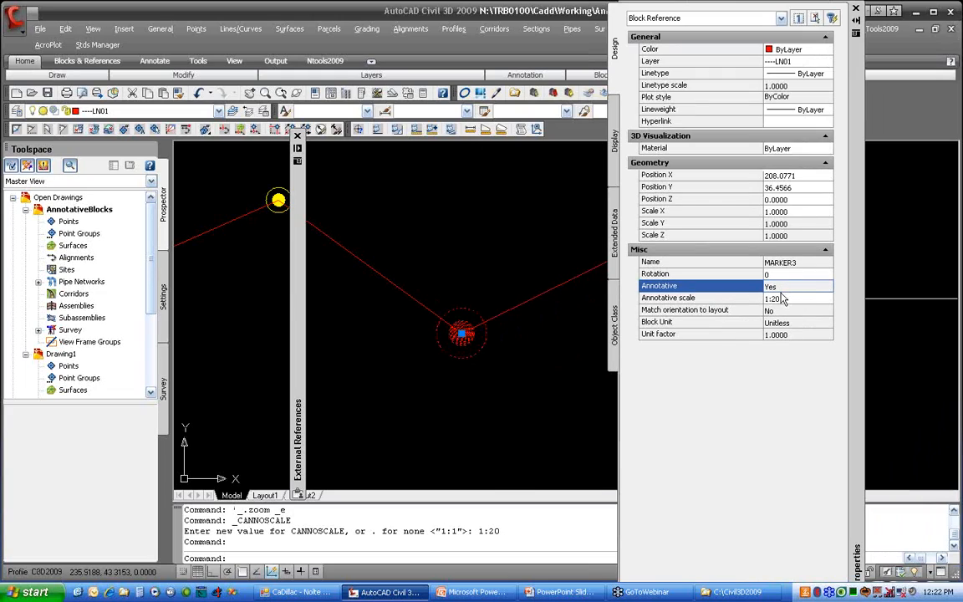